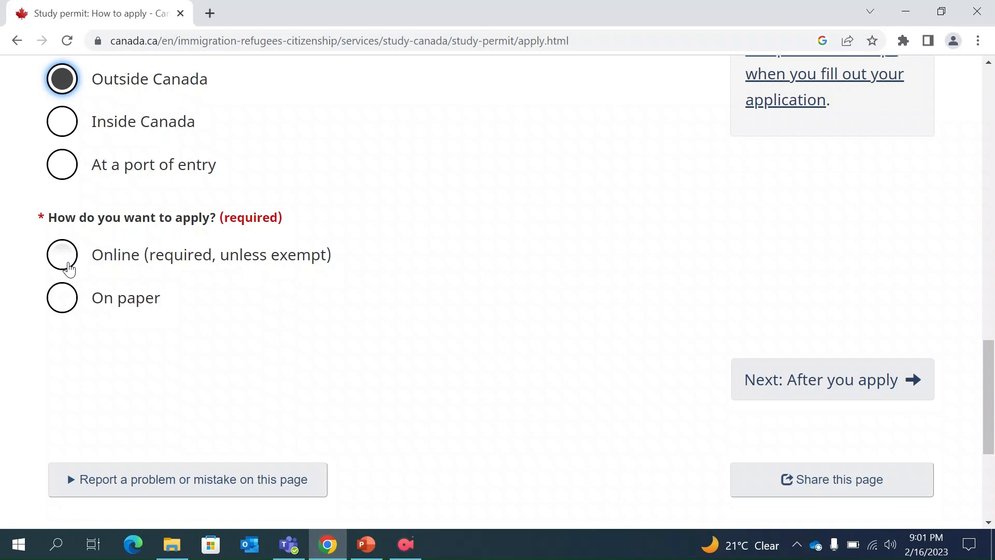
Step: Choose the online way to apply for the study permit and open the new online application page
click(62, 254)
scroll(292, 345, down, 1)
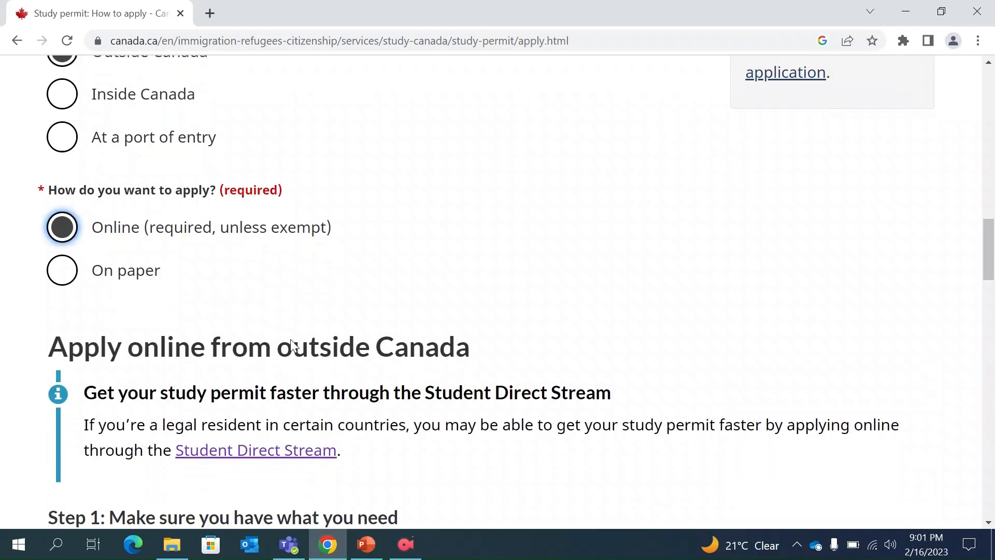
scroll(292, 345, down, 5)
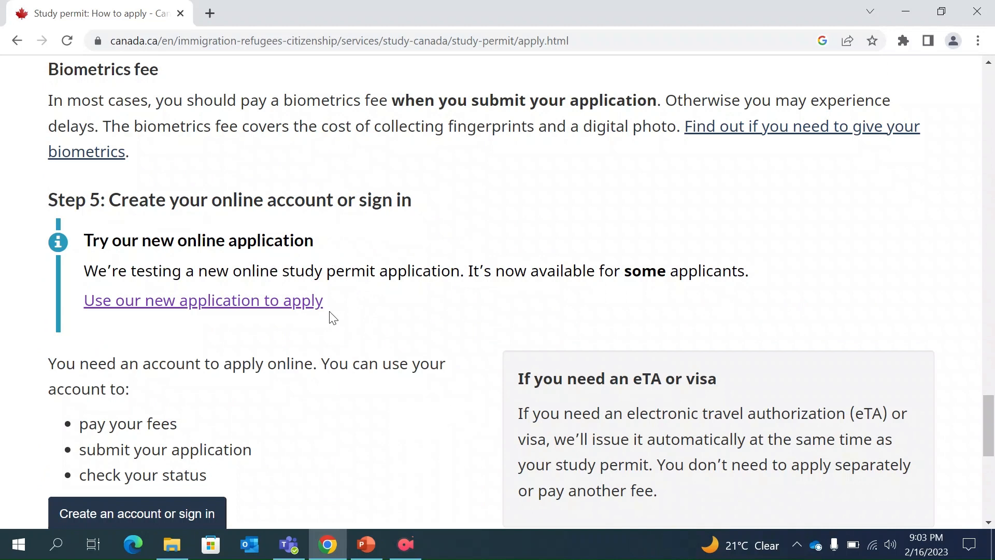
drag(321, 311, 86, 316)
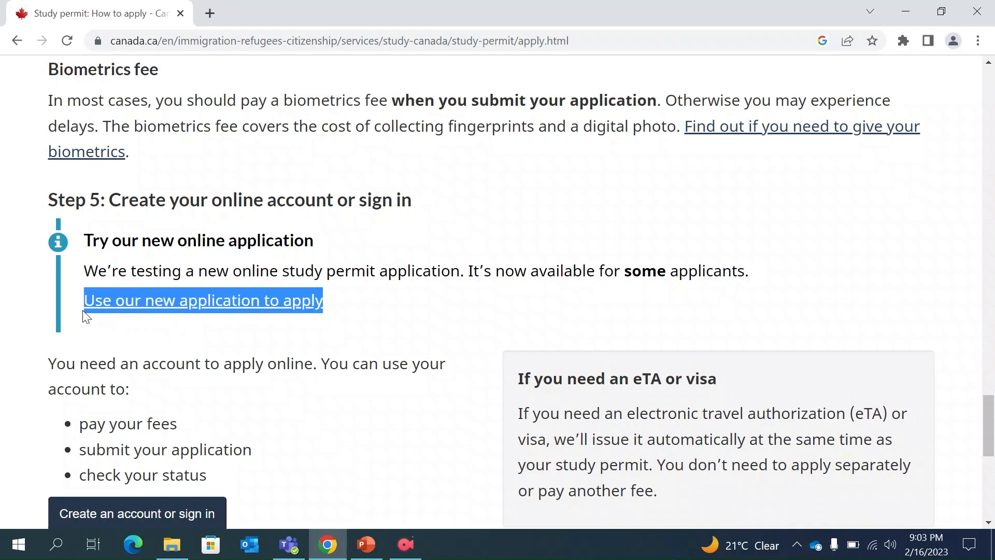
click(372, 295)
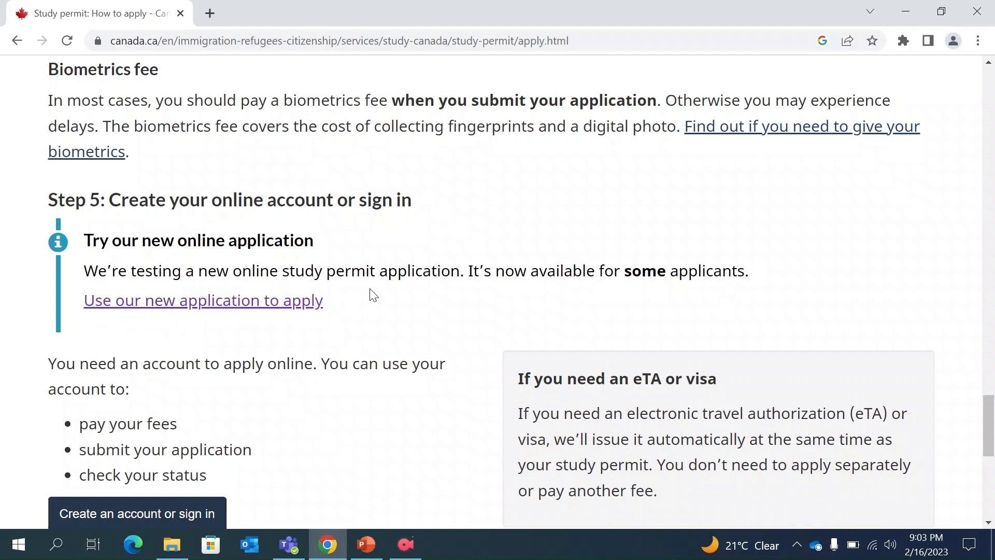
click(237, 304)
Step: Start signing up for an IRCC Portal account from the study permit application page
scroll(471, 308, down, 2)
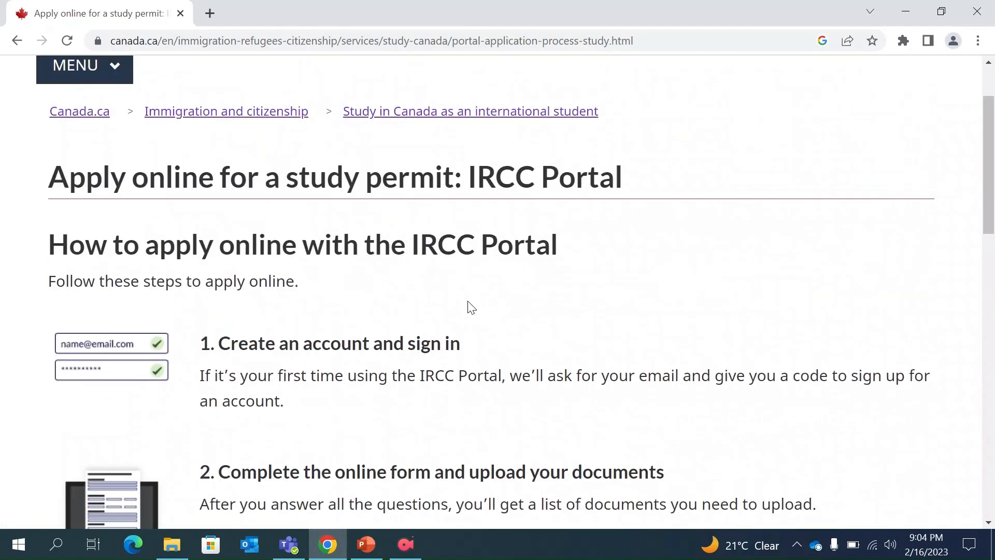
scroll(471, 307, down, 13)
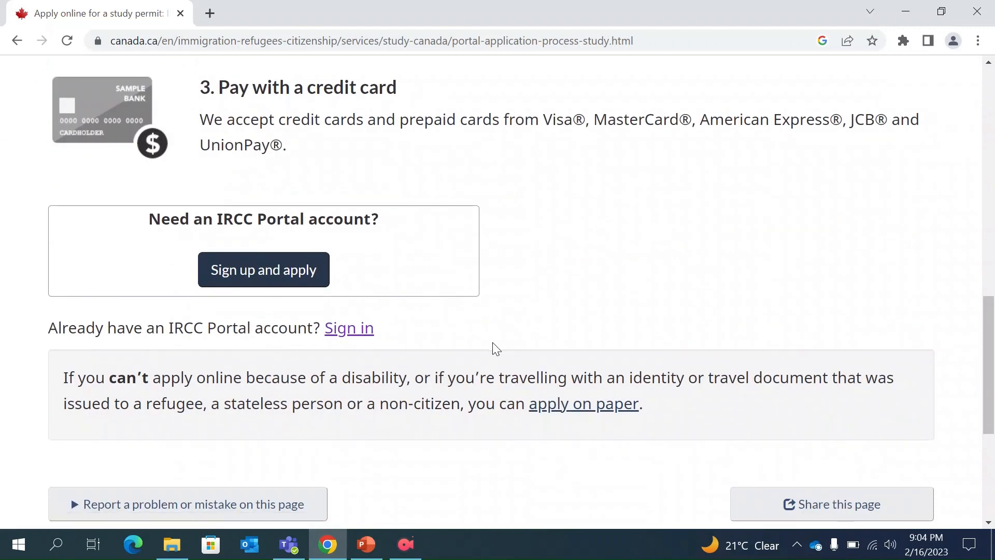
click(259, 278)
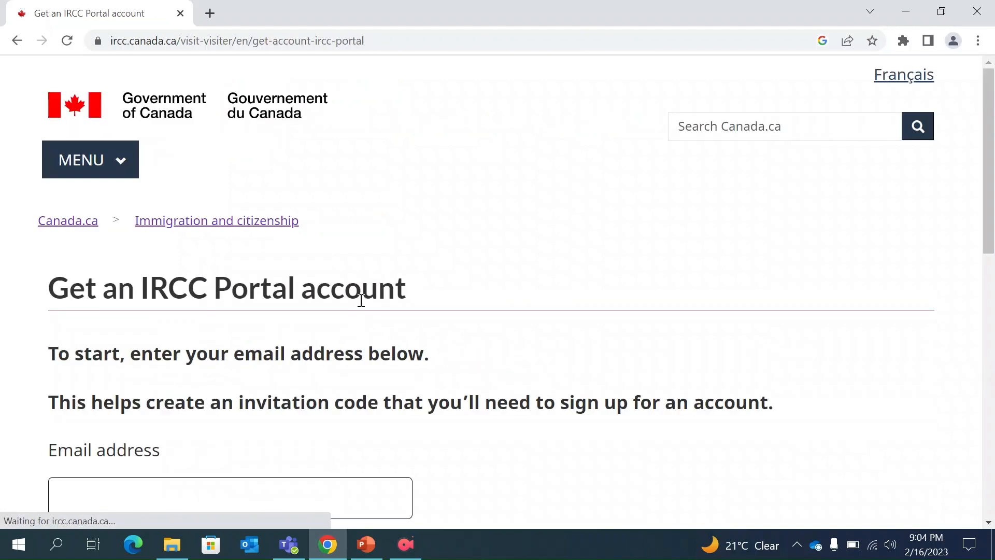
Step: Enter and confirm the applicant's email address and request an IRCC Portal invitation code
scroll(361, 301, down, 3)
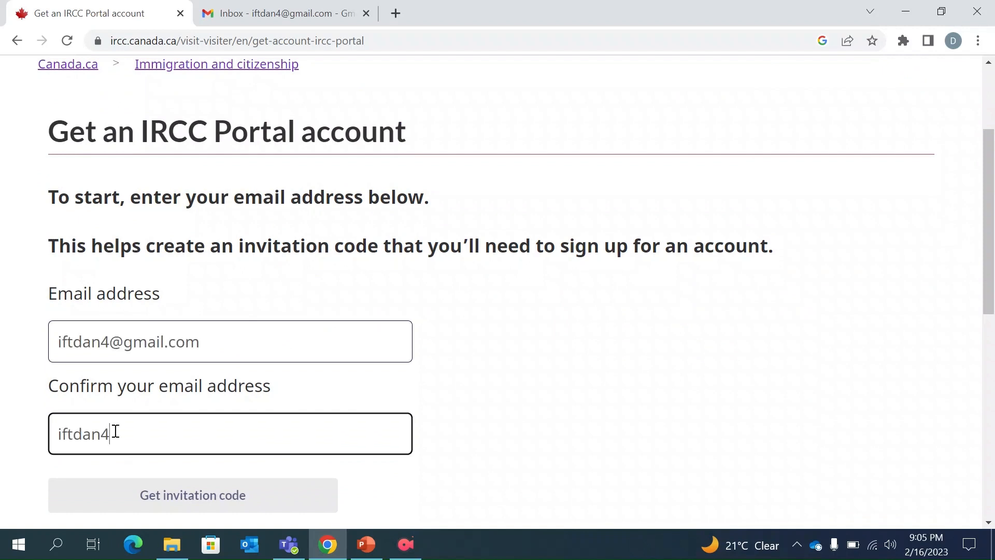
text(@gmail.com)
scroll(536, 459, down, 1)
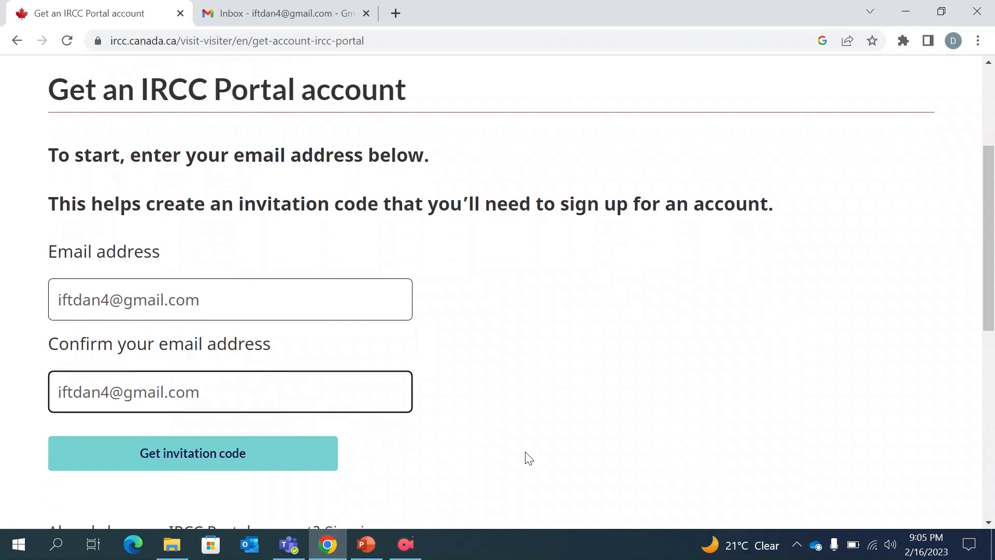
click(167, 466)
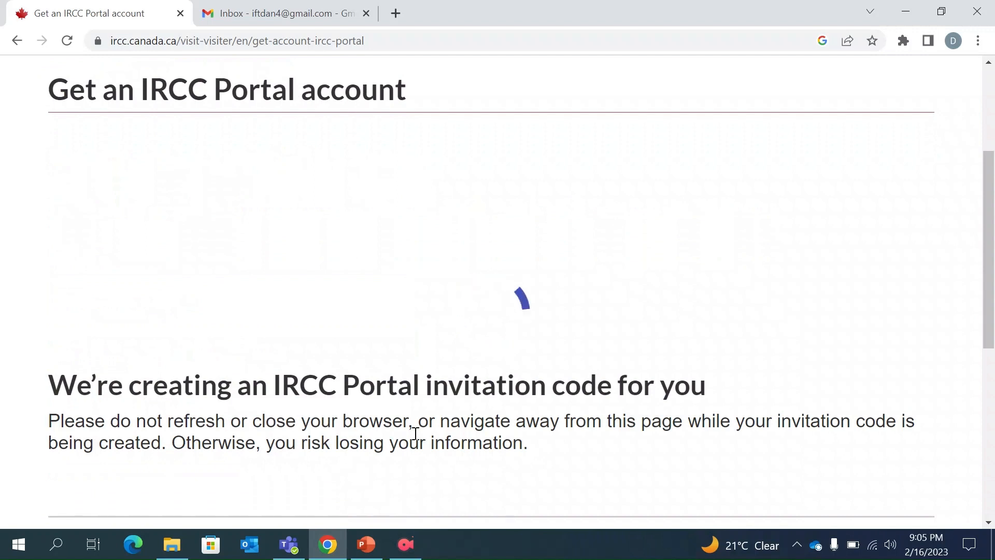
scroll(402, 325, up, 1)
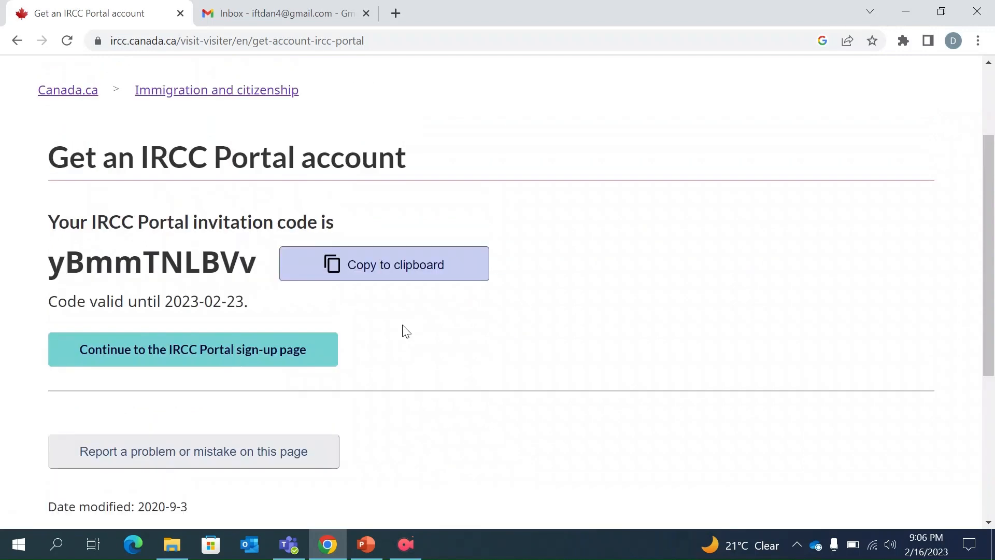
Step: Copy the invitation code, continue to the IRCC Portal sign-up page and paste it as the invite code
click(406, 274)
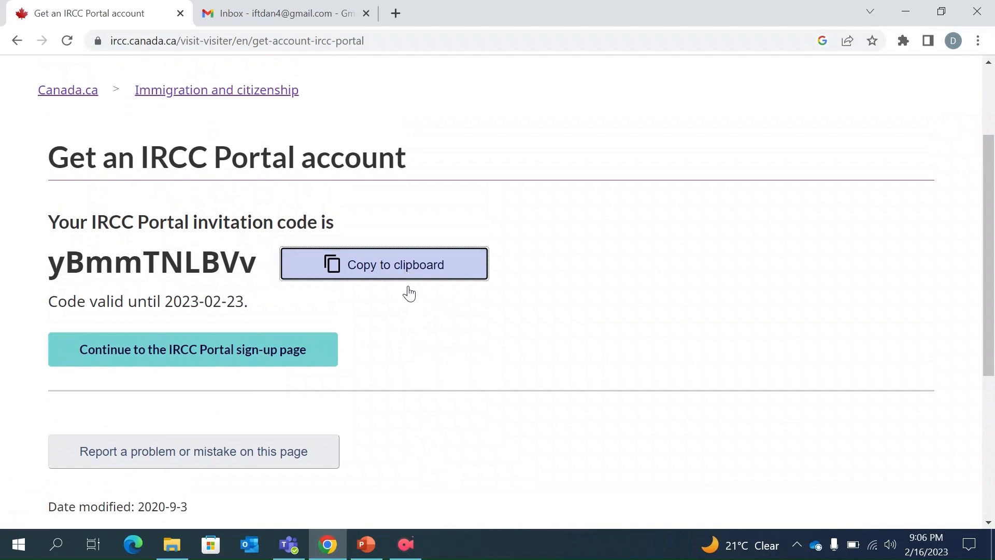
click(195, 362)
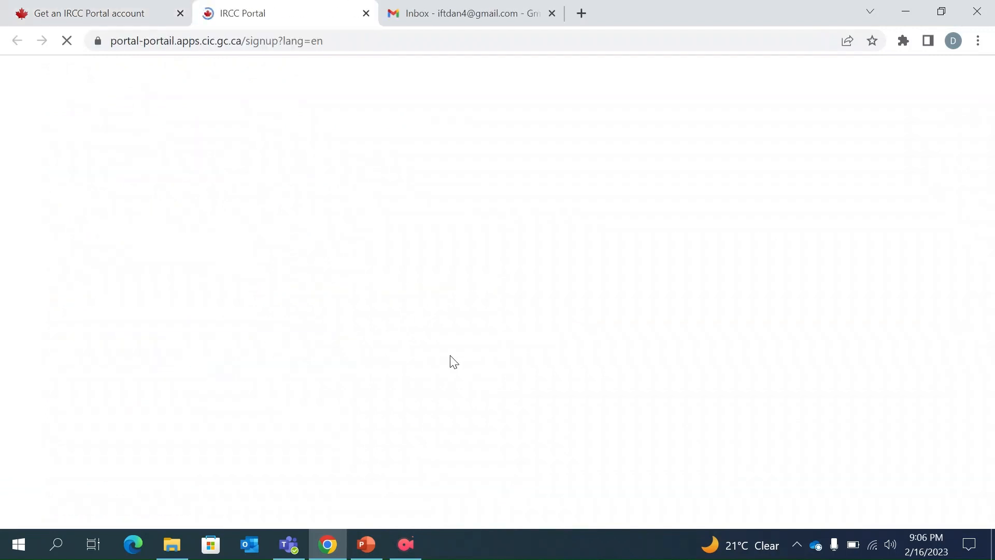
scroll(451, 358, down, 1)
click(189, 269)
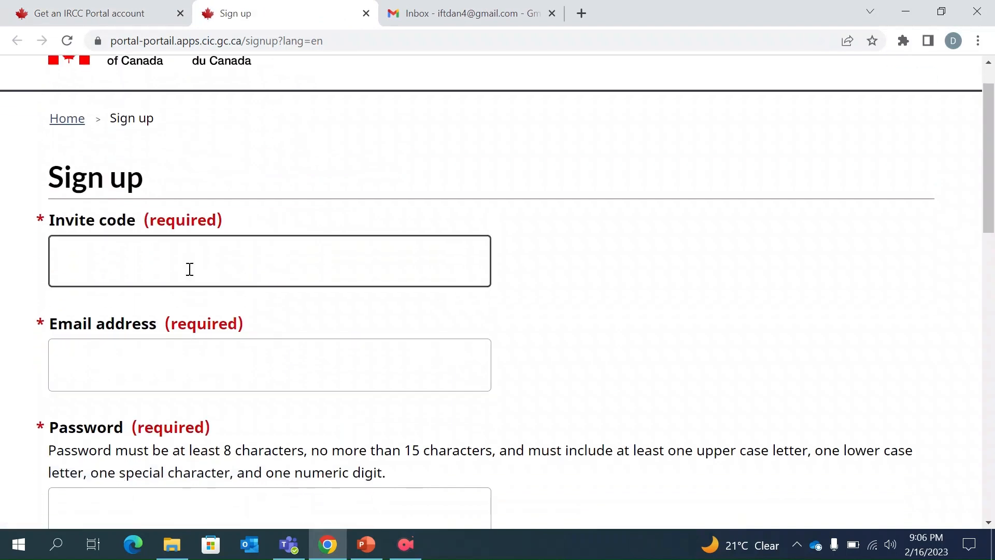
click(152, 262)
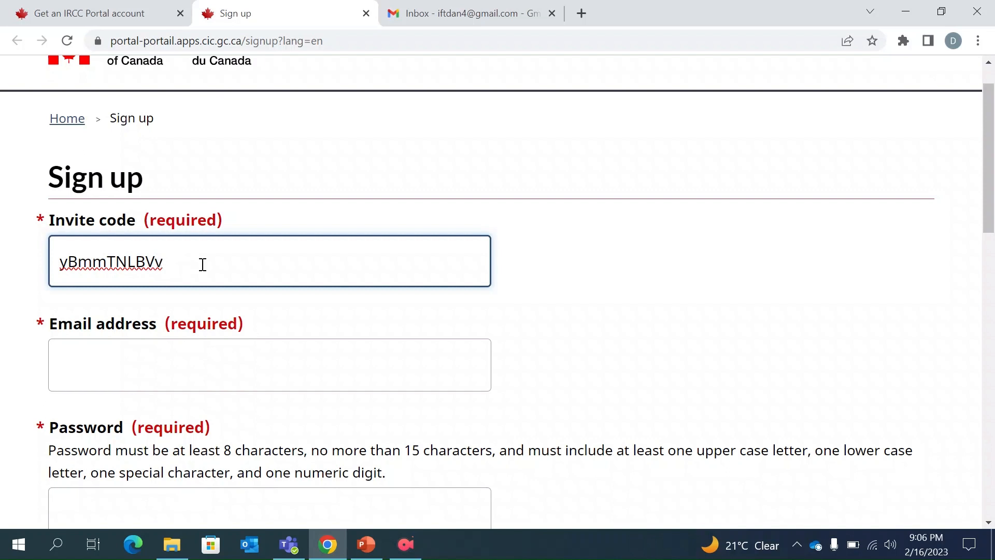
Step: Fill in the account email address on the sign-up form, then enter and confirm the account password
scroll(340, 276, down, 1)
click(340, 276)
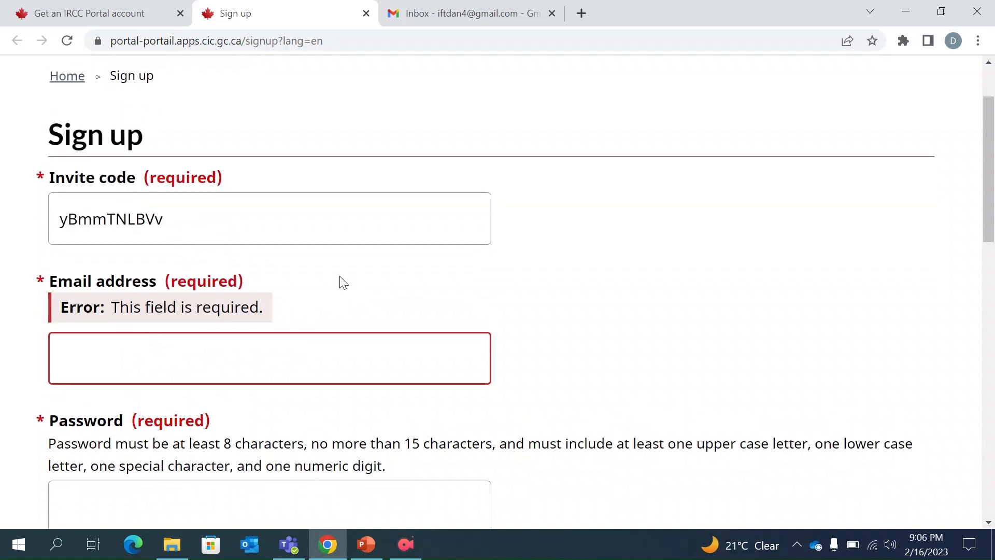
click(126, 373)
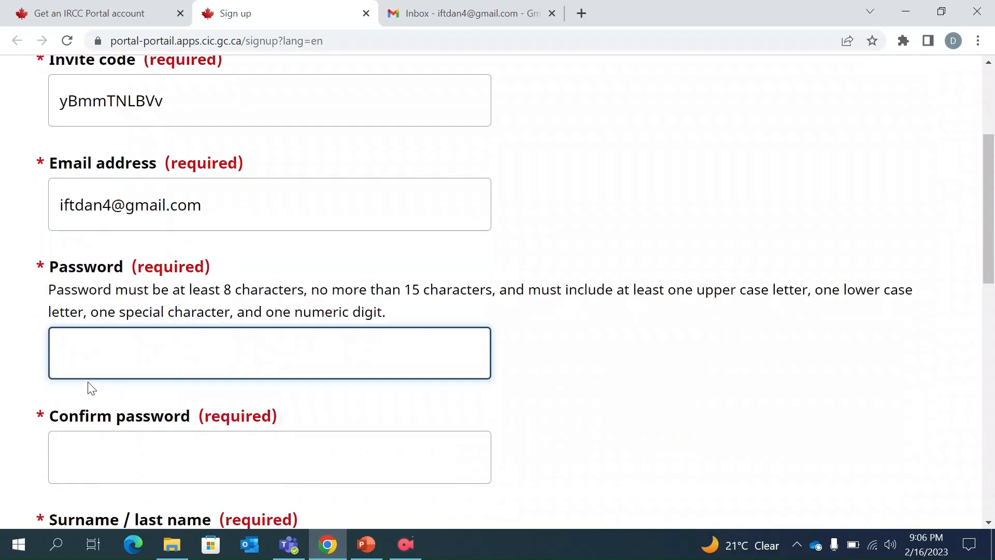
scroll(160, 382, down, 1)
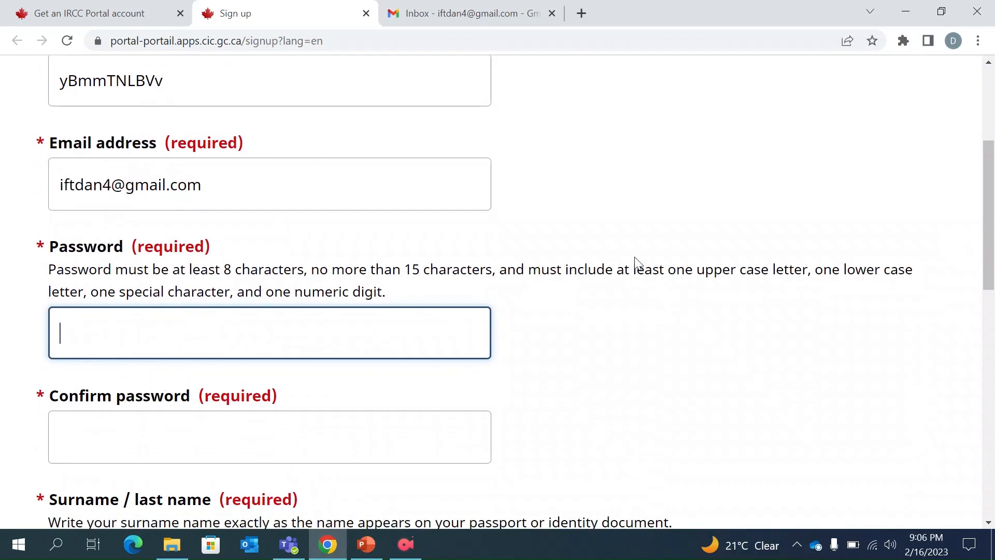
drag(630, 266, 664, 312)
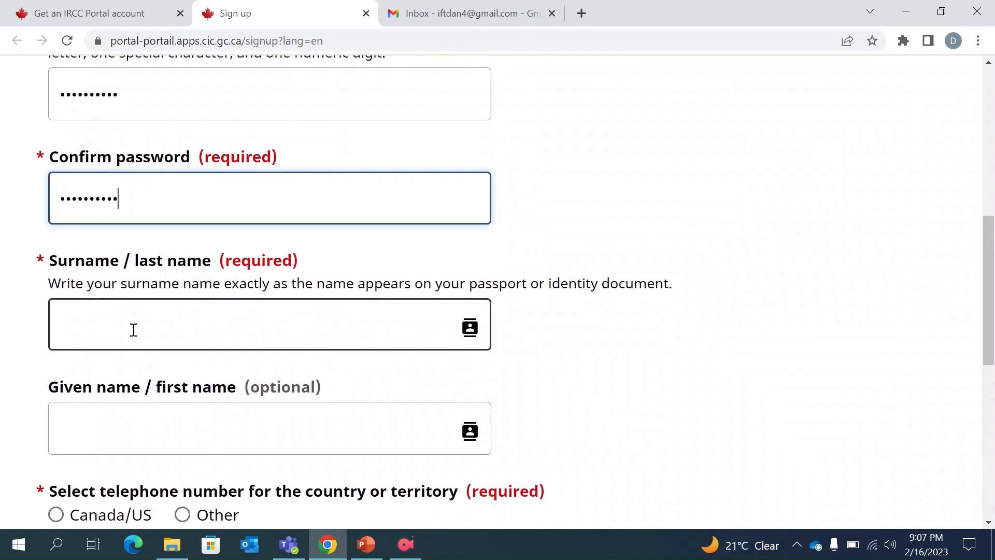
Step: Enter the applicant's surname and given name on the sign-up form
click(134, 318)
drag(217, 265, 92, 292)
click(239, 426)
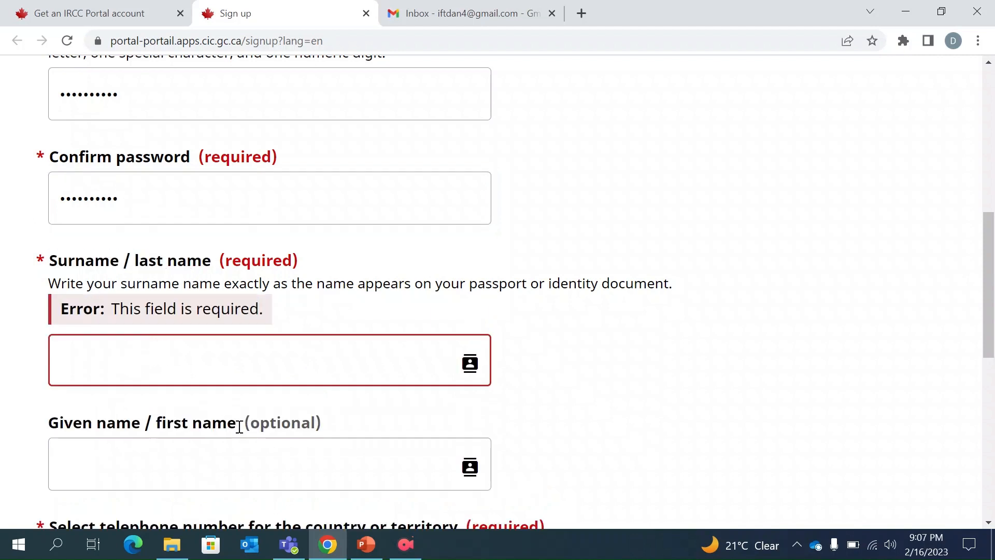
drag(236, 426, 45, 429)
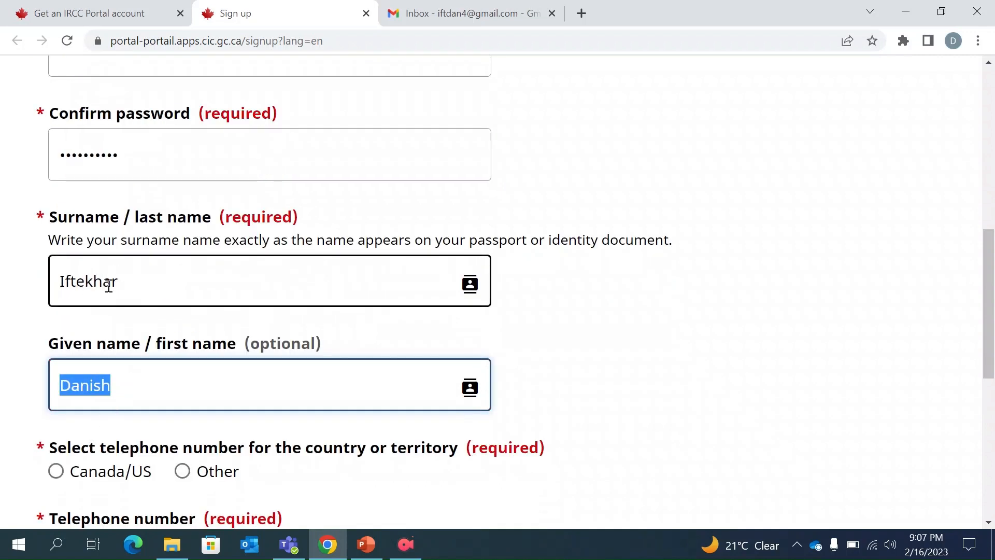
Step: Set the telephone country to Other with dial code 91, enter the applicant's telephone number and submit the sign-up
scroll(222, 329, down, 1)
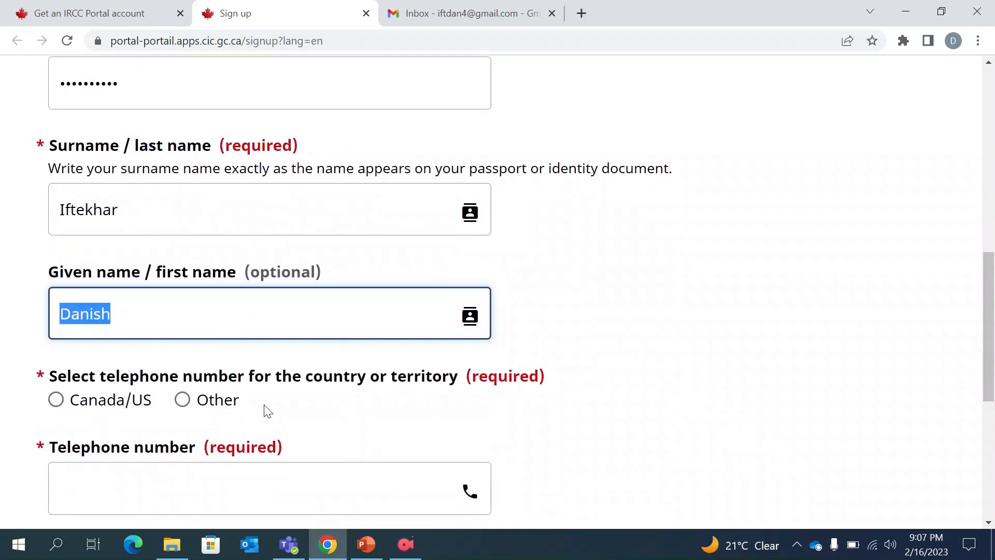
scroll(275, 410, down, 1)
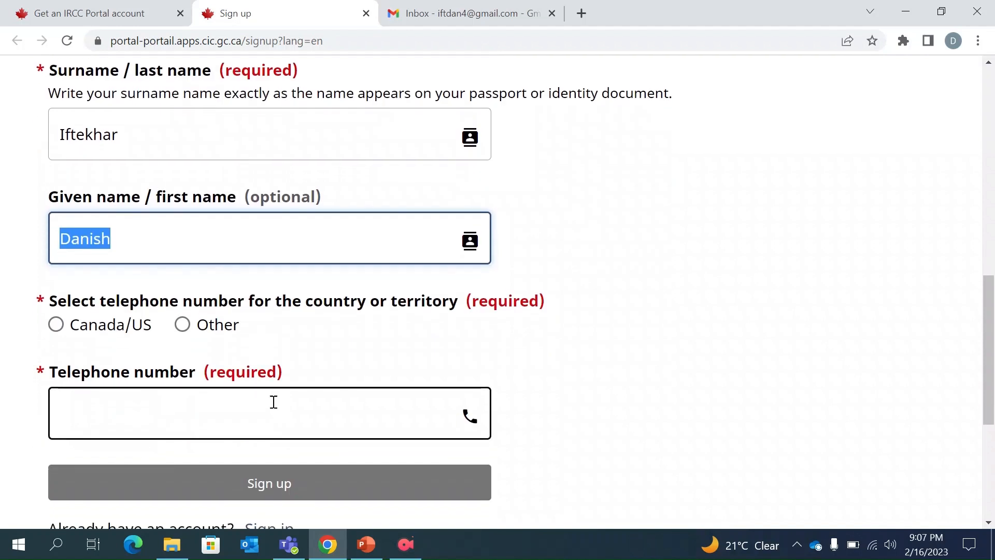
click(182, 326)
click(111, 417)
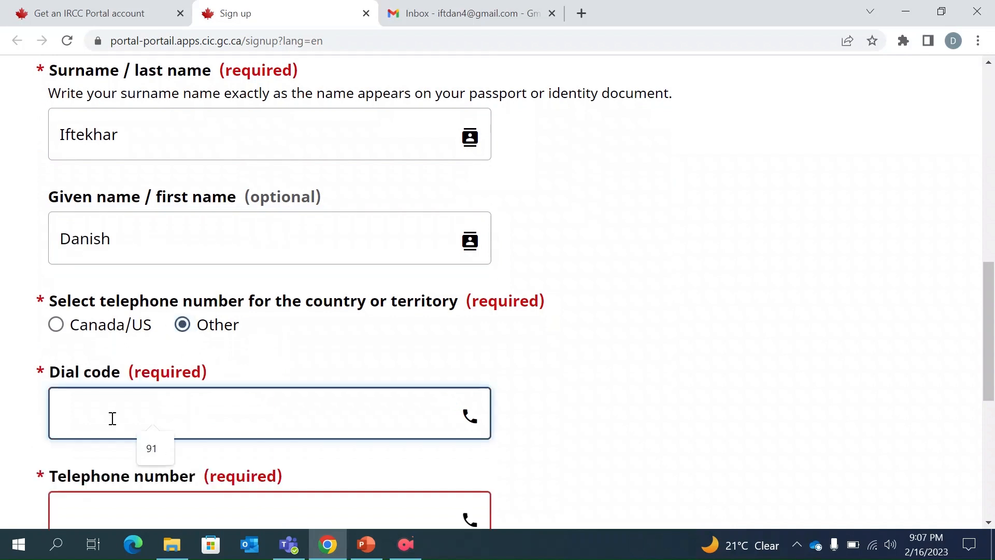
text(91)
scroll(112, 418, down, 2)
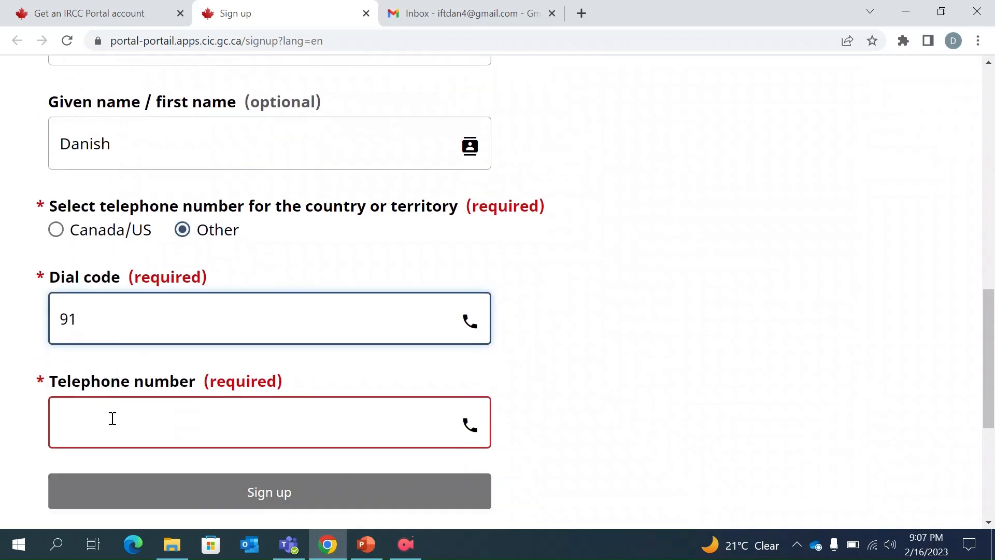
click(112, 418)
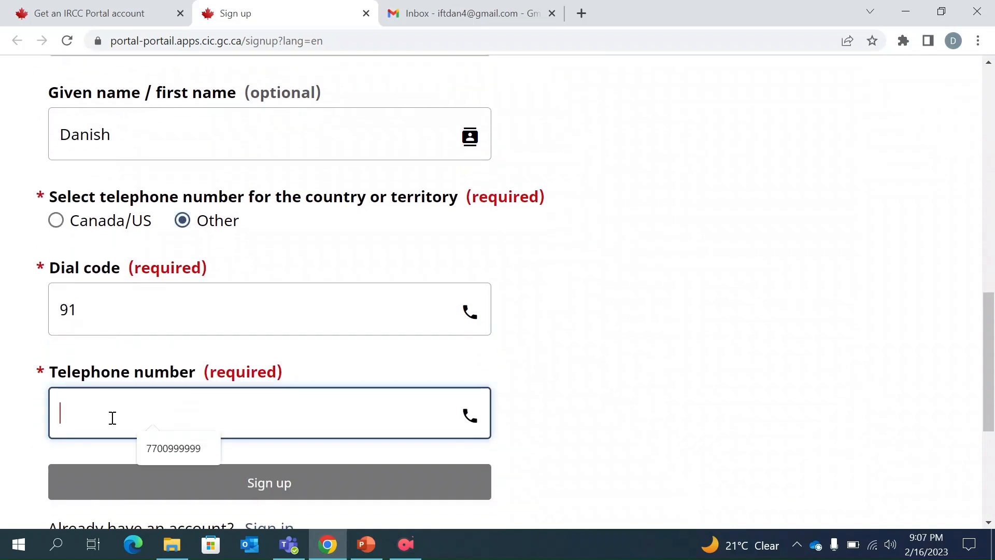
click(188, 437)
click(289, 496)
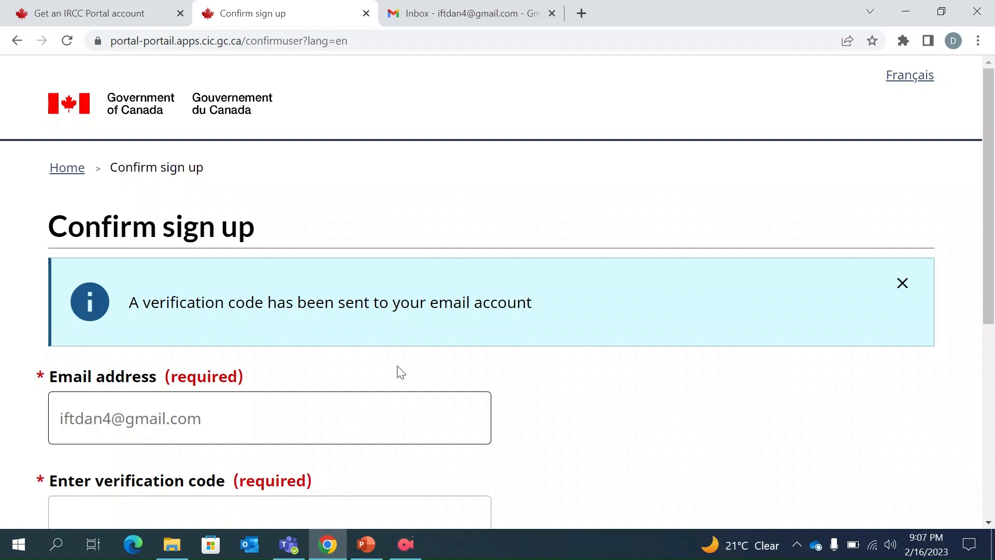
Step: Switch to Gmail, open the IRCC Portal next-steps message and copy its verification code
click(453, 18)
click(420, 382)
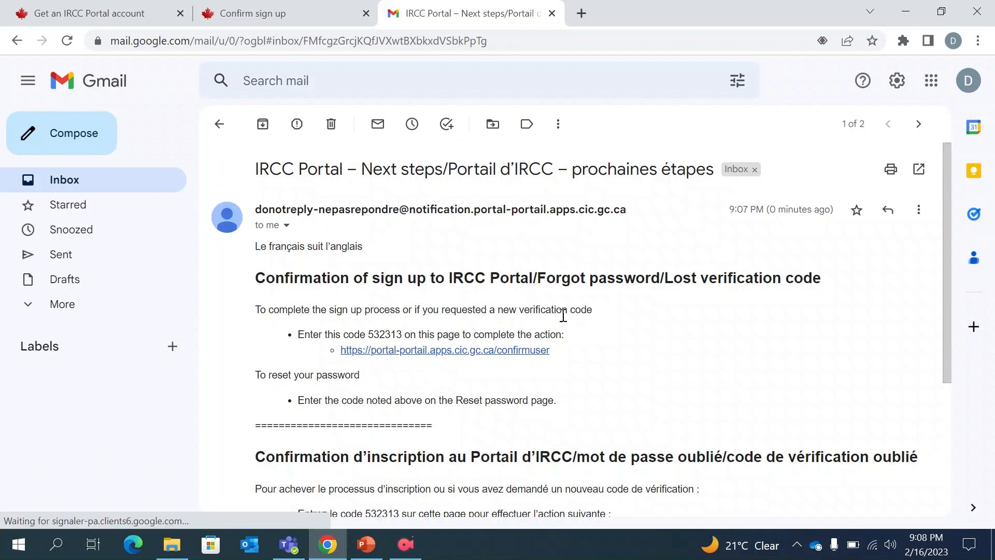
double_click(378, 336)
key(ctrl+c)
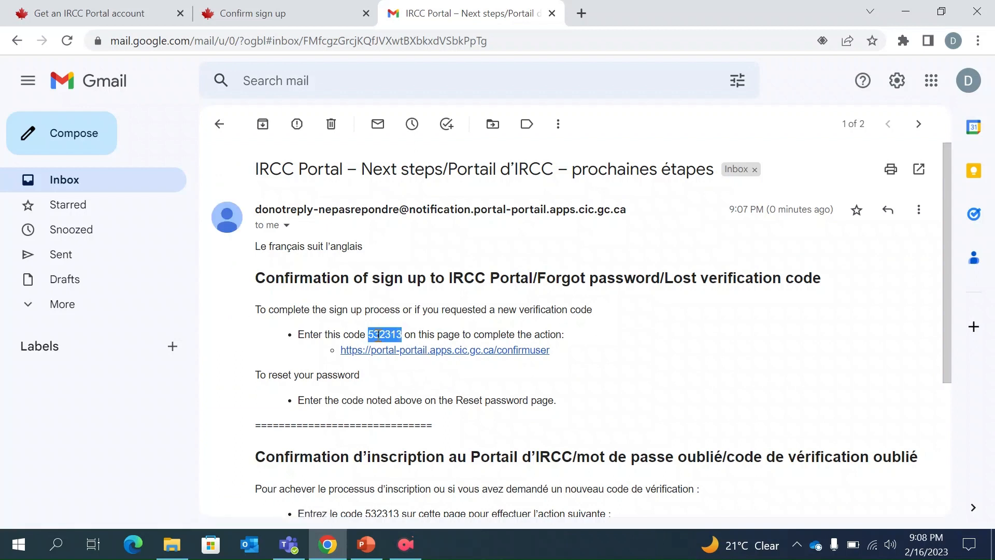
Step: Return to the Confirm sign up page, paste the verification code and confirm it
click(255, 13)
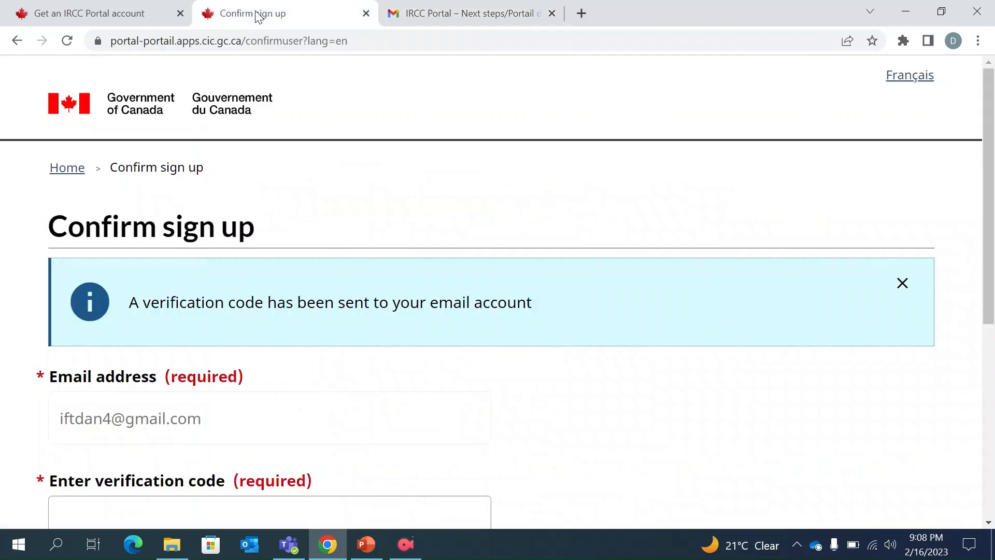
scroll(282, 400, down, 3)
click(166, 379)
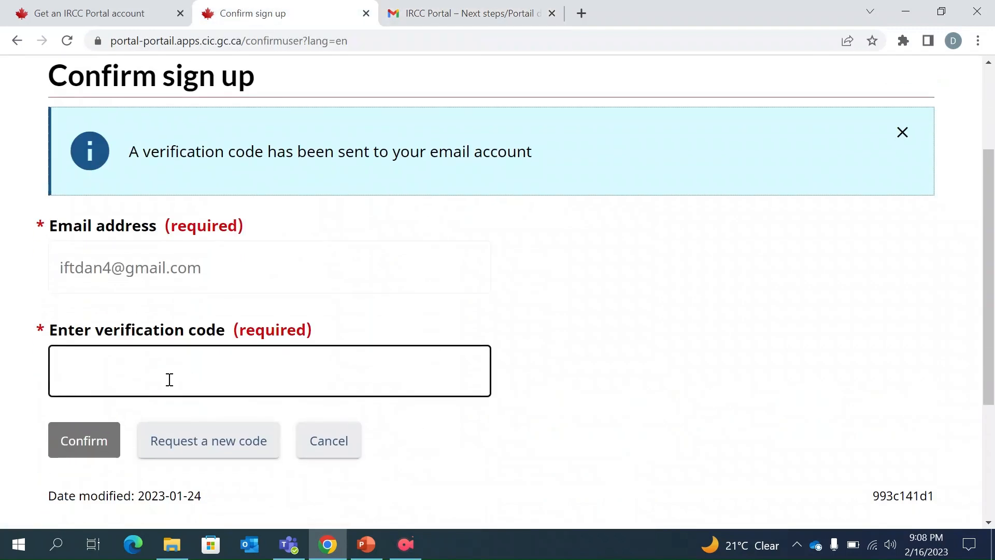
key(ctrl+v)
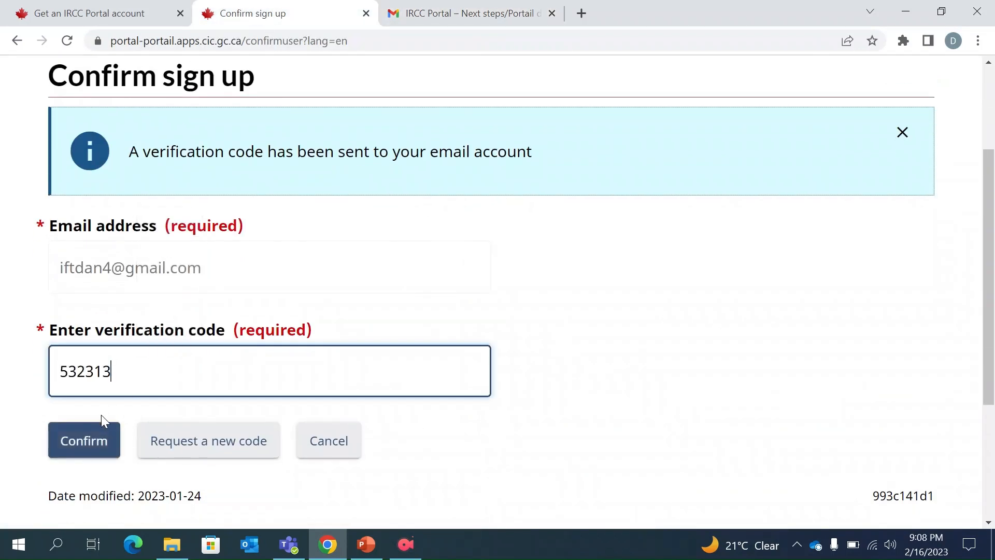
click(84, 441)
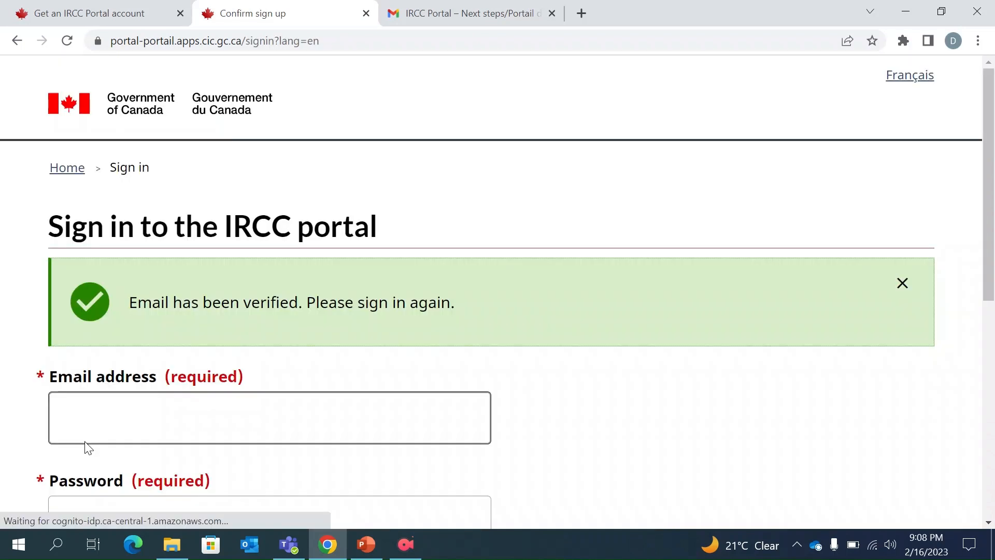
Step: Sign in to the IRCC Portal with the account email address and password
scroll(333, 391, down, 2)
click(229, 356)
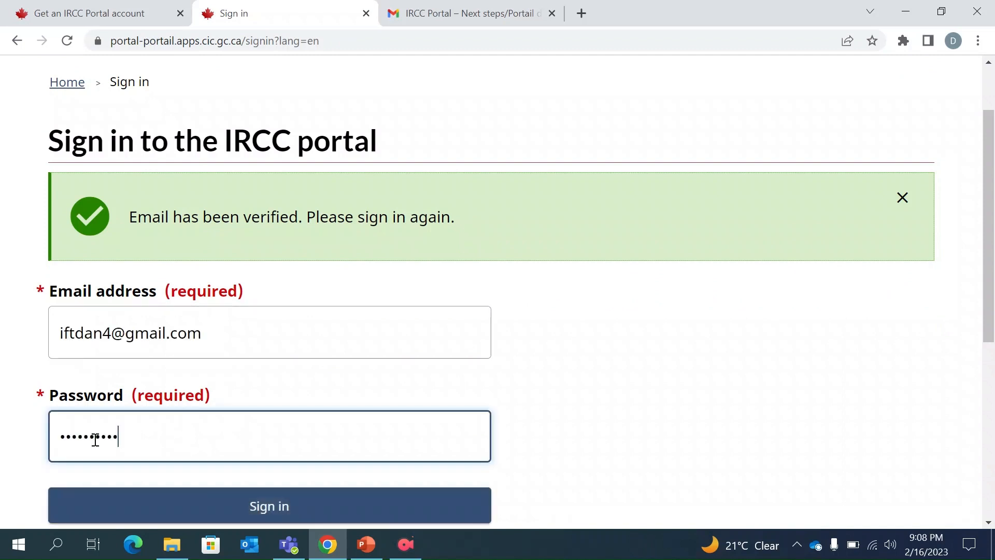
scroll(96, 444, down, 1)
click(253, 496)
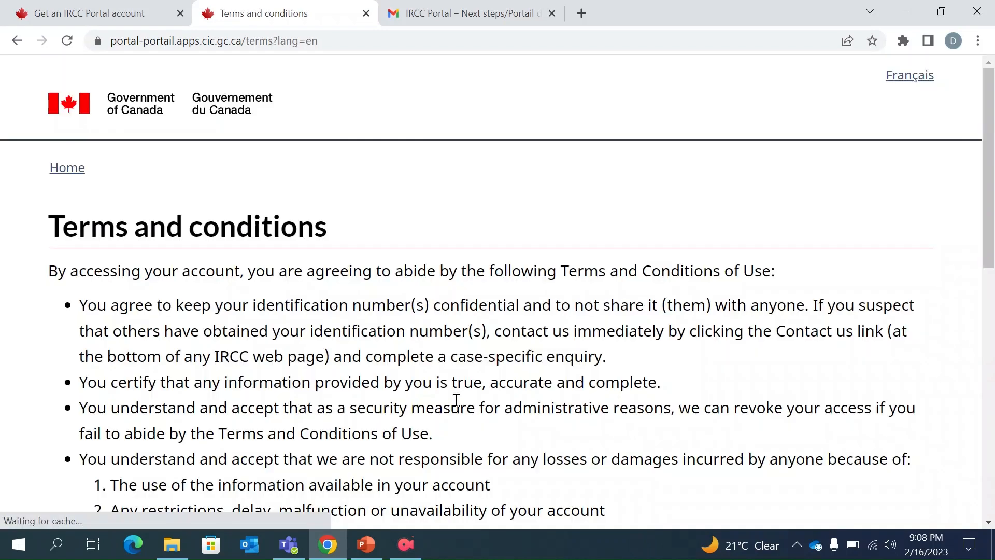
Step: Accept the IRCC portal's terms and conditions of use
scroll(455, 401, down, 3)
scroll(458, 405, down, 5)
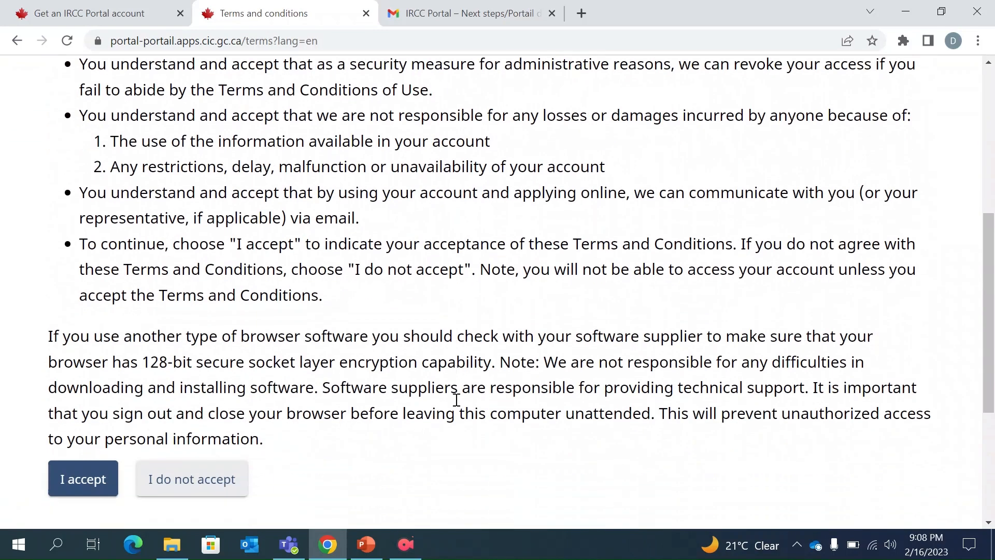
click(81, 397)
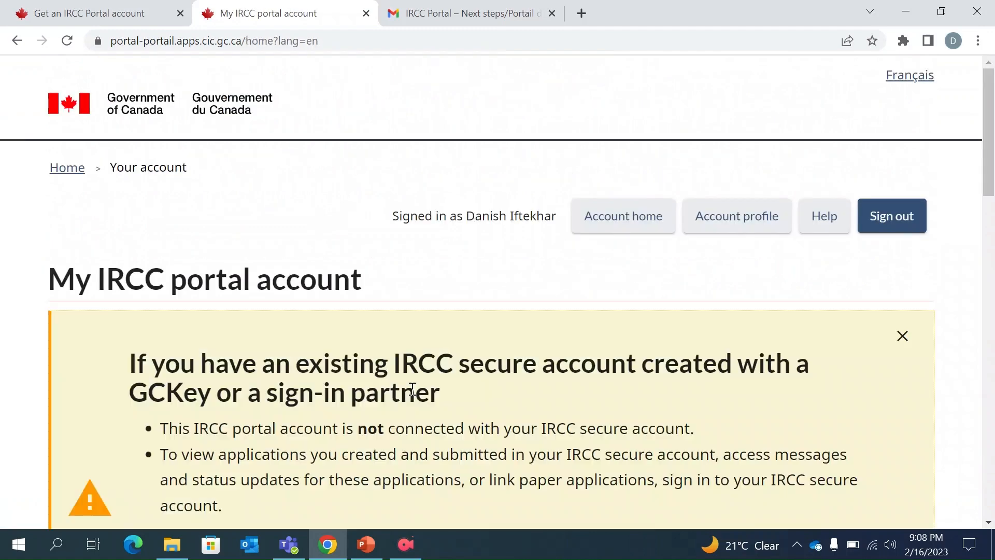
Step: Open the application for a visitor visa, transit visa or study permit from the portal account home
scroll(450, 415, down, 1)
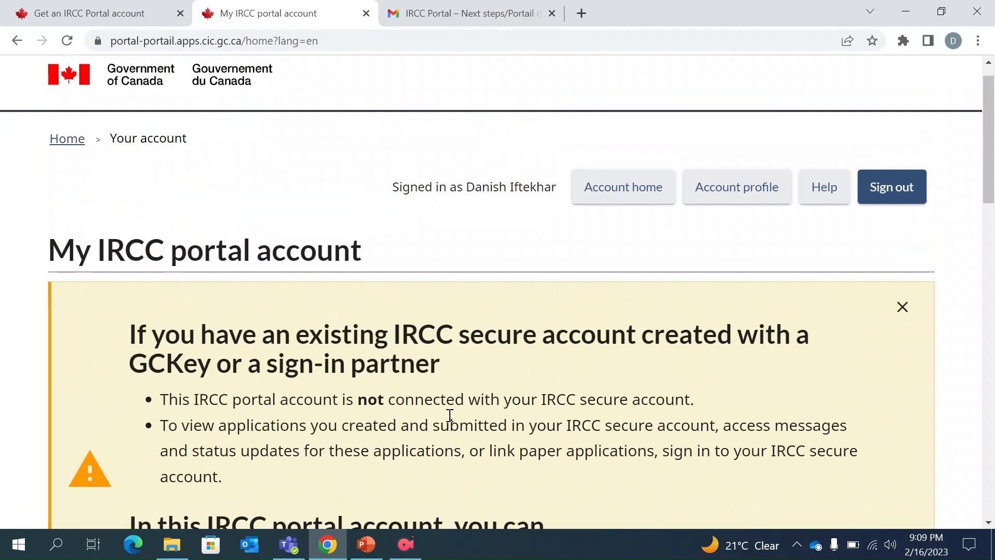
scroll(450, 415, down, 7)
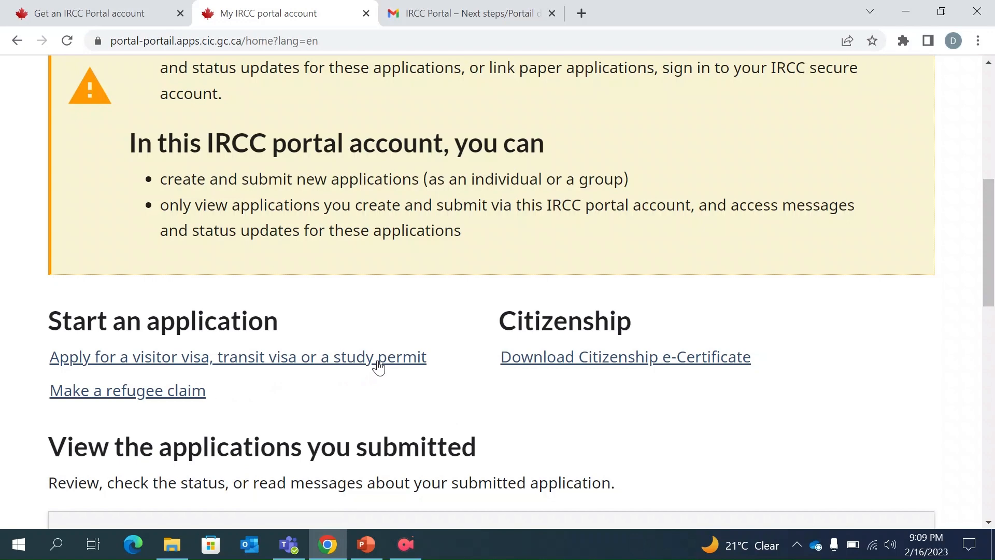
click(379, 367)
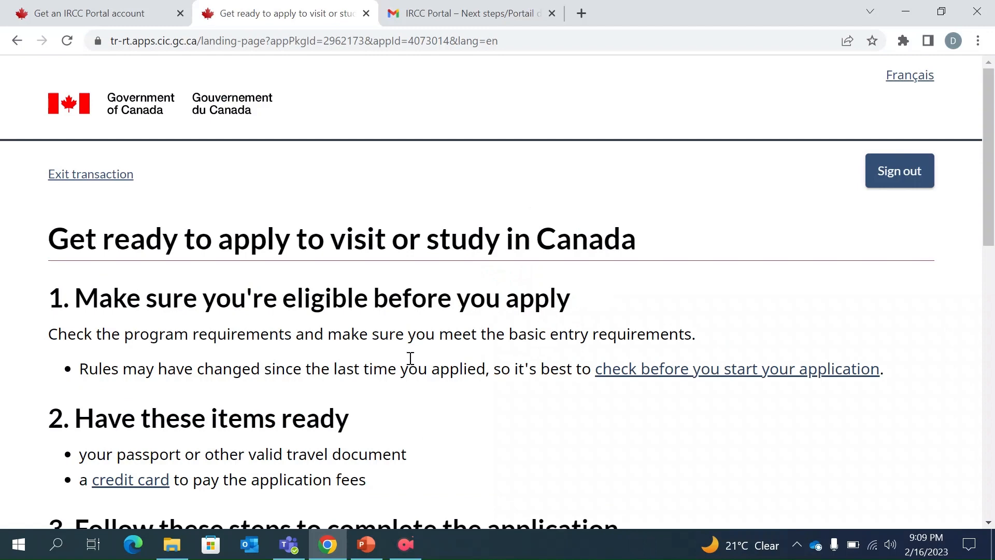
Step: Acknowledge having read the preparation information, including the 60-day submission limit, and start the application
scroll(445, 360, down, 15)
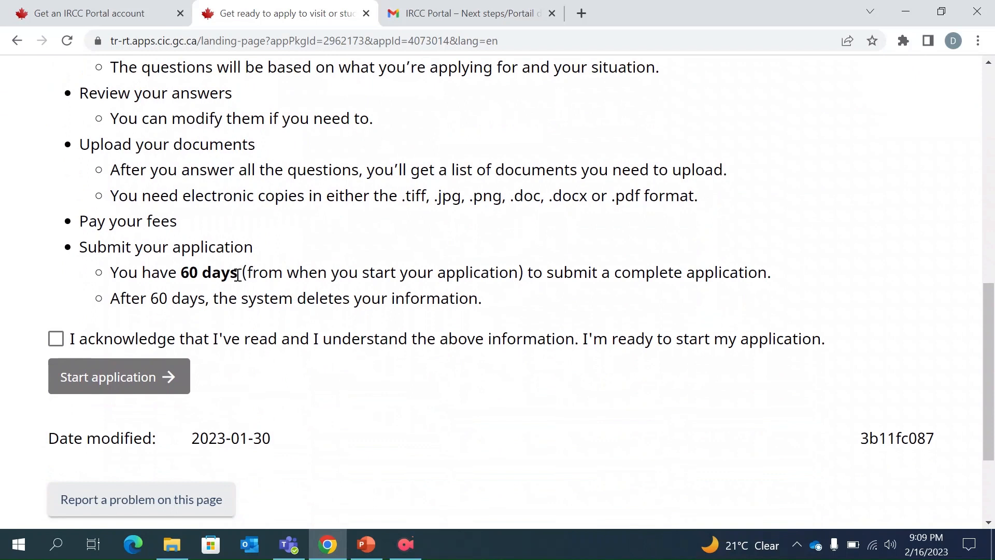
drag(238, 275, 179, 276)
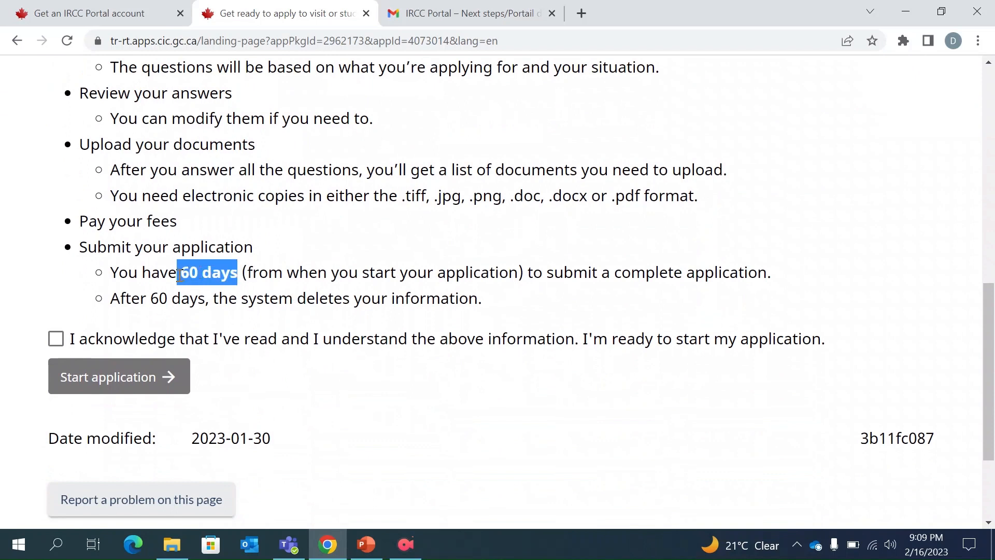
click(54, 338)
click(139, 388)
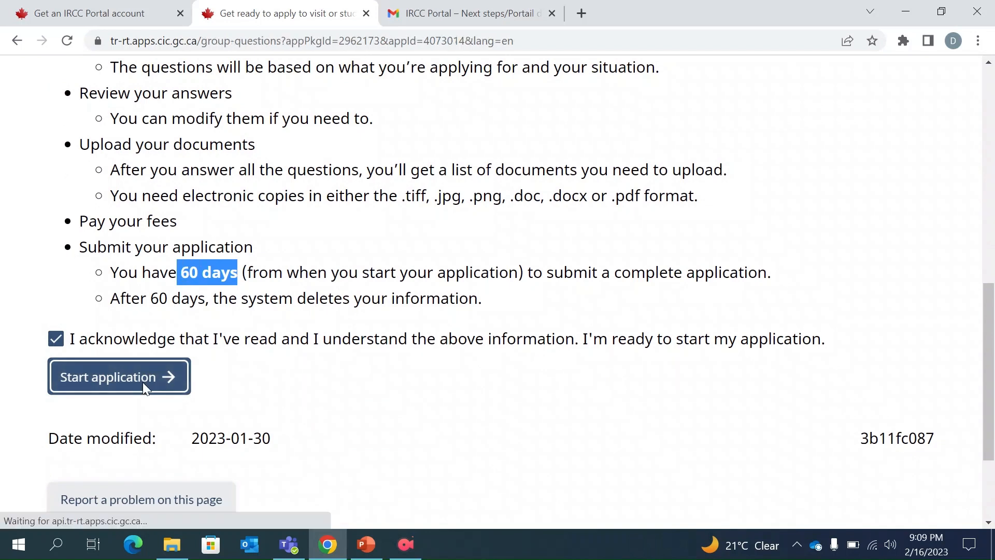
Step: Answer No to applying for more than 1 person at the same time
scroll(147, 389, down, 1)
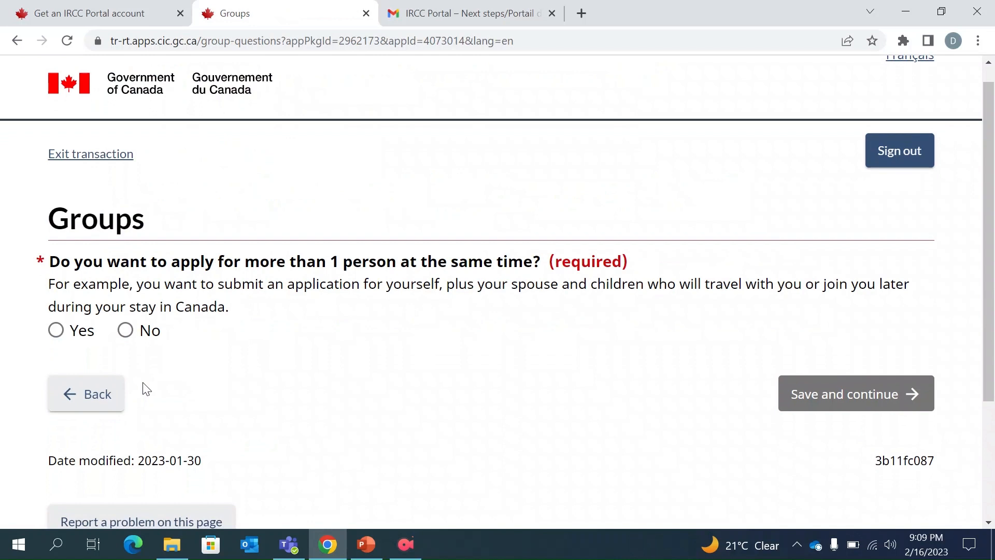
click(125, 331)
scroll(227, 356, down, 1)
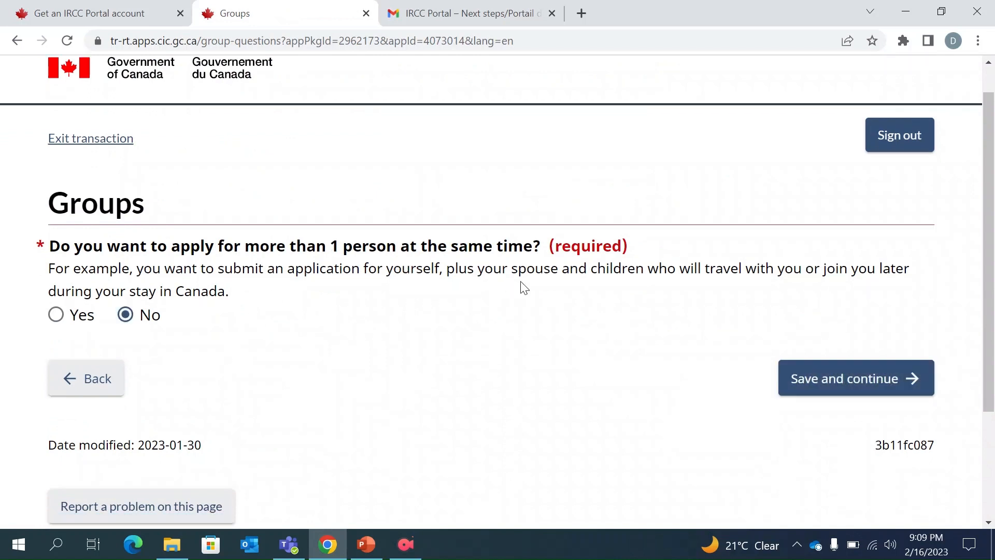
Step: Change the group application answer to Yes and examine the available group types without choosing one
click(54, 318)
scroll(209, 382, down, 5)
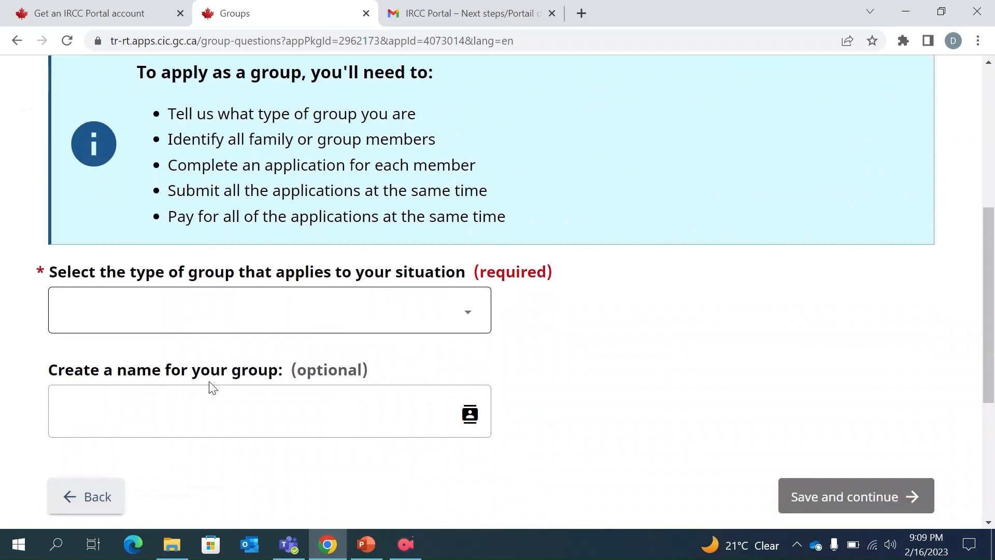
click(210, 326)
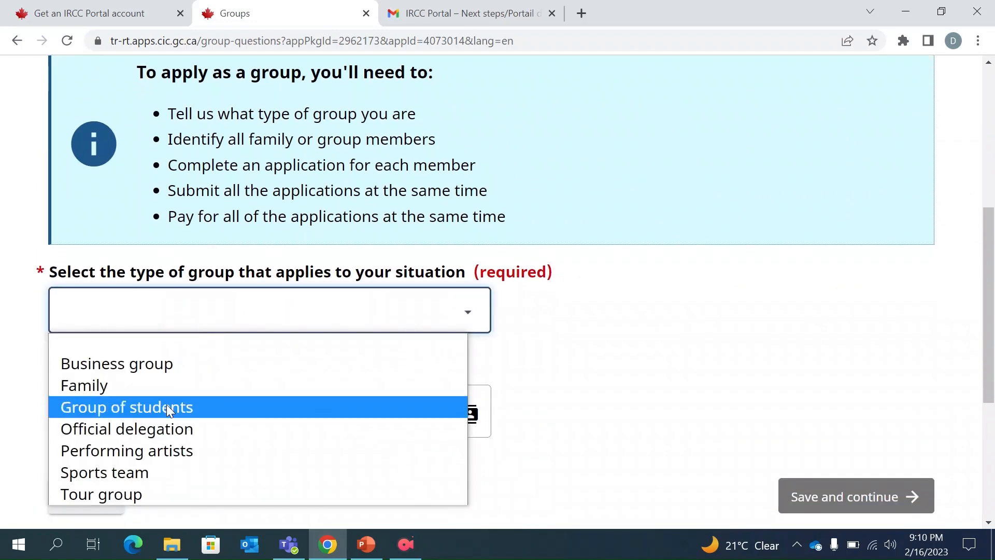
click(497, 378)
scroll(651, 389, down, 1)
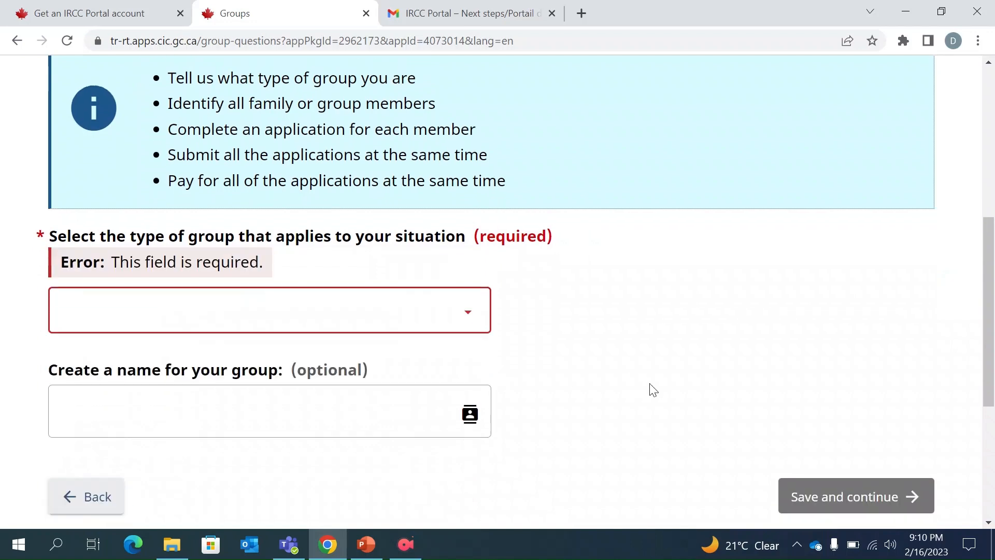
scroll(650, 386, up, 4)
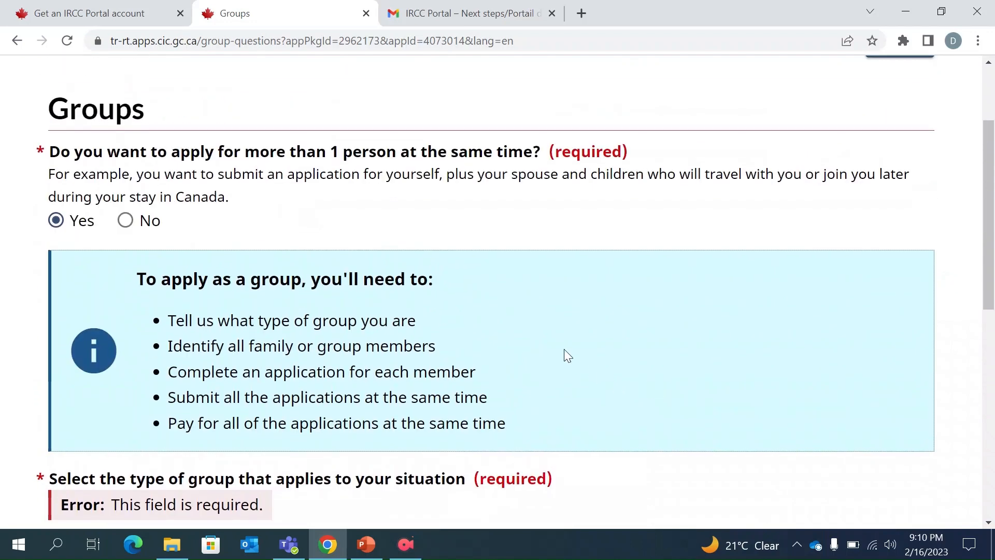
Step: Set the group application answer back to No, then save and continue
click(126, 221)
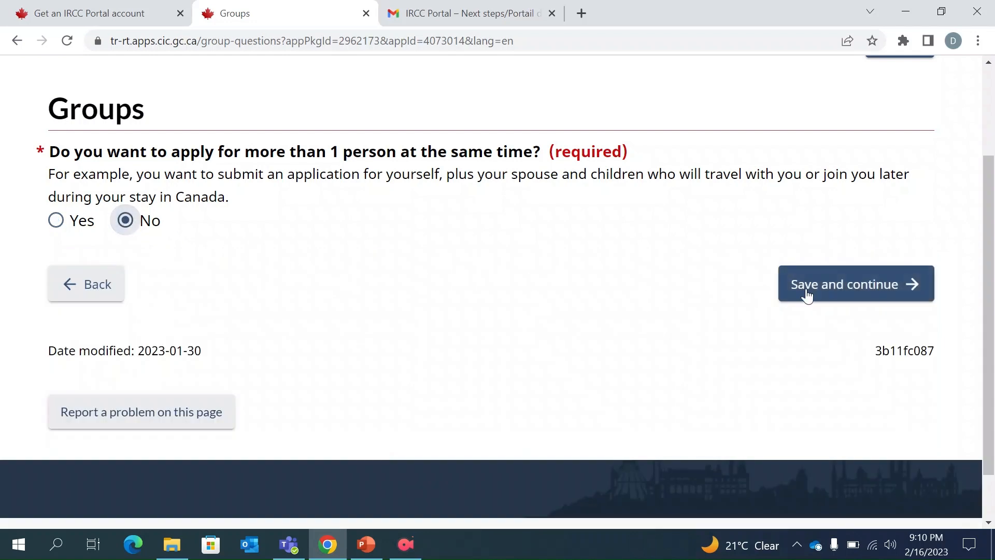
click(807, 295)
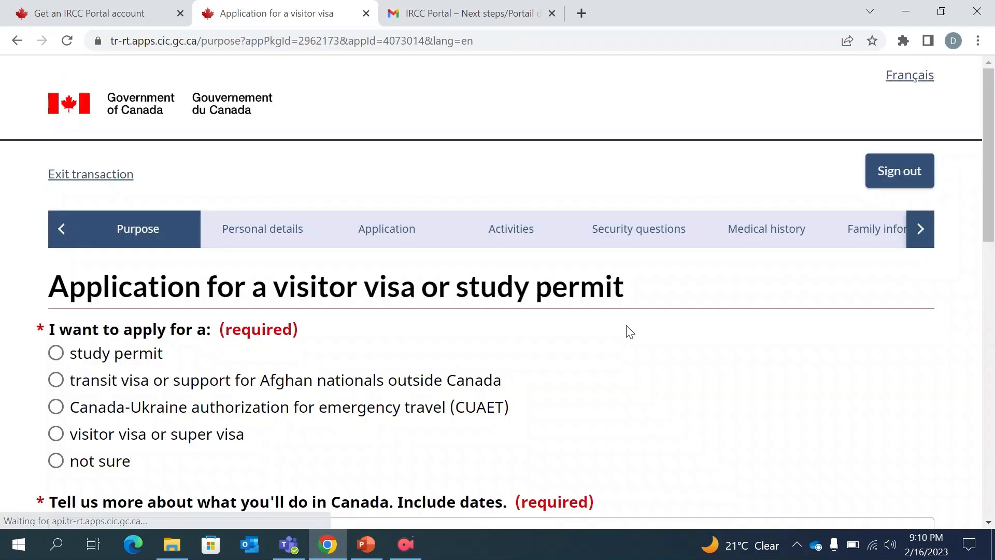
Step: Choose to apply for a study permit, specifically one to study for more than 6 months
scroll(507, 338, down, 1)
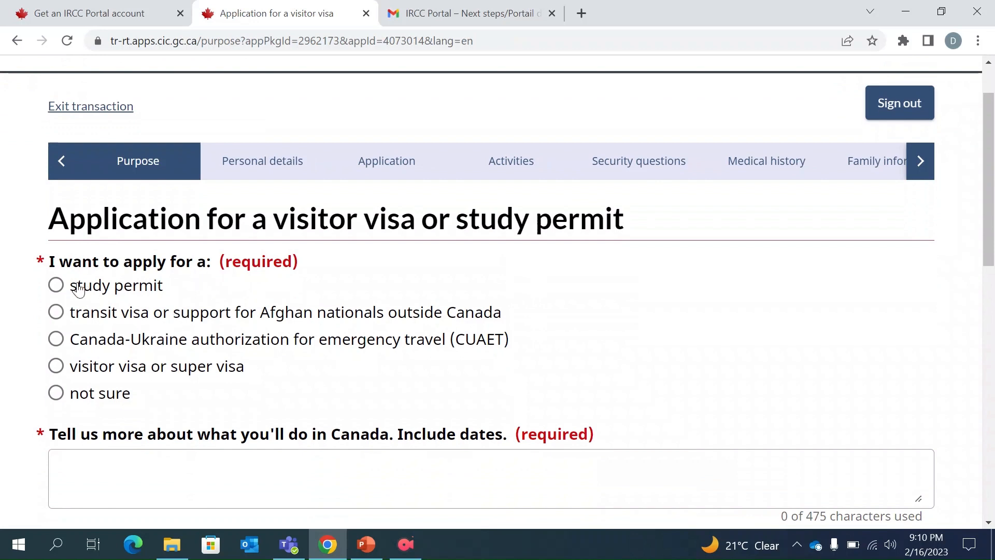
click(52, 287)
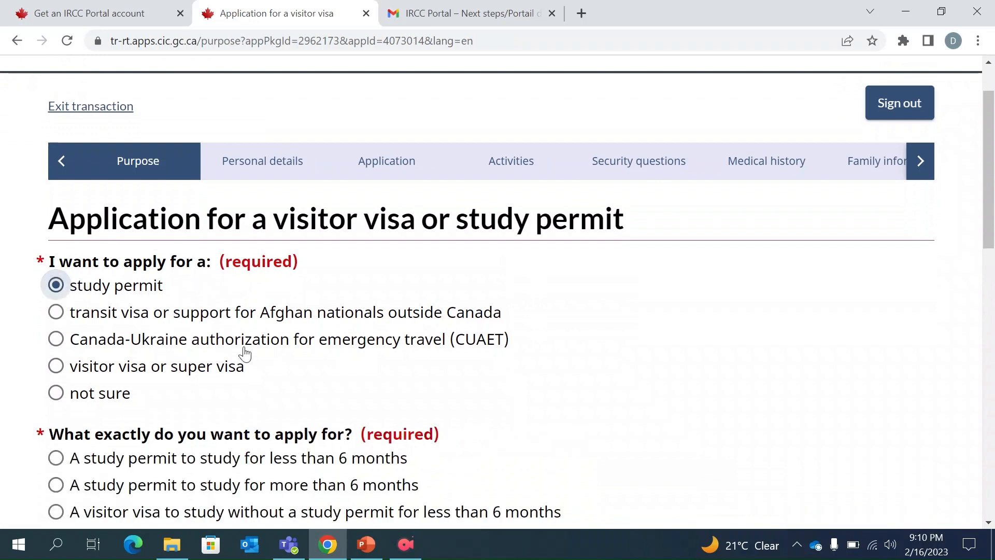
scroll(245, 355, down, 1)
scroll(245, 355, down, 1)
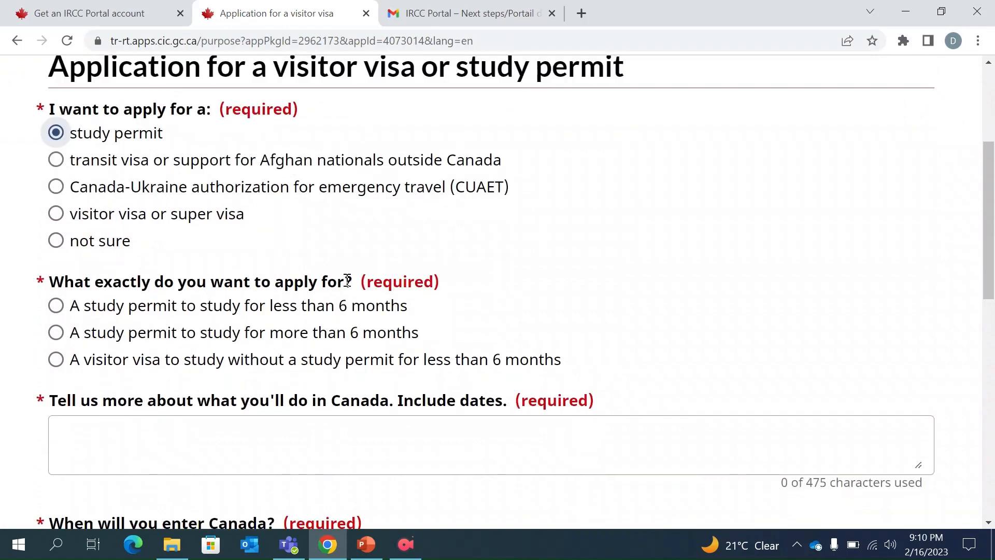
drag(347, 282, 121, 270)
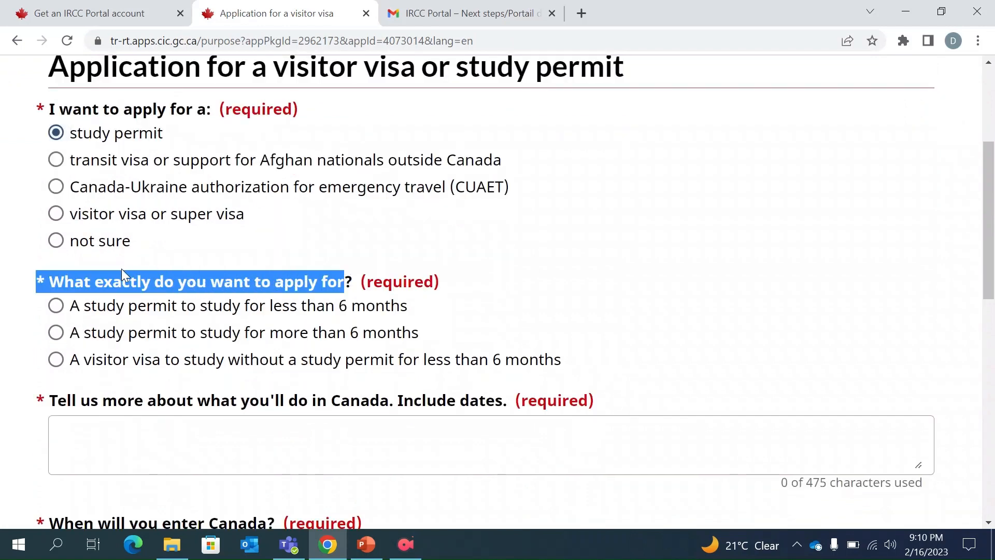
click(57, 334)
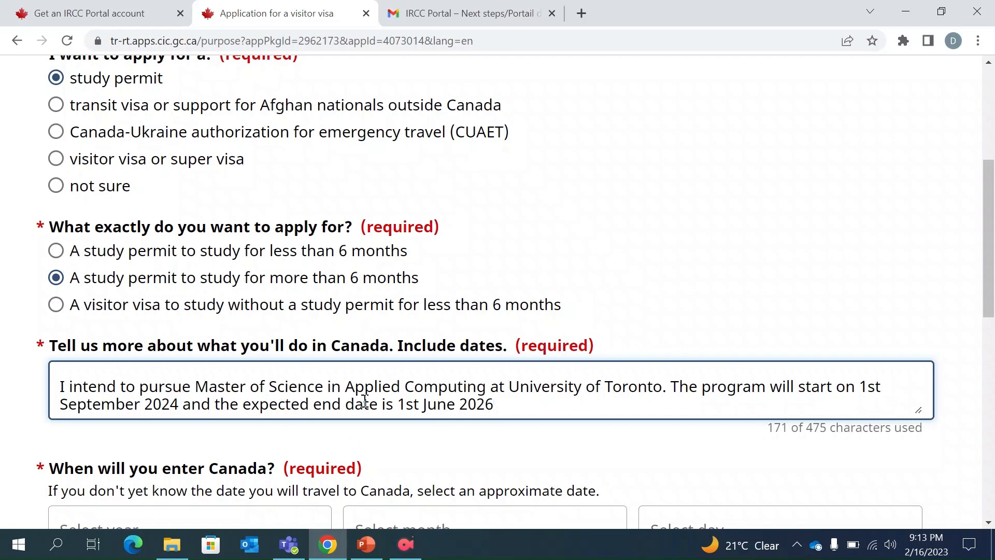
Step: Set the date of entering Canada to August 1, 2024
scroll(453, 422, down, 3)
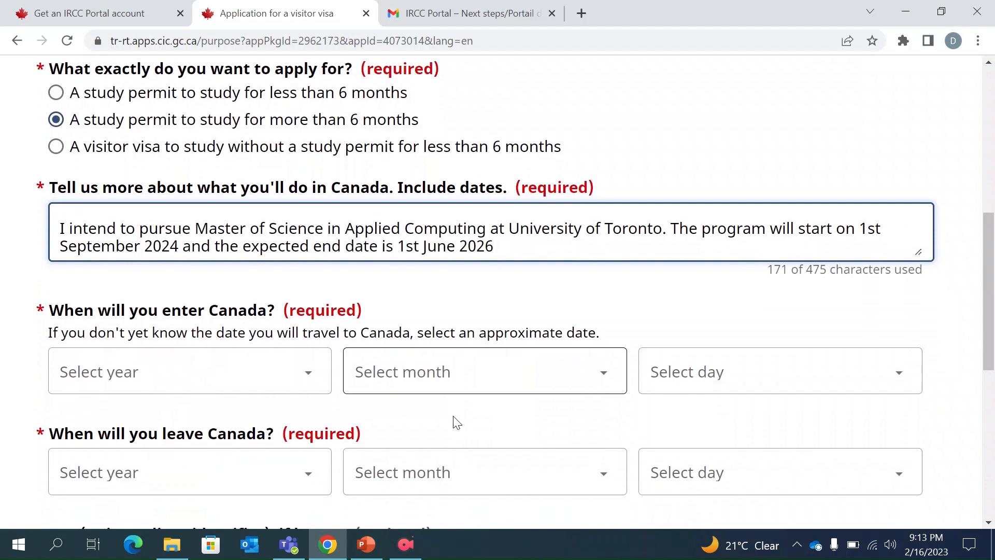
scroll(418, 318, down, 1)
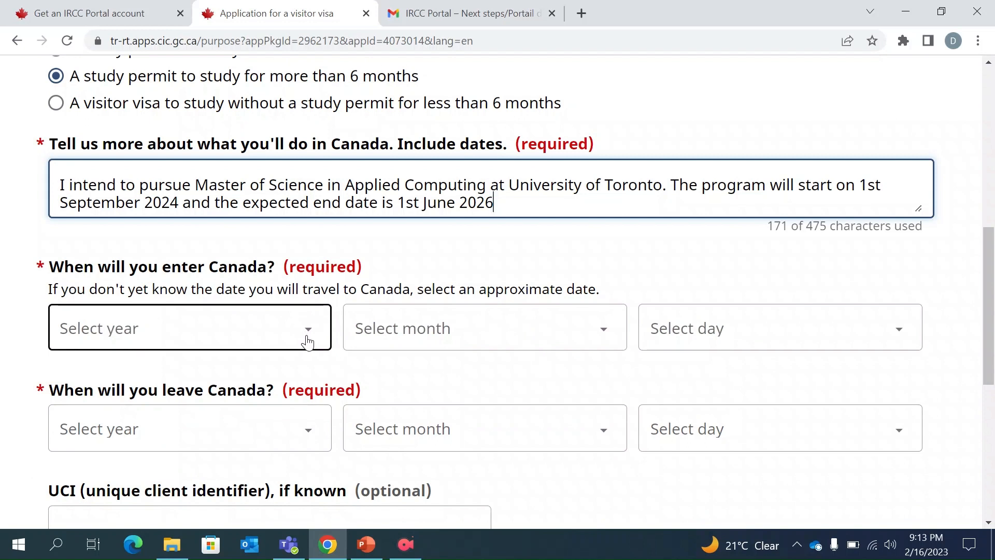
click(306, 334)
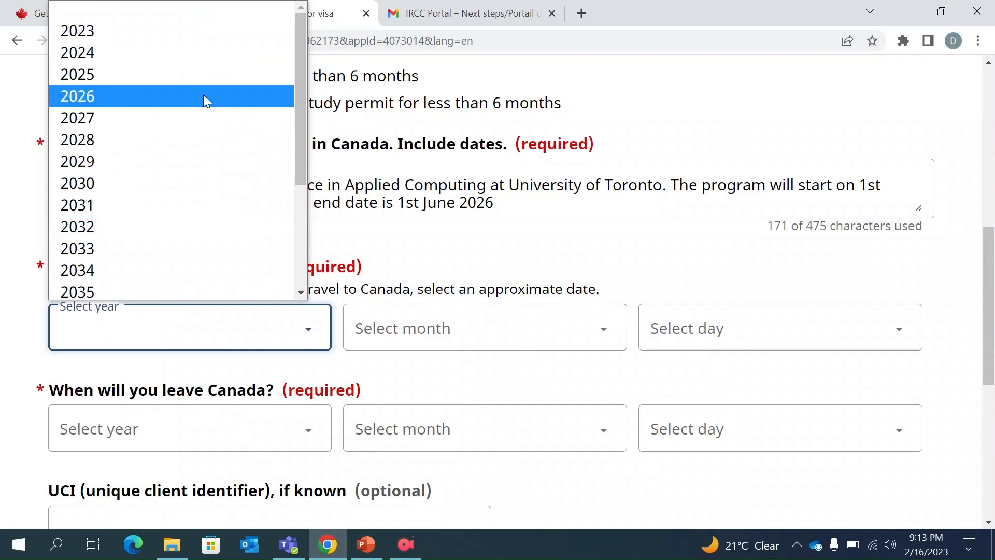
click(168, 52)
click(505, 337)
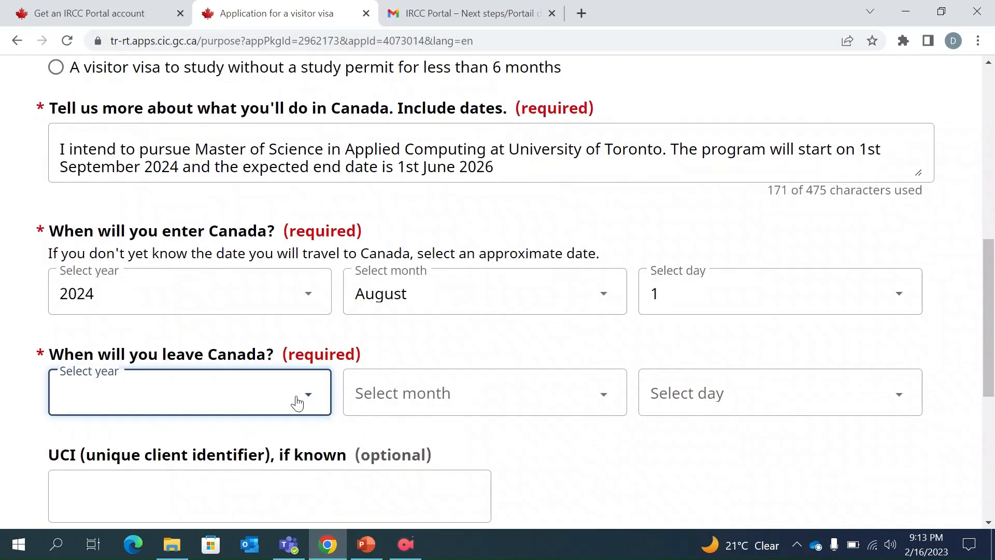
Step: Set the date of leaving Canada to July 1, 2026
click(305, 398)
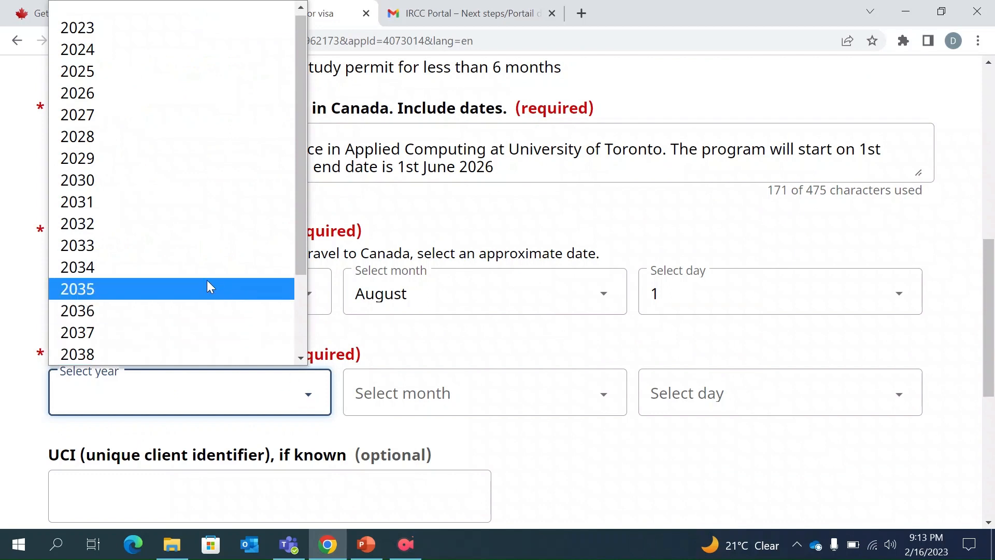
click(120, 96)
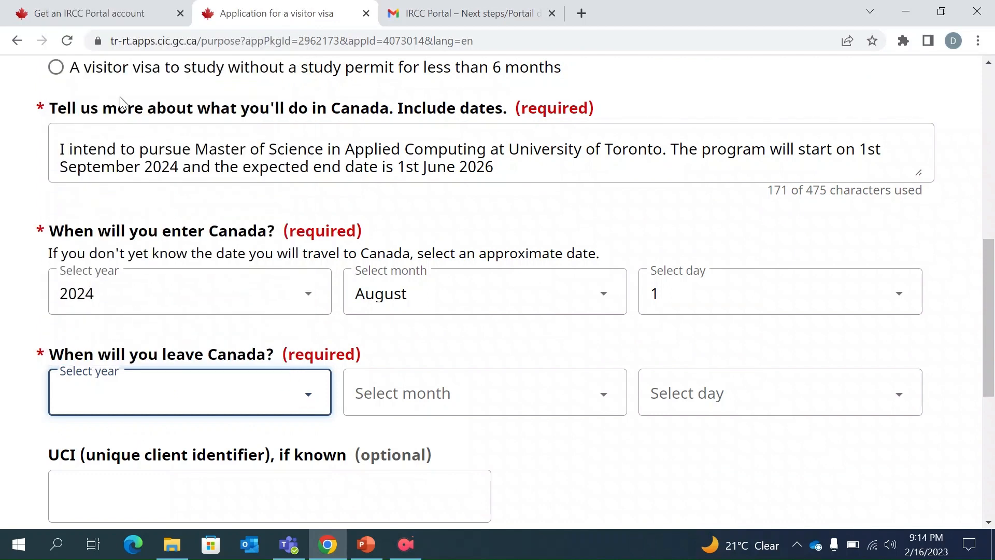
click(598, 399)
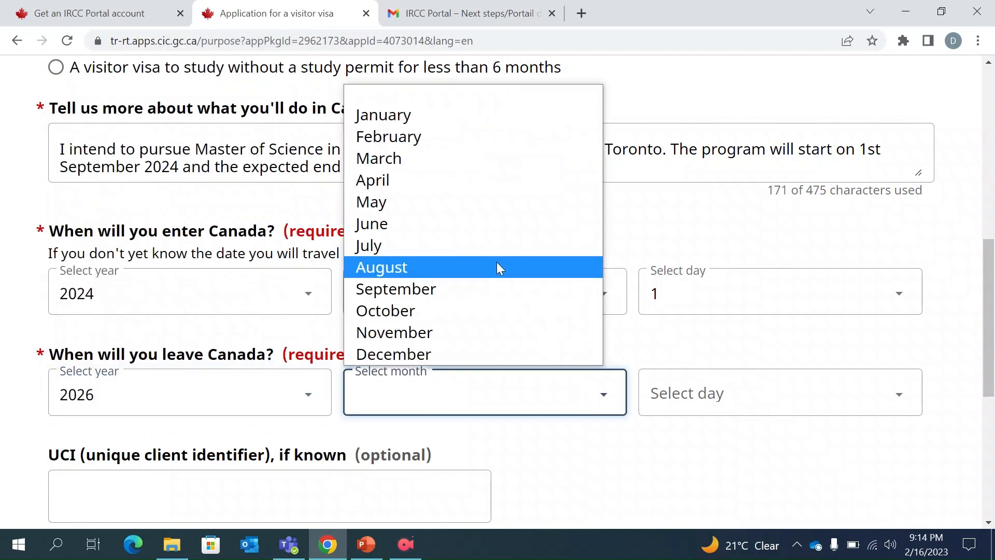
click(405, 248)
click(785, 402)
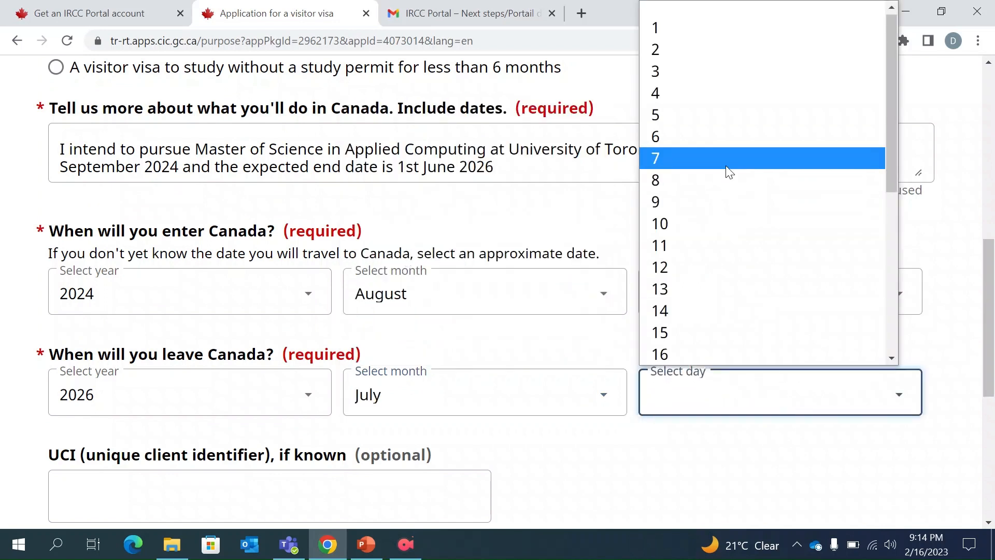
click(677, 30)
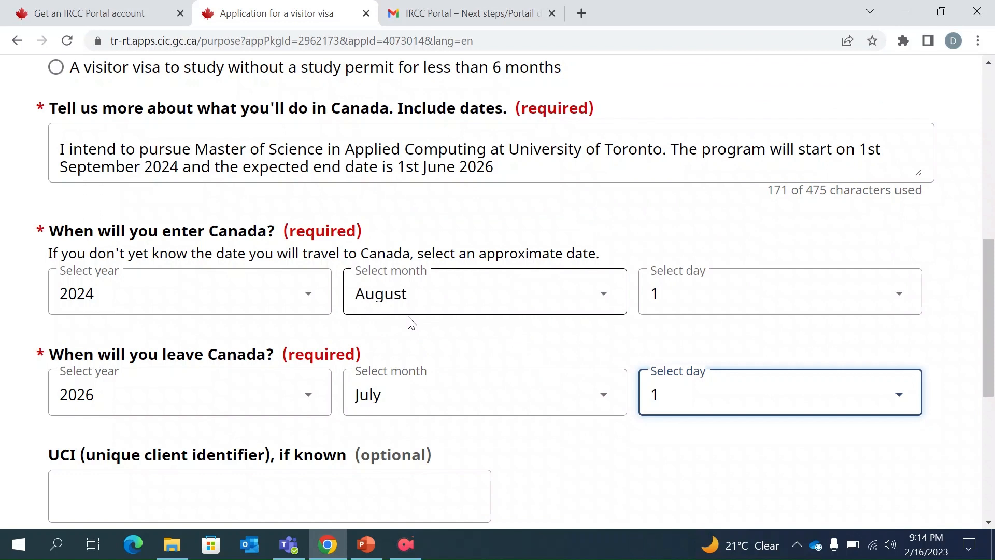
Step: Leave the optional UCI (unique client identifier) blank, then save and continue from the Purpose section
scroll(412, 323, down, 3)
drag(50, 249, 348, 260)
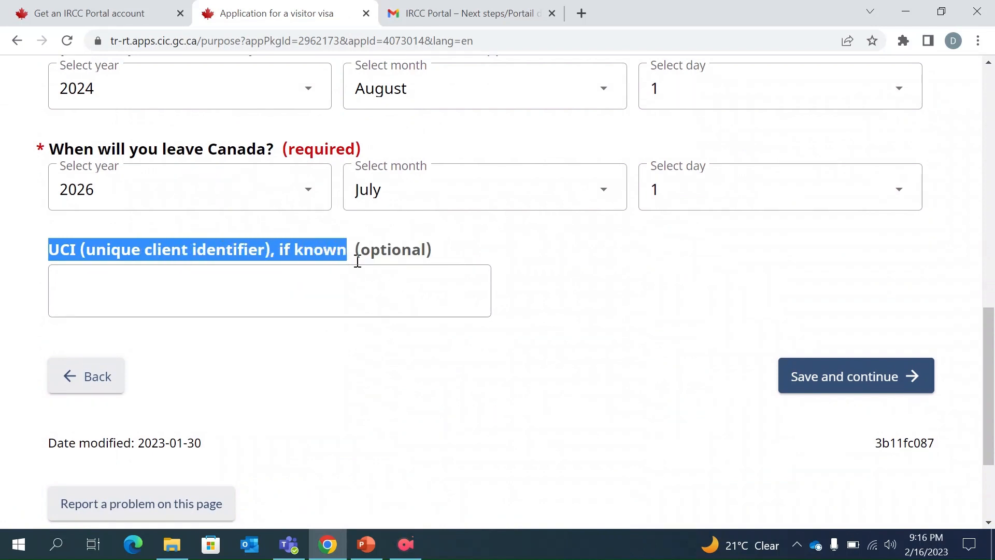
click(859, 387)
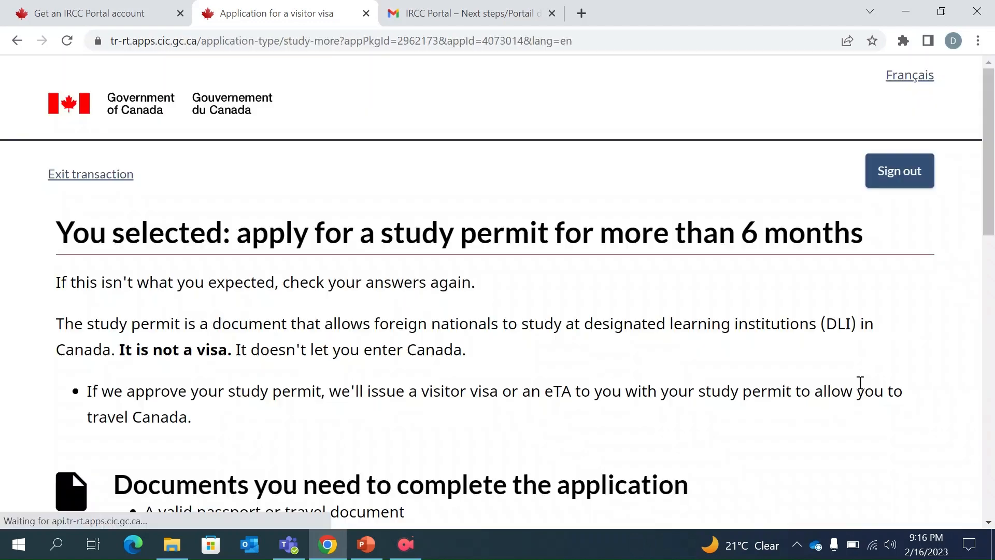
Step: Review the lists of required documents and information for the study permit, and continue to the application
scroll(340, 228, down, 5)
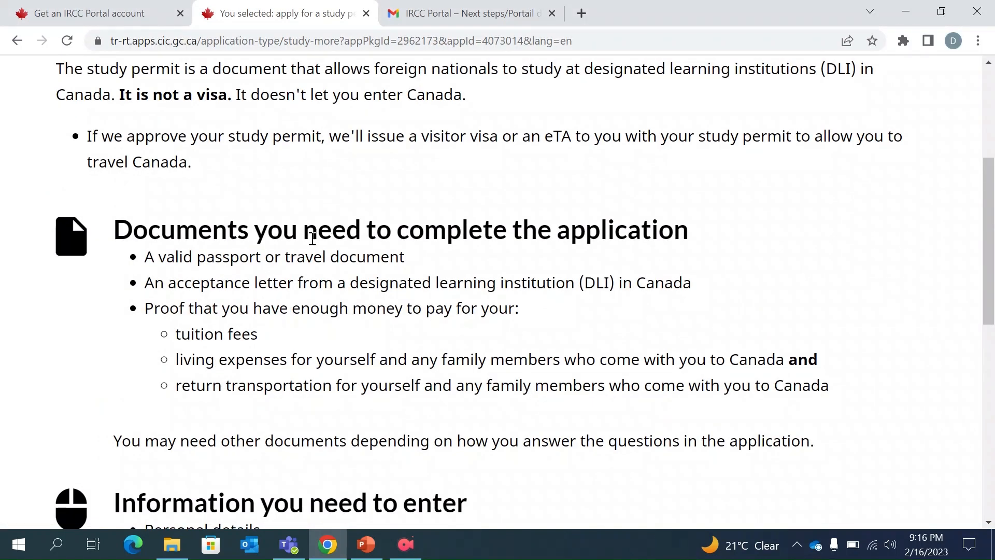
drag(139, 257, 837, 393)
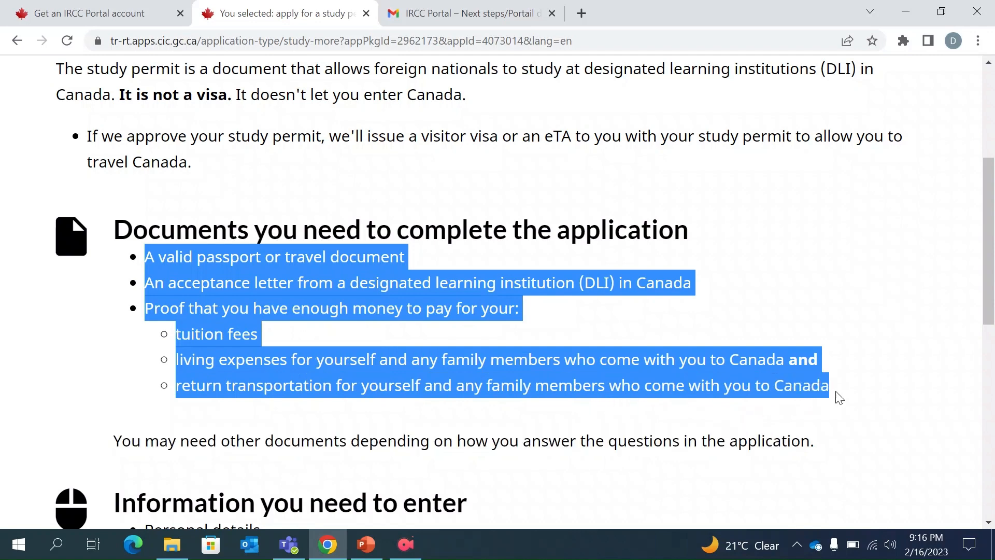
scroll(840, 397, down, 5)
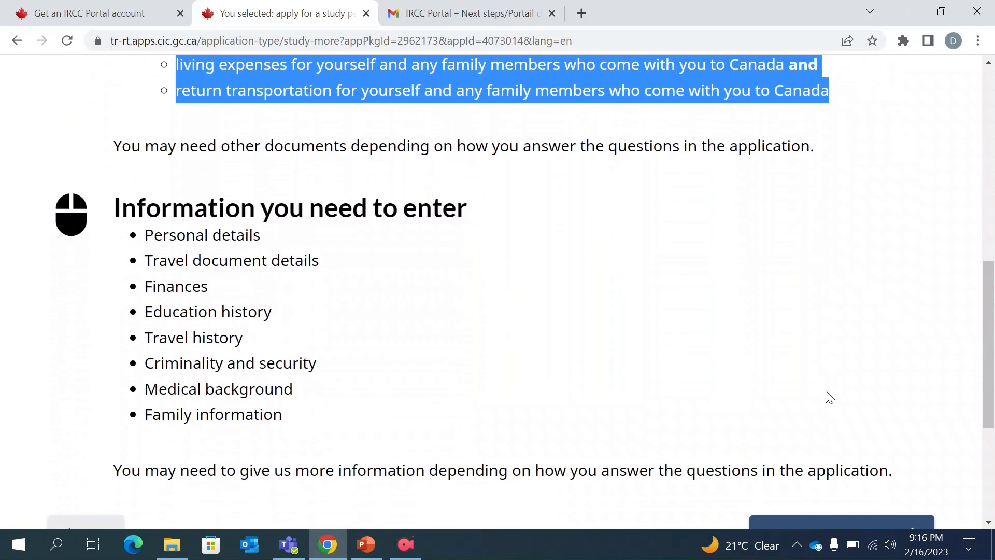
drag(287, 421, 146, 240)
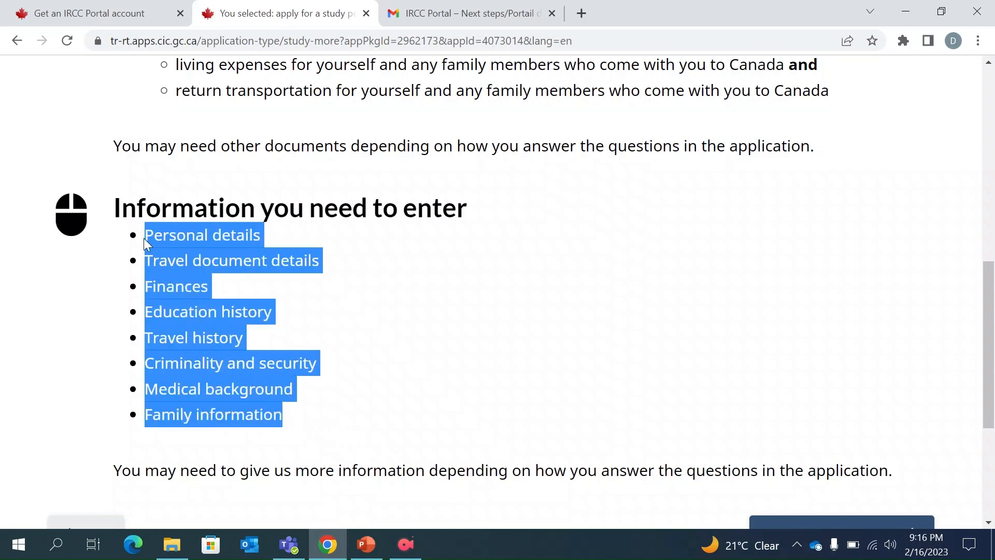
scroll(614, 442, down, 2)
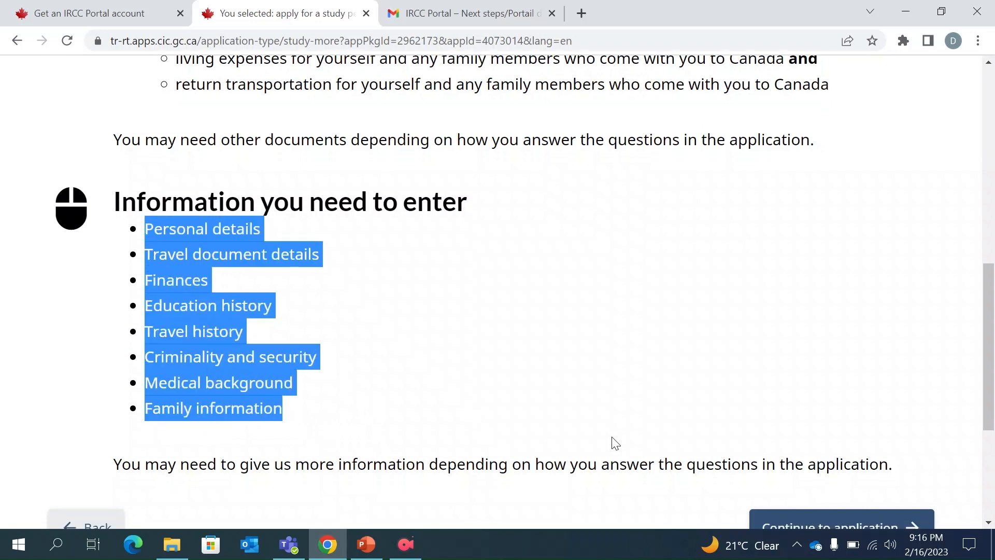
click(831, 446)
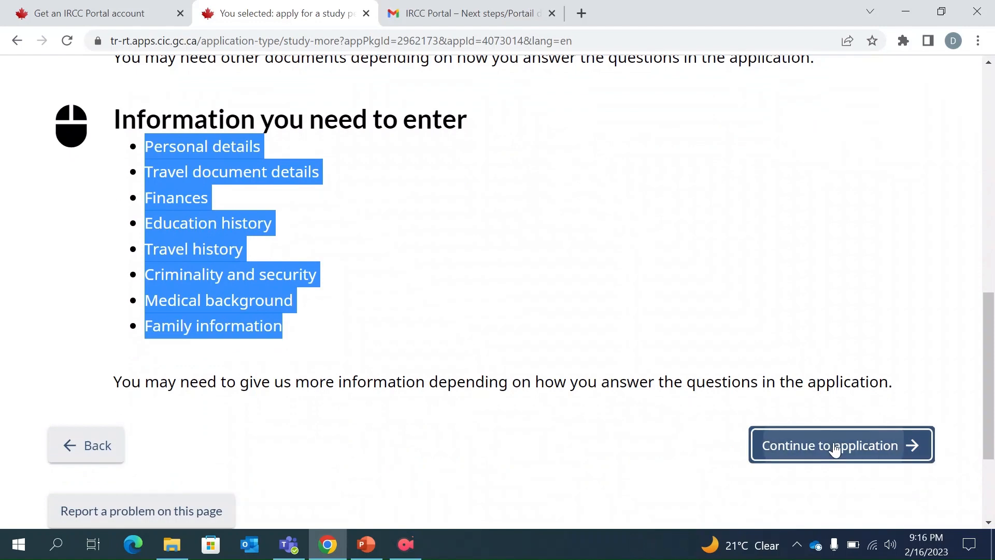
Step: Answer No to applying on behalf of someone else, and save and continue from the Representative page
click(125, 399)
scroll(295, 380, down, 1)
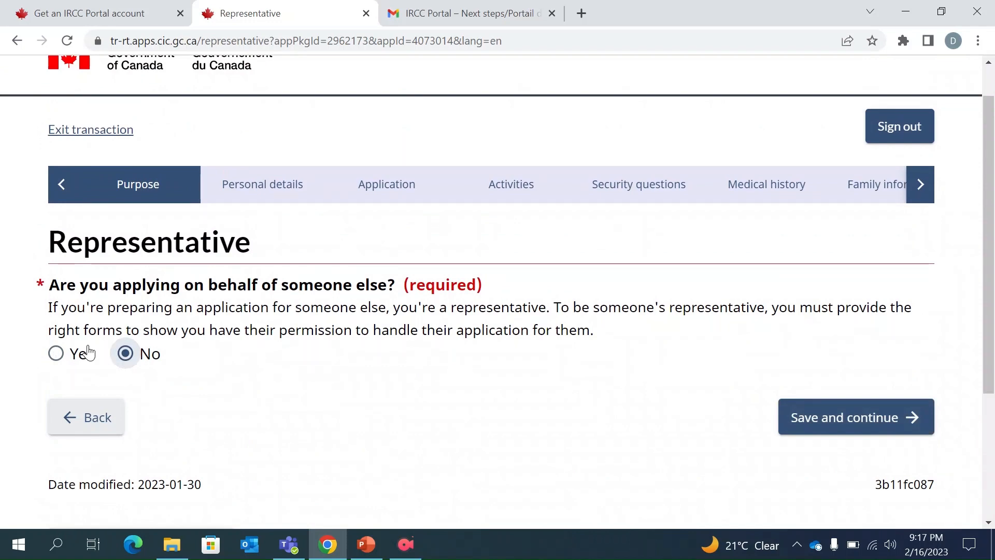
click(863, 435)
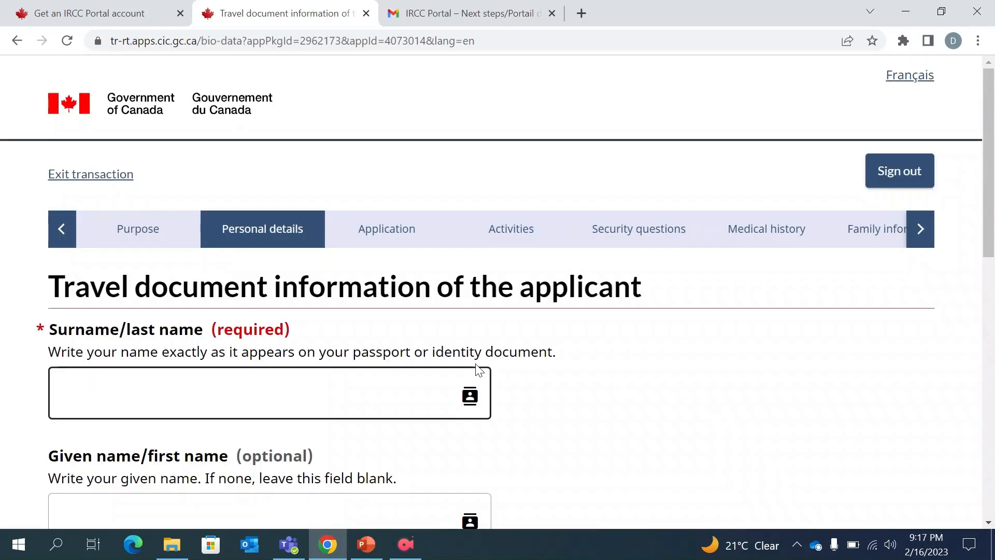
Step: Enter the applicant's surname exactly as it appears on the passport
scroll(475, 368, down, 1)
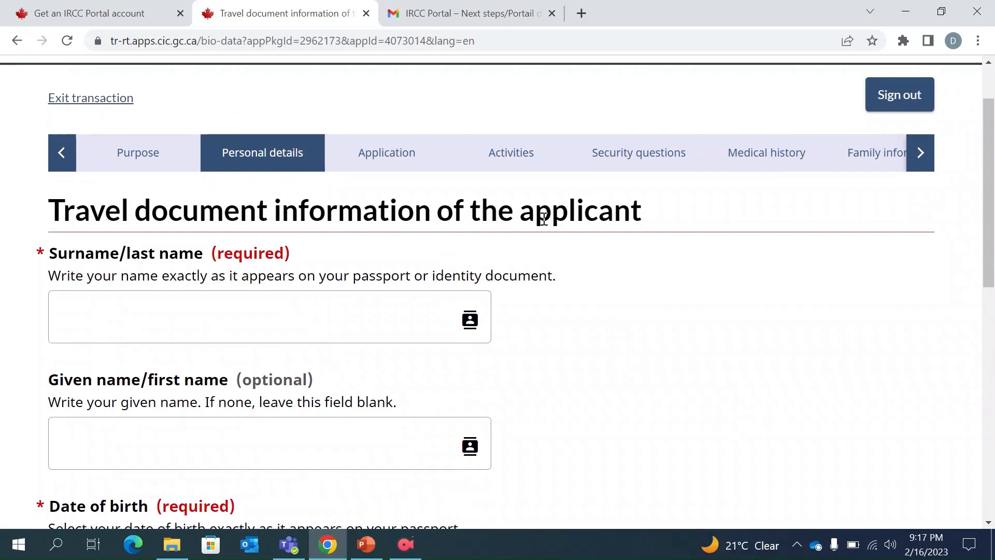
double_click(574, 218)
click(574, 219)
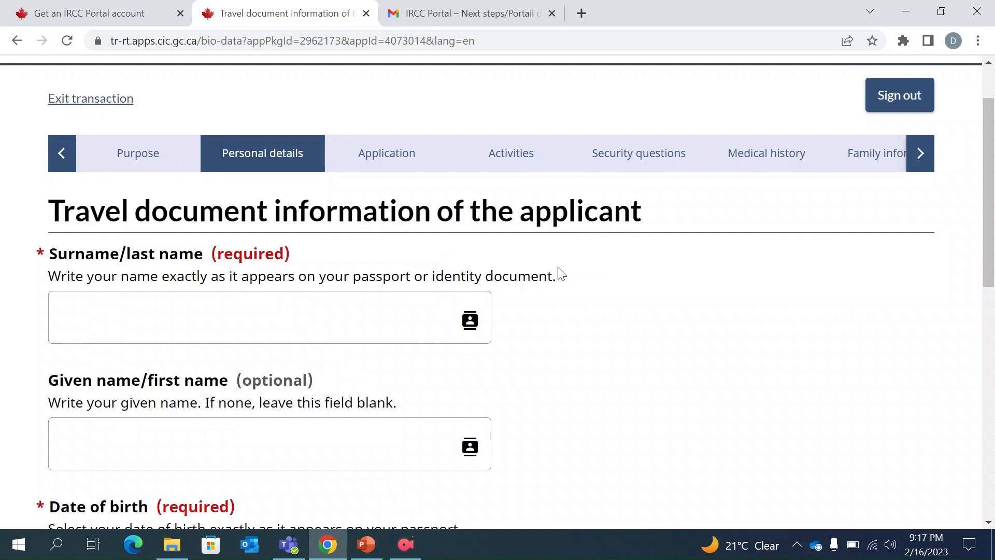
scroll(557, 273, up, 1)
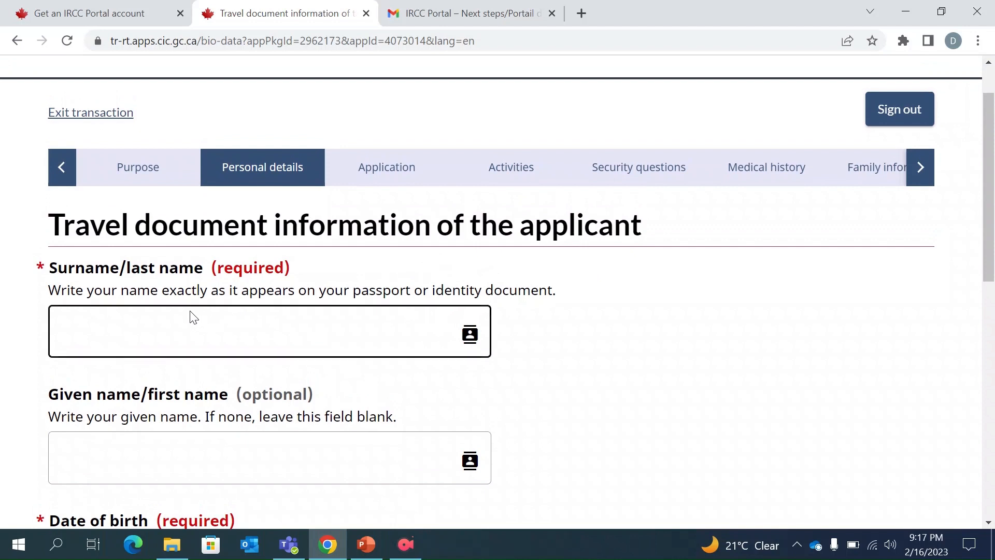
click(129, 330)
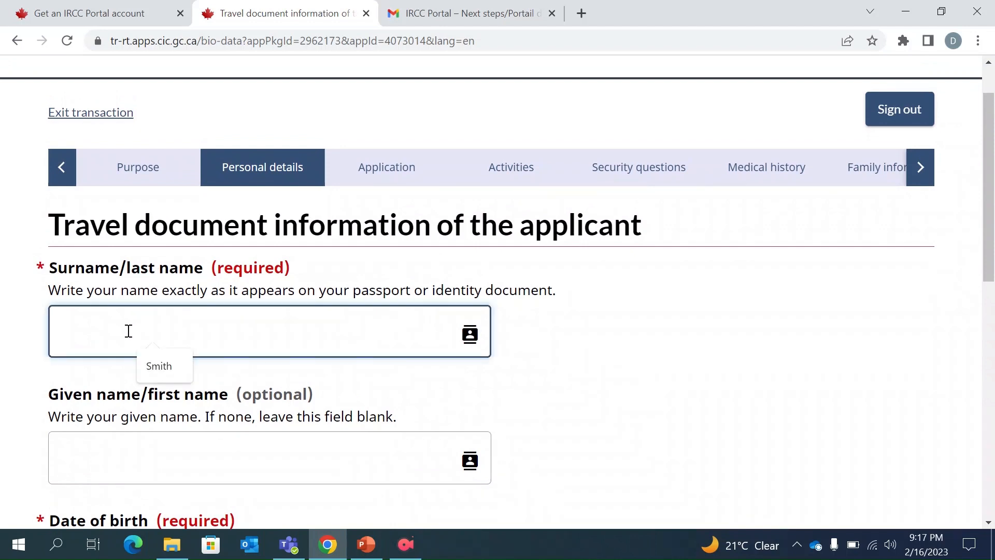
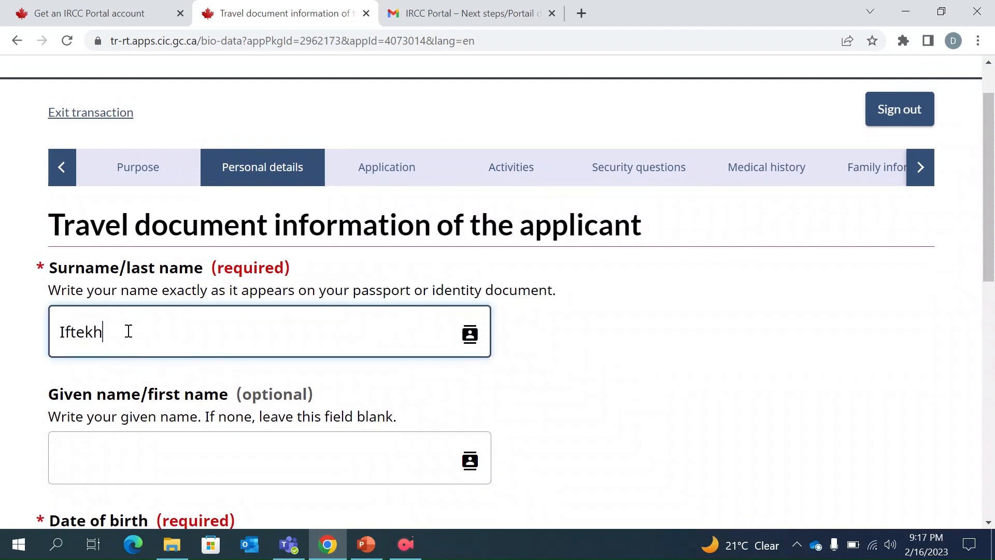
Step: Fill in the applicant's given name in the travel document information
scroll(125, 373, down, 1)
click(121, 418)
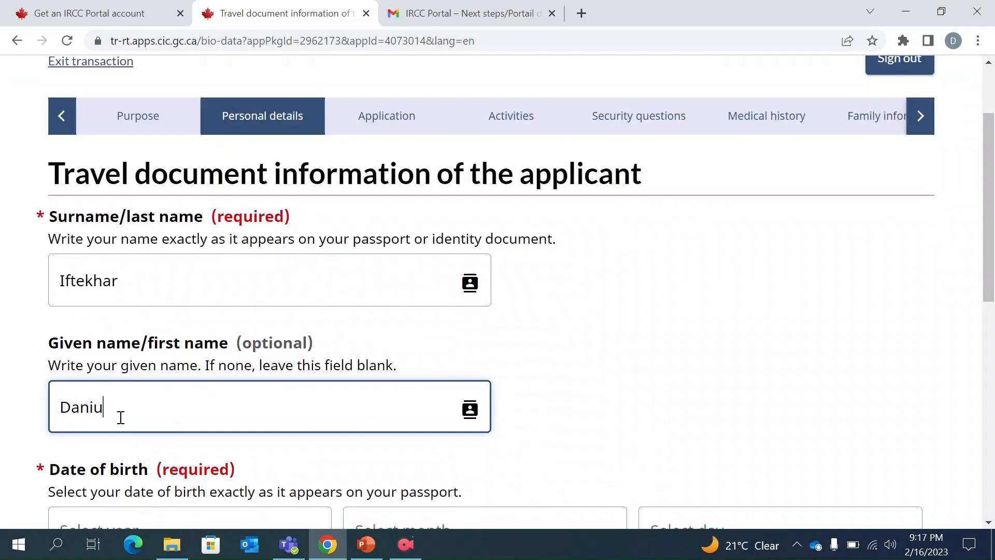
Step: Select the year, month and day of the applicant's date of birth
scroll(121, 418, down, 3)
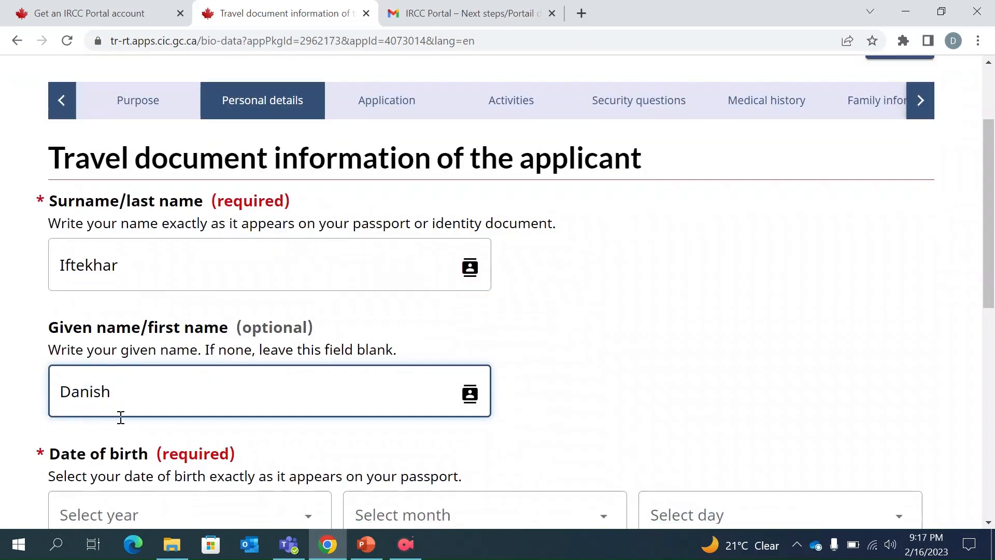
key(Tab)
text(1996)
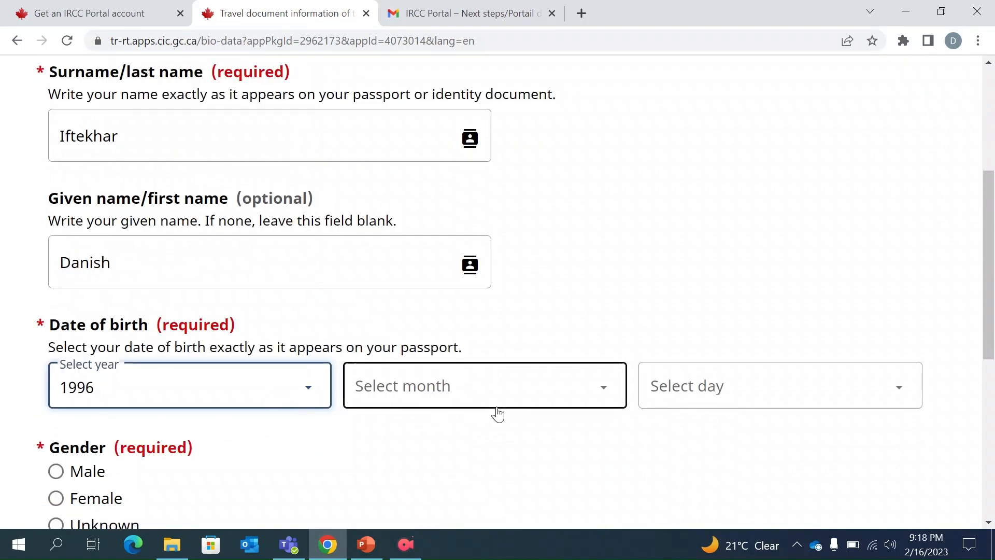
click(494, 397)
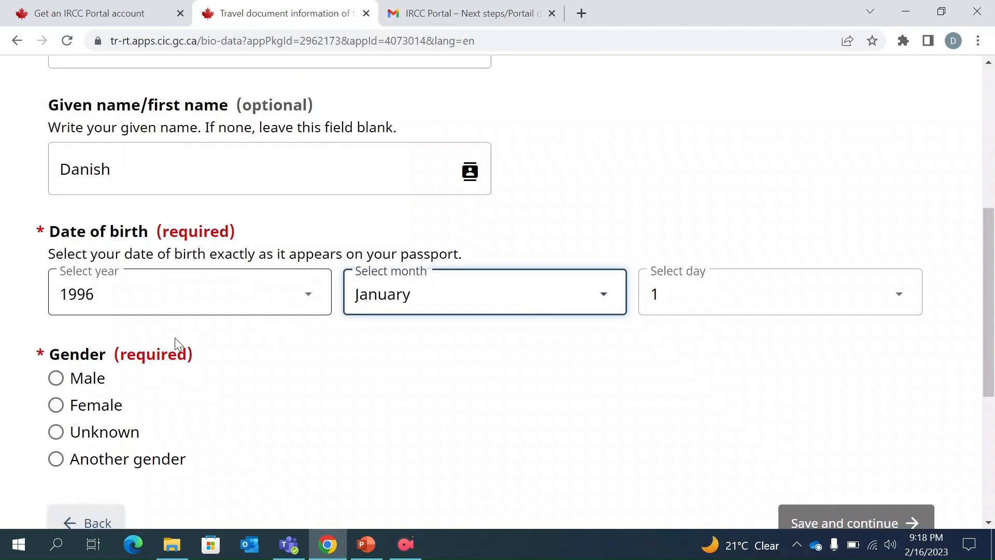
Step: Set the applicant's gender to Male, and save and continue to the travel document page
scroll(176, 344, down, 2)
click(57, 301)
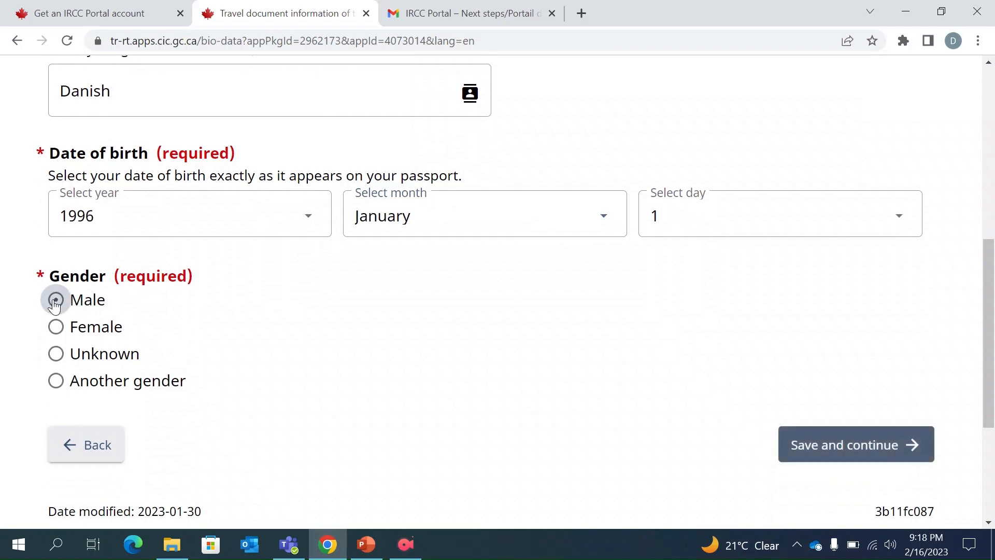
click(880, 445)
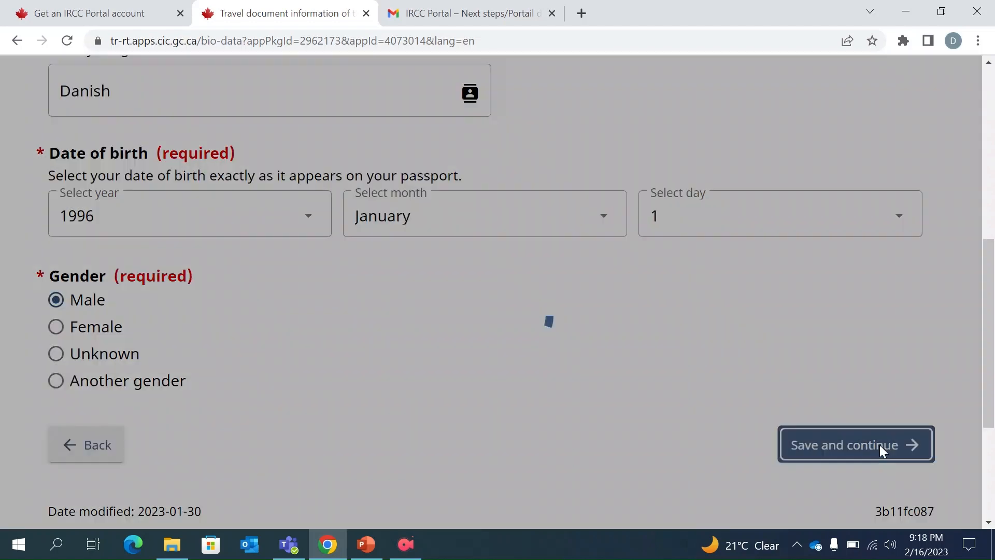
Step: Choose Passport as the travel document and Regular as the kind of passport
scroll(580, 405, down, 2)
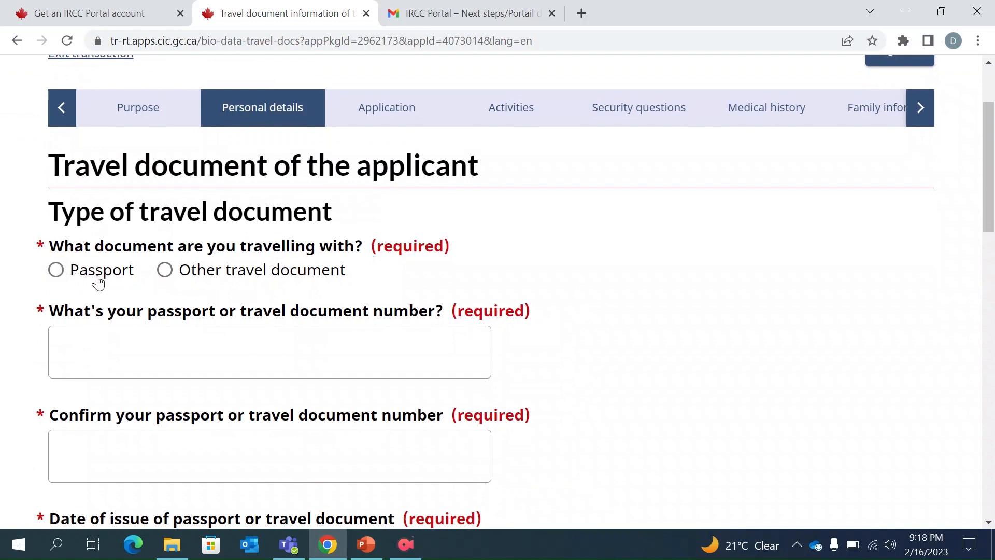
click(57, 273)
scroll(58, 280, down, 1)
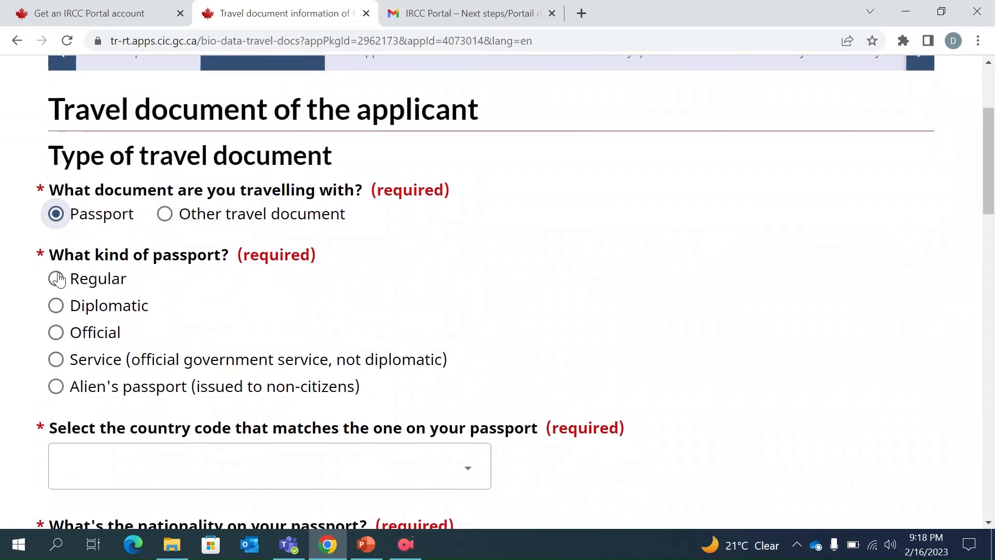
click(57, 284)
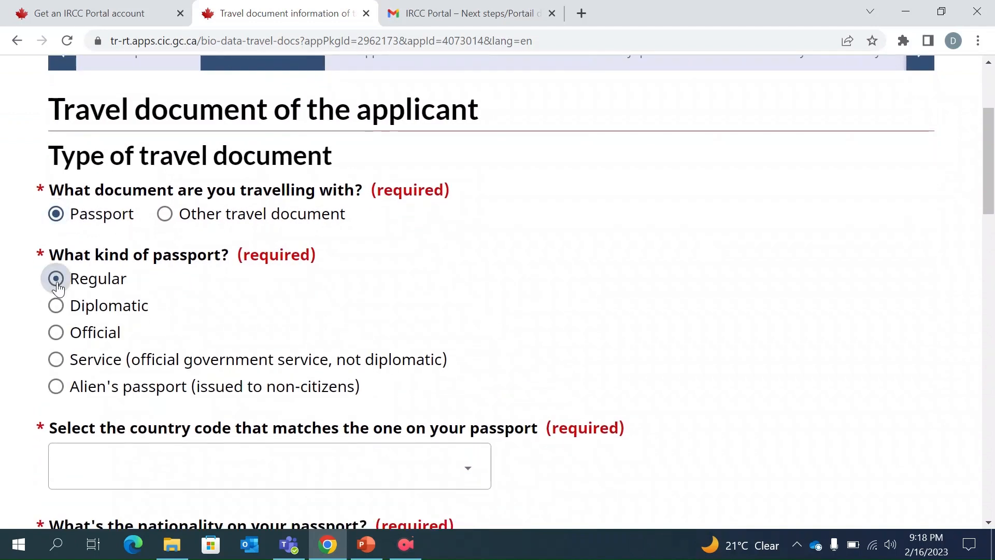
scroll(255, 334, down, 1)
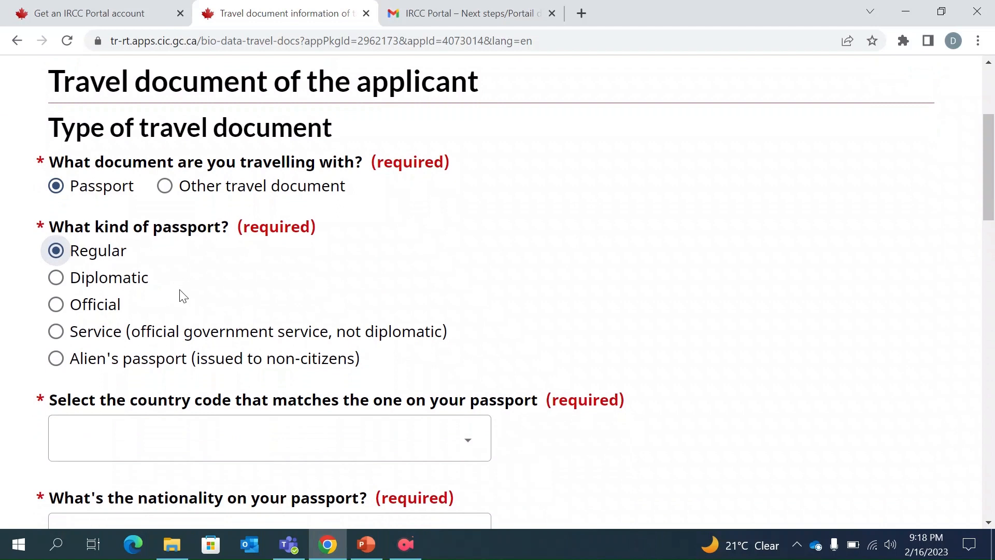
scroll(182, 311, up, 1)
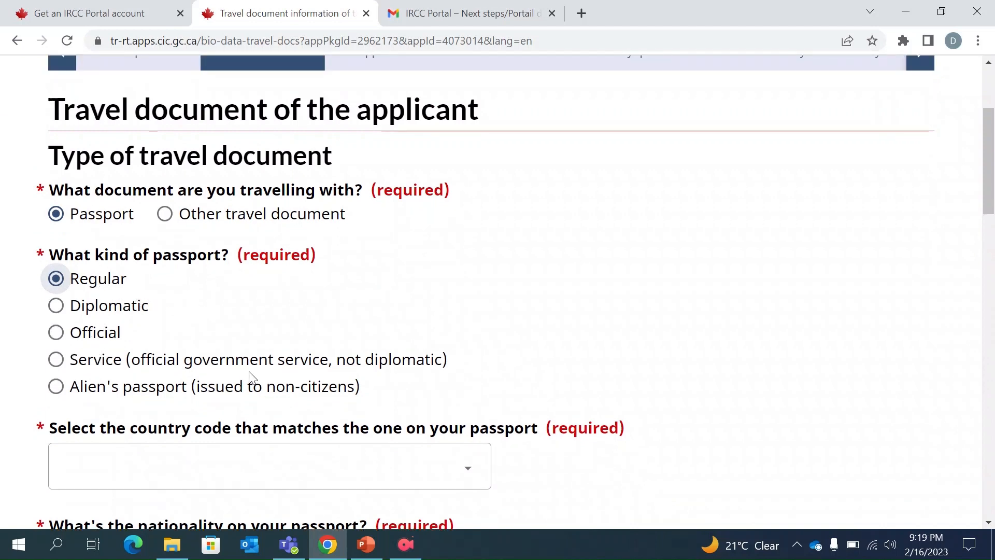
Step: Set the passport's country code to IND (India)
scroll(164, 338, down, 1)
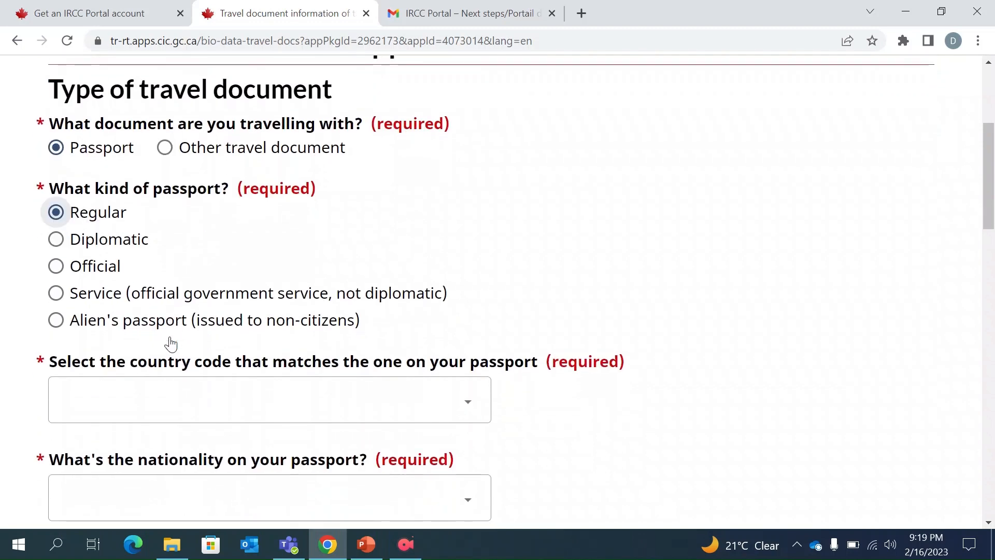
scroll(252, 284, down, 1)
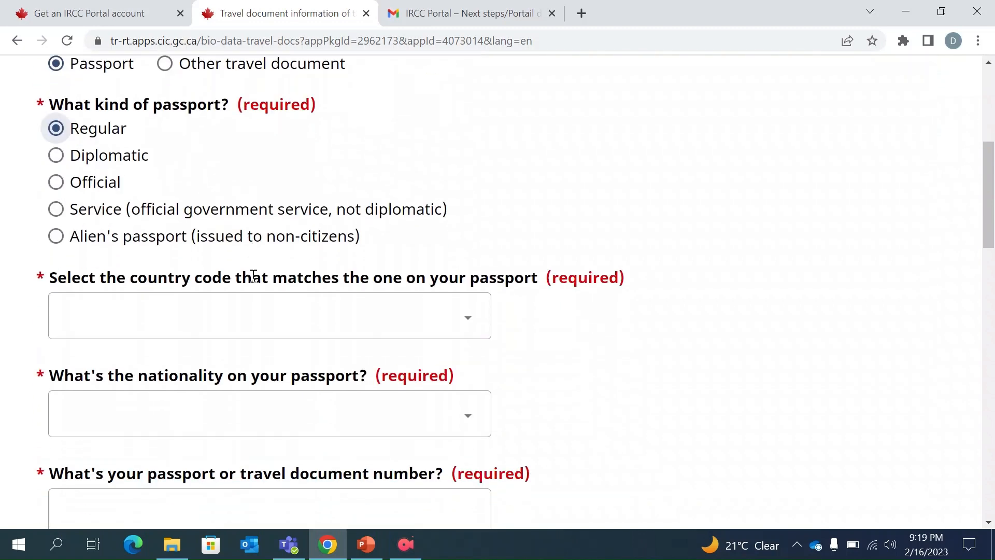
click(446, 332)
text(ind)
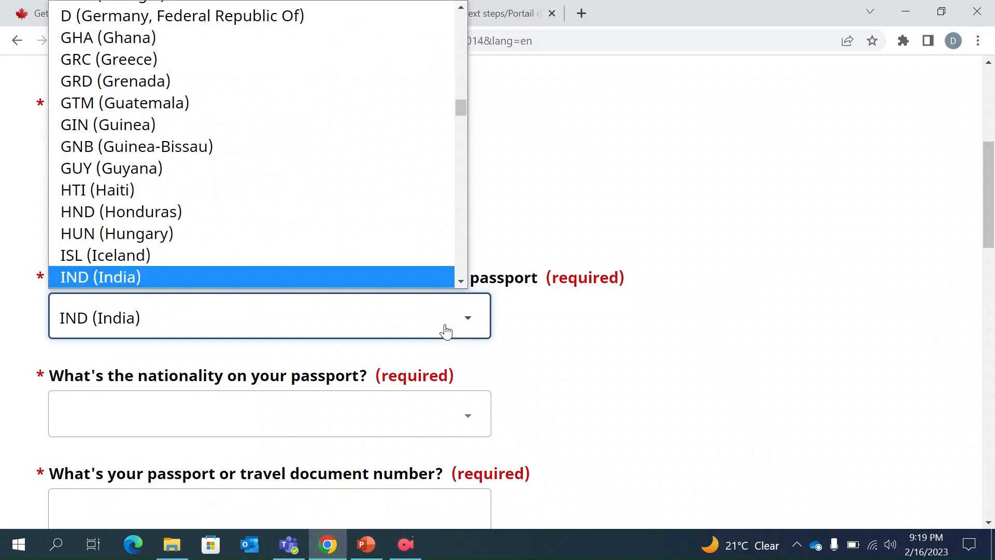
key(Return)
Step: Set the nationality on the passport to India
scroll(446, 332, down, 1)
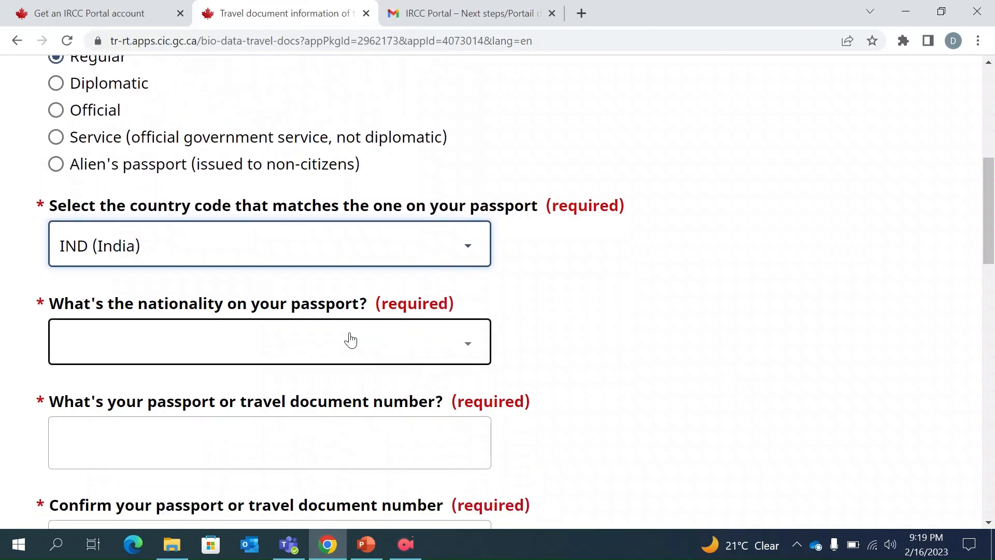
click(351, 340)
text(ind)
key(Return)
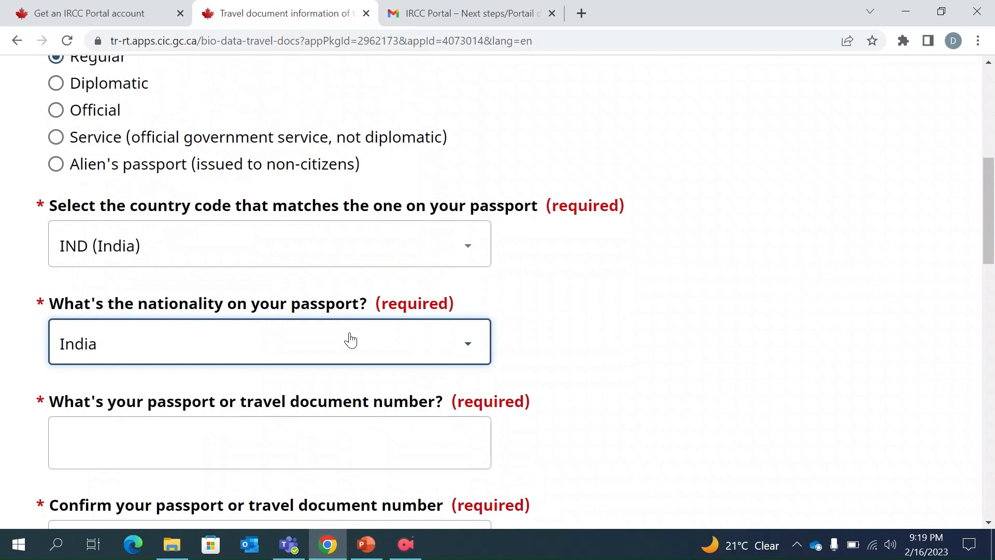
Step: Enter the passport number and repeat it in the confirmation field
scroll(351, 340, down, 1)
click(374, 362)
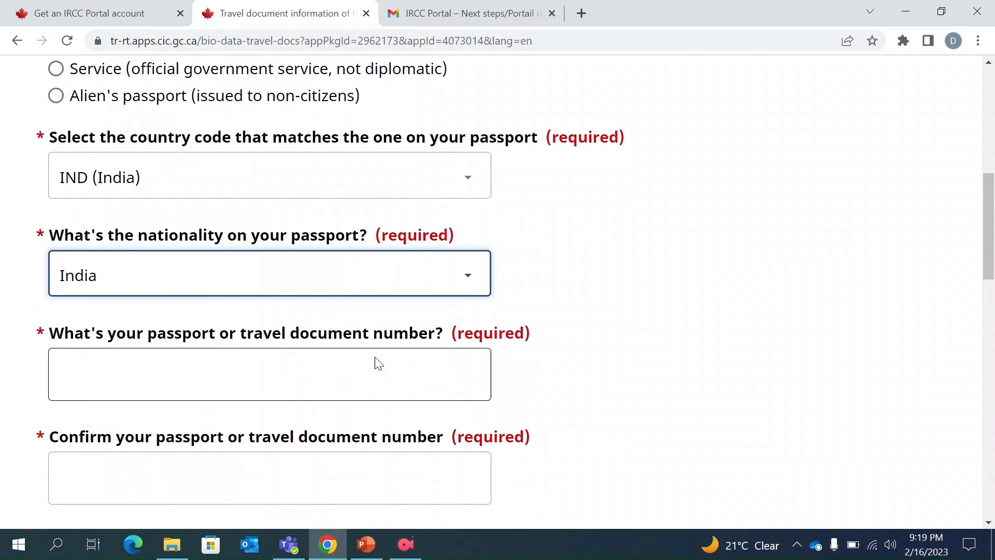
click(407, 385)
text(PIII111)
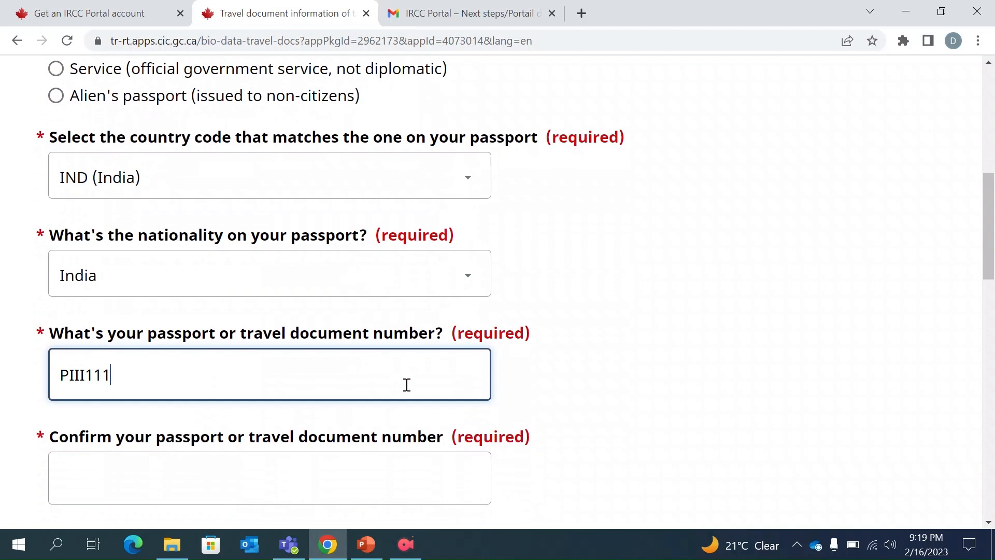
click(213, 480)
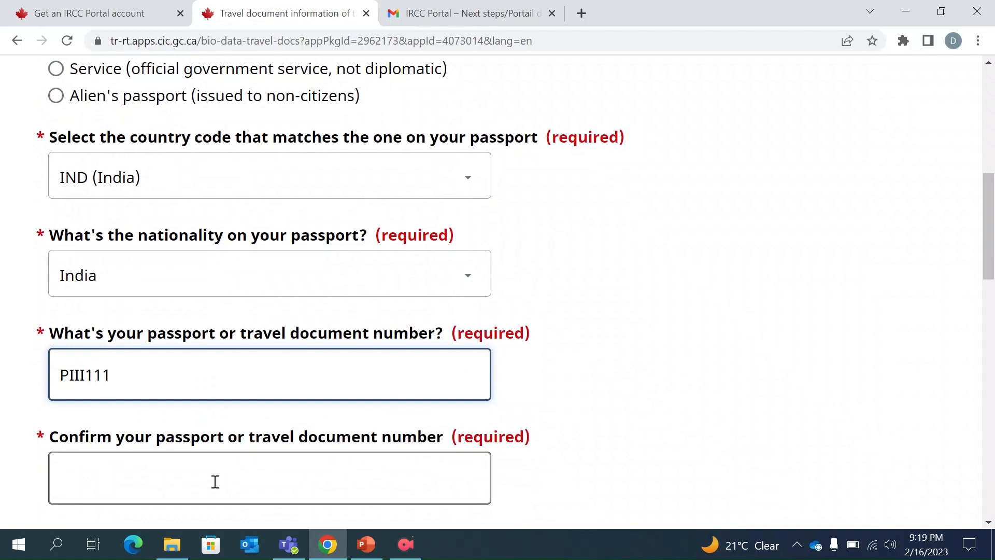
text(PIII111)
Step: Fill in the passport's date of issue, choosing 1 as the day
scroll(290, 427, down, 3)
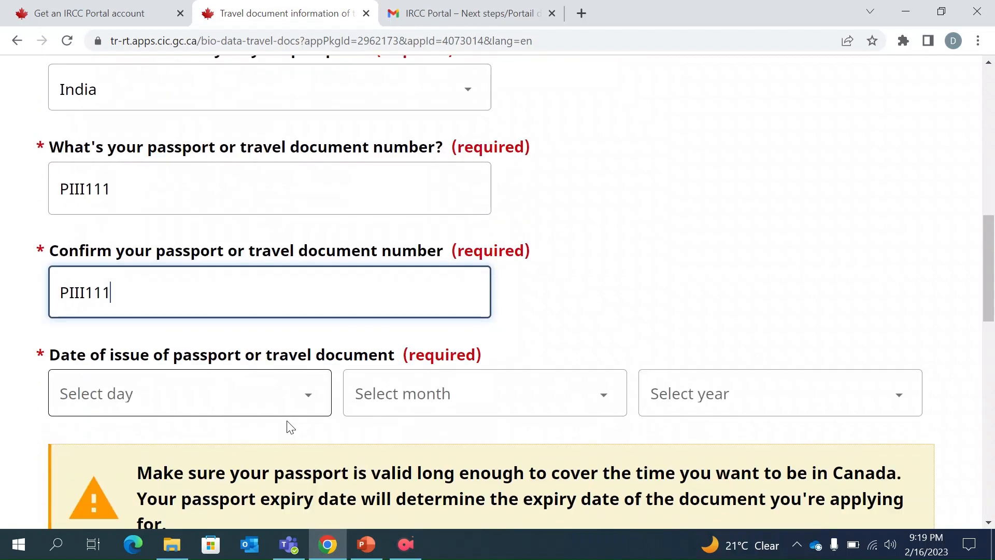
click(305, 402)
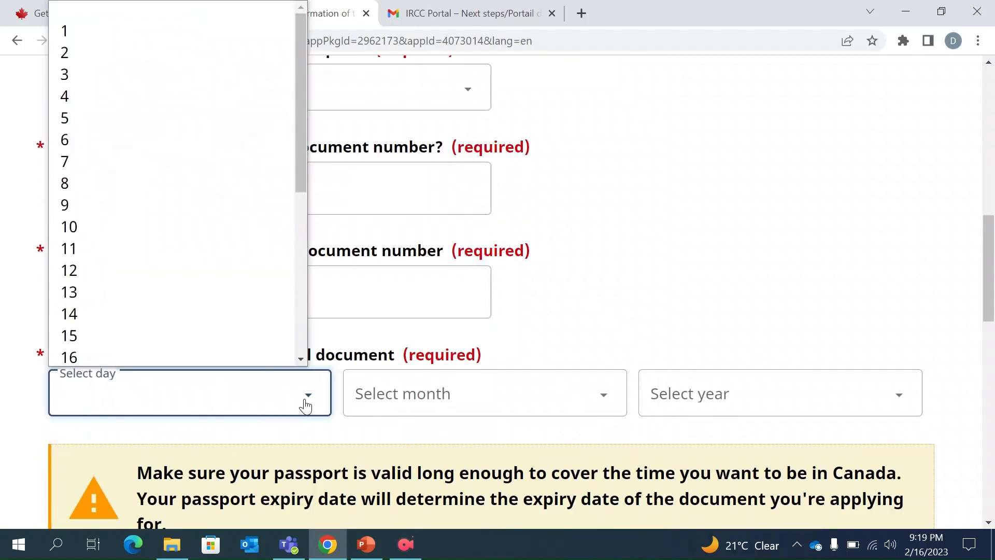
click(115, 20)
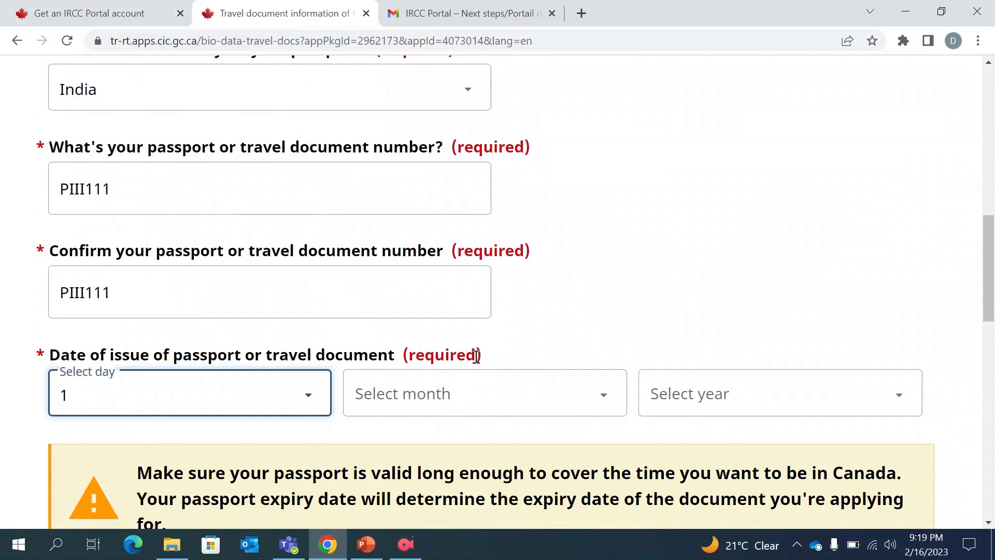
click(495, 395)
Step: Set the passport's date of expiry to 1 January 2030
scroll(540, 318, down, 7)
click(244, 264)
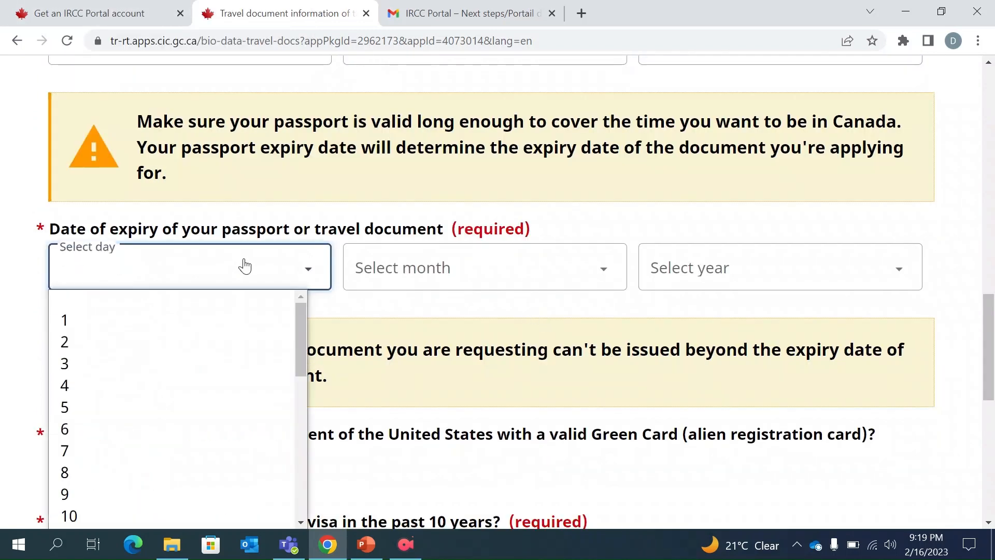
click(106, 319)
click(402, 275)
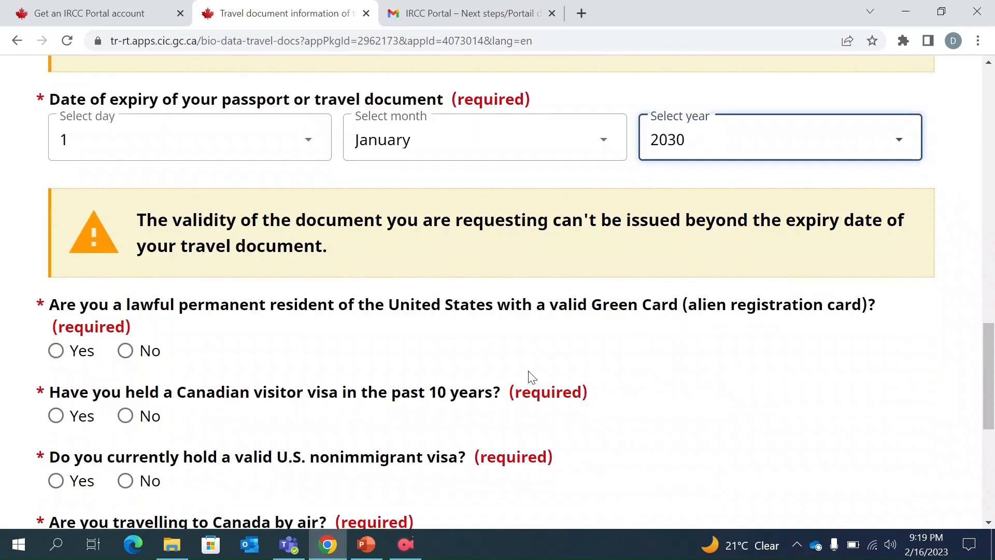
Step: Answer No to having a valid U.S. Green Card and to holding a Canadian visitor visa in the past 10 years
scroll(512, 372, down, 1)
scroll(517, 379, down, 1)
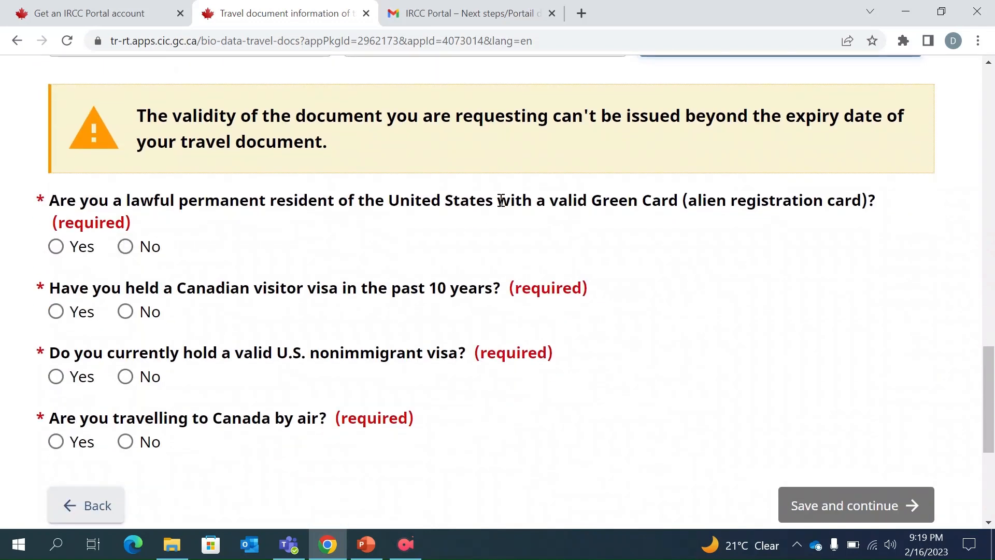
drag(679, 201, 498, 208)
click(125, 247)
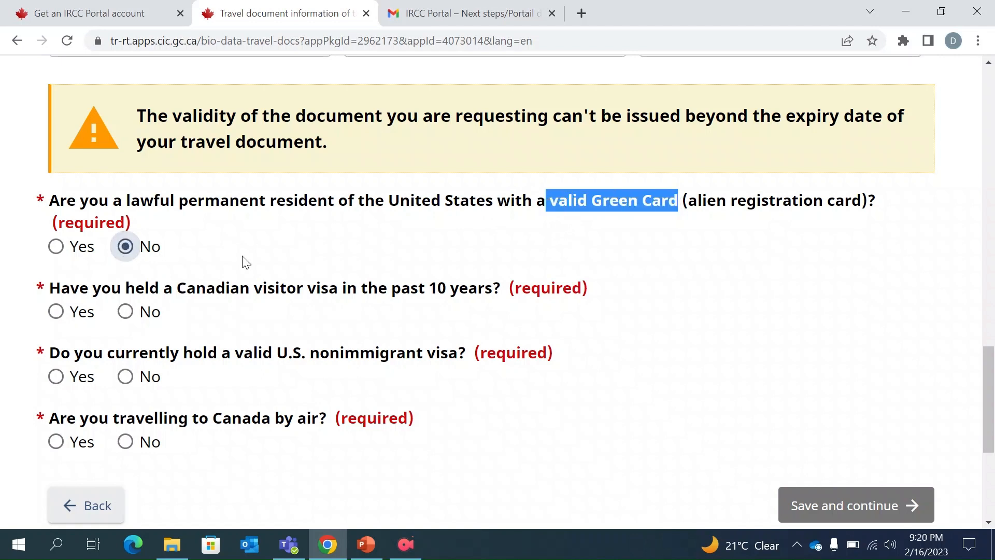
scroll(319, 280, down, 1)
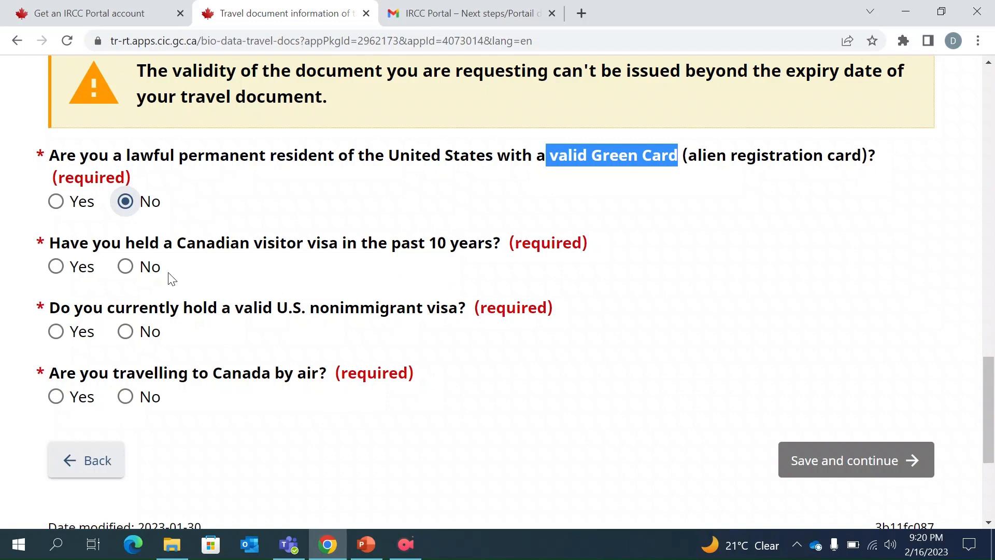
click(125, 266)
Step: Answer No to currently holding a valid U.S. nonimmigrant visa and Yes to travelling to Canada by air
scroll(210, 280, down, 1)
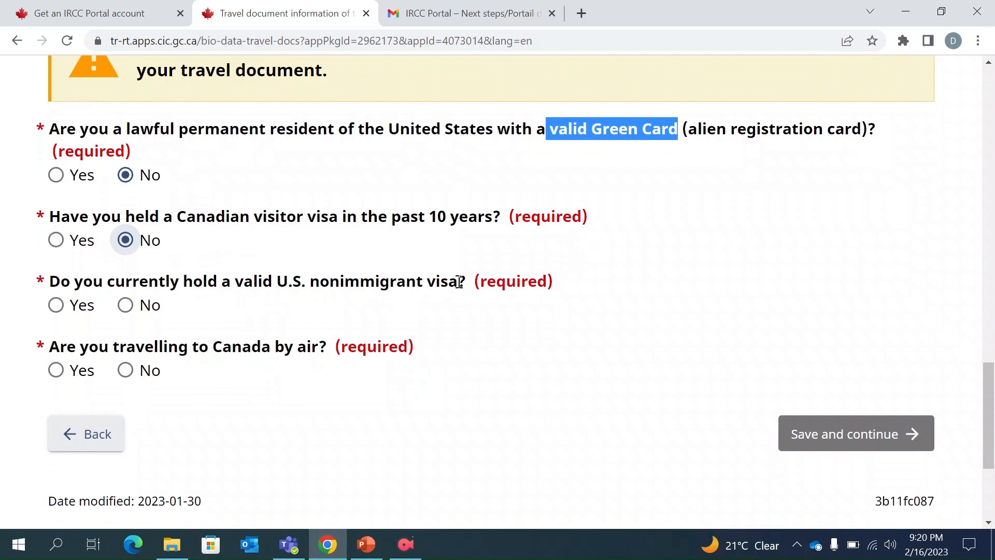
drag(459, 282, 190, 285)
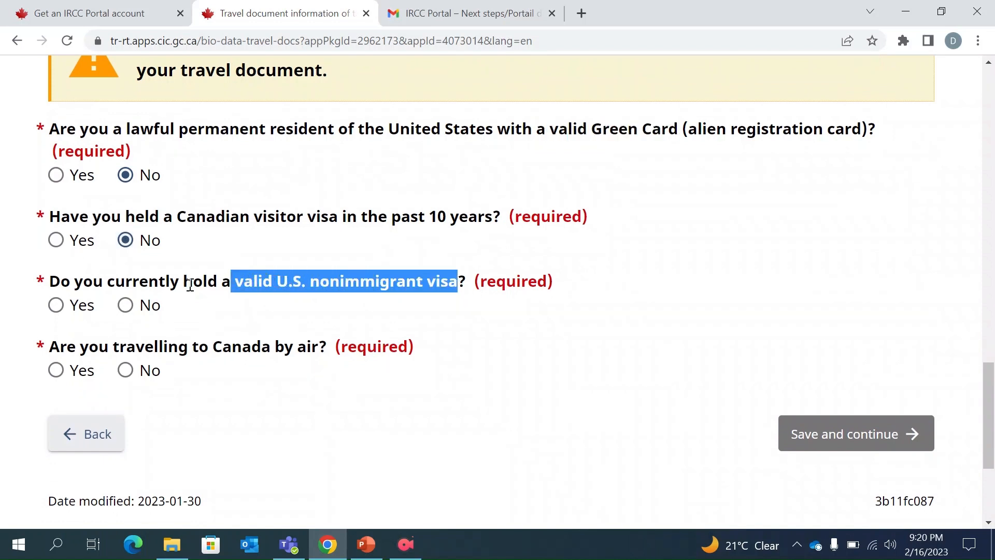
click(125, 304)
scroll(230, 329, down, 1)
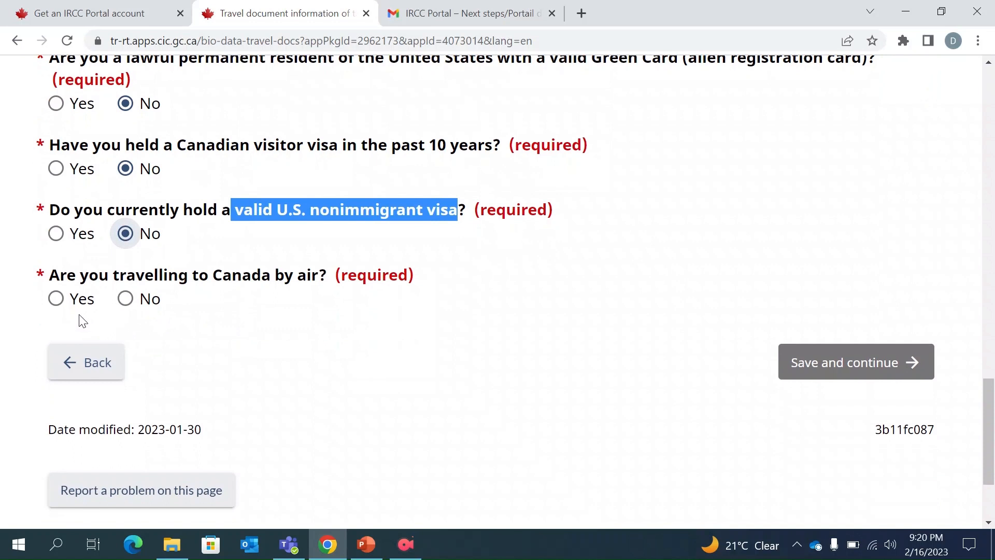
click(57, 301)
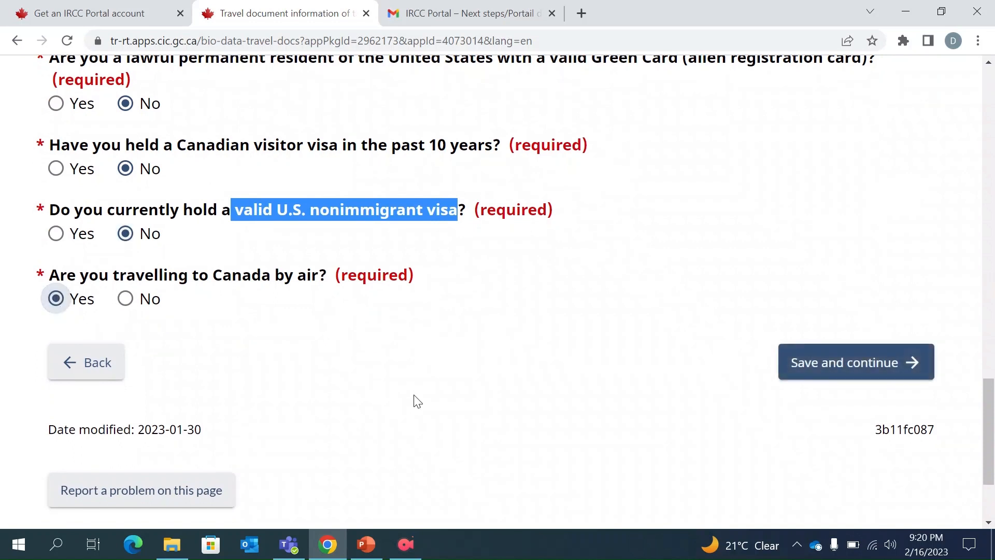
Step: Save the travel document information and continue to the citizenship and places lived page
scroll(474, 400, up, 1)
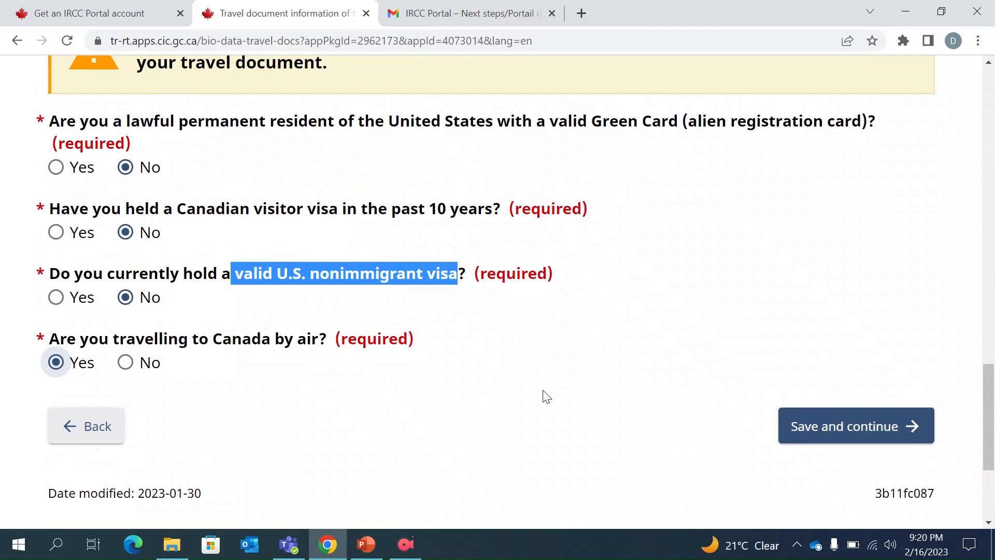
click(880, 435)
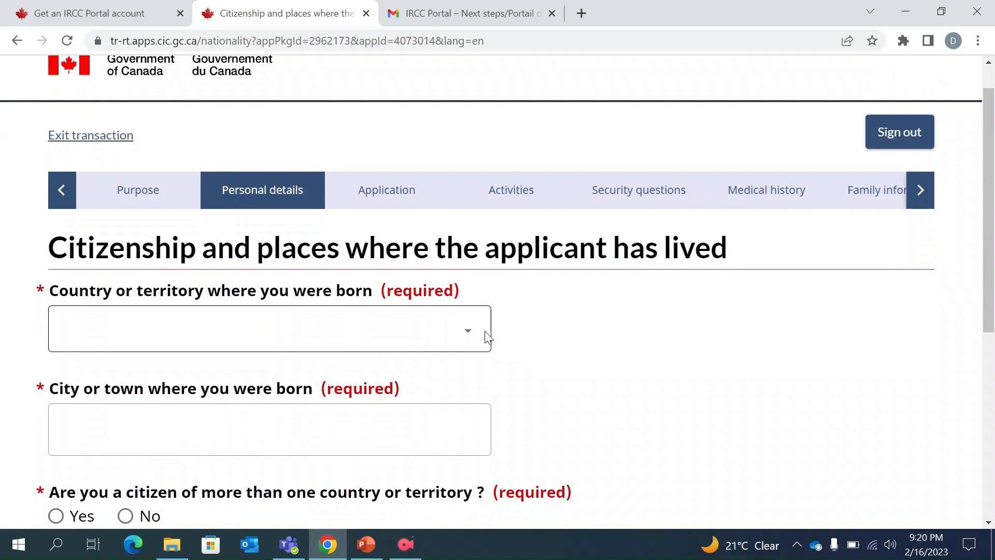
click(488, 336)
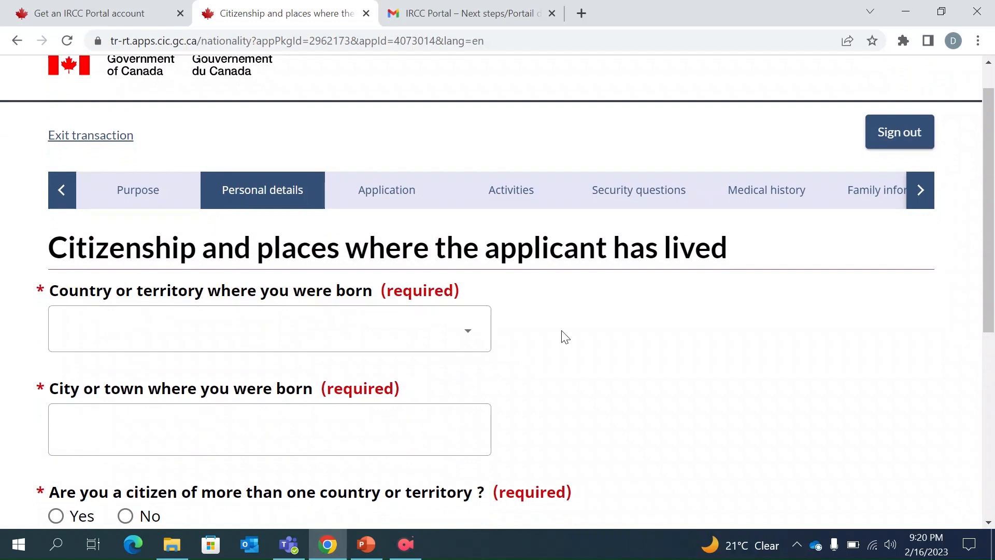
Step: Set the country of birth to India and the city of birth to Kolkata
click(456, 334)
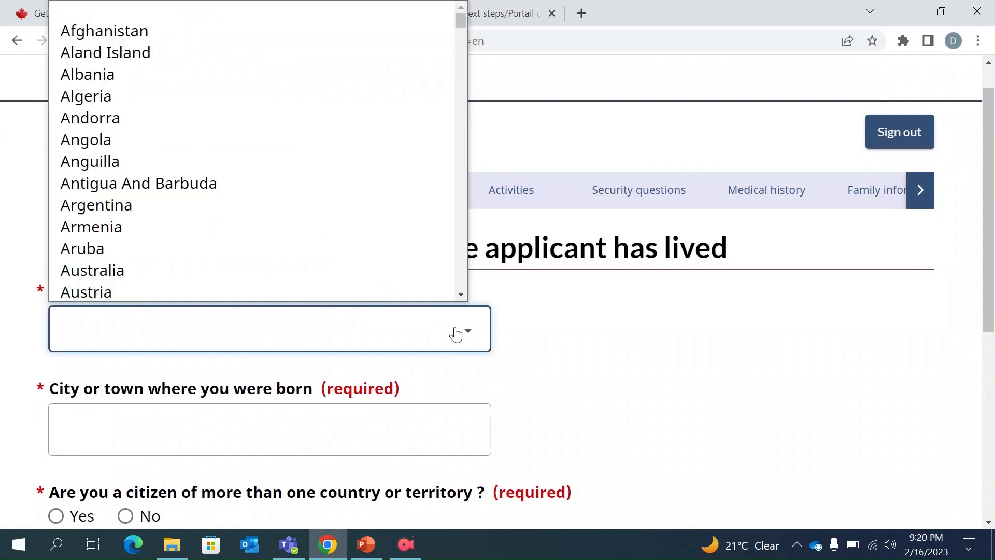
text(india)
key(Return)
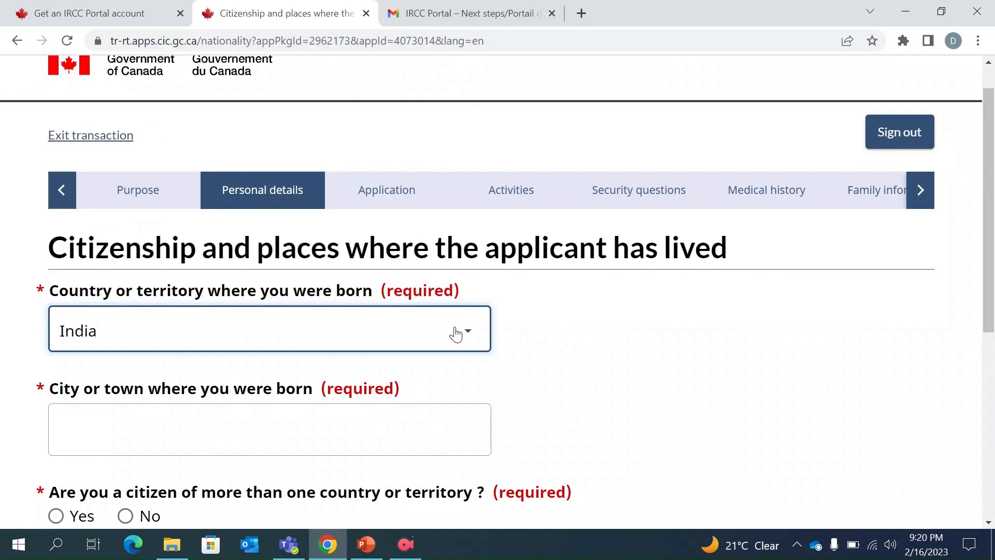
scroll(456, 335, down, 1)
click(122, 369)
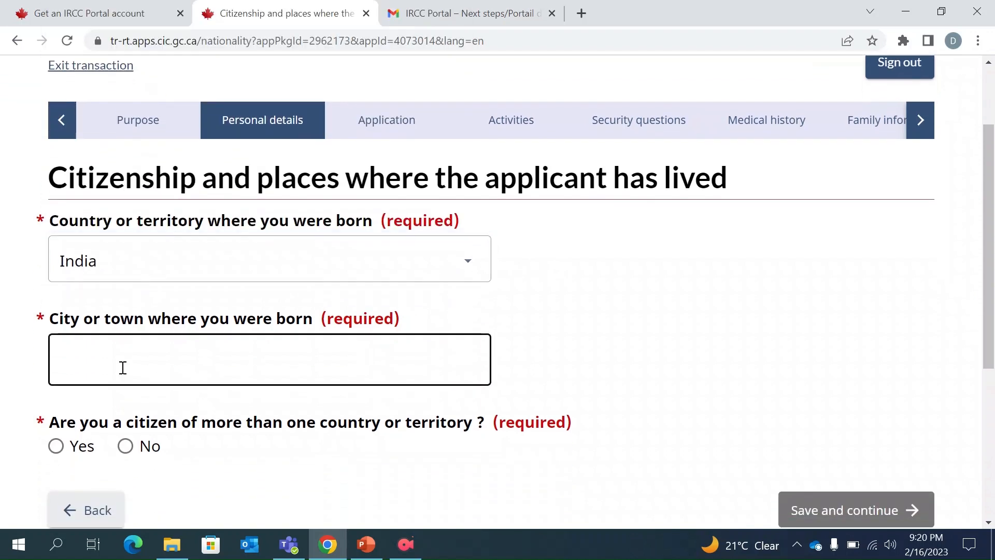
text(Kolkata)
Step: Answer No to being a citizen of more than one country and set the country of citizenship to India
scroll(120, 370, down, 2)
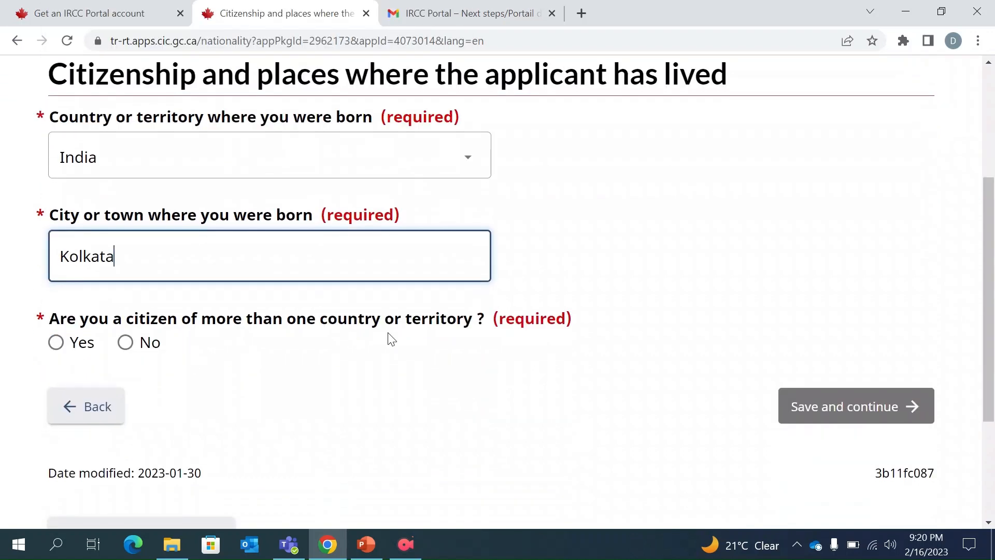
drag(489, 316, 195, 291)
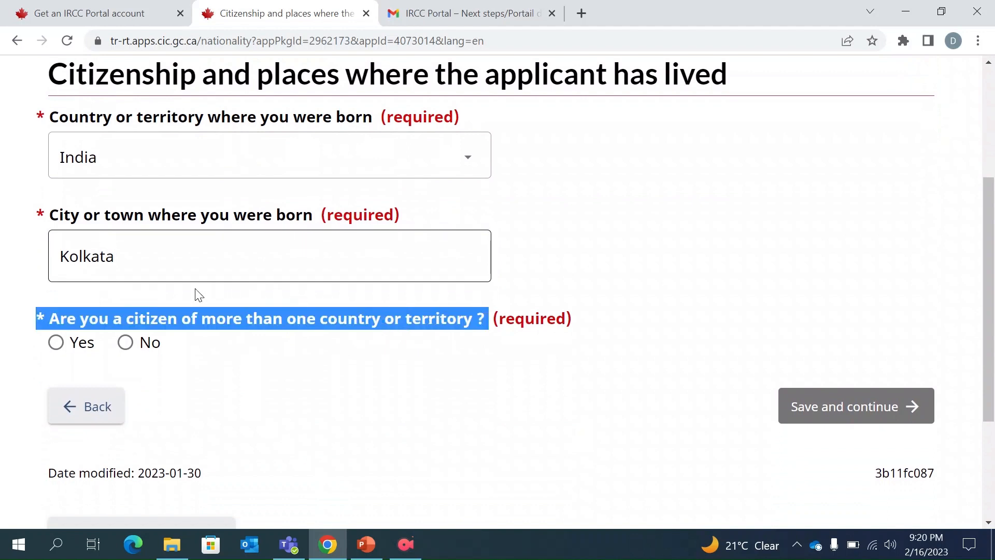
click(141, 349)
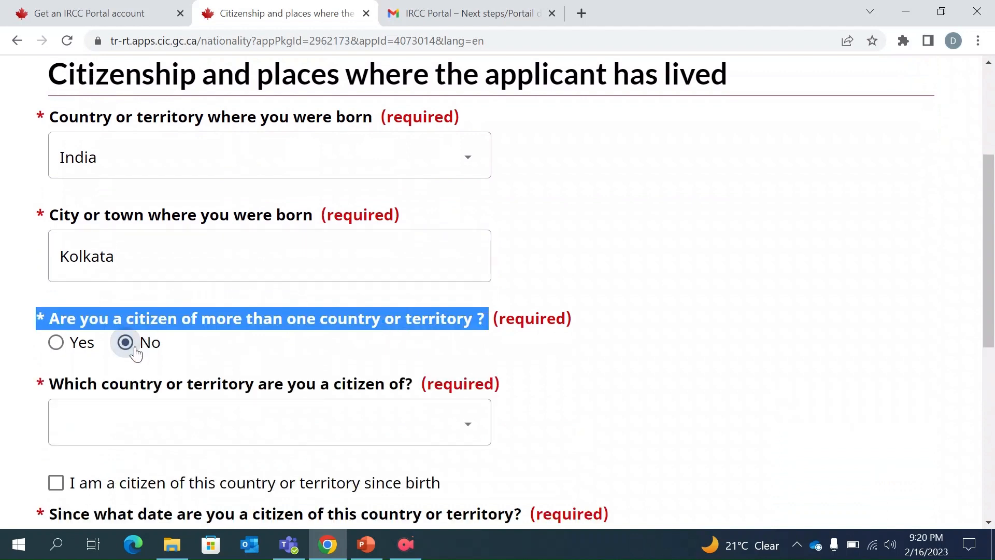
scroll(338, 342, down, 1)
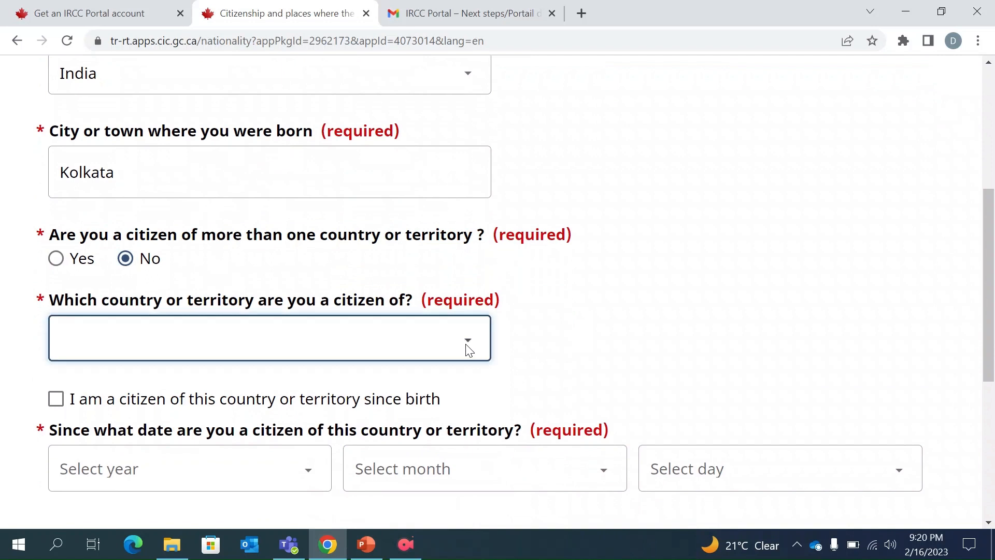
click(460, 348)
key(i)
key(n)
key(Return)
Step: Mark the applicant as a citizen of this country since birth, and save the page to continue
scroll(458, 350, down, 1)
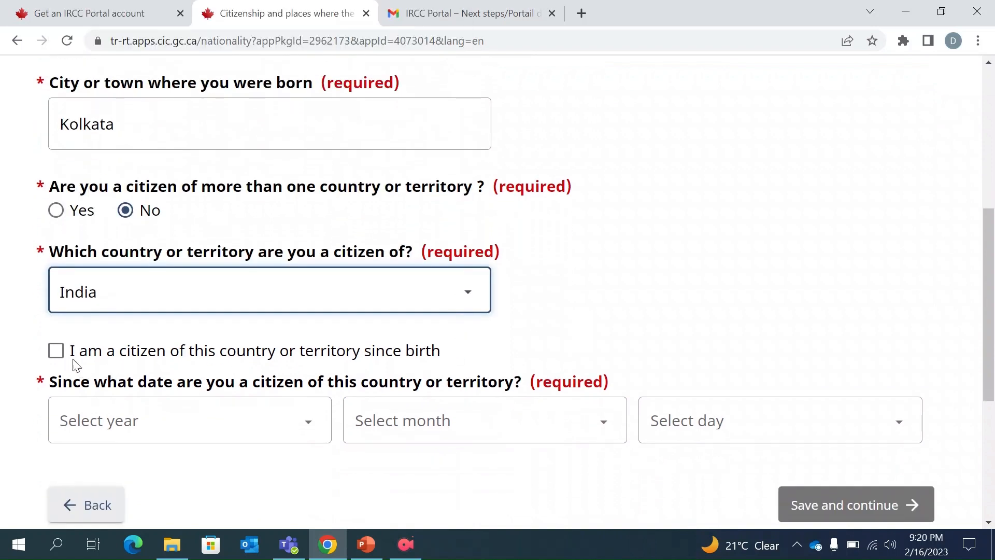
click(56, 351)
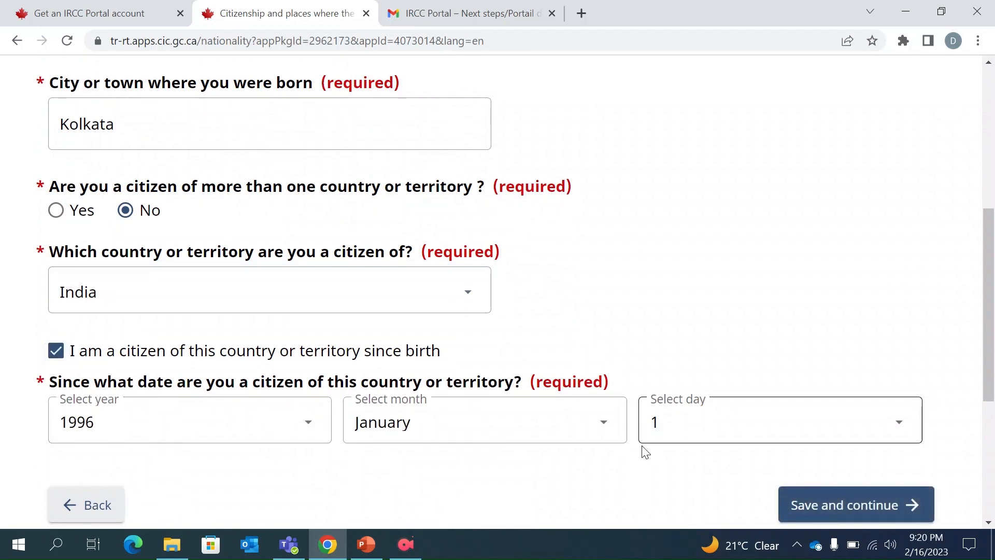
scroll(642, 450, down, 2)
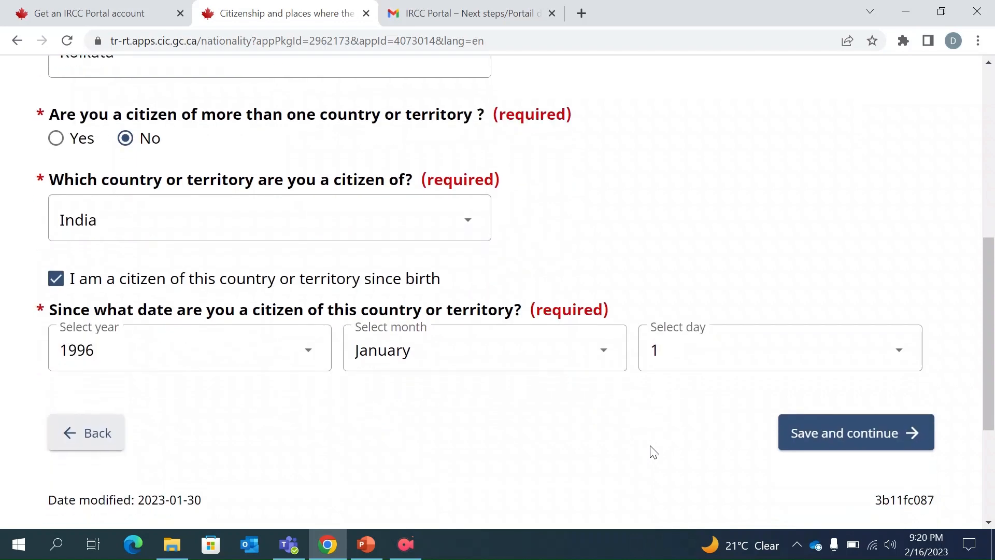
click(865, 441)
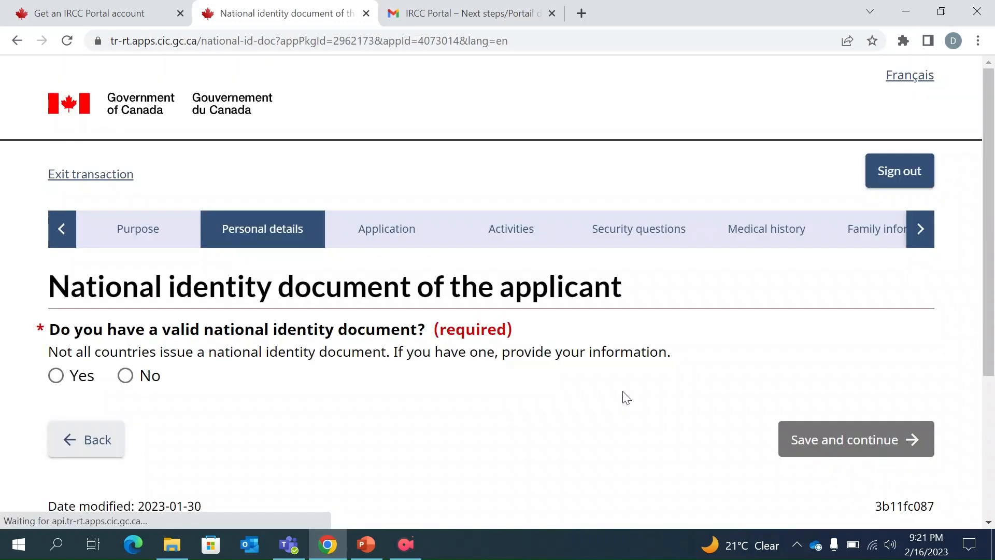
Step: Answer Yes to having a valid national identity document
scroll(622, 399, down, 1)
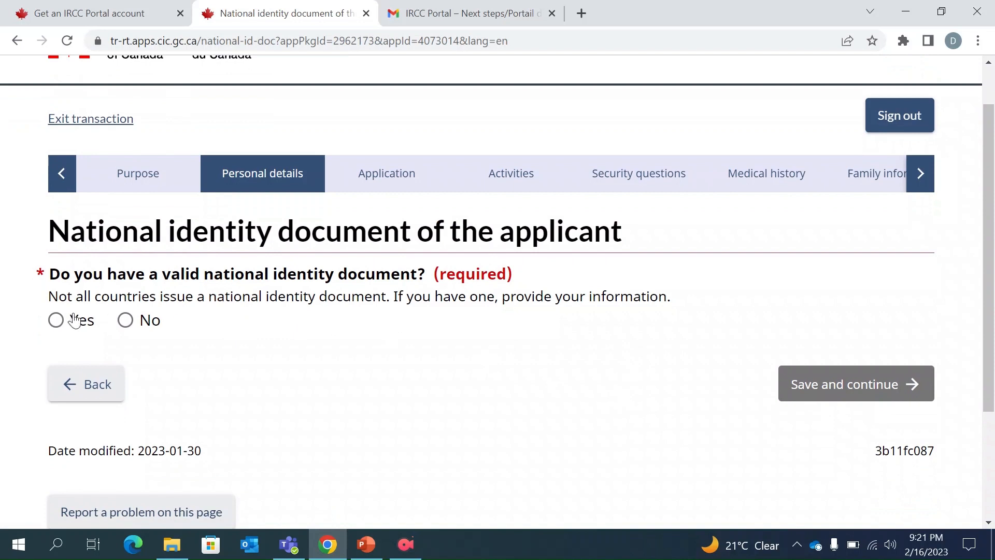
click(57, 321)
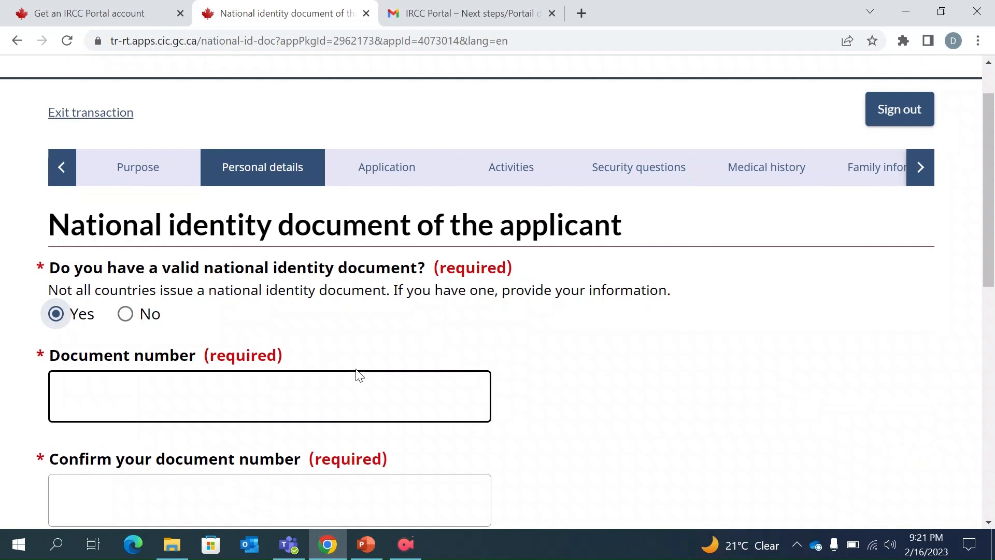
scroll(358, 375, down, 1)
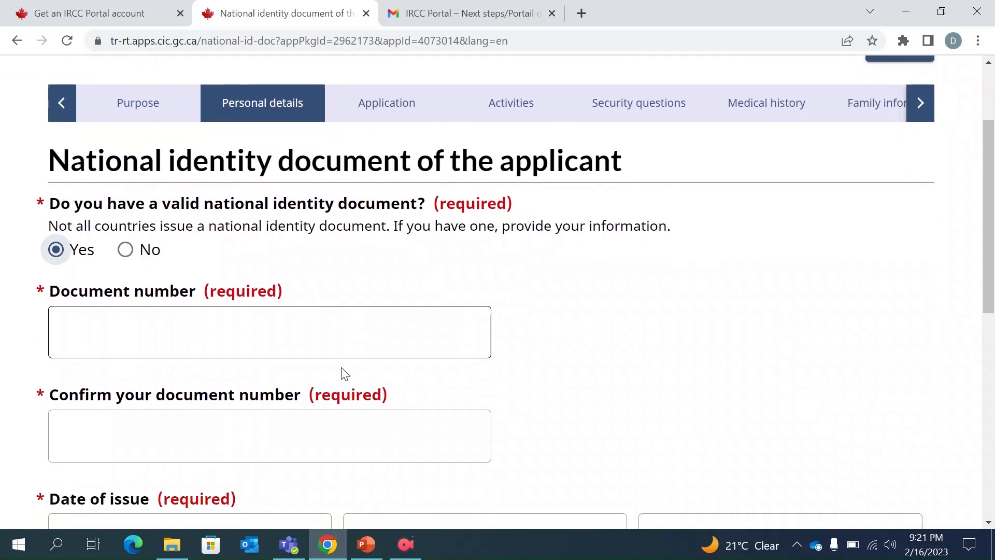
Step: Enter and confirm the national identity document number, and set its date of issue to 1 January 2015
click(135, 329)
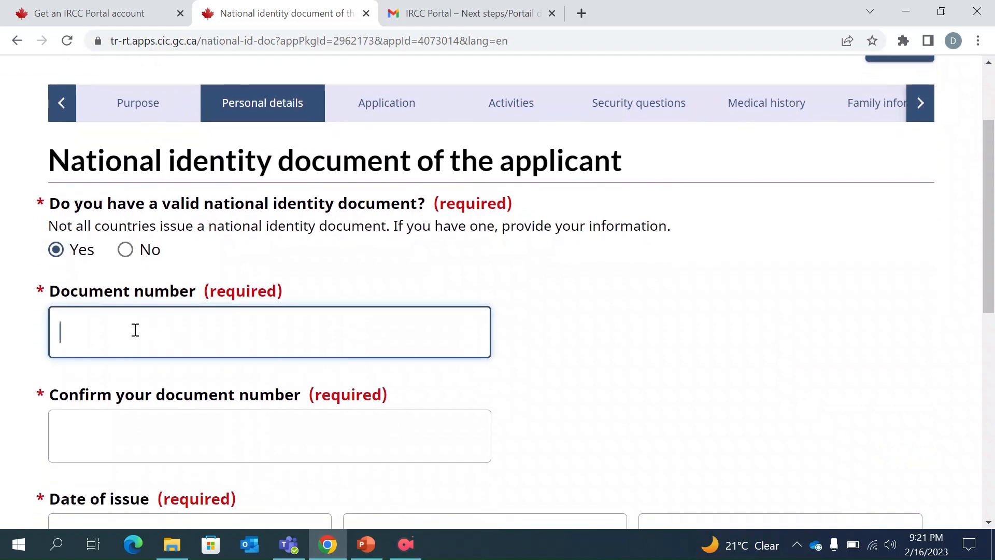
scroll(135, 329, down, 1)
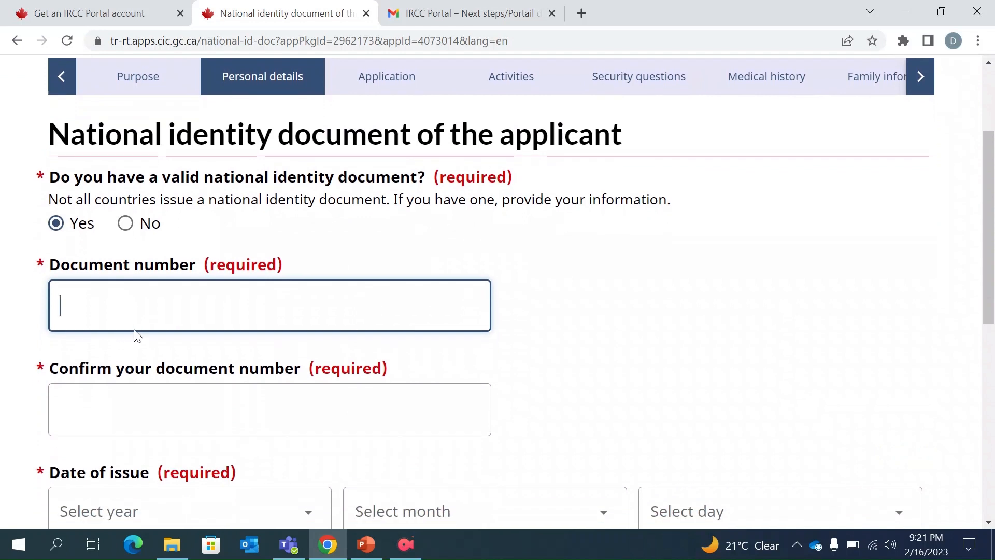
text(1234567)
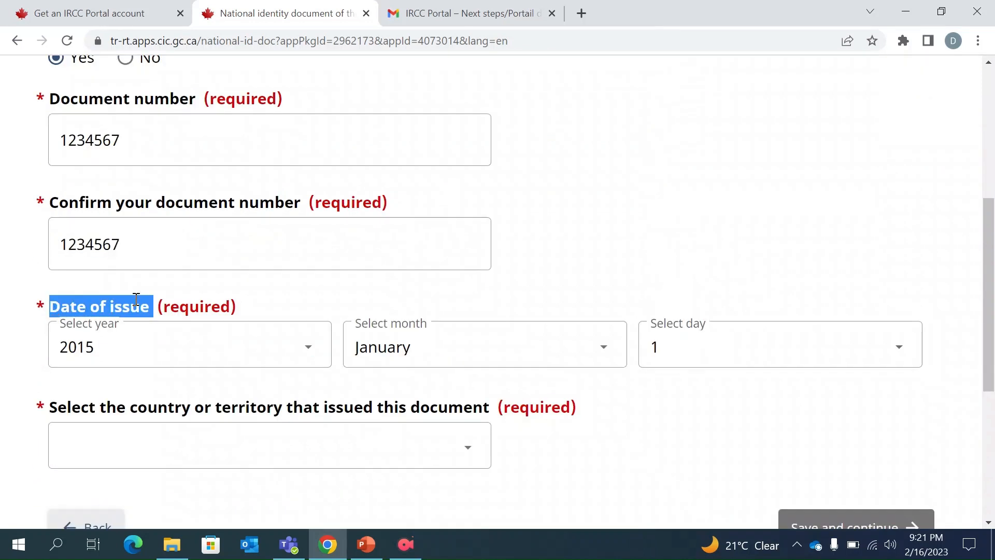
Step: Set the country that issued the national identity document to India
scroll(136, 299, down, 1)
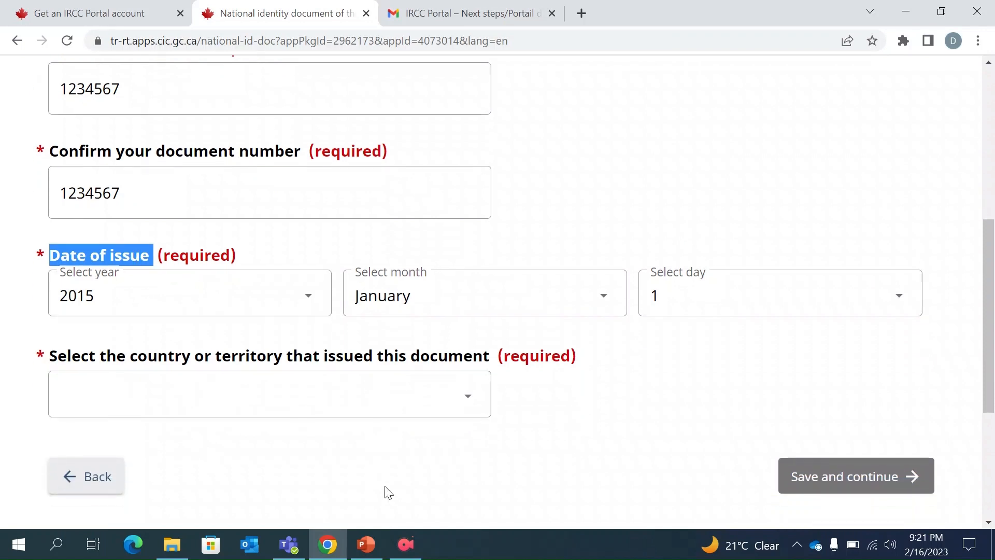
click(461, 406)
text(india)
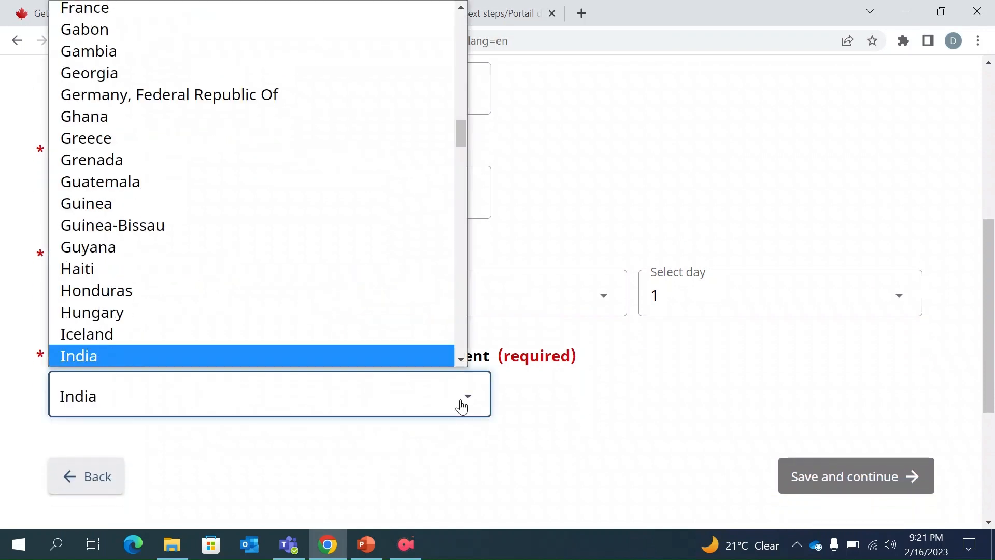
key(Return)
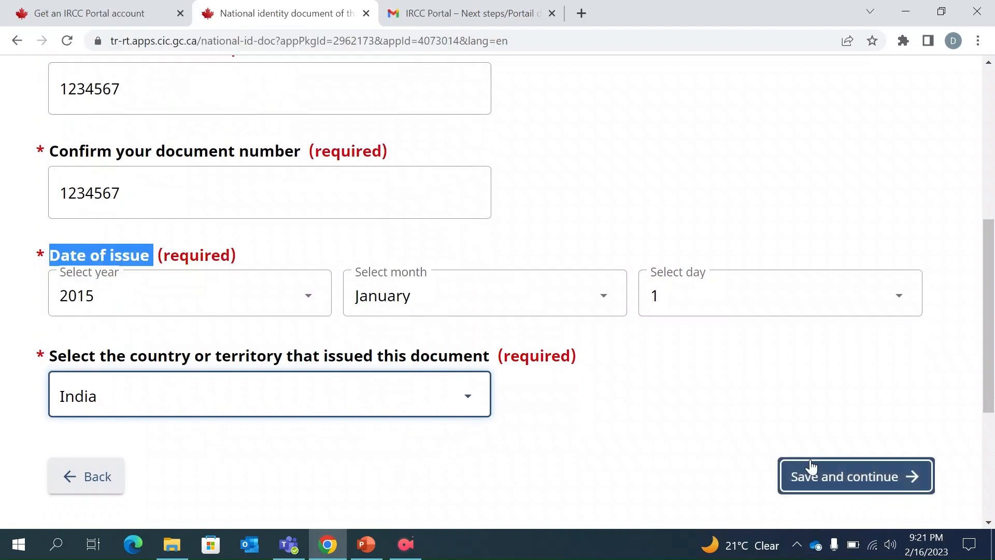
Step: Save the national identity document page to continue, and answer No to having used another name in the past
click(863, 482)
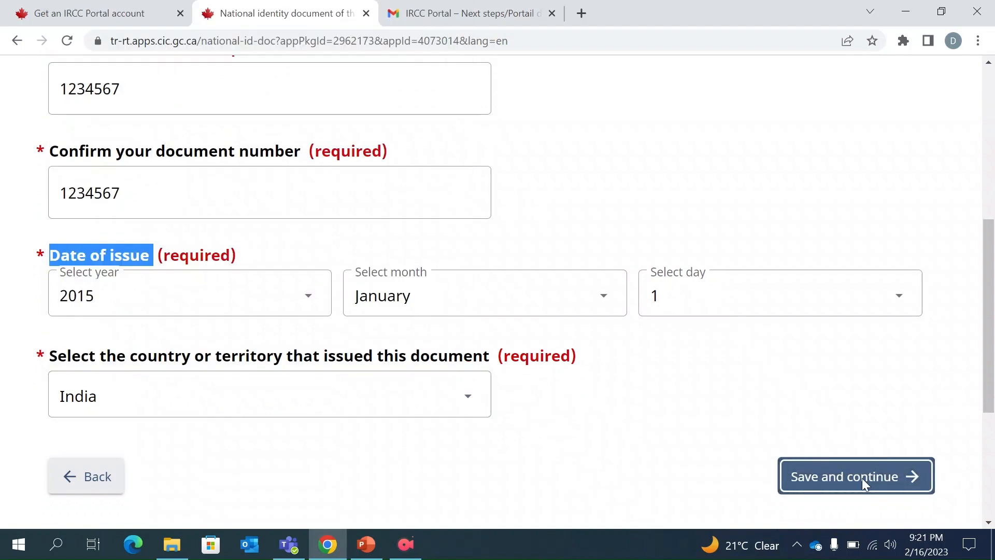
scroll(638, 381, down, 1)
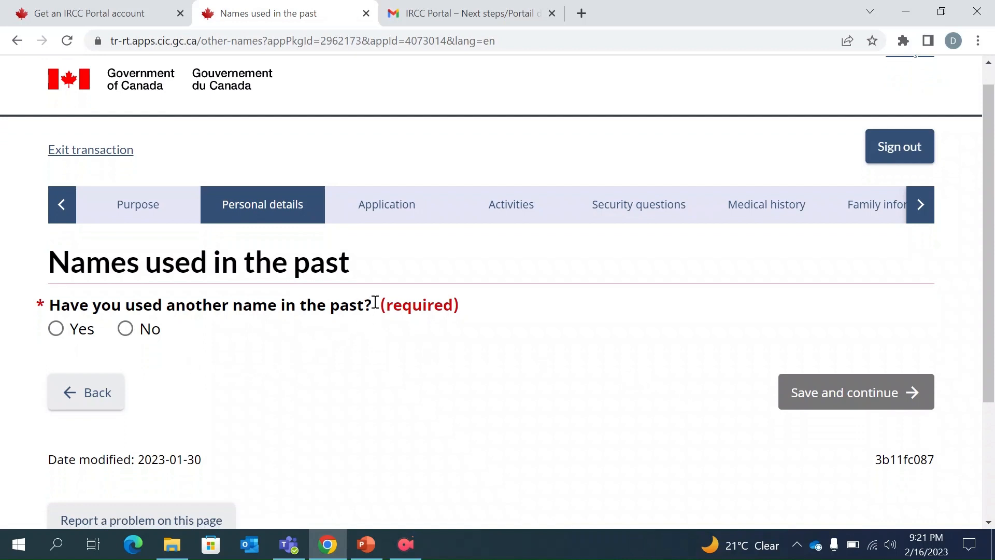
drag(375, 303, 67, 341)
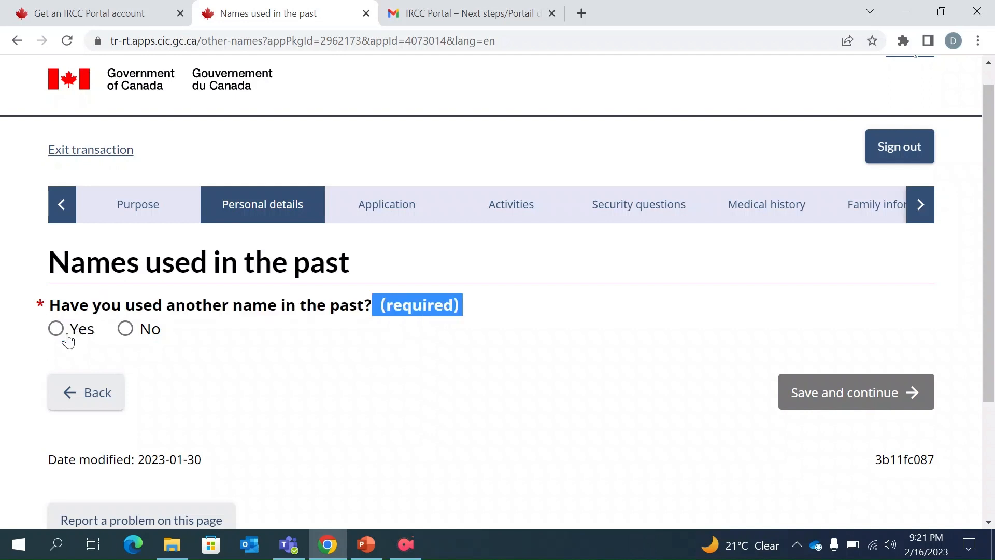
click(126, 329)
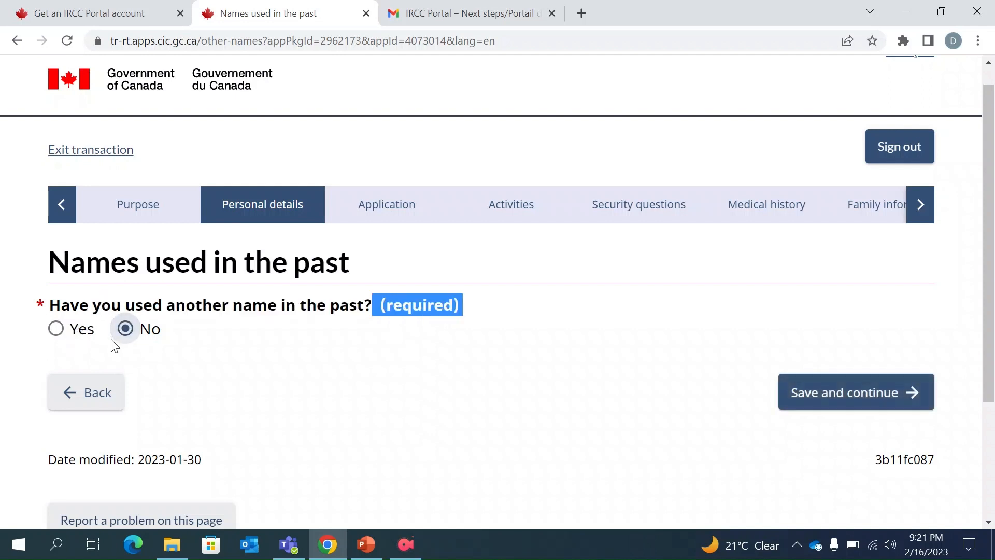
click(56, 334)
scroll(240, 367, down, 1)
click(110, 366)
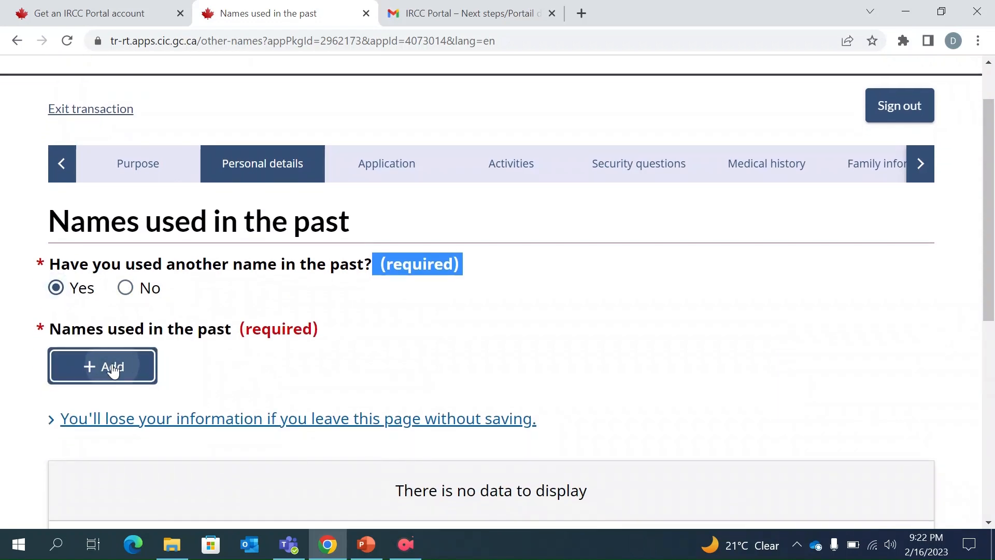
scroll(366, 376, down, 1)
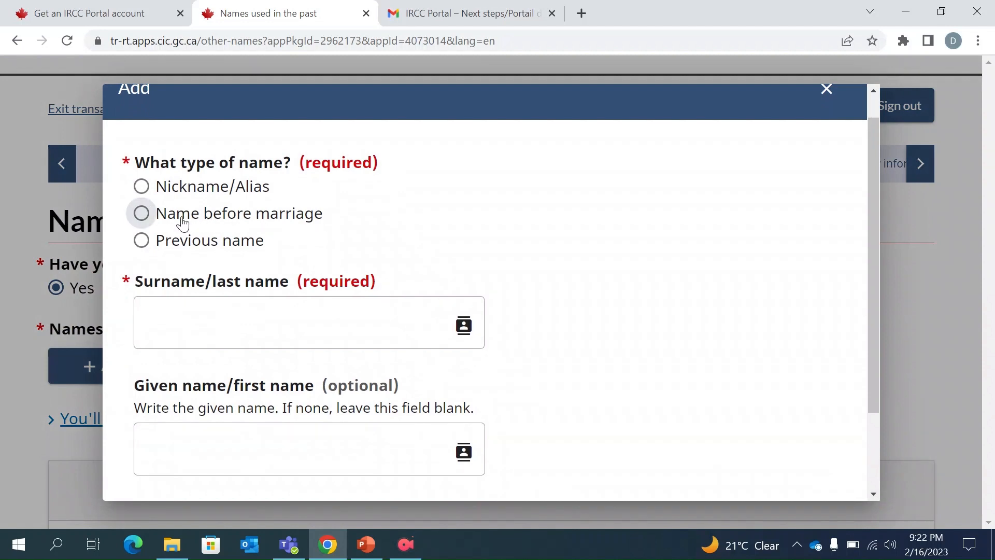
click(190, 220)
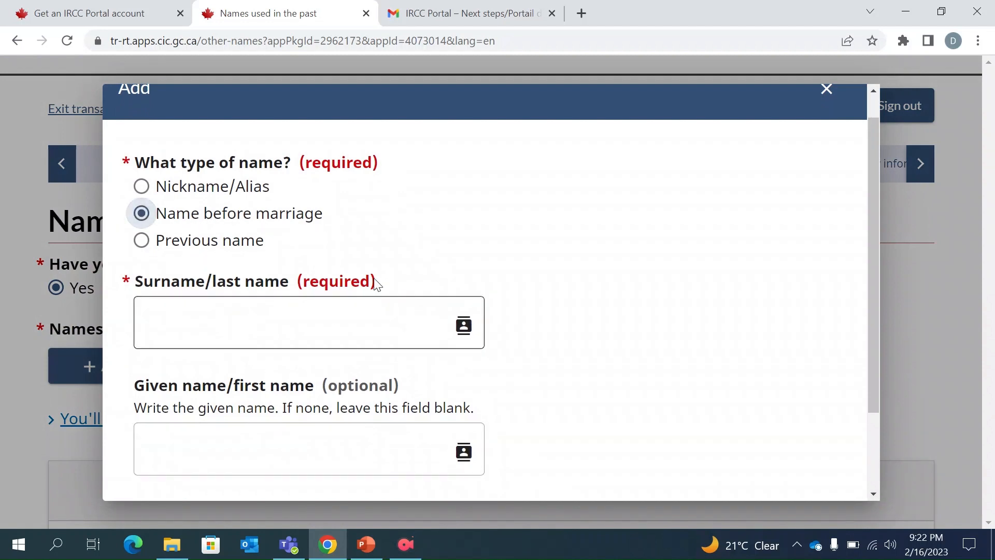
click(827, 90)
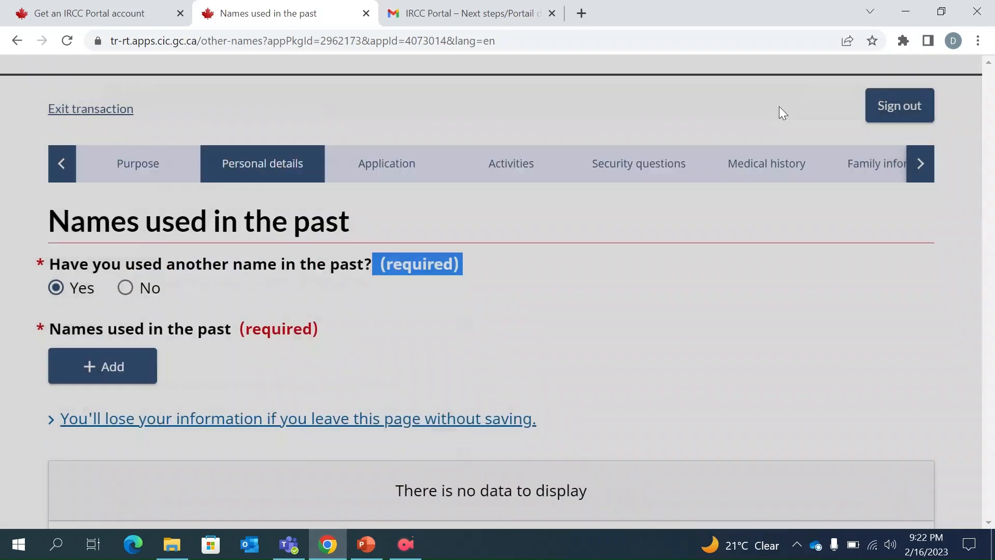
Step: Answer No to the question about names used in the past, and save the page to continue
click(126, 288)
scroll(467, 328, down, 1)
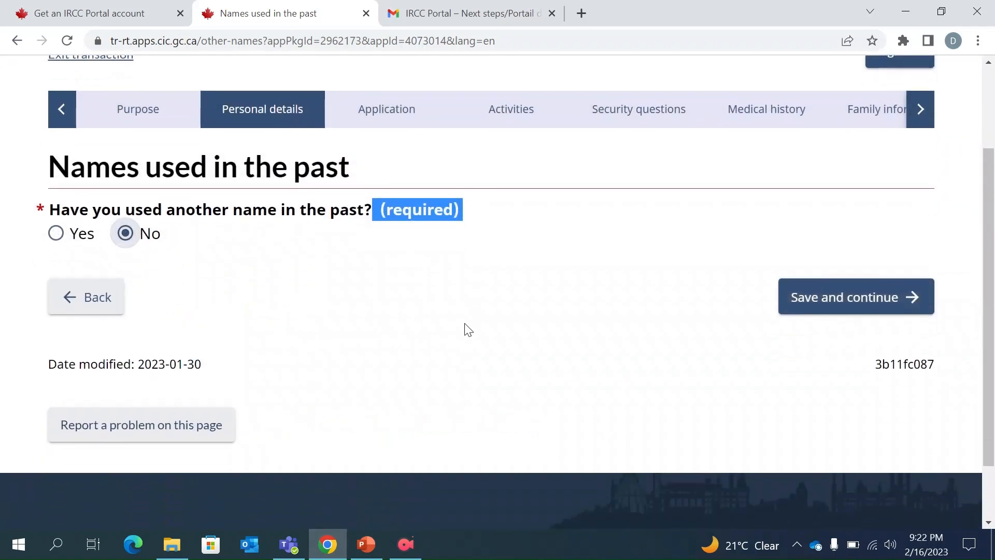
click(919, 300)
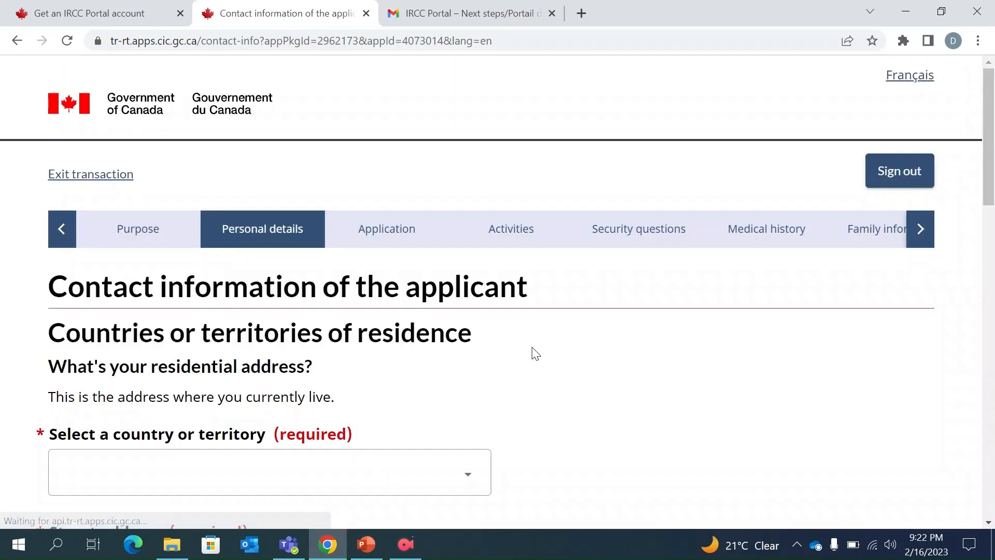
Step: Set the country or territory of the applicant's residential address to India
scroll(401, 409, down, 2)
scroll(485, 268, up, 1)
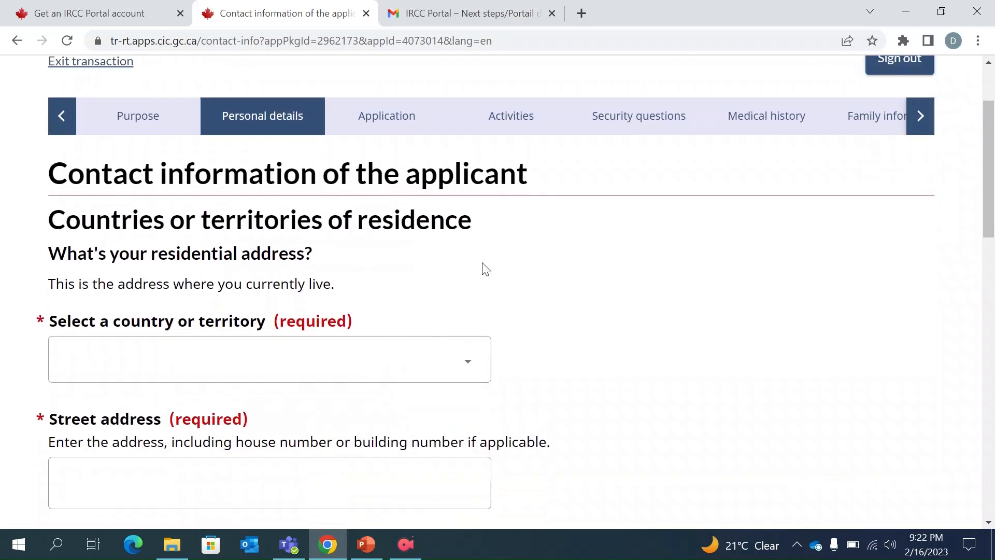
drag(473, 246, 323, 247)
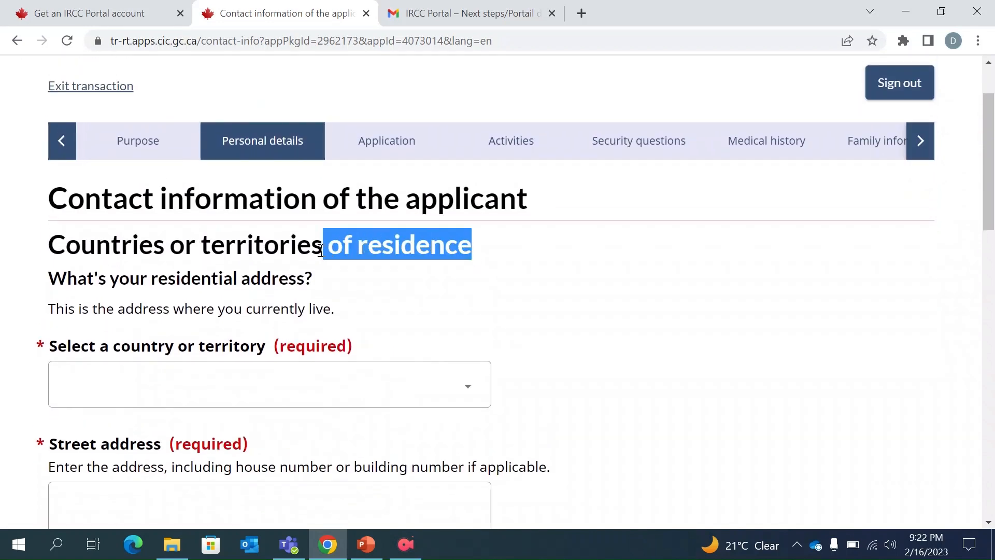
scroll(322, 249, down, 2)
click(452, 279)
text(in)
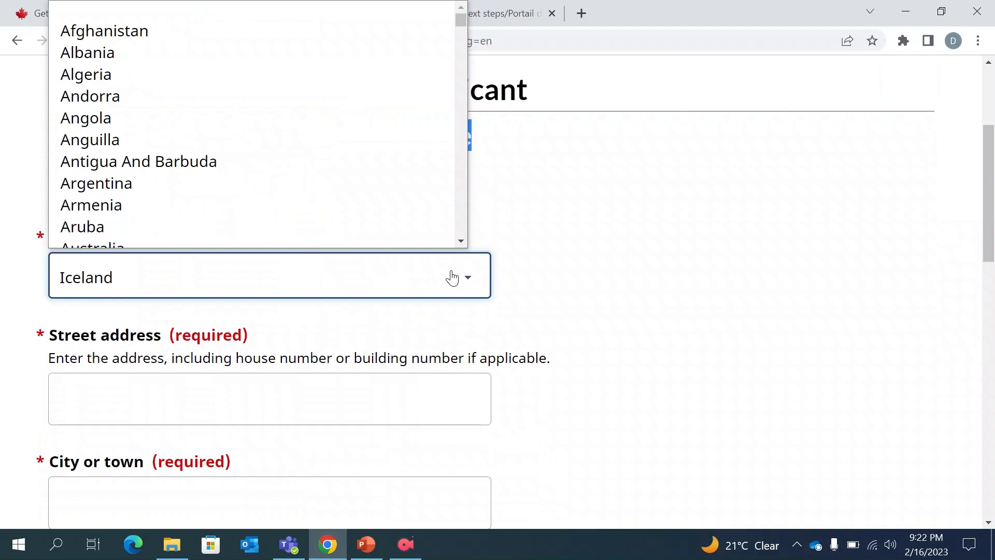
scroll(453, 278, down, 2)
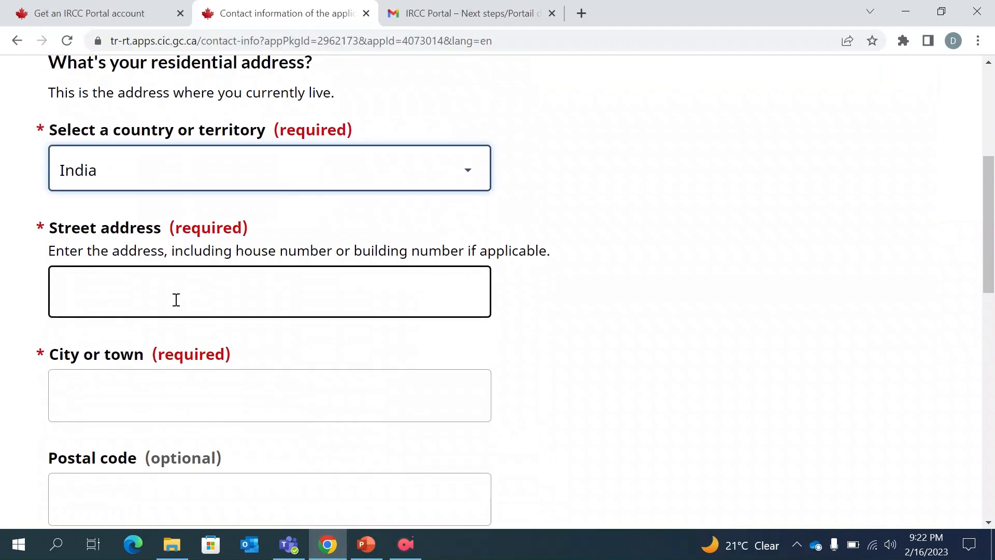
Step: Enter the residential street address, city and postal code, and answer Yes to the mailing address being the same as the residential address
click(175, 300)
text(123)
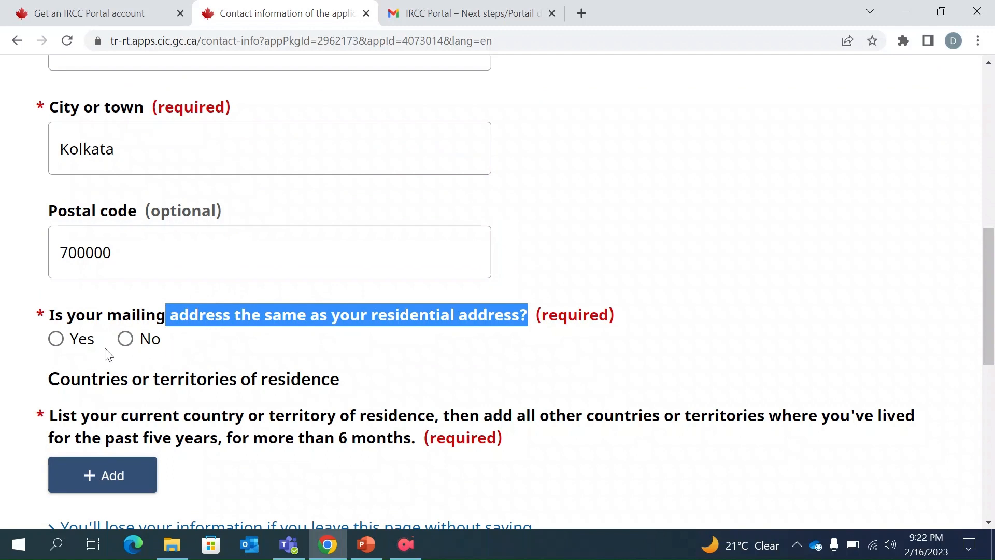
click(56, 338)
scroll(186, 363, down, 1)
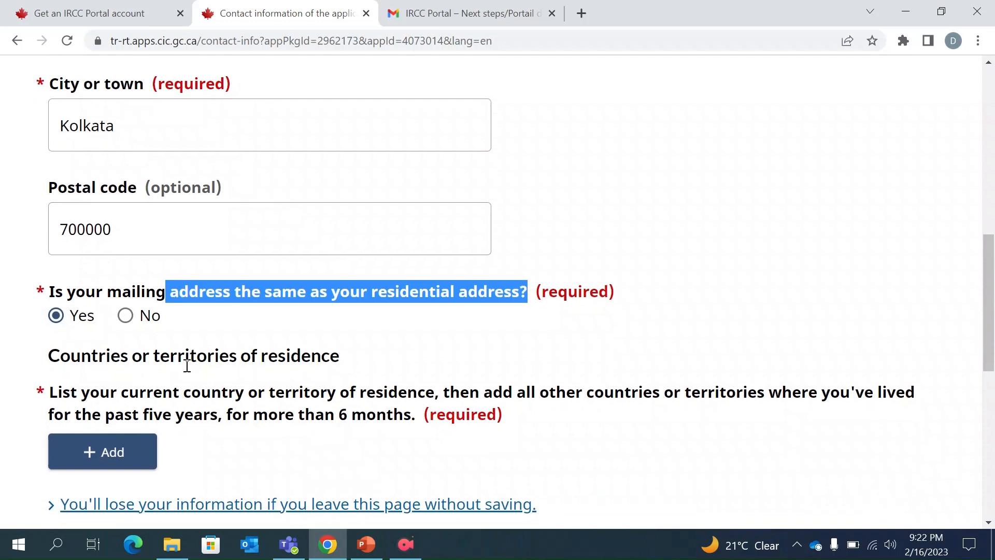
Step: Start a new entry under countries or territories of residence, with India as the country and Citizen as the status
scroll(339, 402, down, 2)
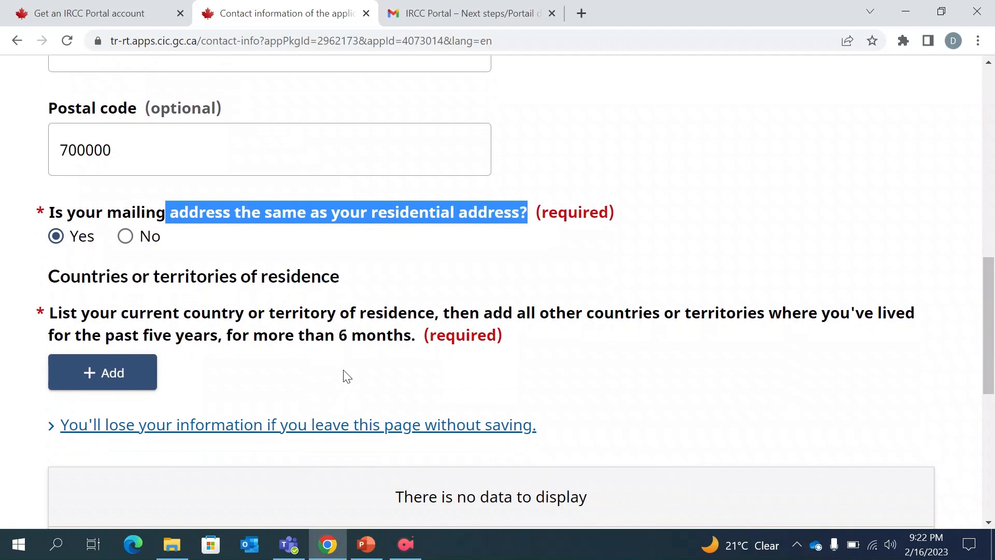
drag(409, 337, 76, 334)
click(77, 339)
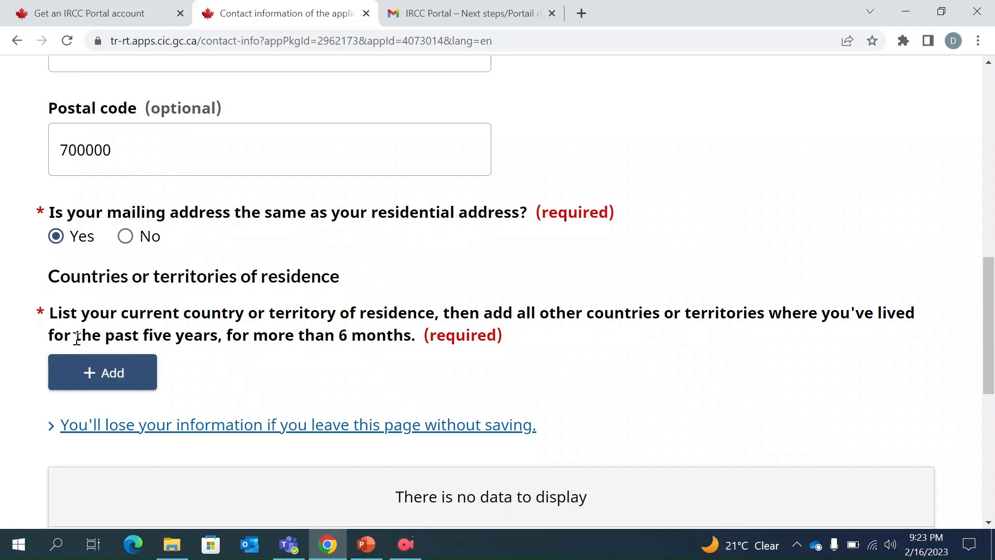
click(103, 382)
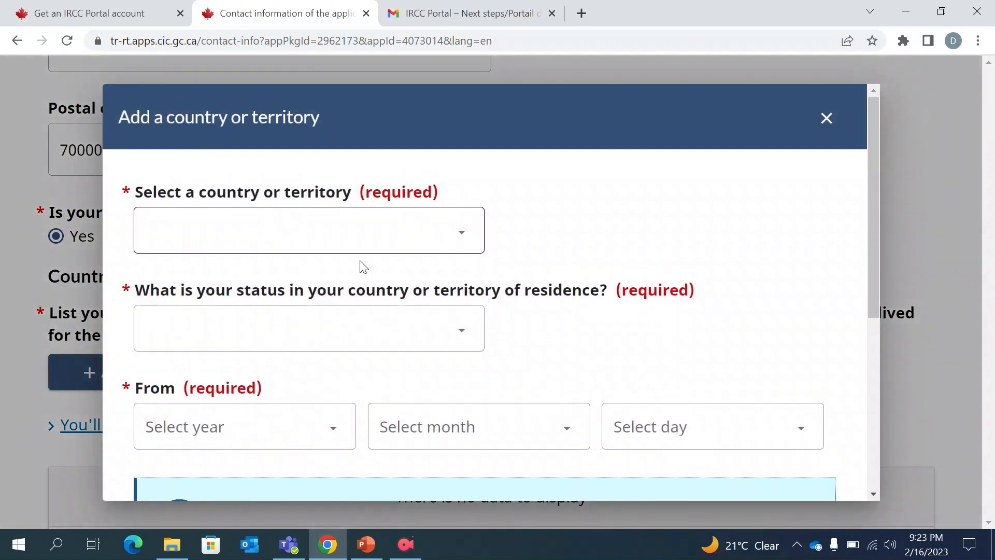
click(430, 234)
text(in)
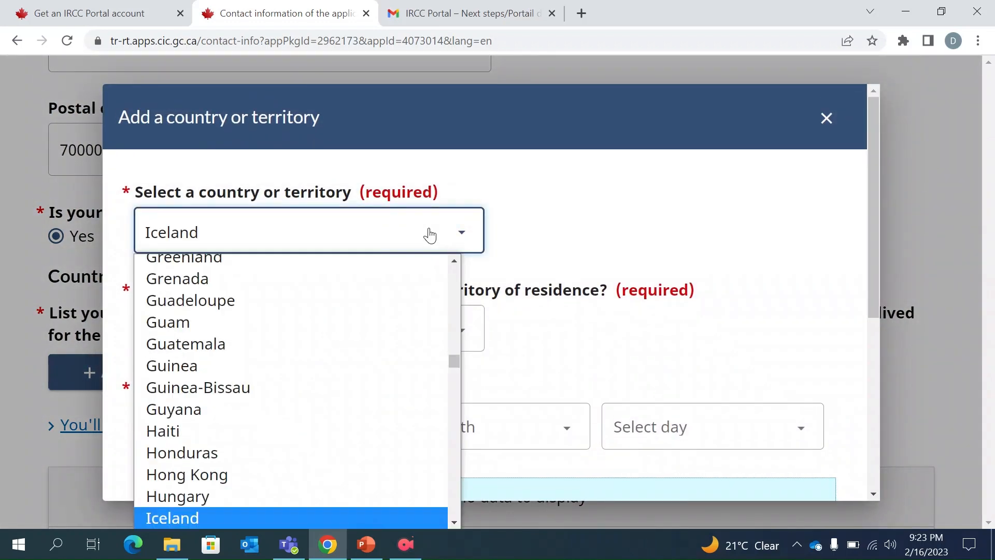
key(Return)
scroll(432, 232, down, 1)
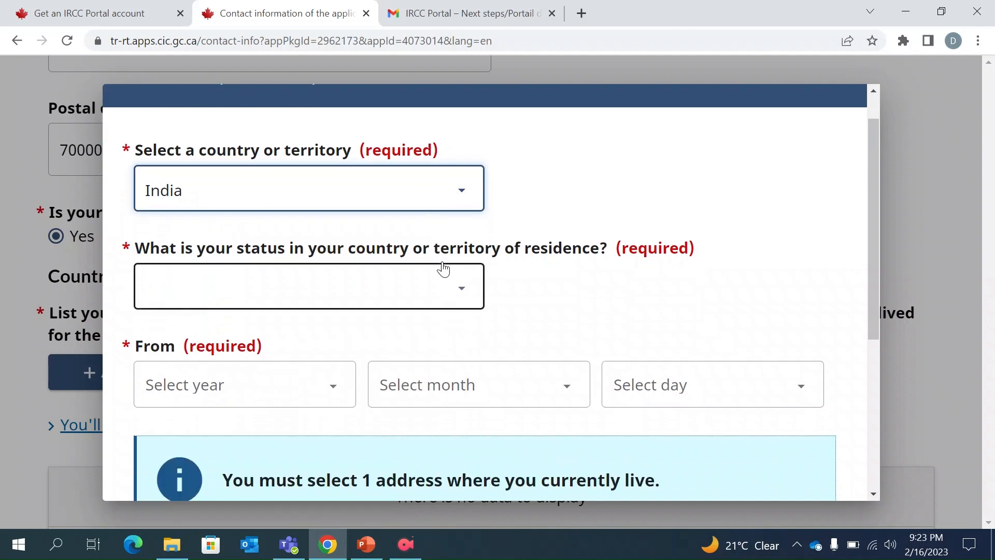
click(443, 291)
key(Return)
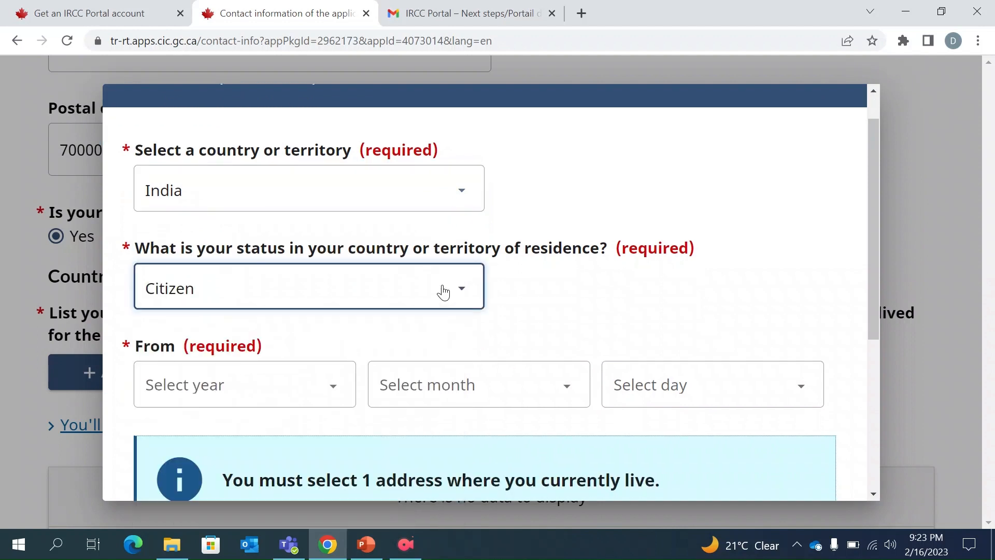
Step: Set the From date of the residence entry to 1 January 1996
scroll(443, 291, down, 2)
click(295, 324)
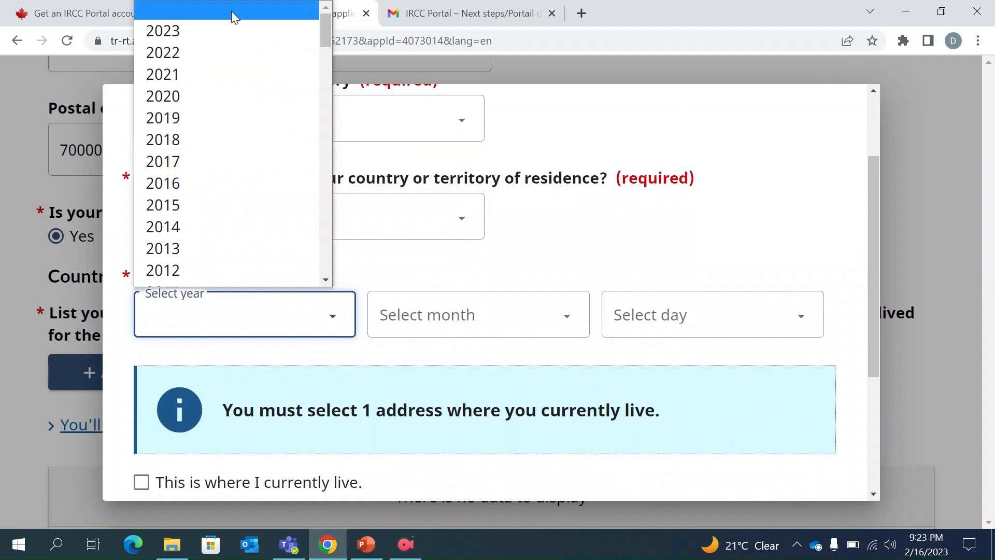
scroll(231, 156, down, 8)
click(200, 229)
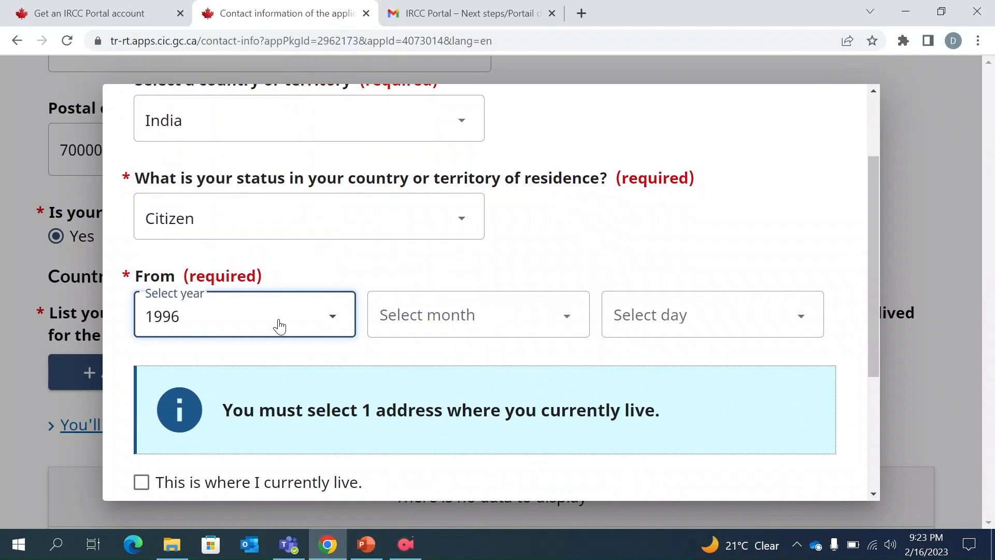
click(490, 324)
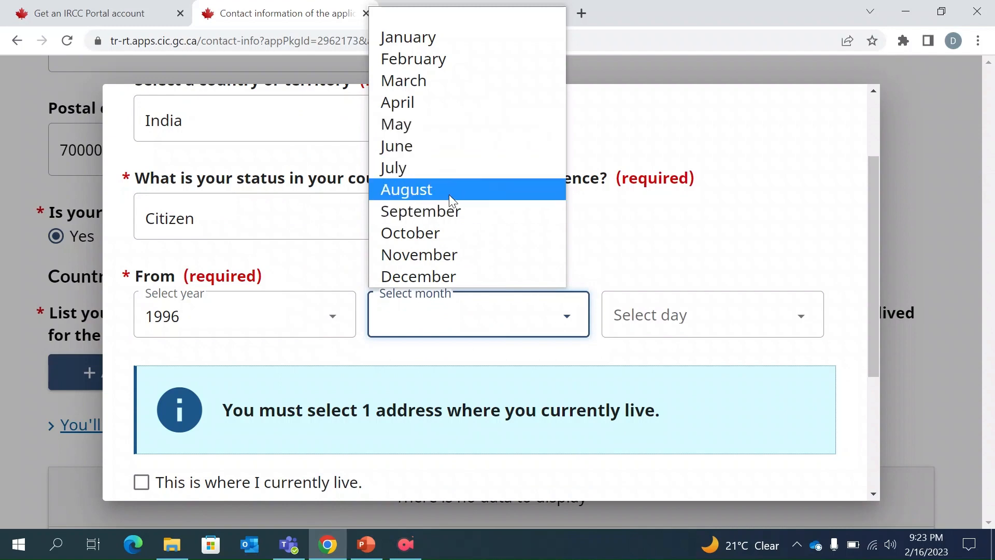
click(438, 37)
Step: Add the residence entry as the place where the applicant currently lives, and save the contact information page to continue
click(141, 330)
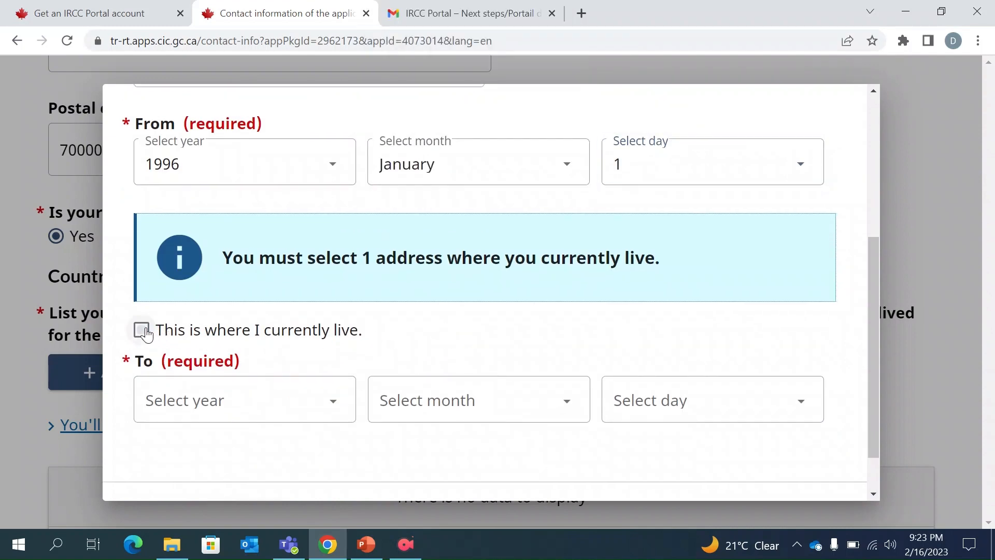
click(155, 473)
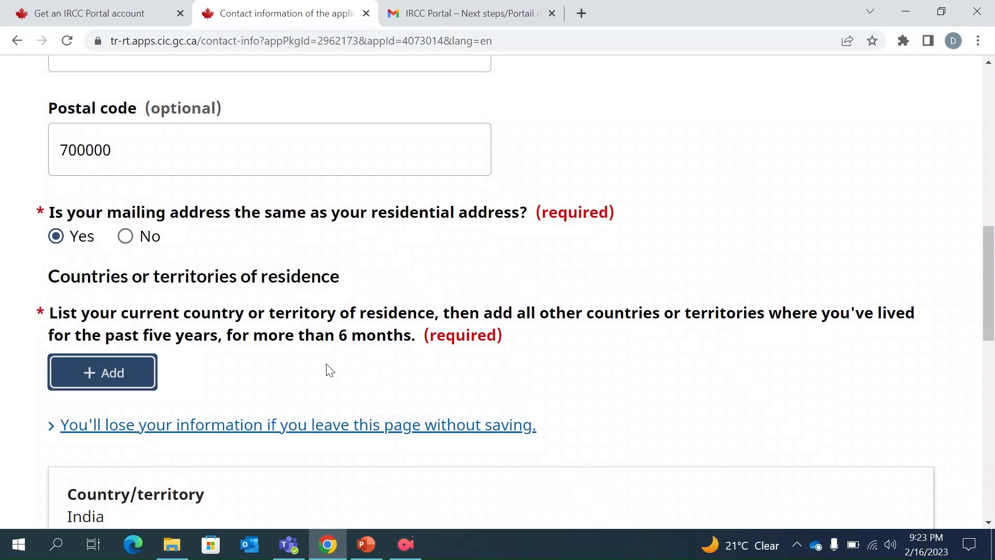
scroll(330, 371, down, 10)
click(852, 401)
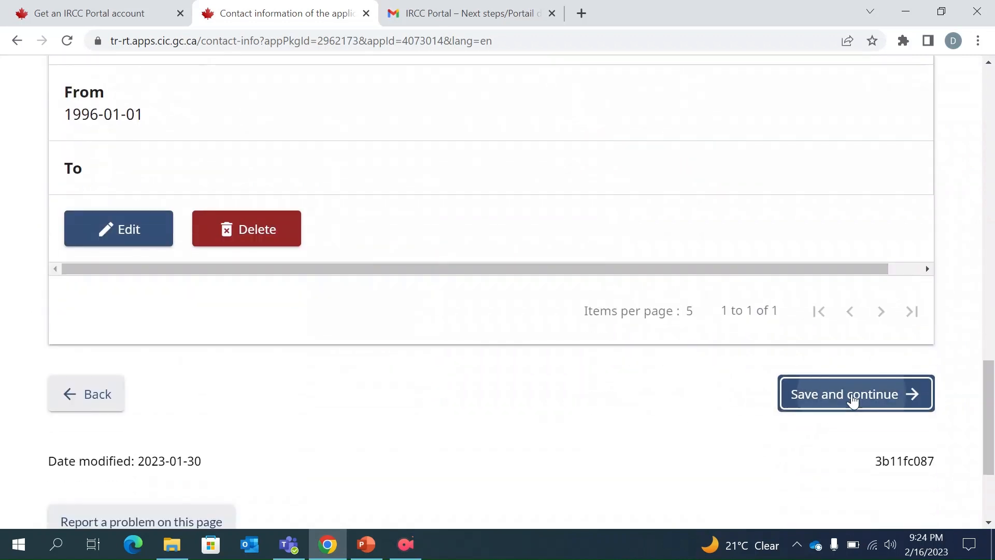
Step: Answer No to having valid fingerprints and photo (biometrics) already on file, and save the page to continue
scroll(544, 363, down, 3)
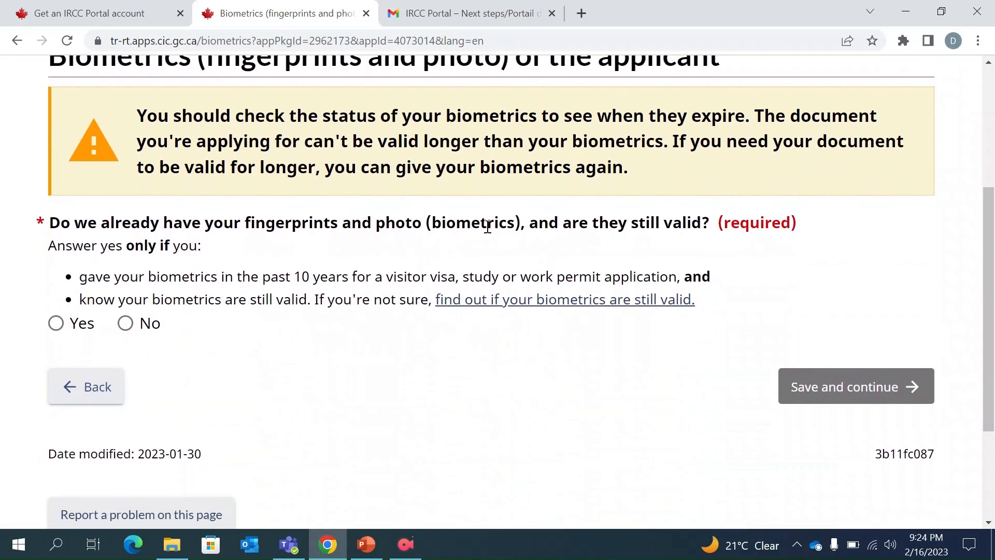
double_click(488, 226)
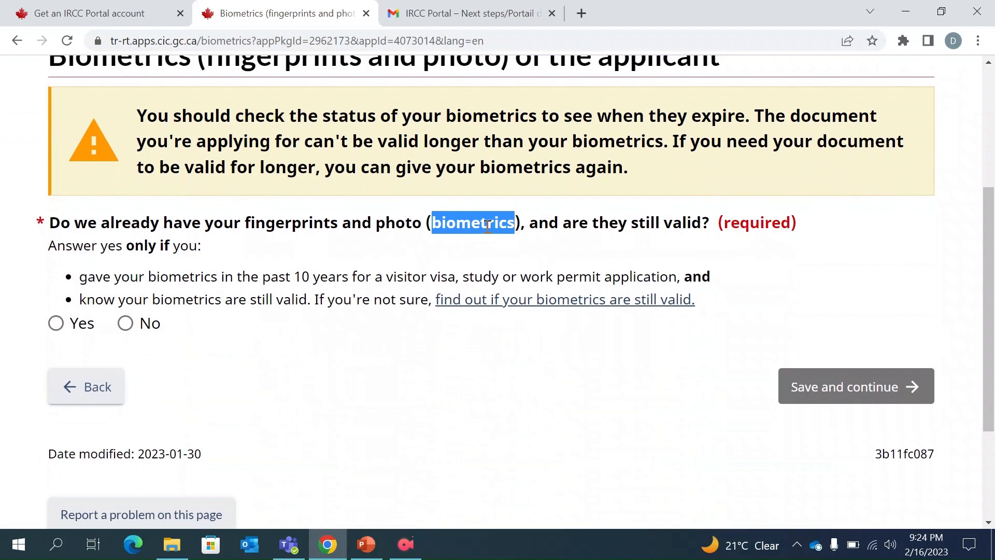
click(114, 329)
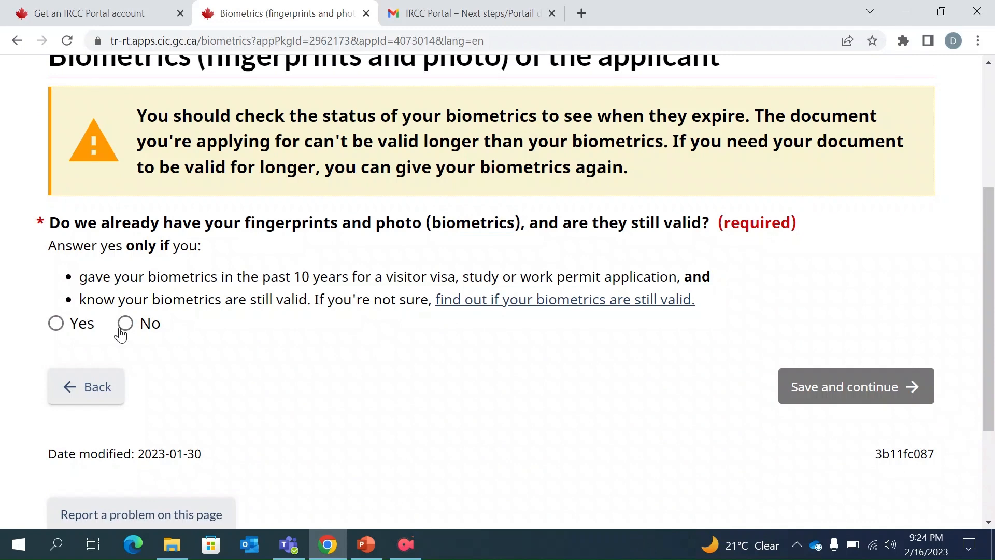
click(124, 332)
scroll(778, 425, down, 2)
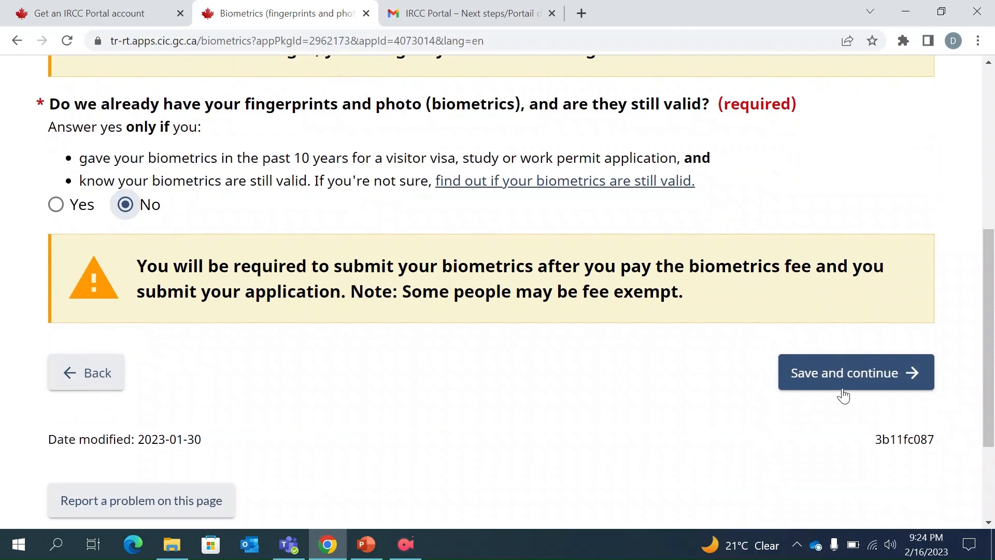
click(869, 374)
Step: Set the type of study permit to having a letter of acceptance from a designated learning institution
scroll(567, 363, down, 3)
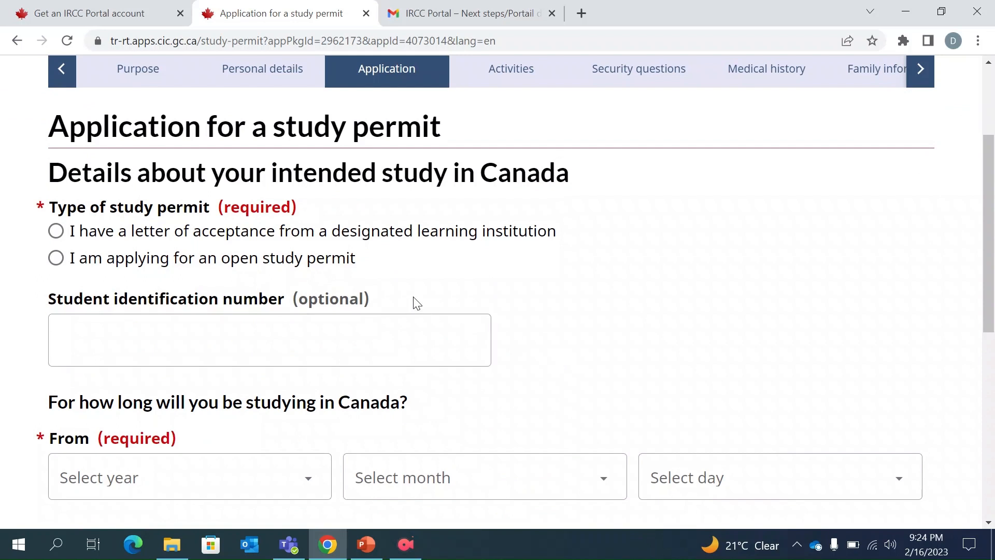
click(57, 232)
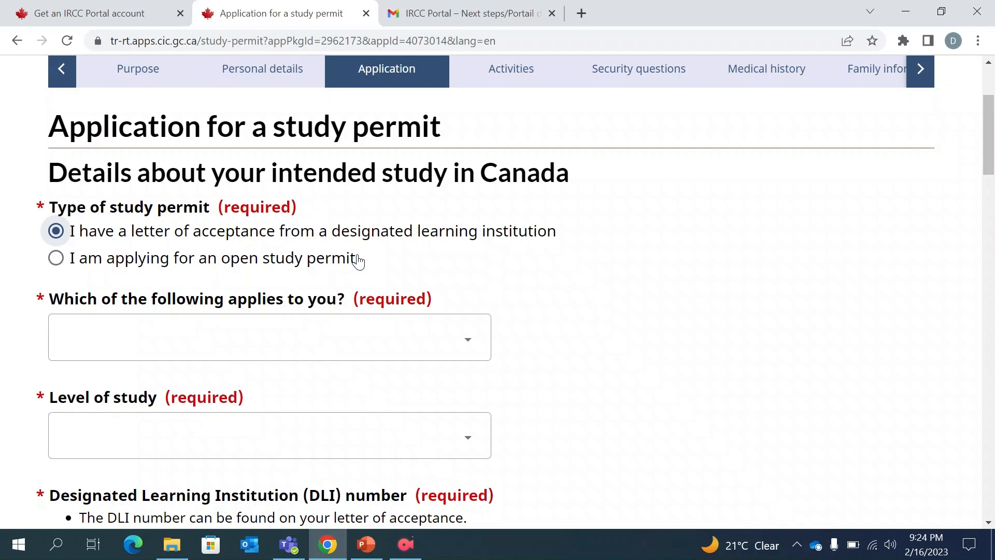
scroll(359, 260, down, 1)
scroll(359, 261, down, 1)
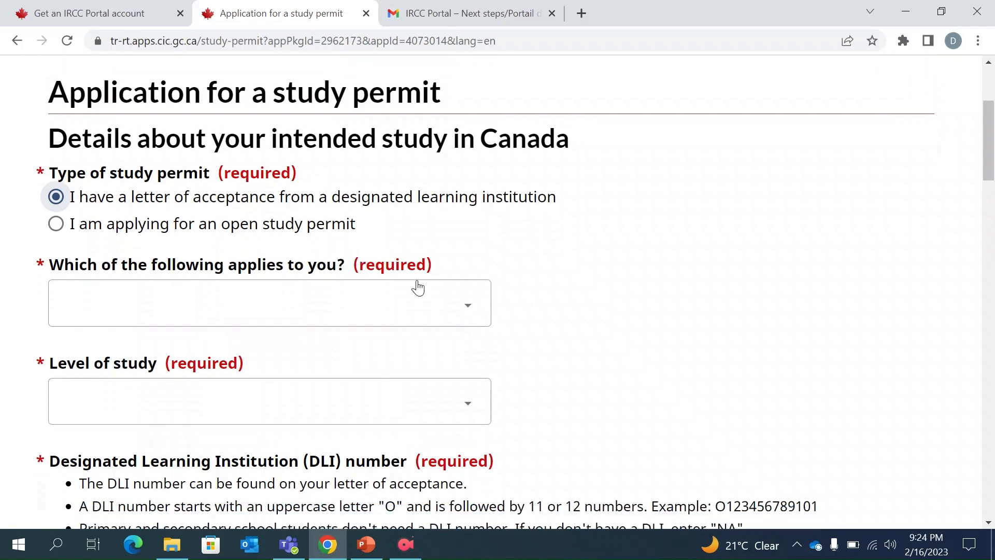
Step: Choose that none of the listed situations applies to the applicant, and set the level of study to University - Master's Deg
click(457, 310)
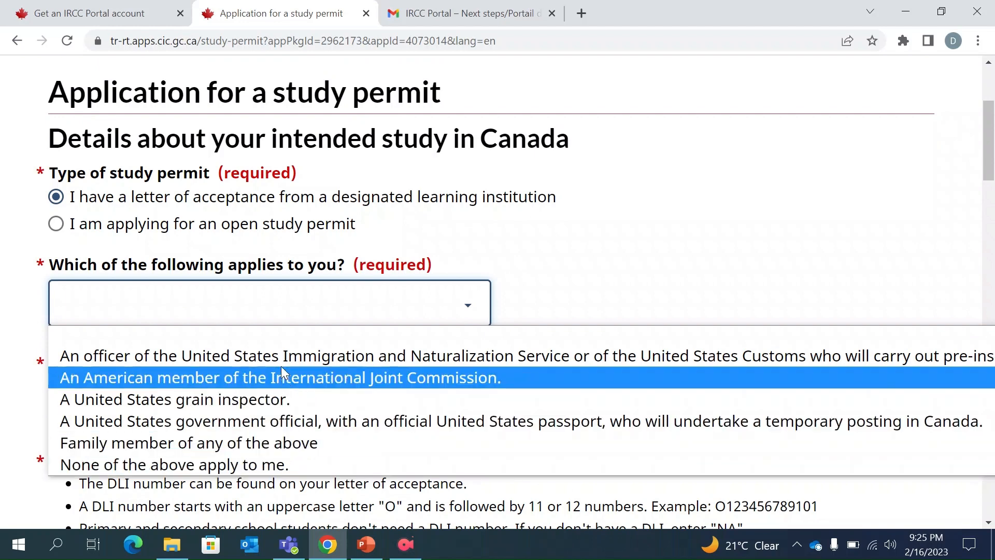
click(284, 465)
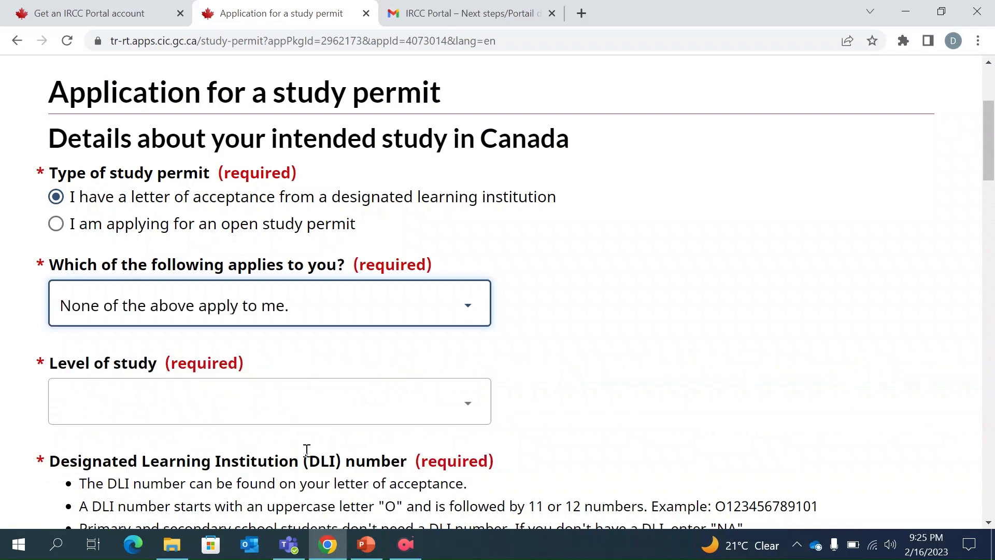
scroll(389, 421, down, 1)
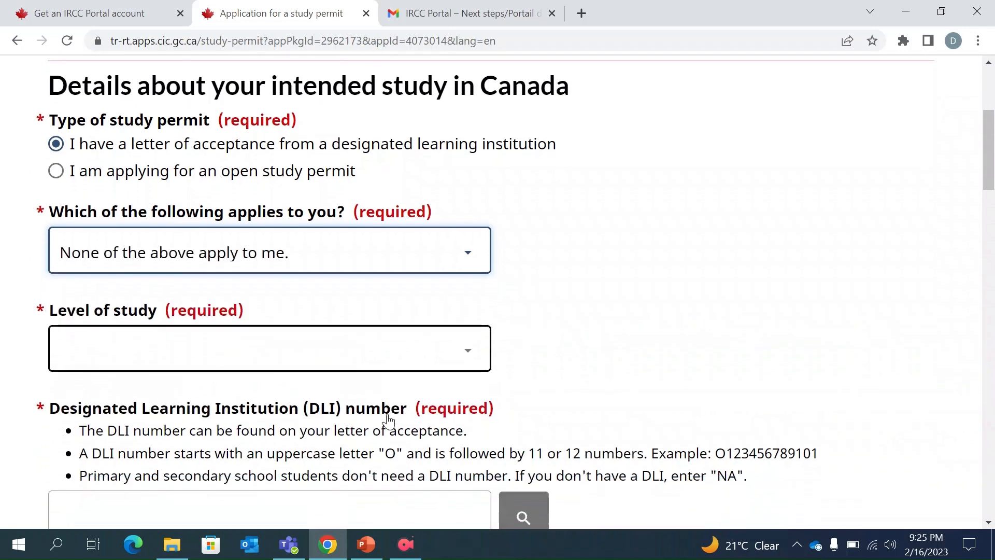
click(467, 355)
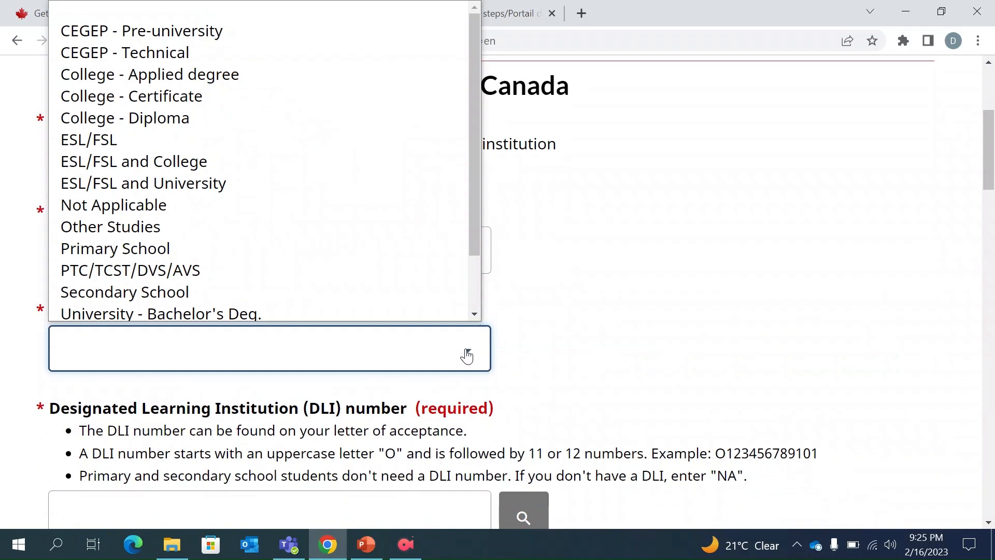
scroll(337, 278, down, 1)
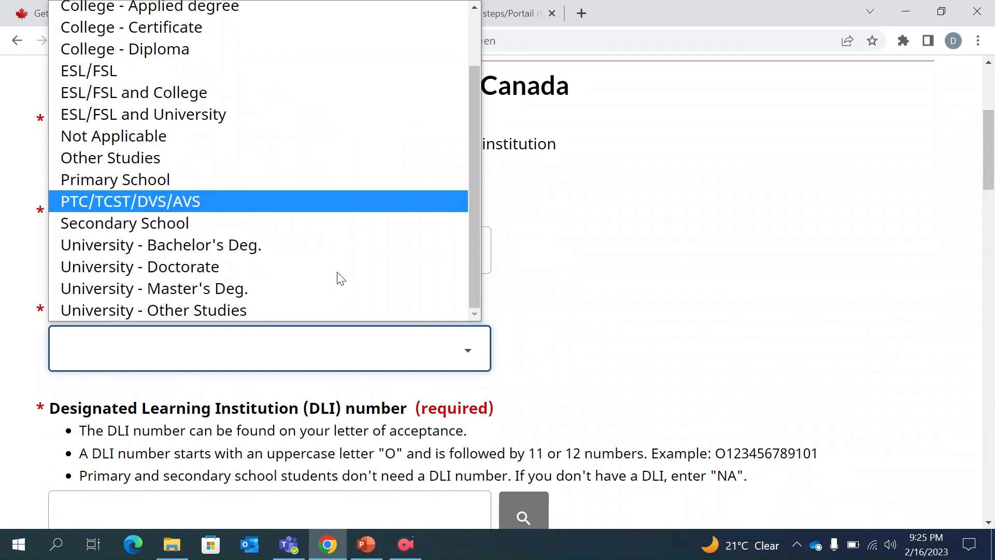
click(297, 296)
scroll(490, 379, down, 2)
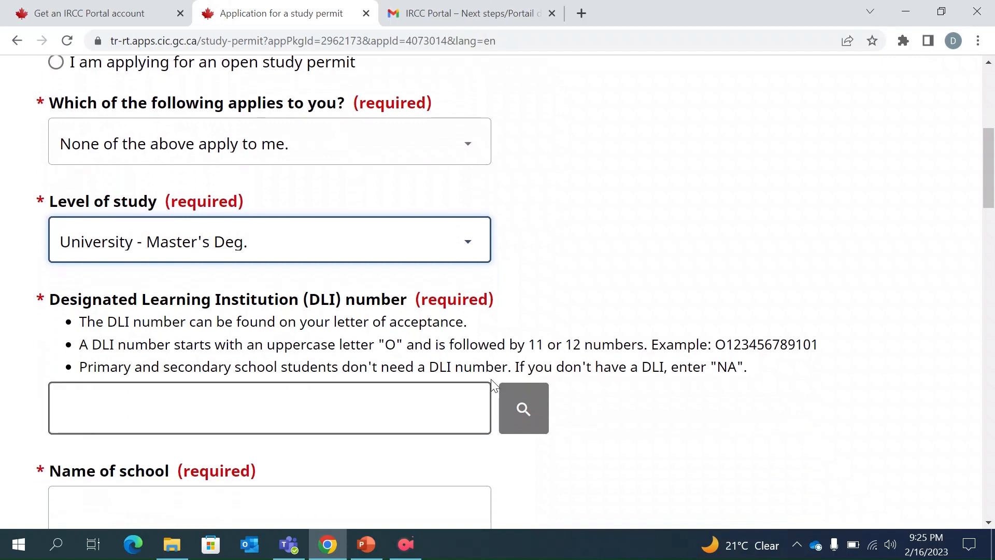
Step: Open the designated learning institutions list on Canada.ca from a "dli list" web search and go to the list by province or territory
drag(412, 301, 50, 312)
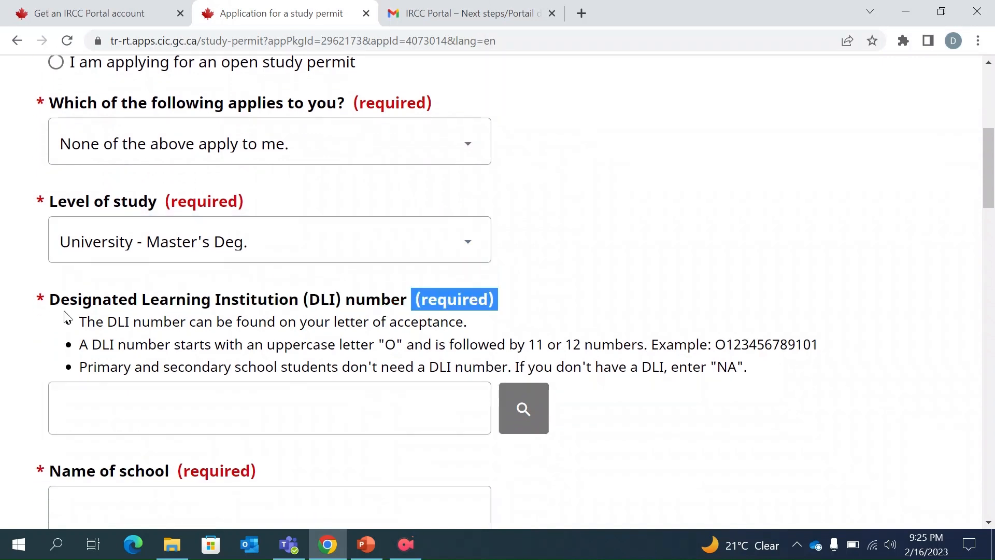
click(167, 308)
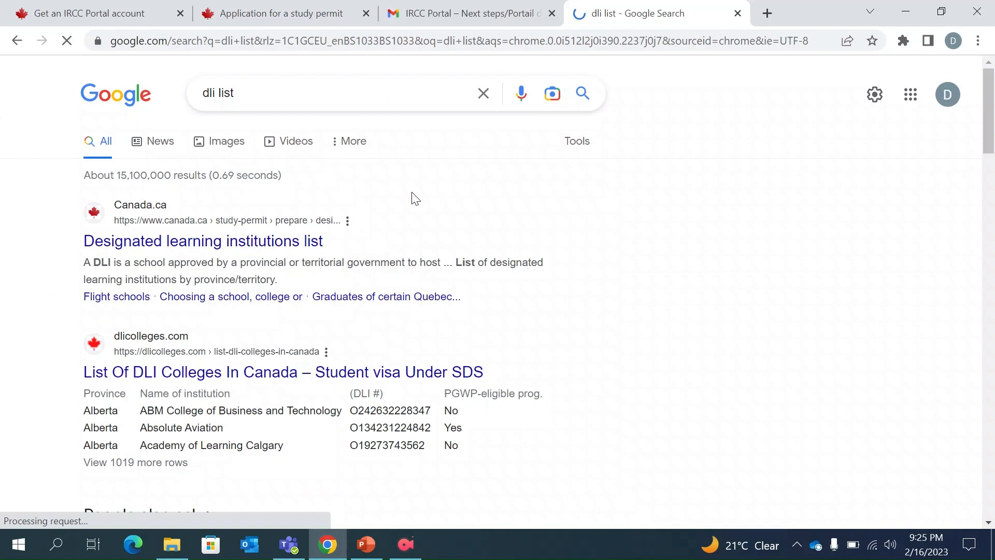
click(233, 245)
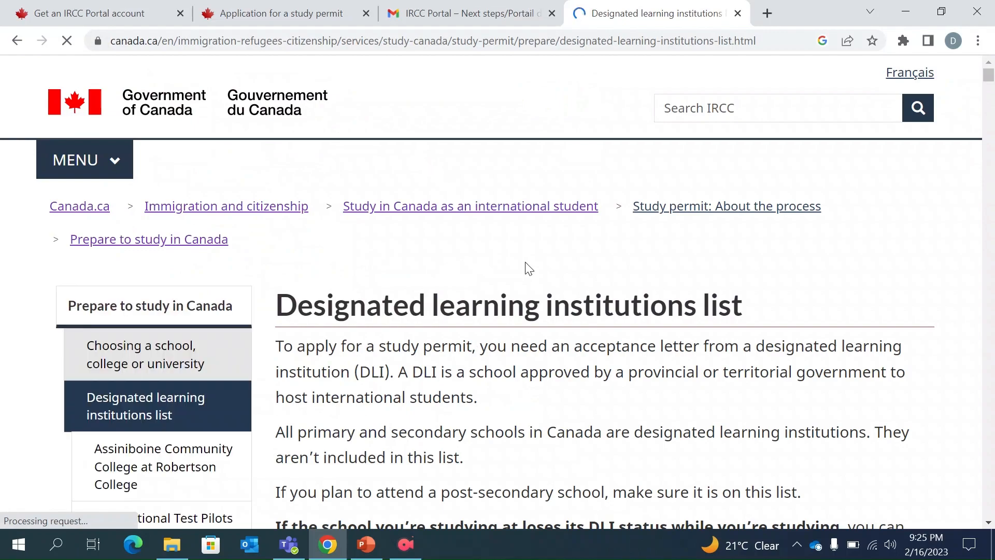
scroll(529, 269, down, 15)
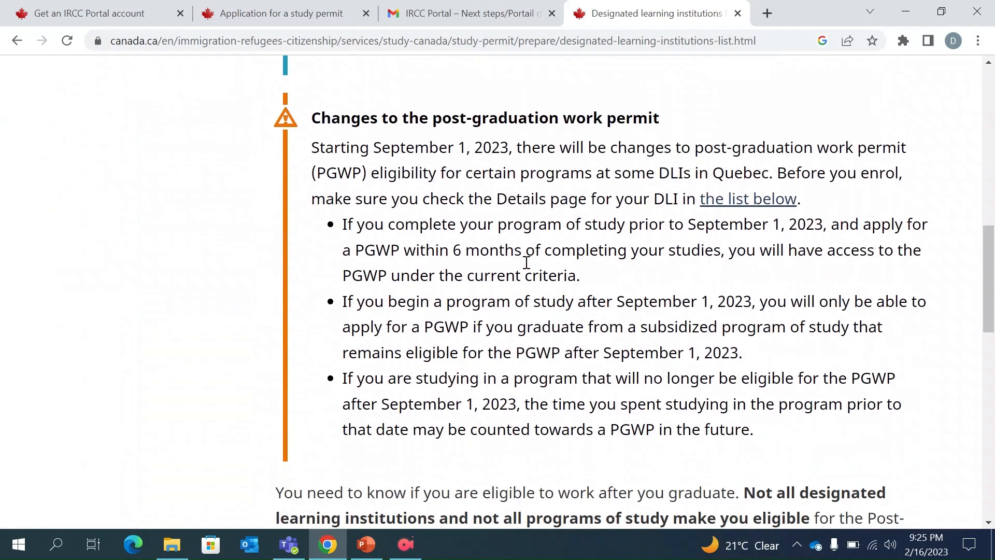
scroll(527, 264, down, 4)
scroll(526, 269, up, 4)
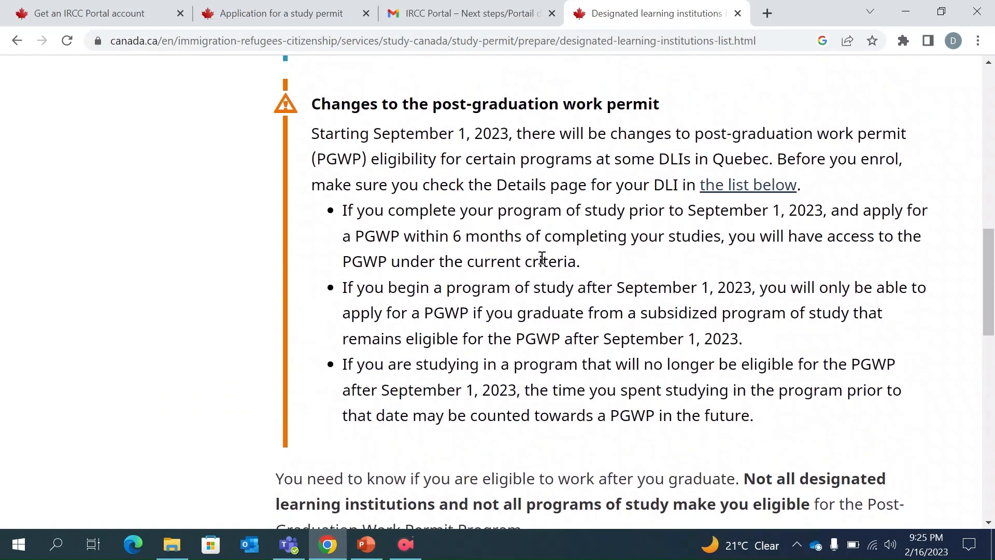
click(754, 191)
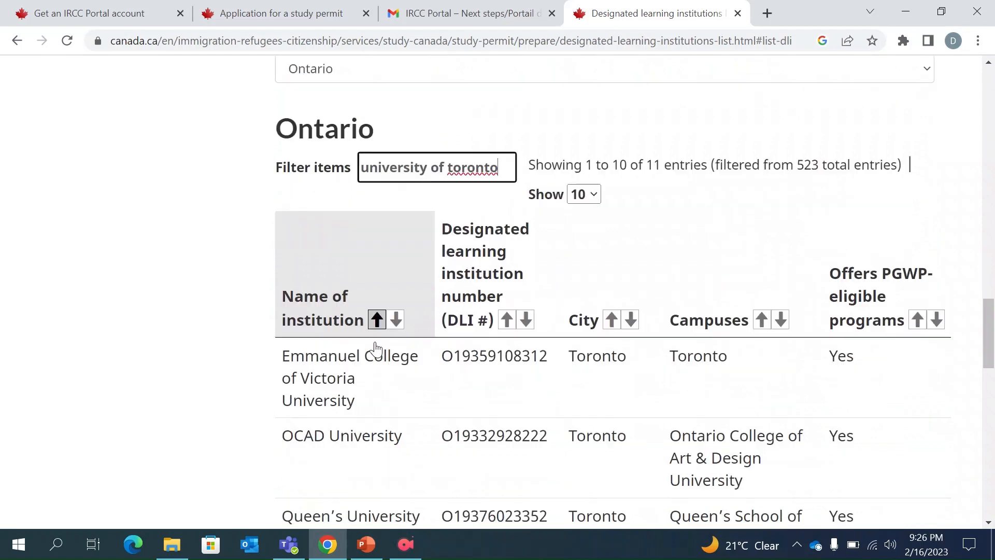
Step: Find the University of Toronto entry for the Toronto main campus in the list and copy its DLI number
scroll(378, 347, down, 10)
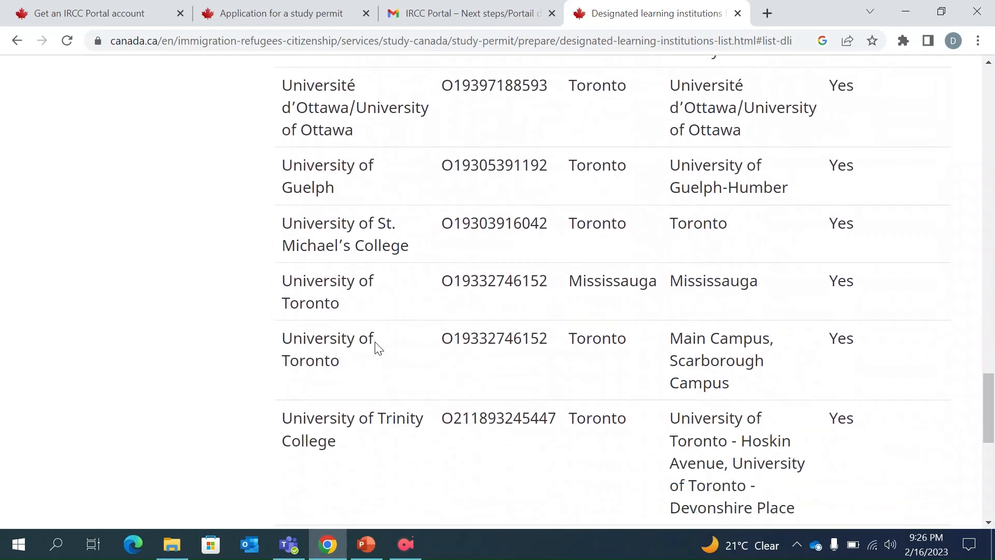
triple_click(347, 360)
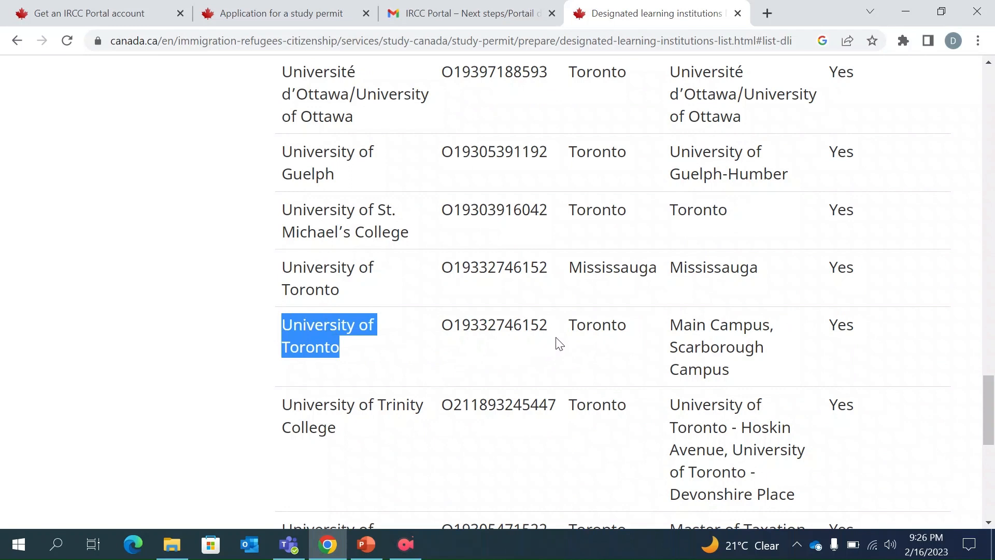
drag(549, 331, 443, 333)
key(ctrl+c)
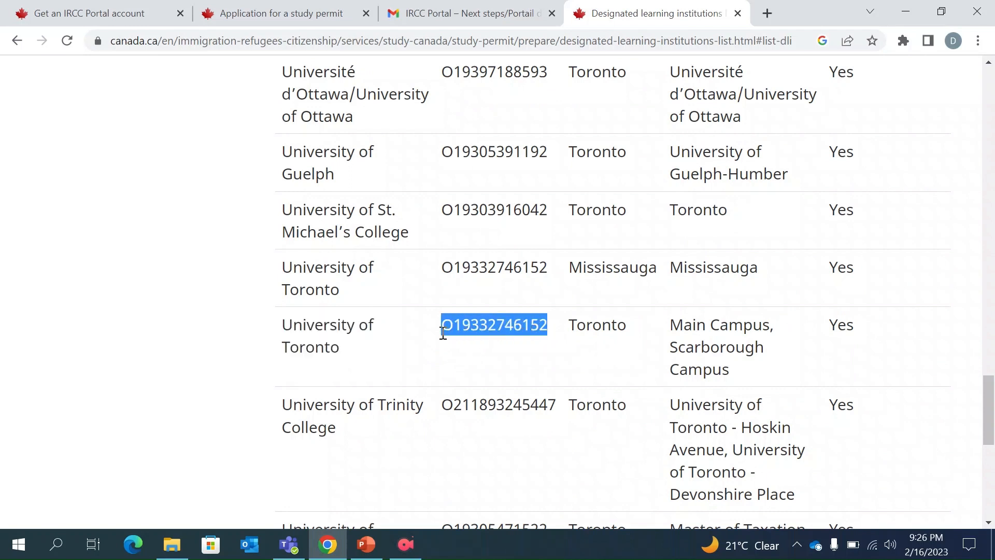
scroll(363, 208, up, 1)
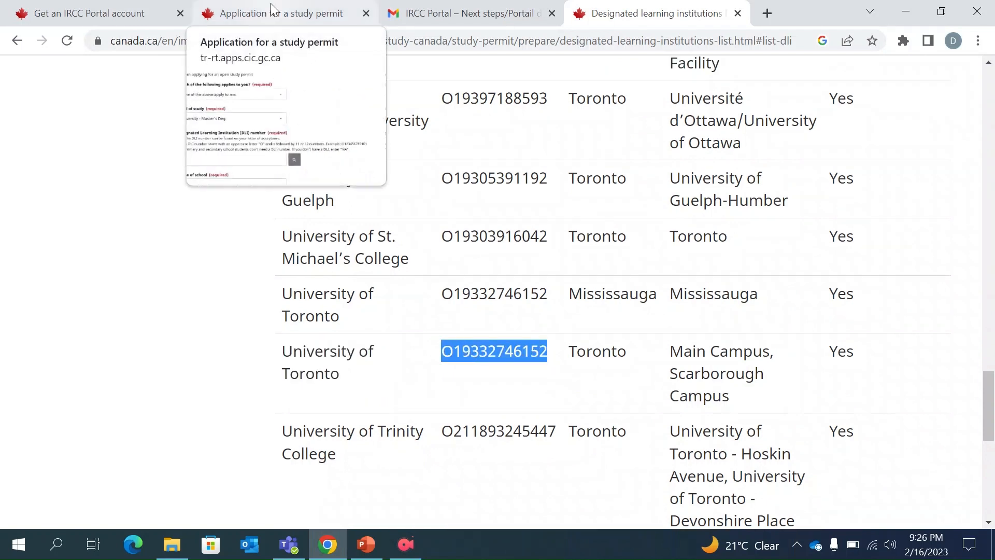
click(273, 10)
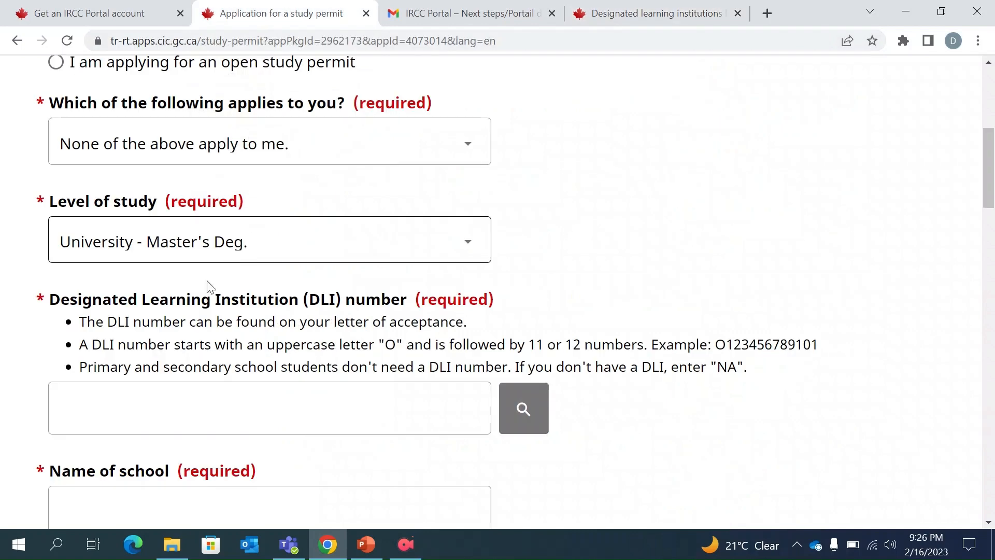
click(95, 404)
key(ctrl+v)
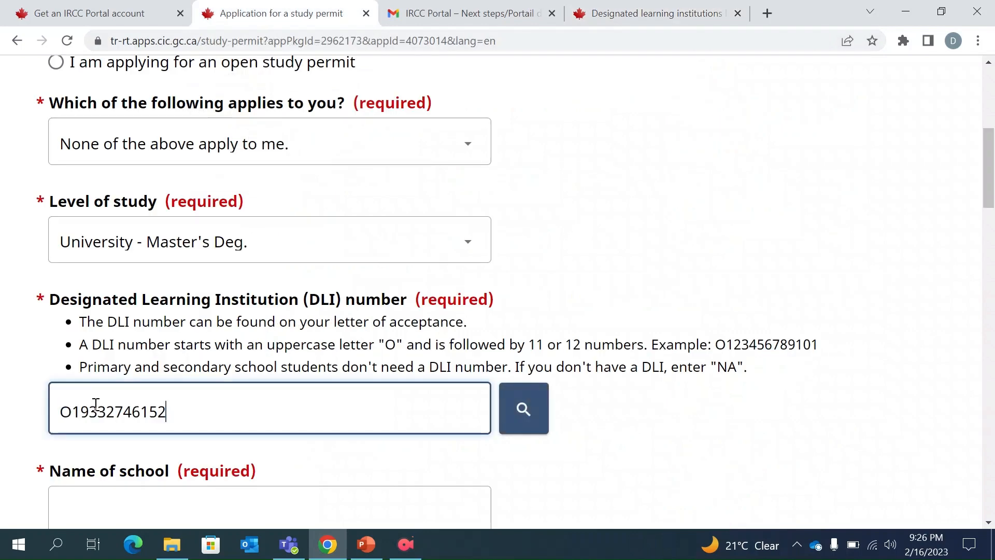
click(536, 418)
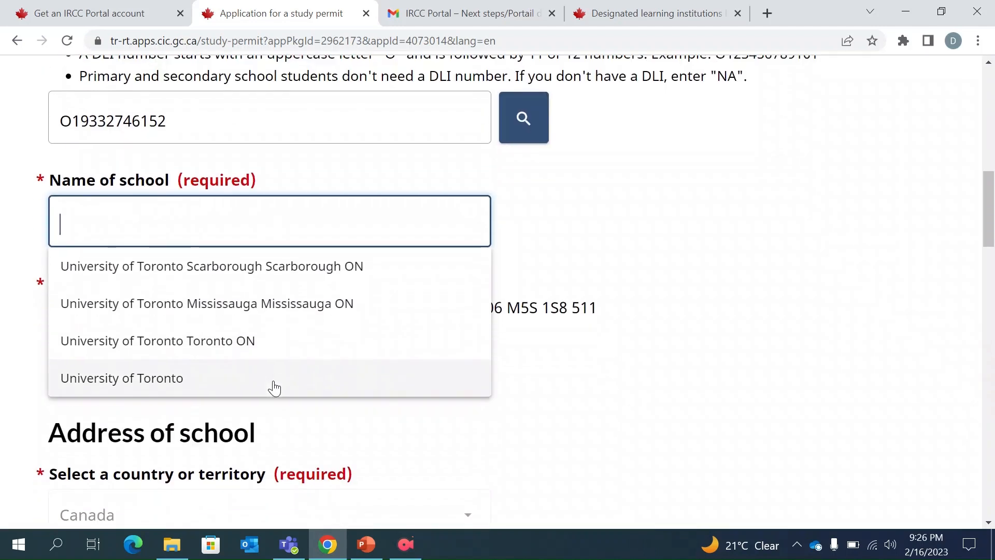
click(208, 388)
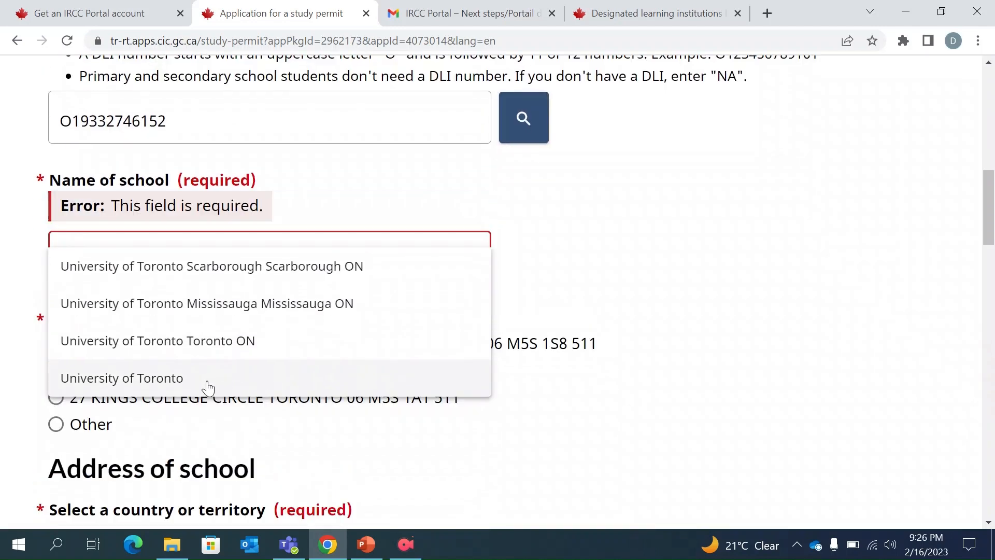
Step: Select the Kings College Circle address as the address of the school and review the address details filled in from it
scroll(238, 395, up, 3)
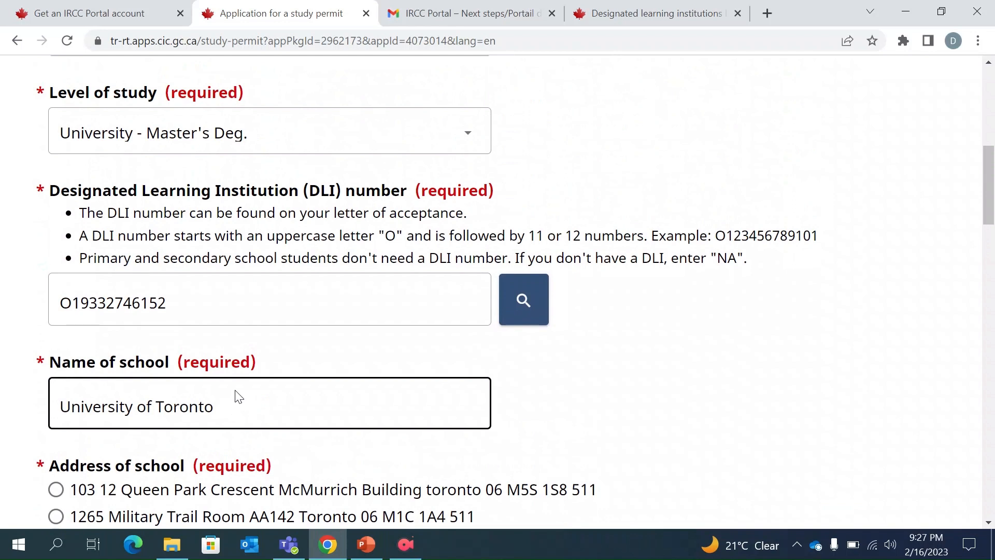
scroll(237, 396, down, 1)
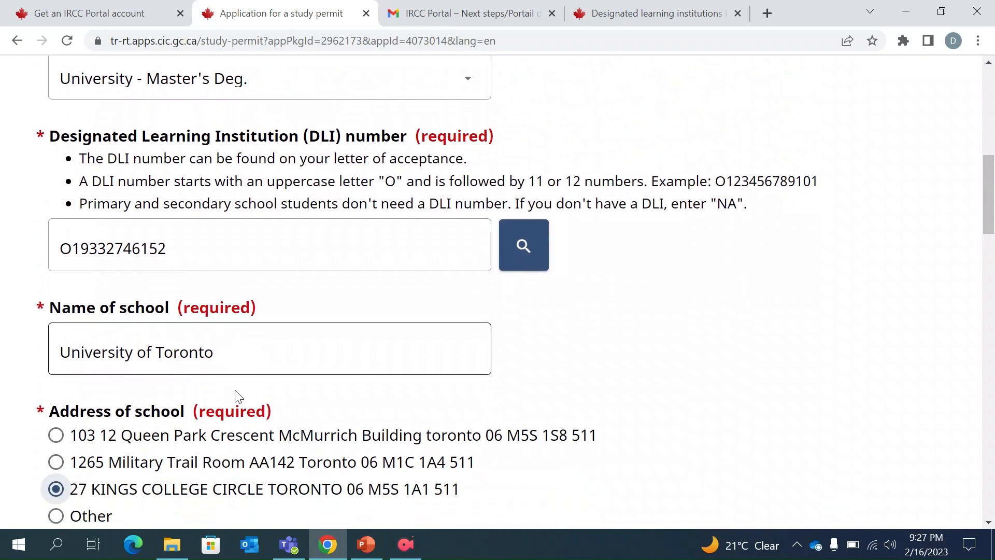
scroll(237, 397, down, 1)
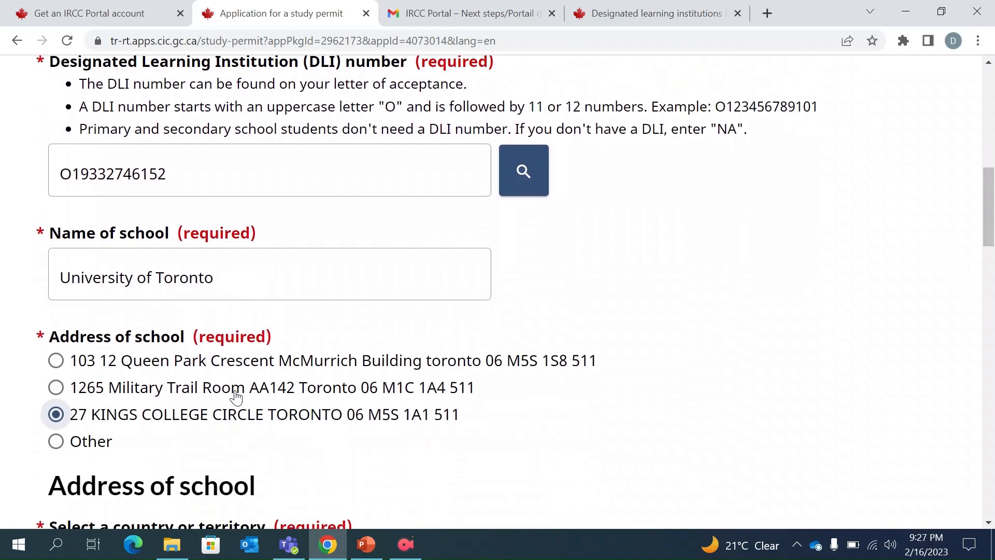
scroll(236, 397, down, 4)
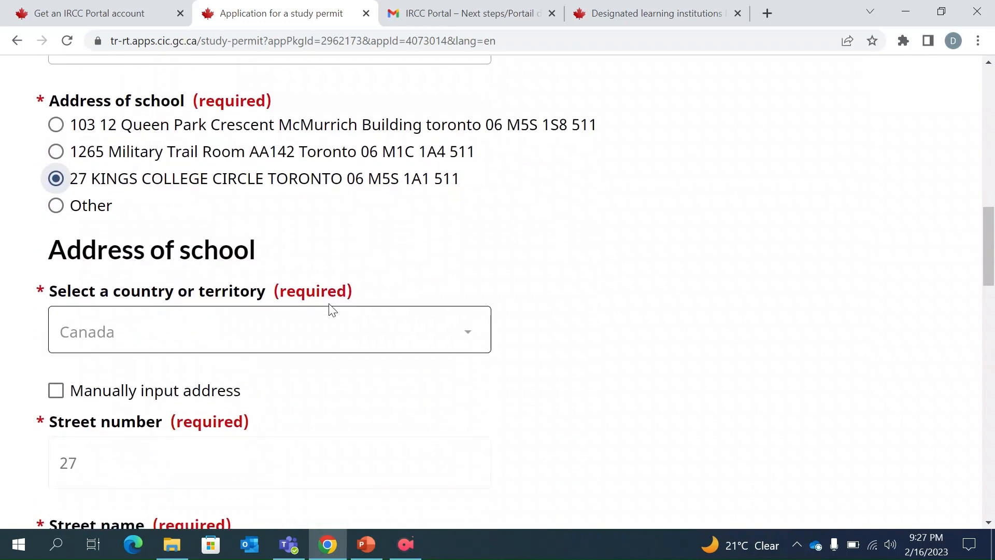
scroll(331, 309, down, 2)
scroll(330, 306, down, 3)
scroll(329, 306, up, 3)
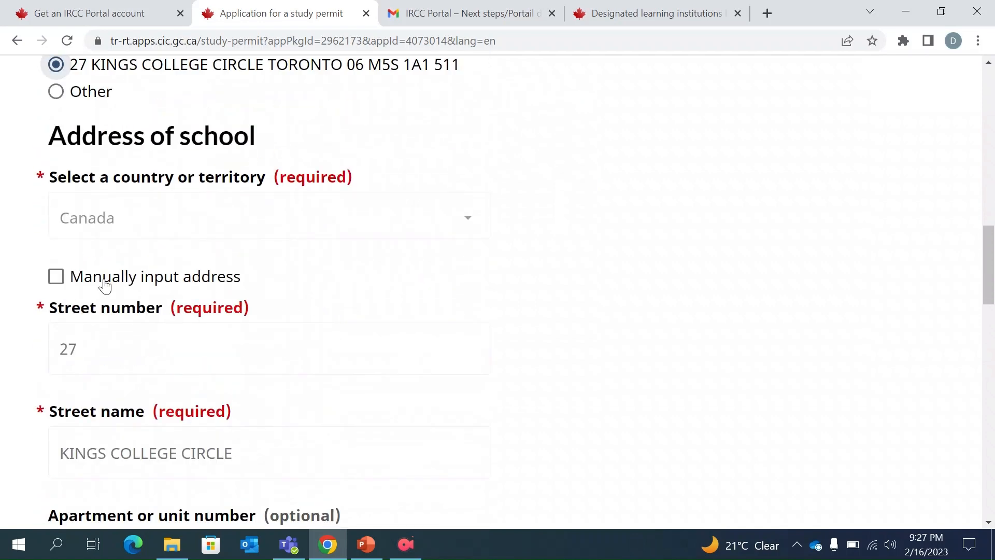
scroll(427, 352, up, 5)
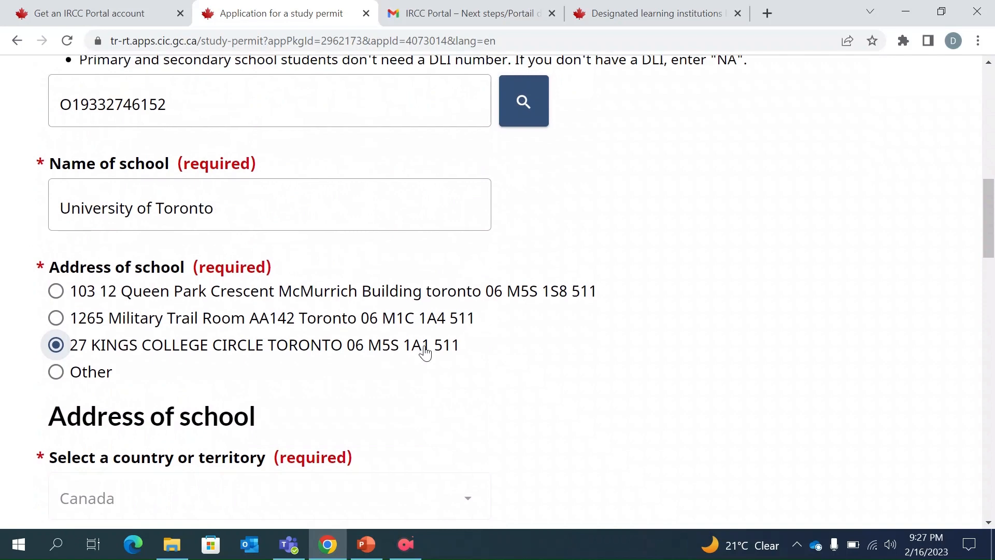
Step: Set the field of study to Computing/IT
scroll(426, 353, down, 15)
scroll(426, 353, down, 9)
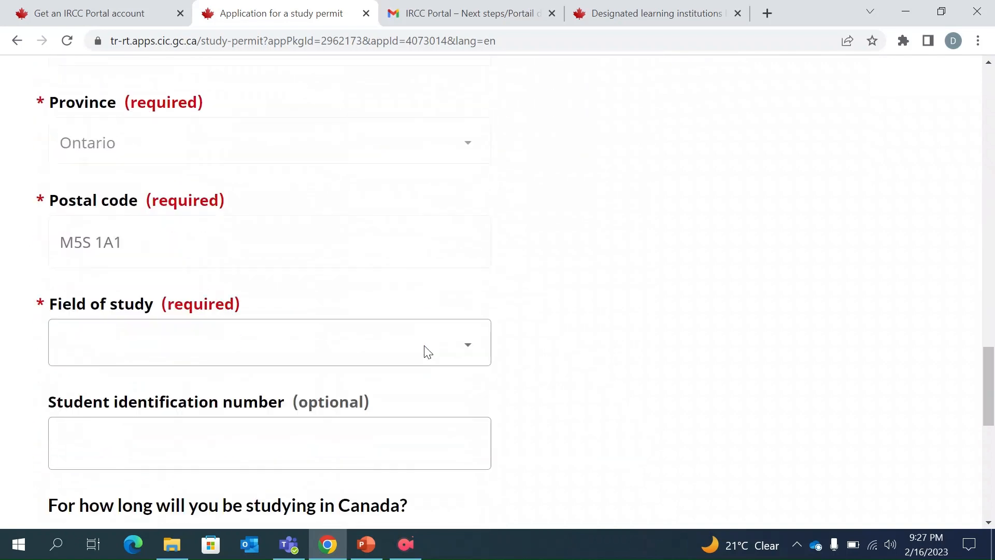
scroll(425, 353, up, 6)
scroll(425, 352, down, 1)
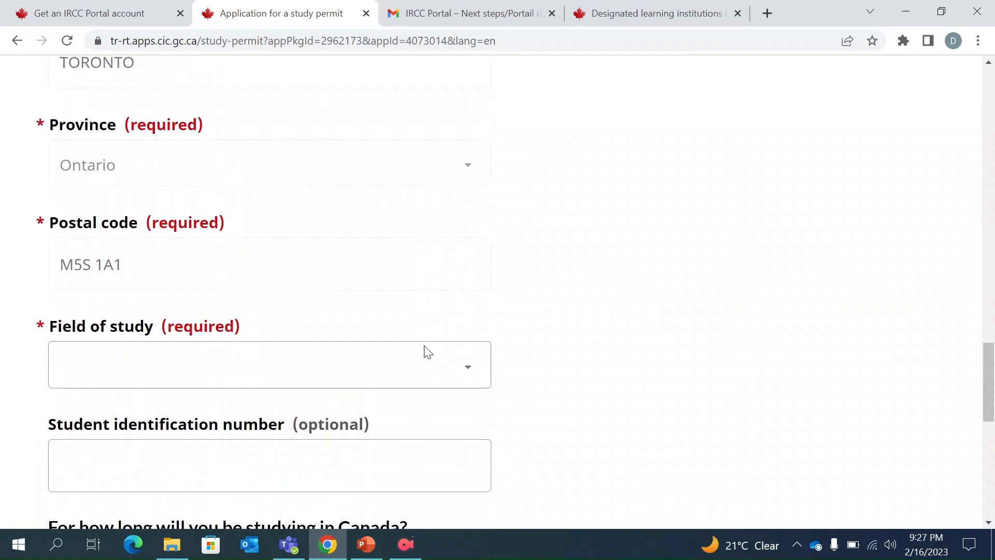
click(461, 370)
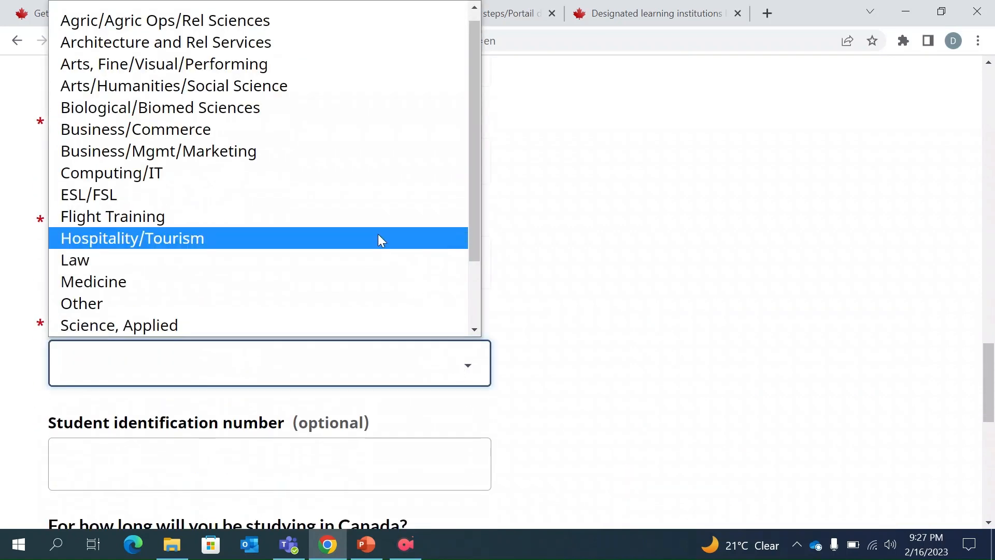
click(268, 183)
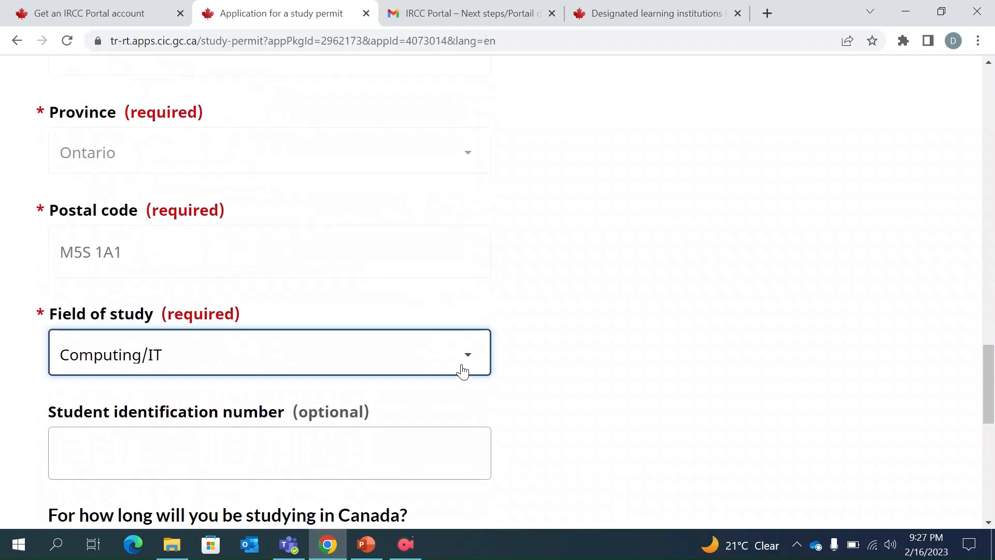
Step: Set the study period from September 1, 2024 to June 1, 2026, and save to continue to the education cost page
scroll(463, 371, down, 3)
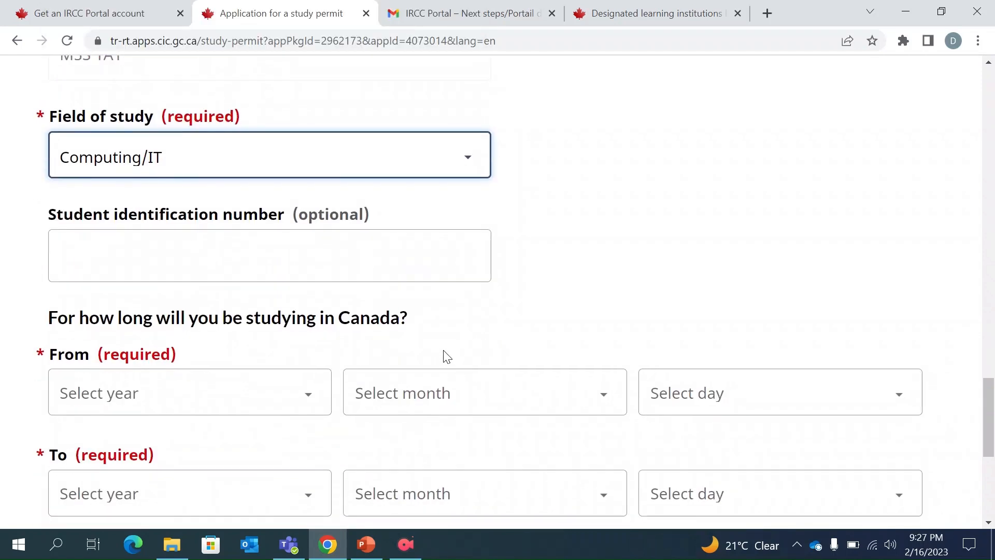
scroll(446, 354, down, 1)
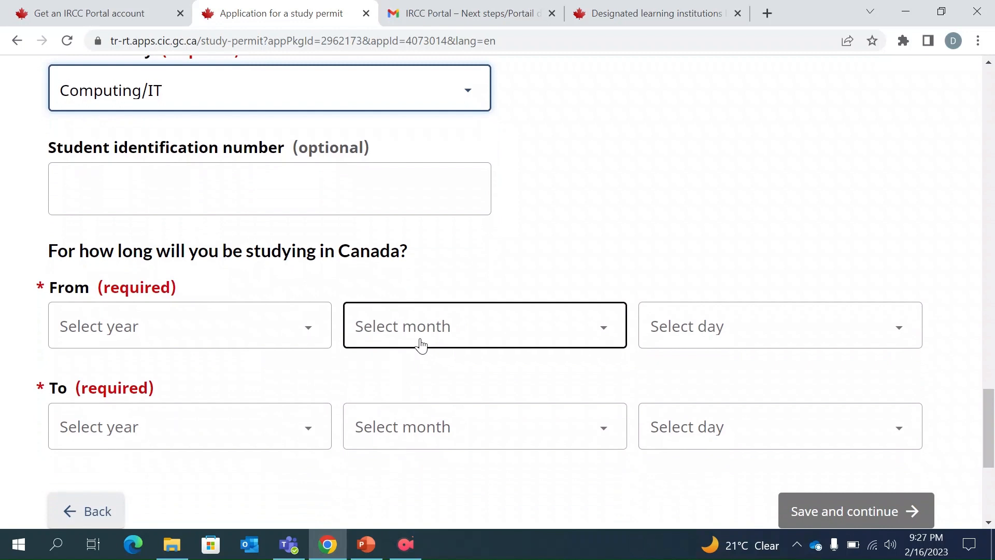
click(279, 338)
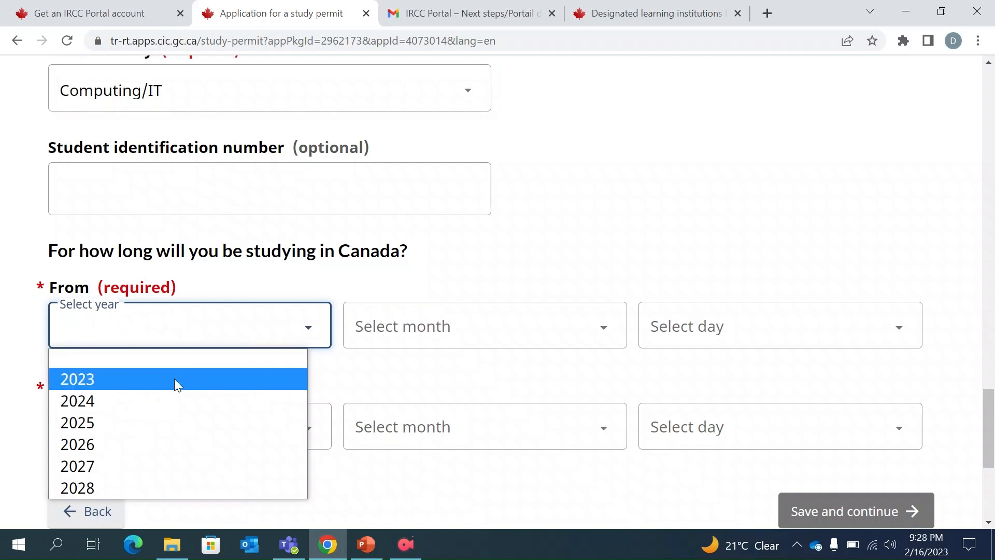
click(135, 402)
click(433, 325)
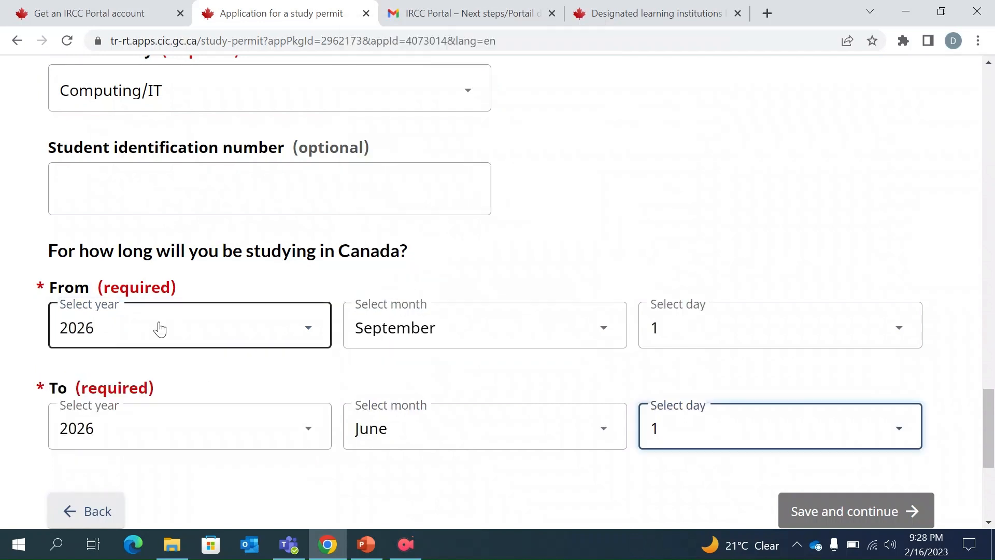
click(156, 326)
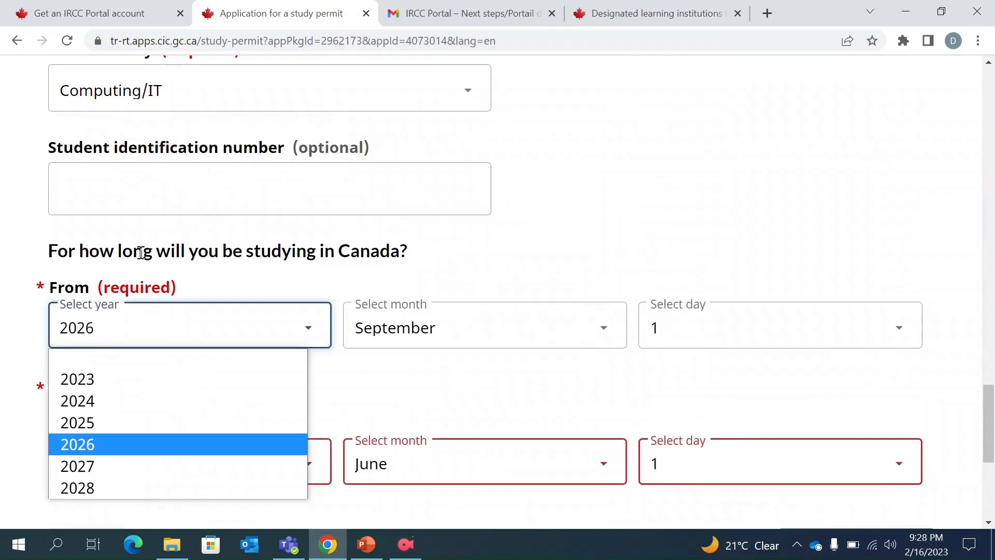
click(99, 405)
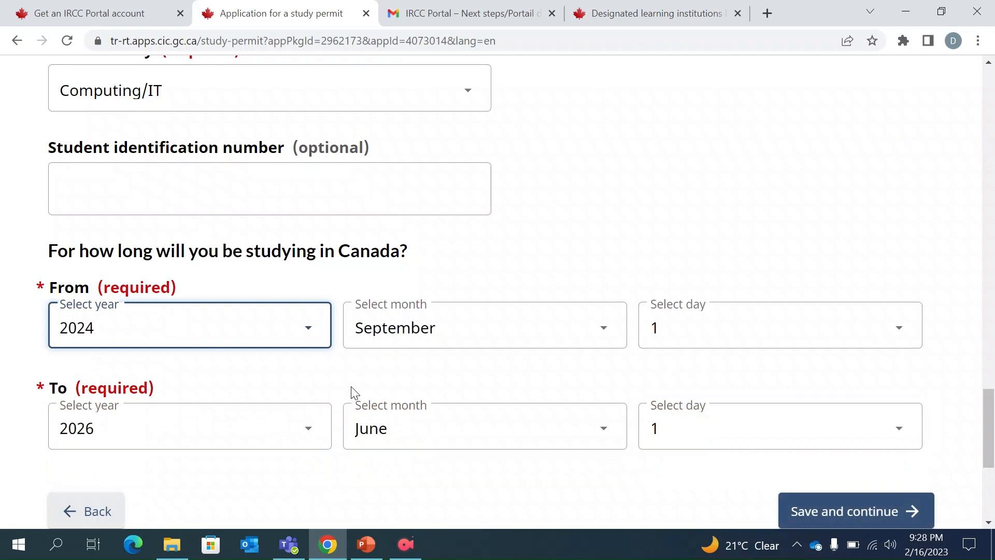
scroll(467, 410, down, 2)
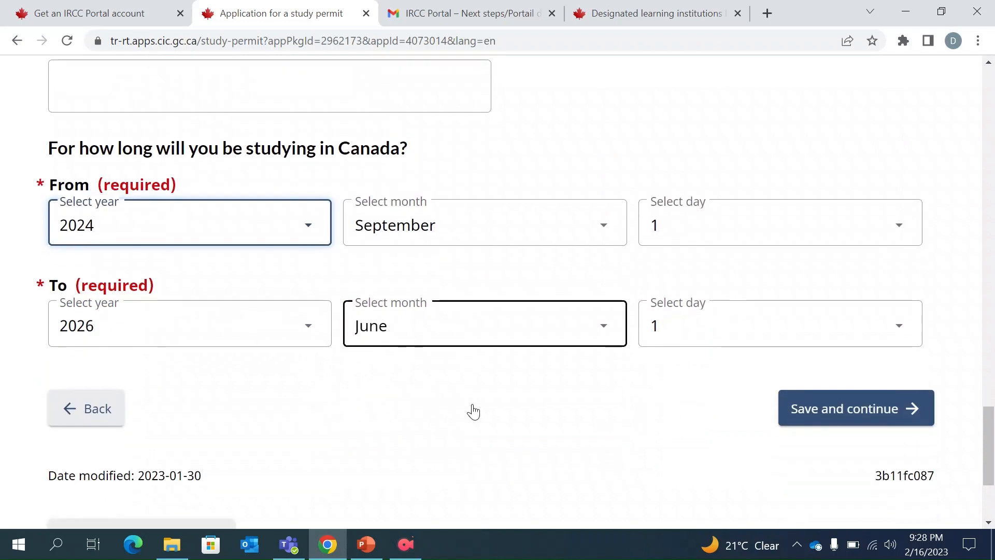
click(833, 408)
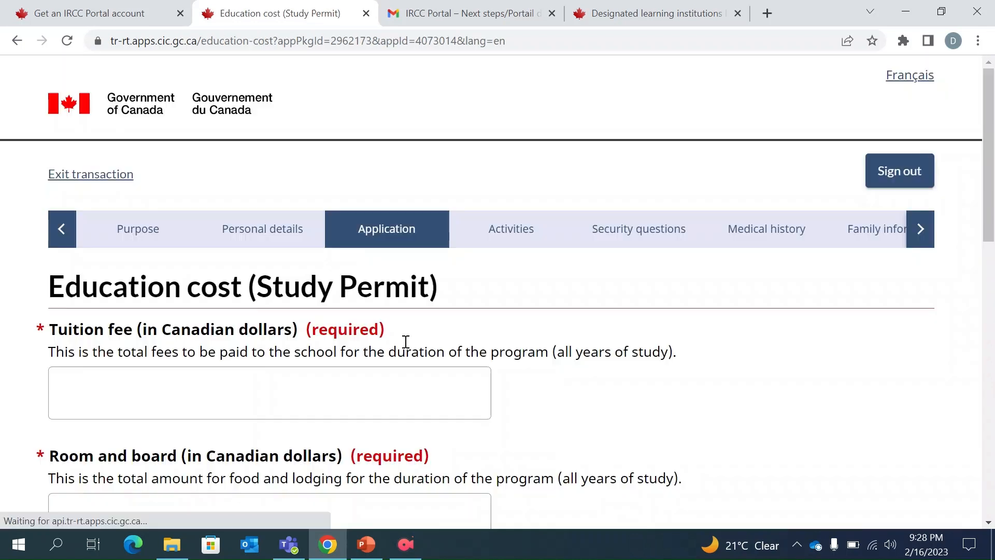
Step: Examine what the tuition fee, room and board, and other cost fields ask for and which years of study they cover
scroll(406, 342, down, 1)
click(406, 346)
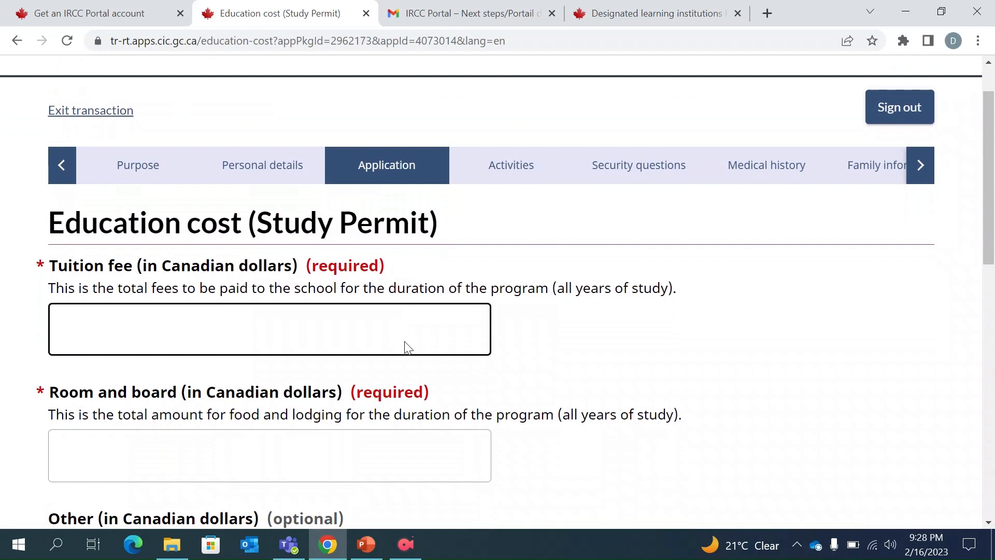
scroll(407, 347, down, 2)
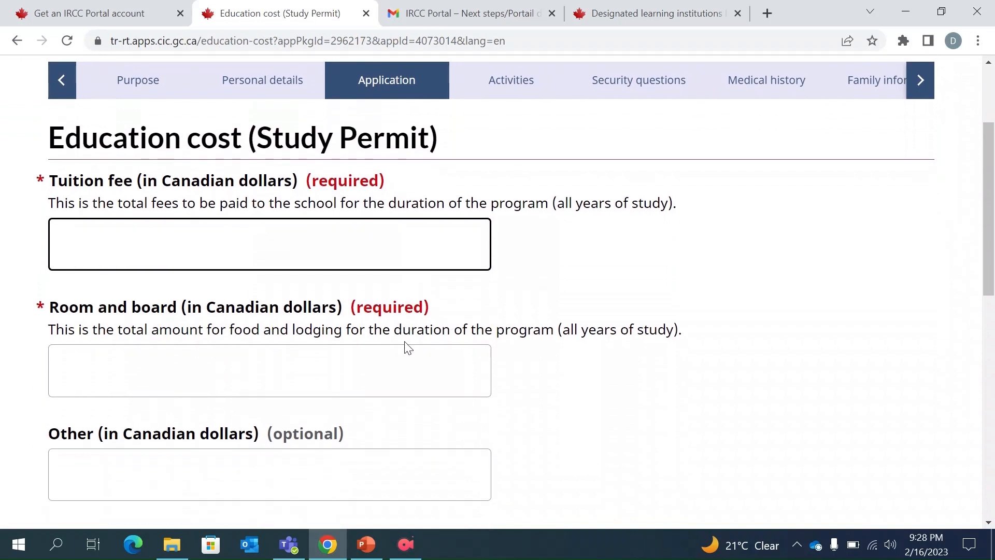
drag(134, 187, 50, 182)
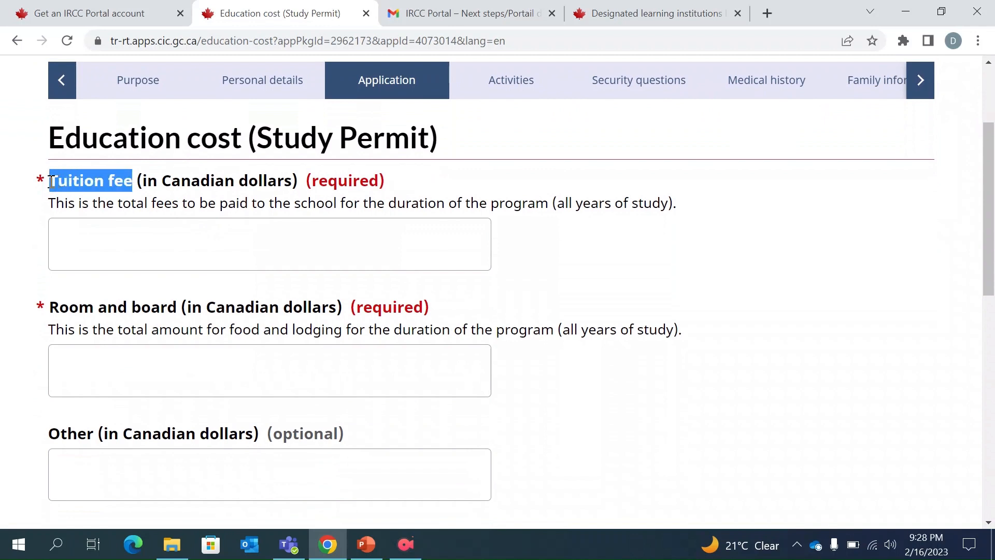
drag(176, 315, 61, 309)
scroll(62, 301, down, 1)
scroll(62, 301, down, 1)
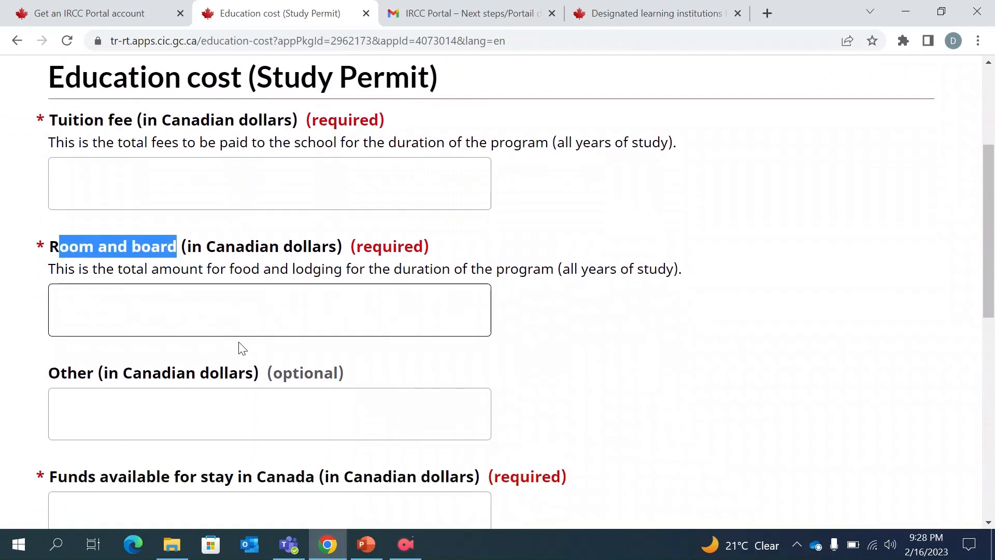
drag(342, 273, 234, 272)
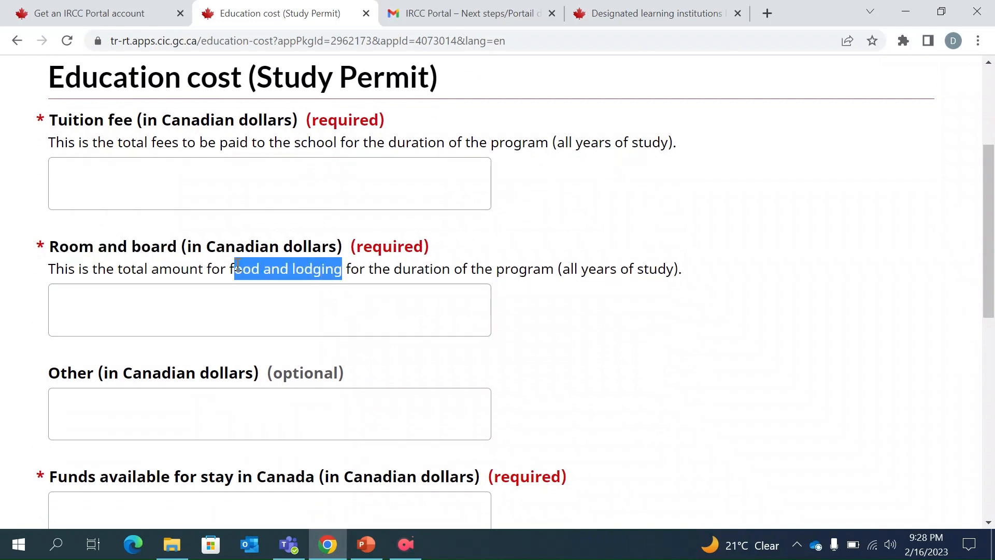
scroll(235, 265, down, 1)
drag(259, 308, 54, 303)
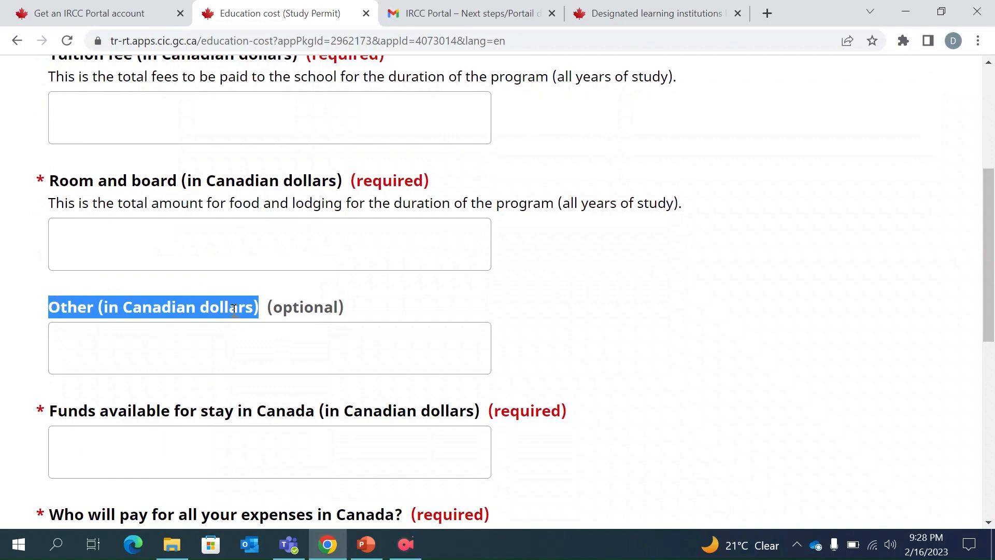
double_click(303, 310)
scroll(304, 312, up, 3)
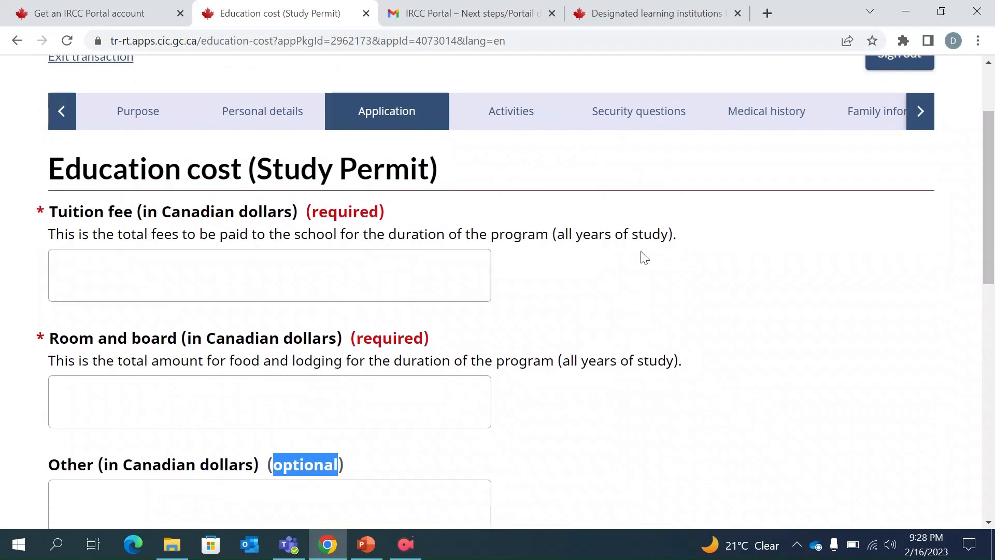
drag(668, 234, 558, 234)
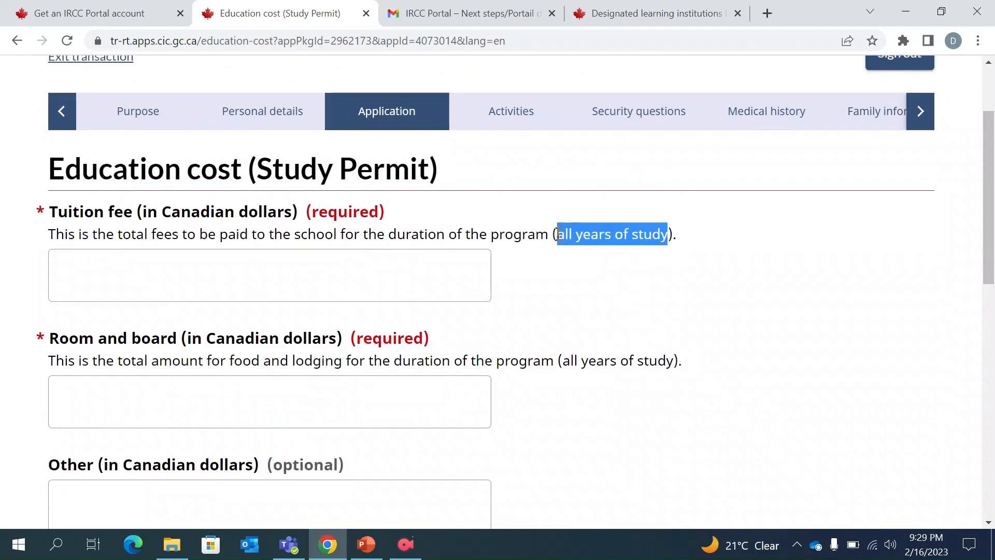
drag(674, 361, 558, 360)
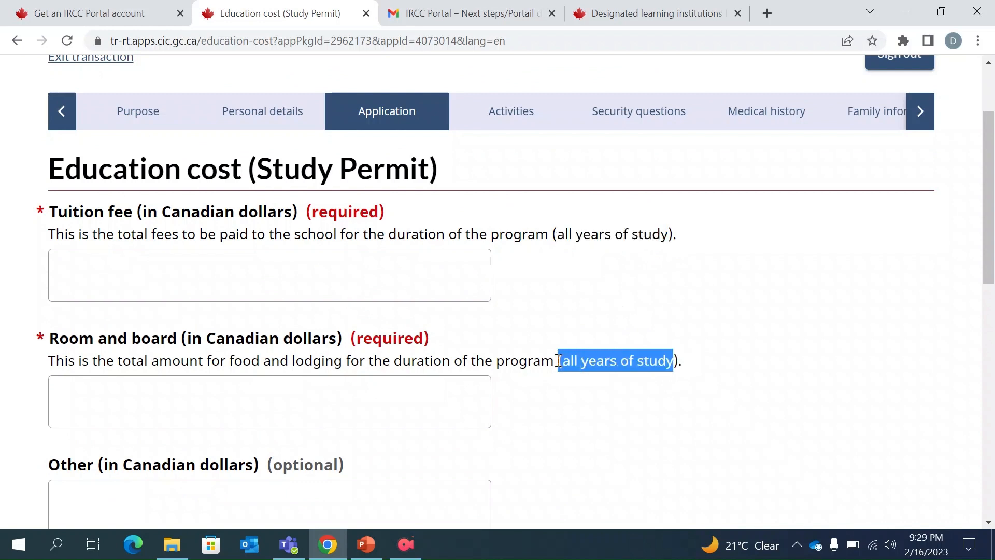
Step: Enter a tuition fee of 25000 and a room and board cost of 10000 Canadian dollars
click(207, 293)
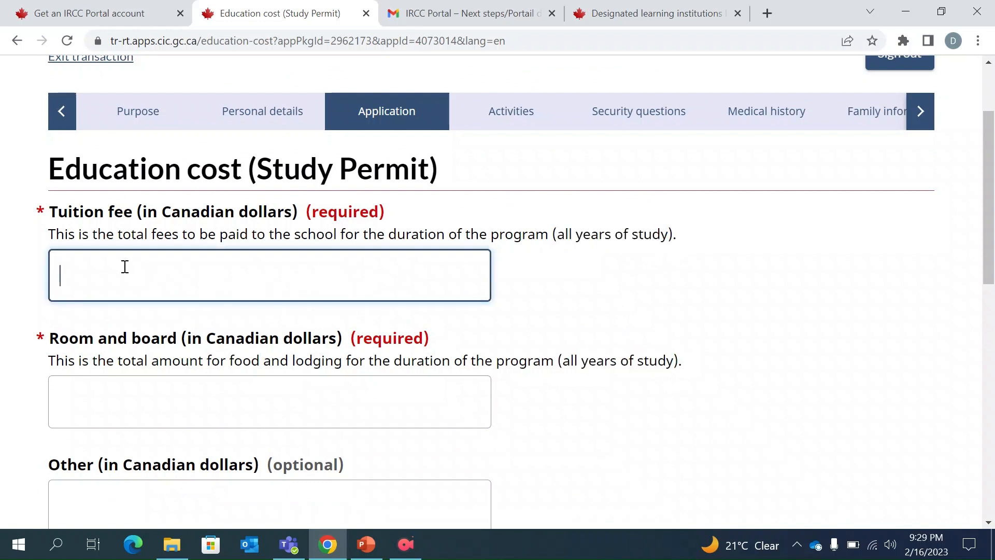
text(25000)
scroll(125, 267, down, 1)
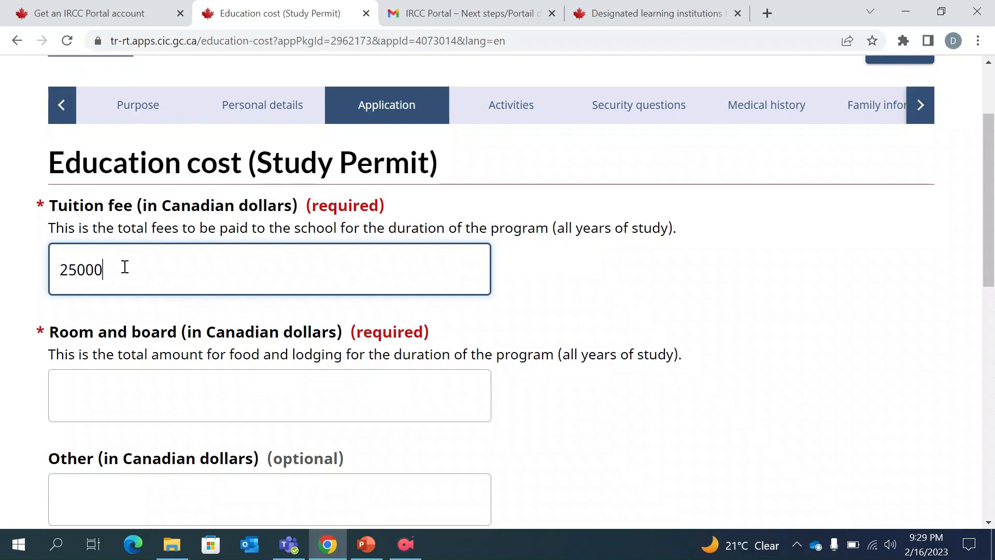
click(123, 372)
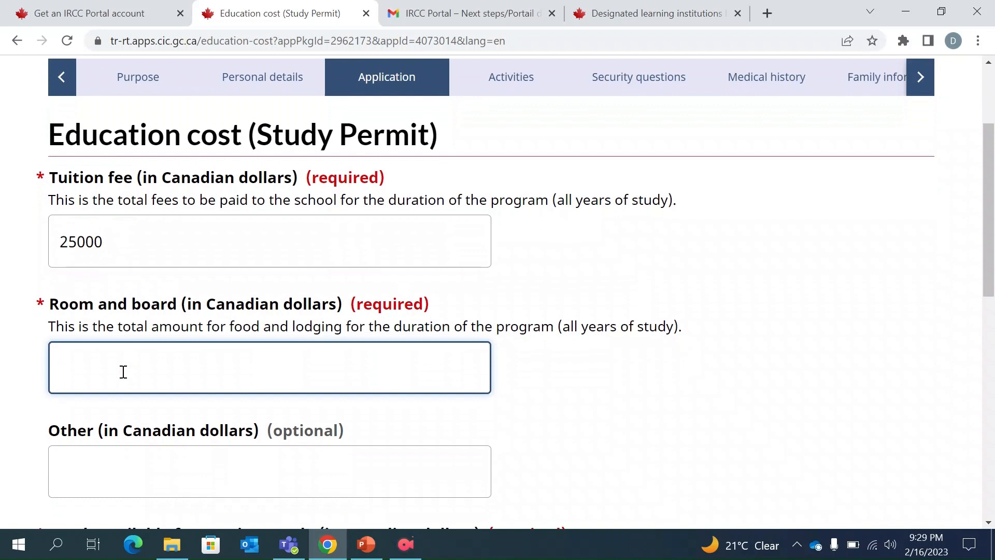
text(10000)
Step: Enter other costs of 5000 and funds available for the stay in Canada of 45000 Canadian dollars
scroll(189, 392, down, 2)
click(118, 392)
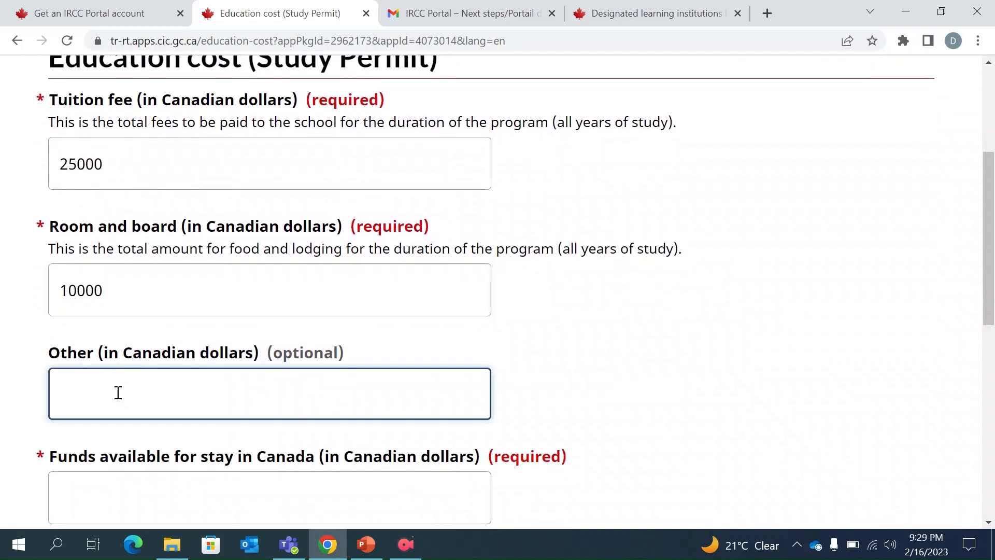
text(5000)
scroll(118, 393, down, 2)
scroll(311, 302, up, 2)
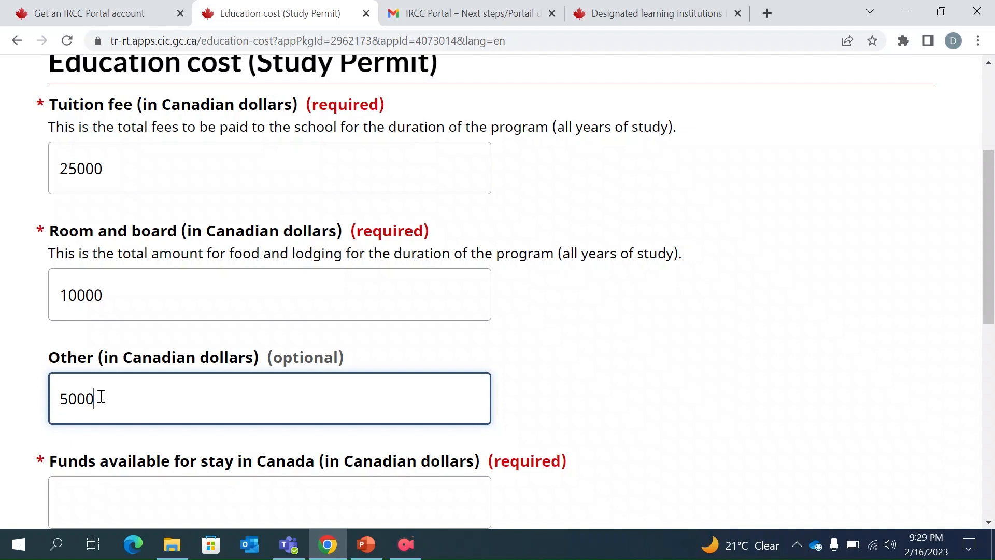
scroll(101, 397, down, 1)
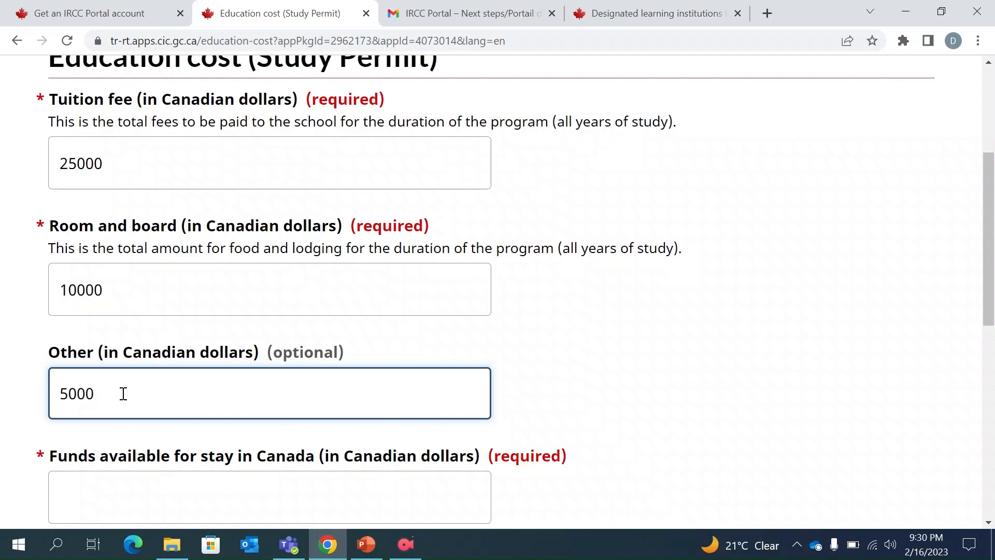
scroll(123, 394, down, 2)
click(114, 422)
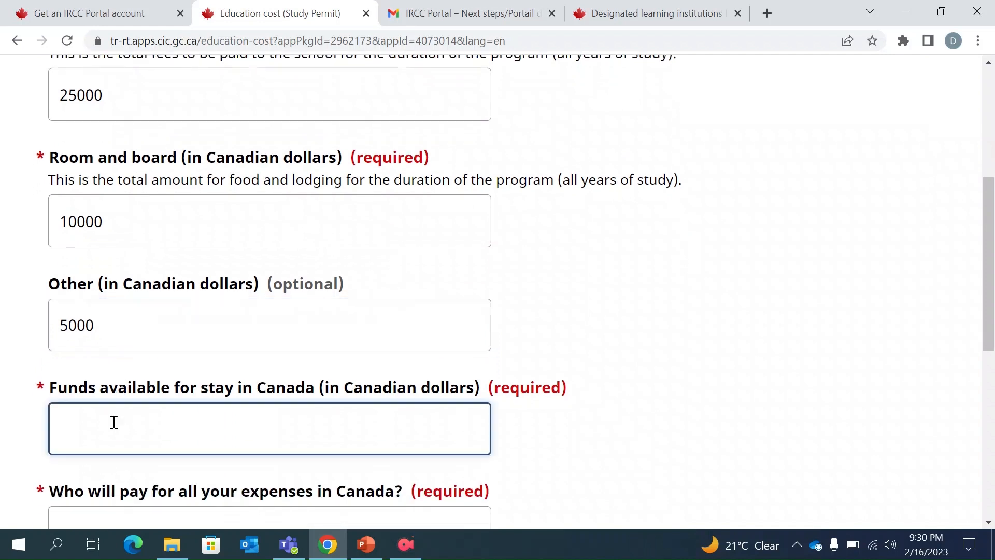
text(45000)
Step: Choose Myself or Parents as payer of all expenses, answer No to receiving financial support, and save the education cost page
scroll(110, 425, down, 1)
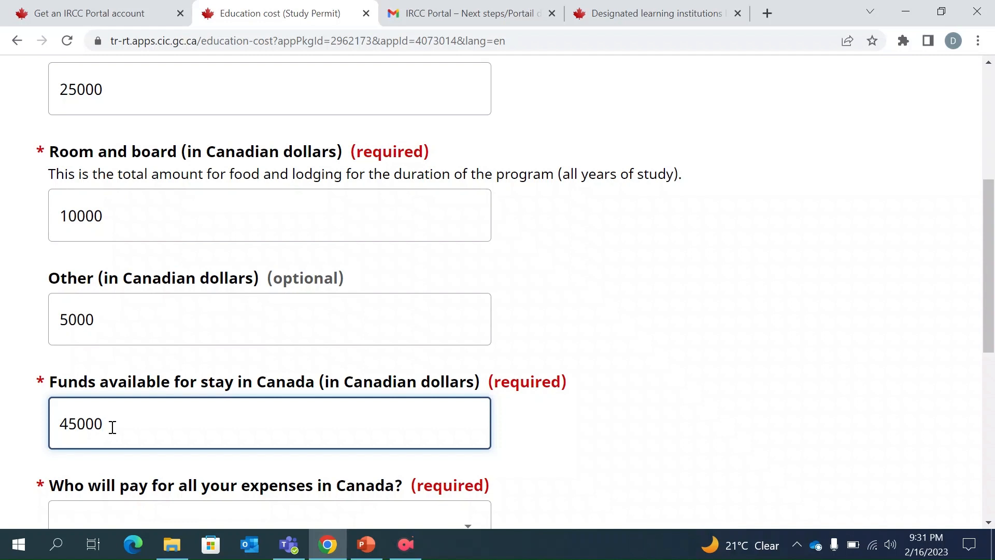
scroll(111, 427, down, 1)
click(397, 491)
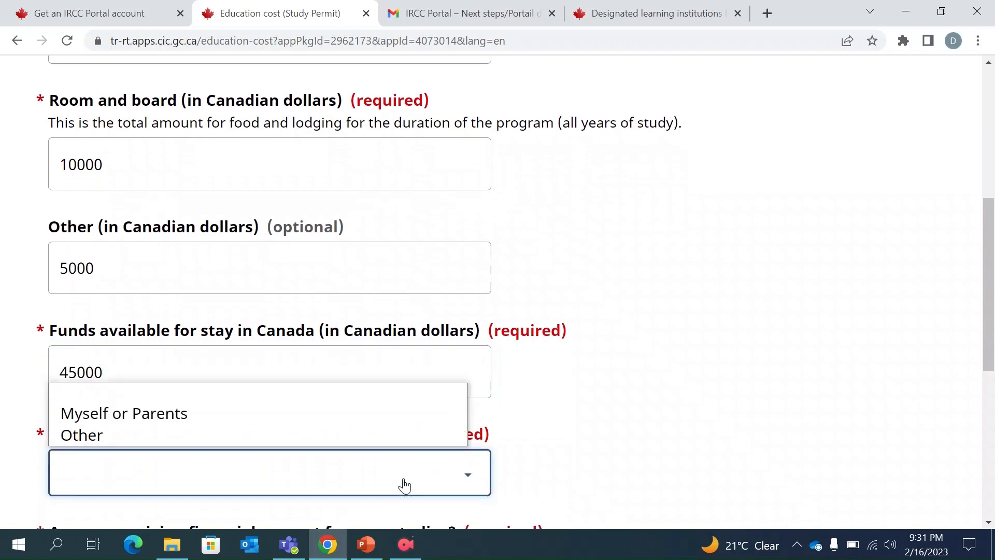
click(238, 413)
scroll(344, 417, down, 4)
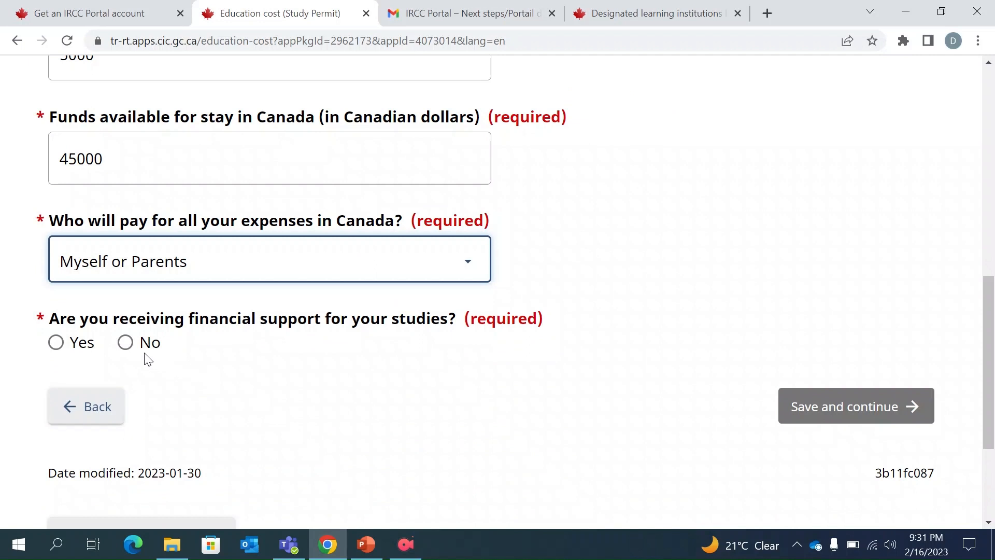
click(461, 320)
drag(460, 320, 39, 313)
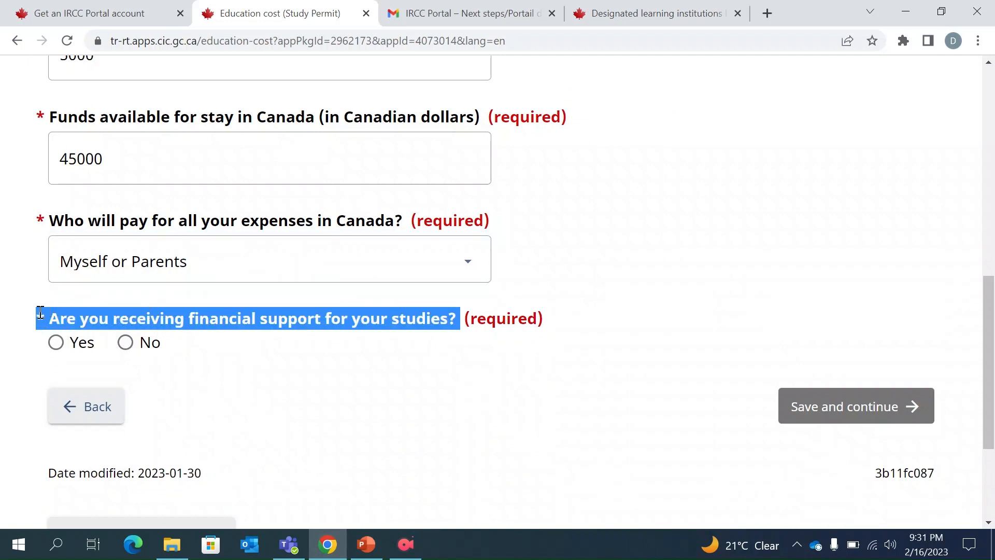
click(136, 349)
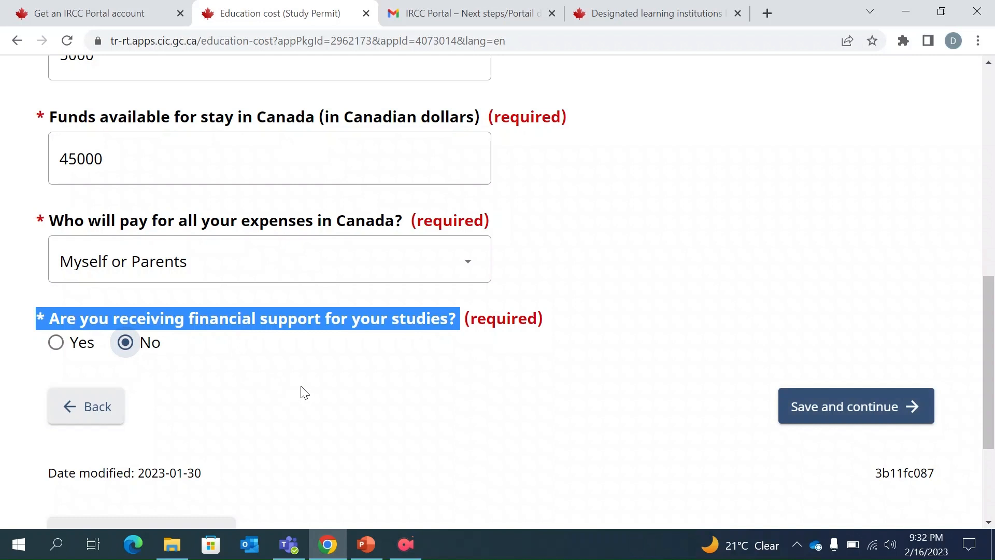
click(824, 419)
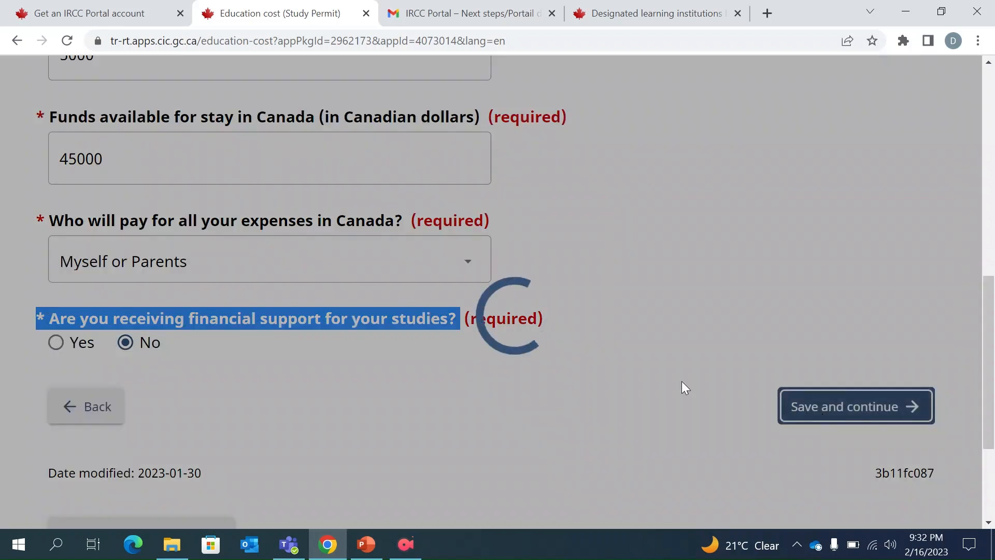
Step: Answer Yes to applying for a co-op work permit and choose the post-secondary co-op work permit type
scroll(367, 327, down, 1)
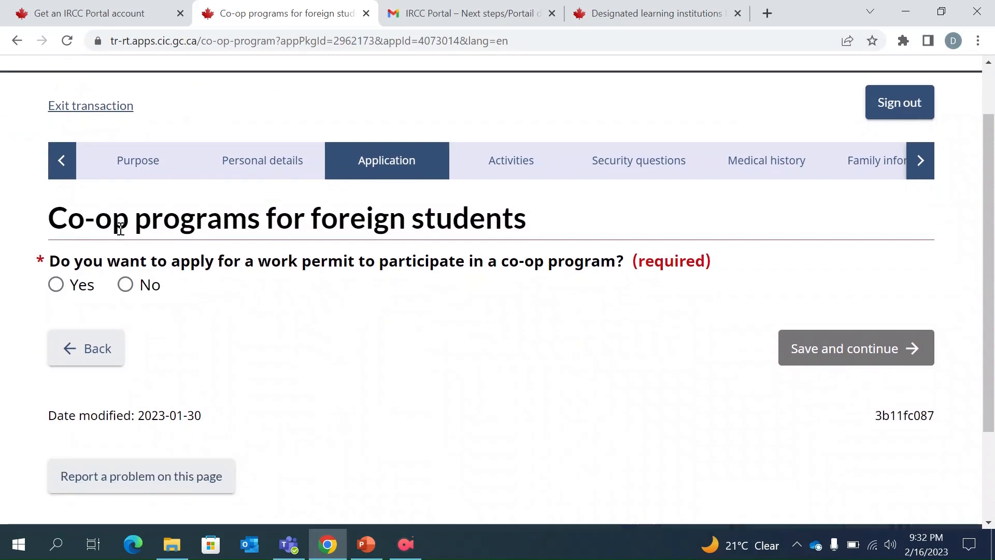
drag(125, 217, 47, 217)
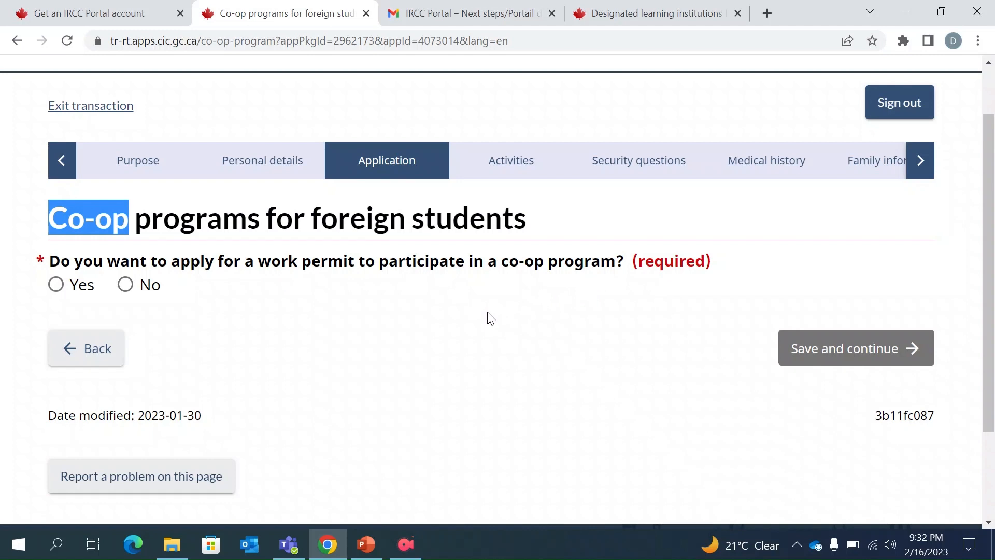
click(56, 285)
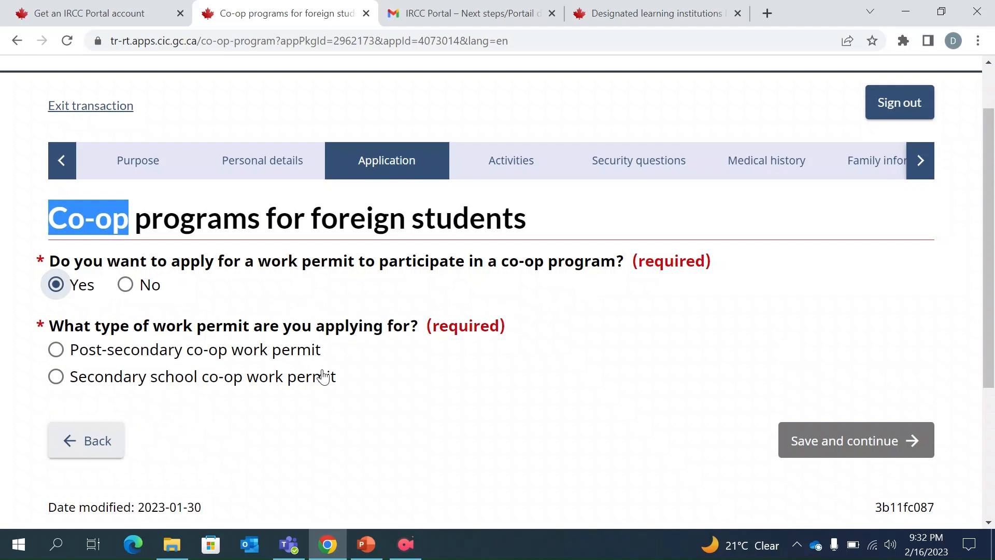
click(233, 351)
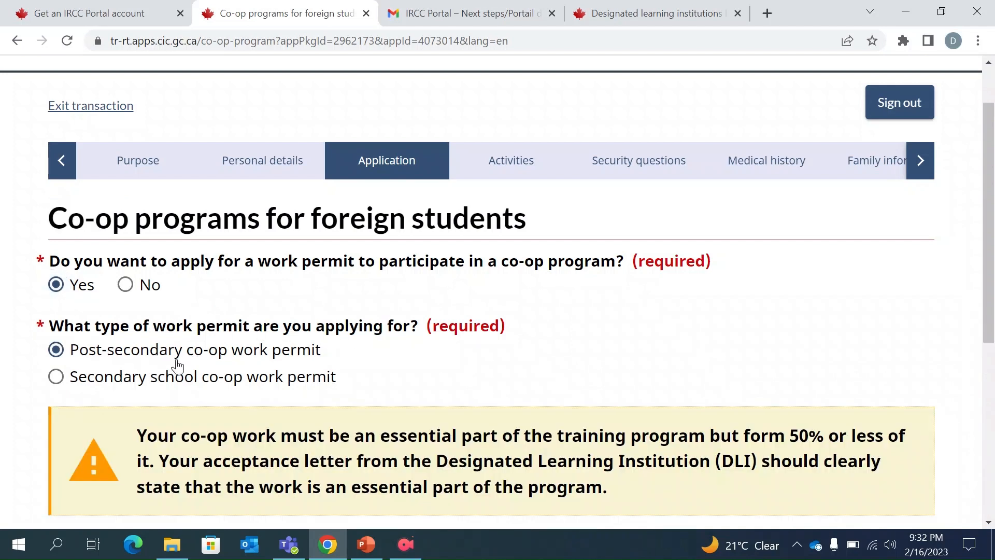
scroll(280, 362, down, 3)
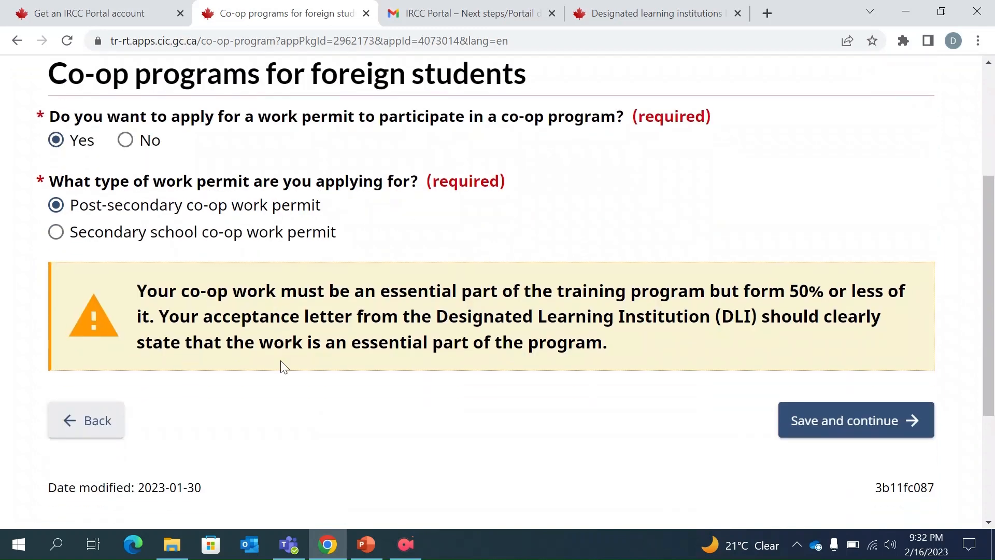
Step: Save the co-op program answers and continue to the Student Direct Stream page
scroll(282, 361, up, 1)
click(842, 477)
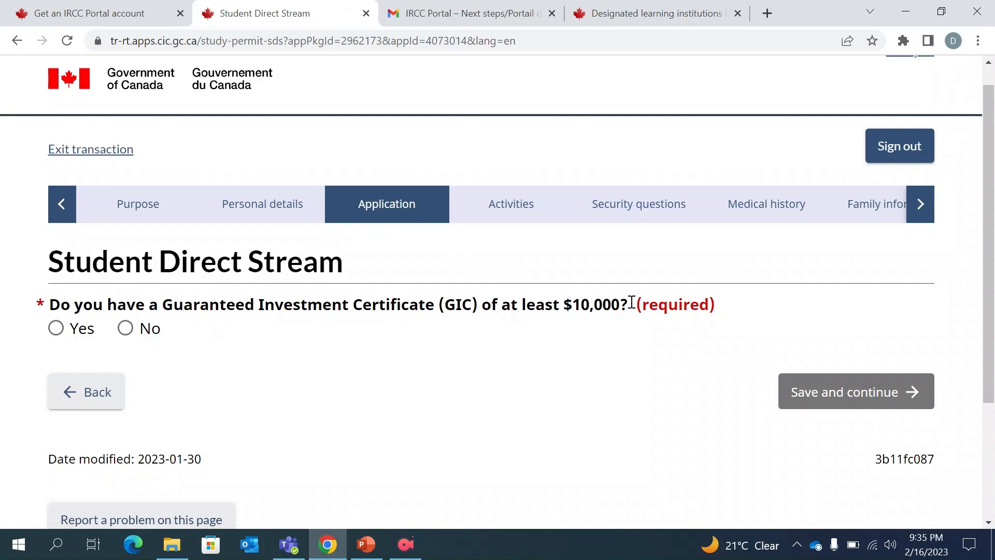
Step: Answer Yes to the GIC, paid tuition, medical exam and 6.0-or-higher questions, choose IELTS as the language test, and review the answers
drag(632, 302, 55, 306)
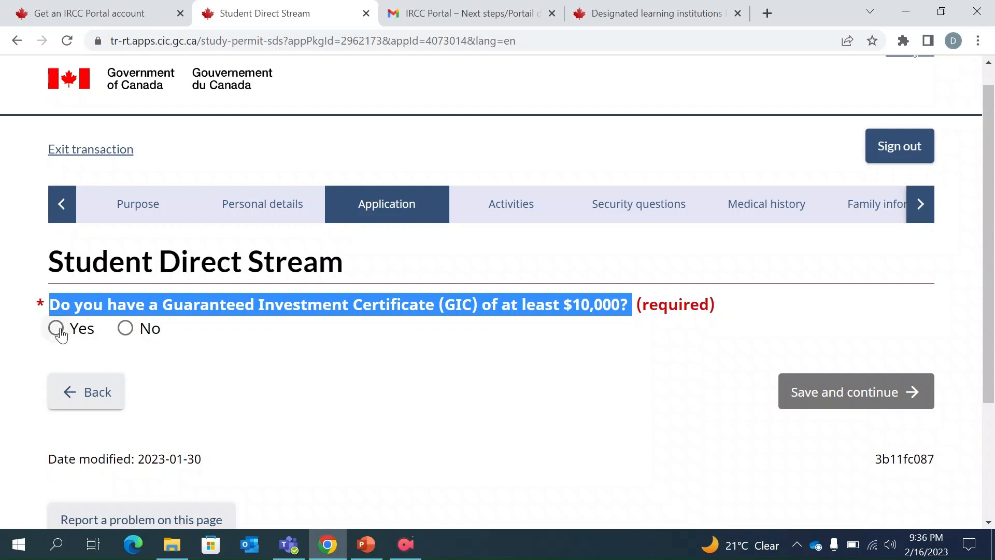
click(57, 328)
scroll(178, 388, down, 1)
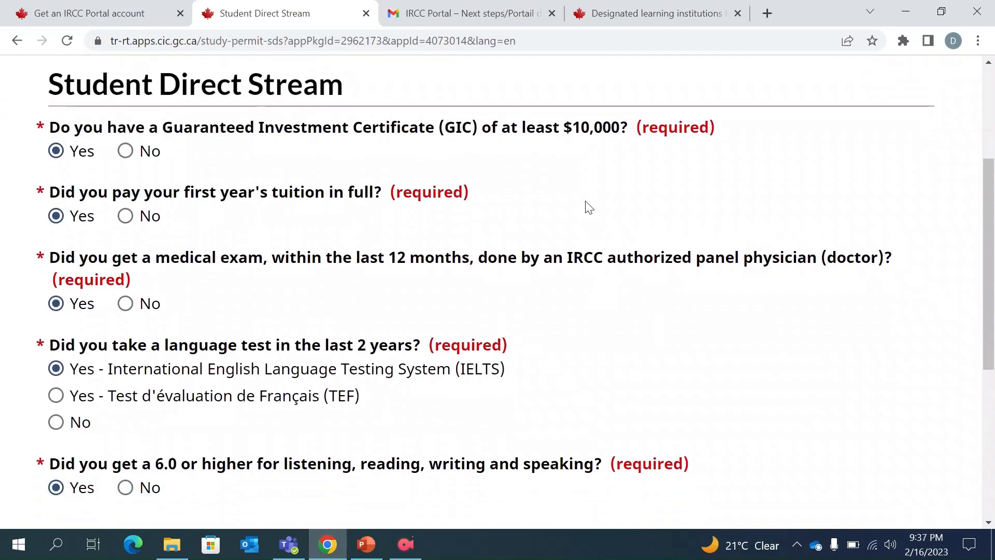
scroll(589, 208, up, 1)
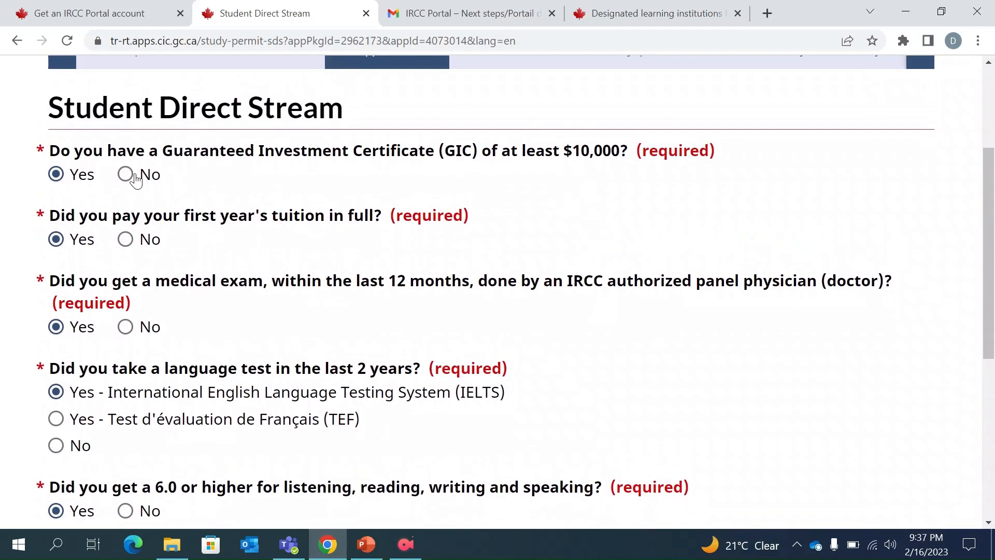
scroll(85, 173, down, 1)
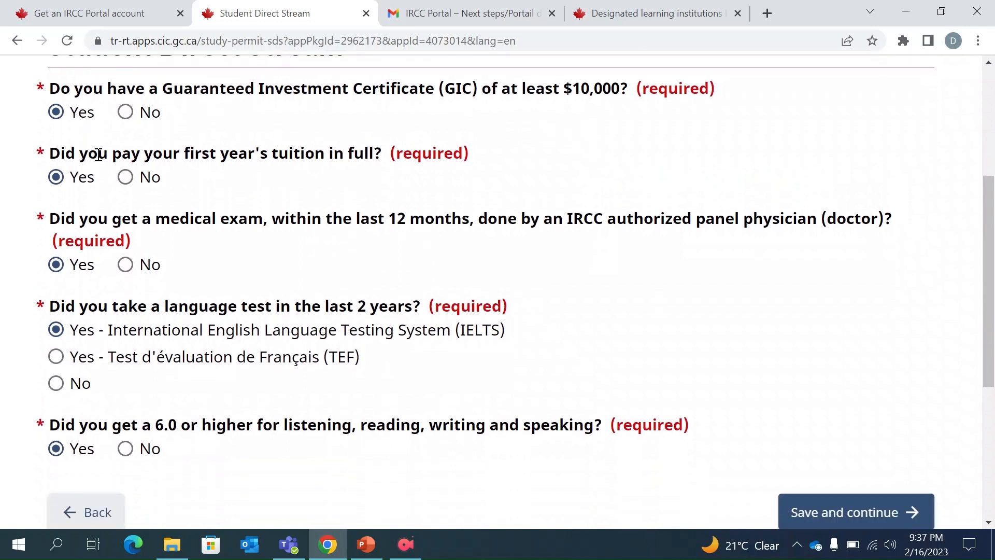
scroll(123, 431, up, 2)
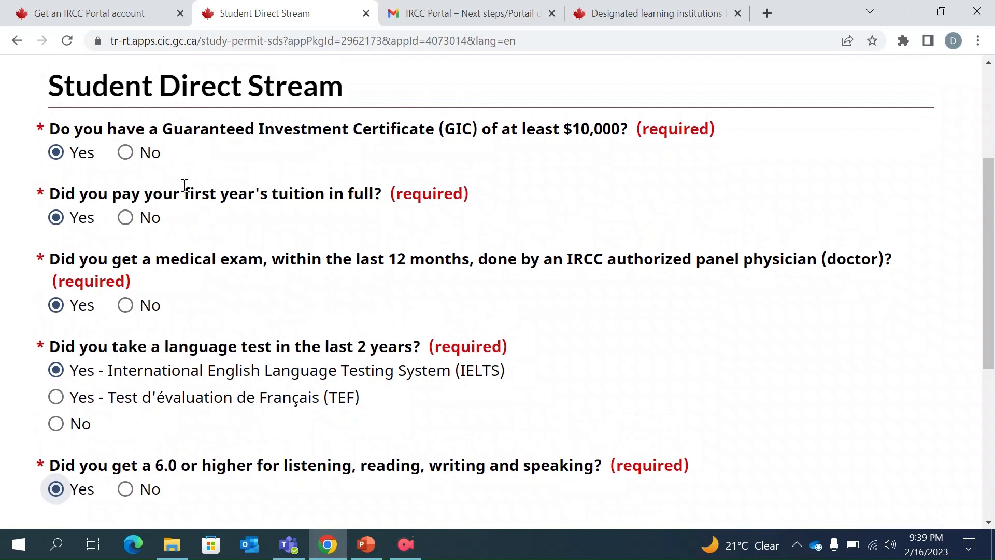
Step: Answer No to having a Guaranteed Investment Certificate of at least $10,000
click(124, 154)
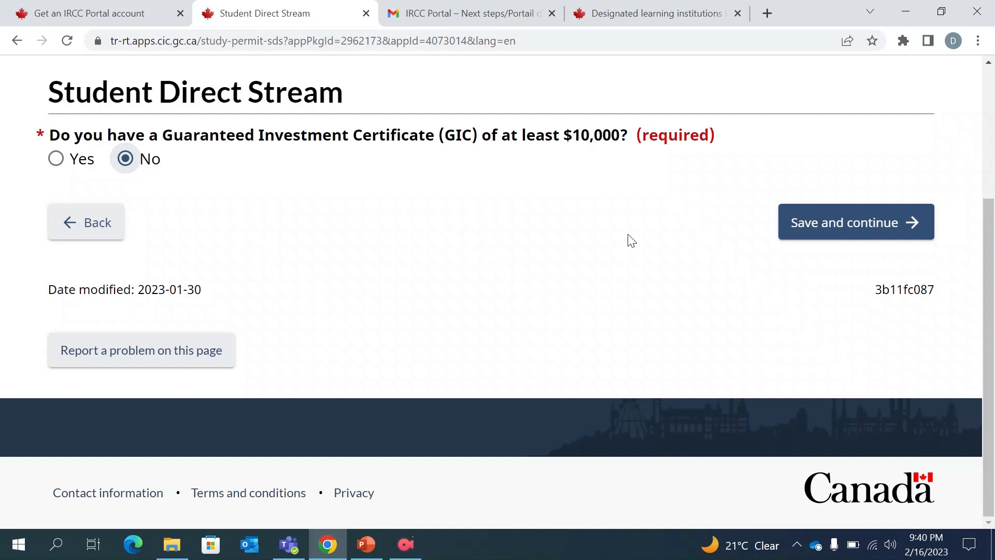
Step: Save the Student Direct Stream answer and, under post-secondary education history, answer Yes to having studied at a post-secondary school
click(829, 222)
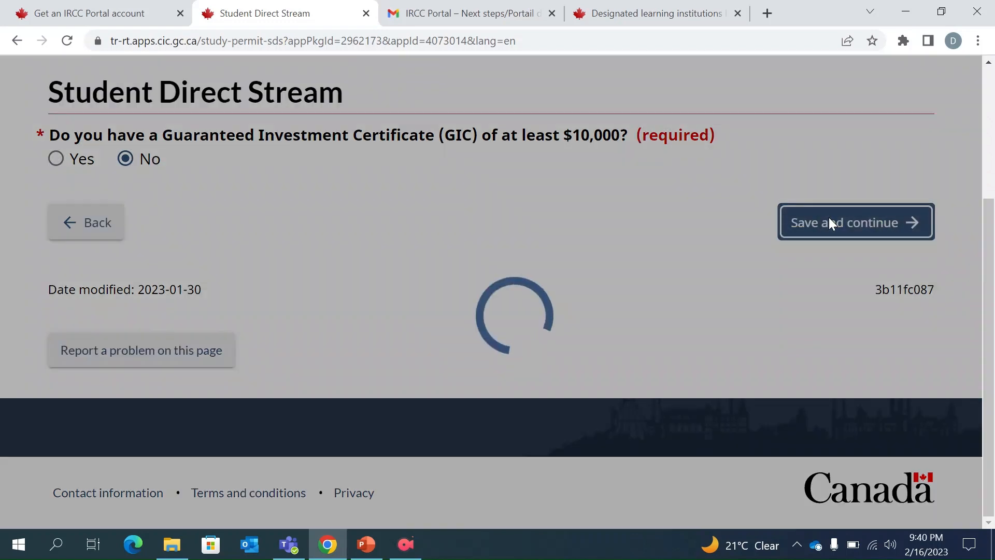
scroll(559, 303, down, 7)
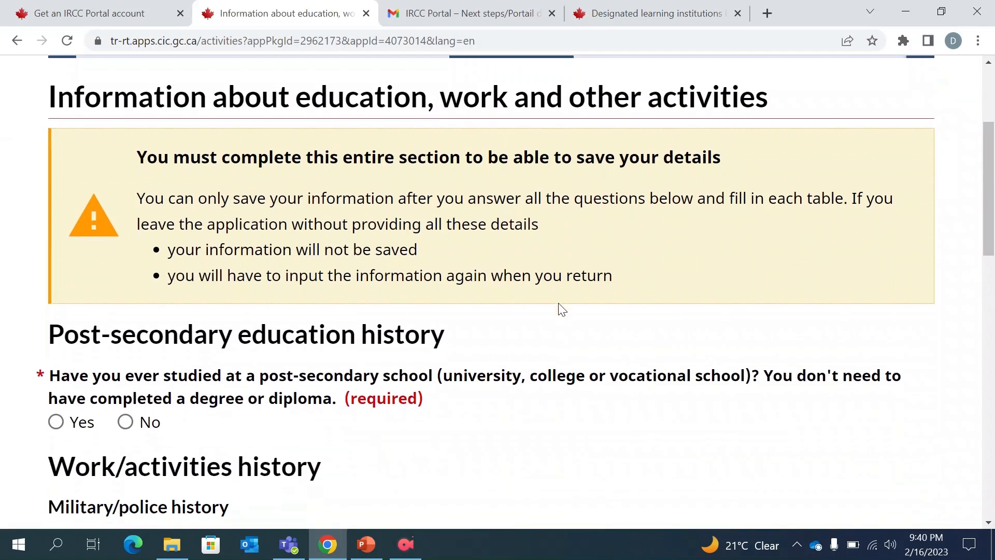
click(56, 229)
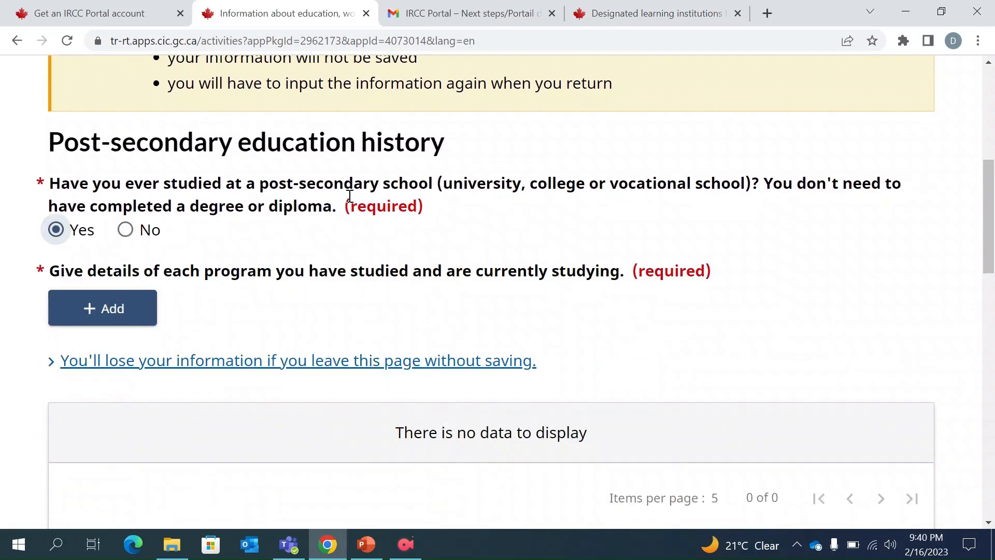
drag(443, 184, 261, 184)
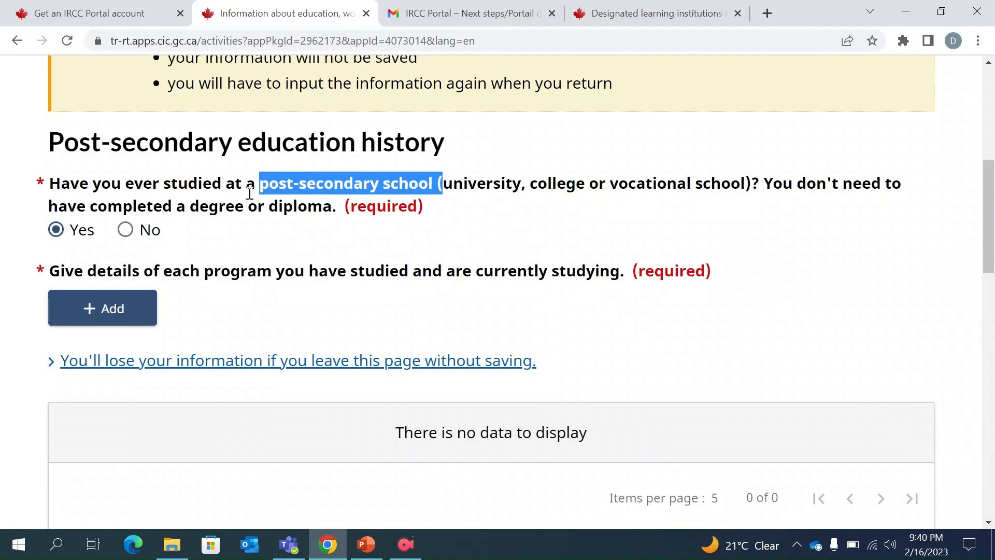
Step: Add an education record for Jadavpur University, January 2014 to January 2017, University - Bachelor's Deg., Computing/IT, with its address in India, and save it
click(112, 313)
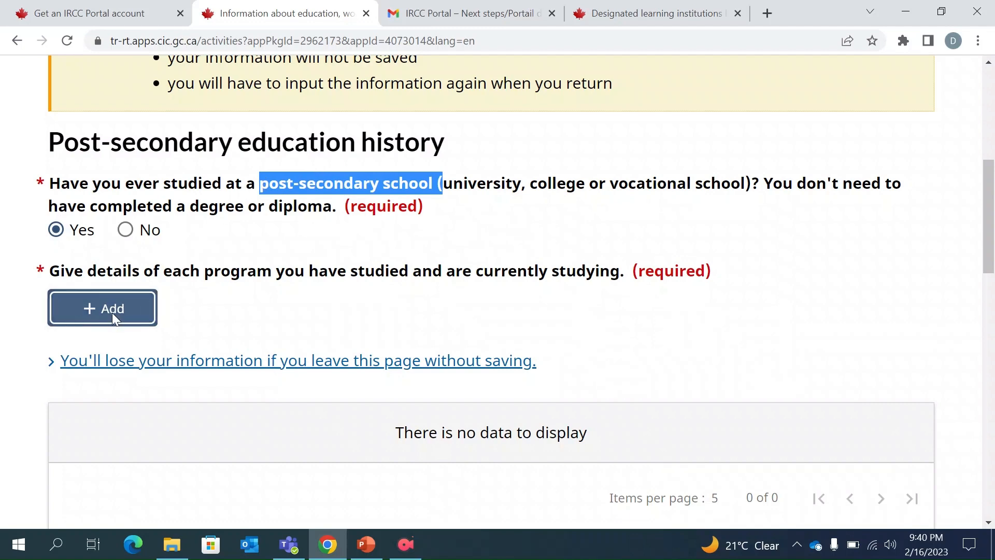
click(335, 245)
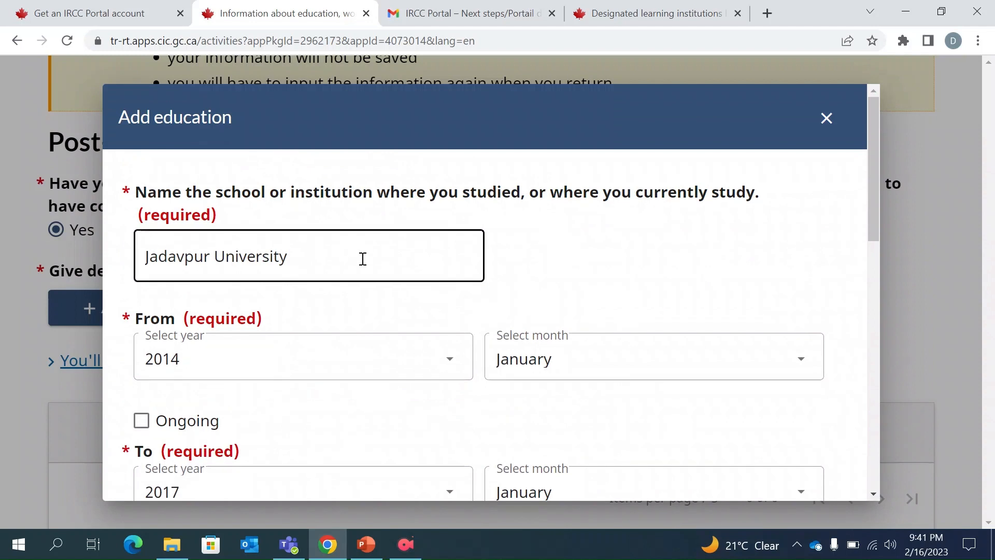
scroll(375, 274, down, 1)
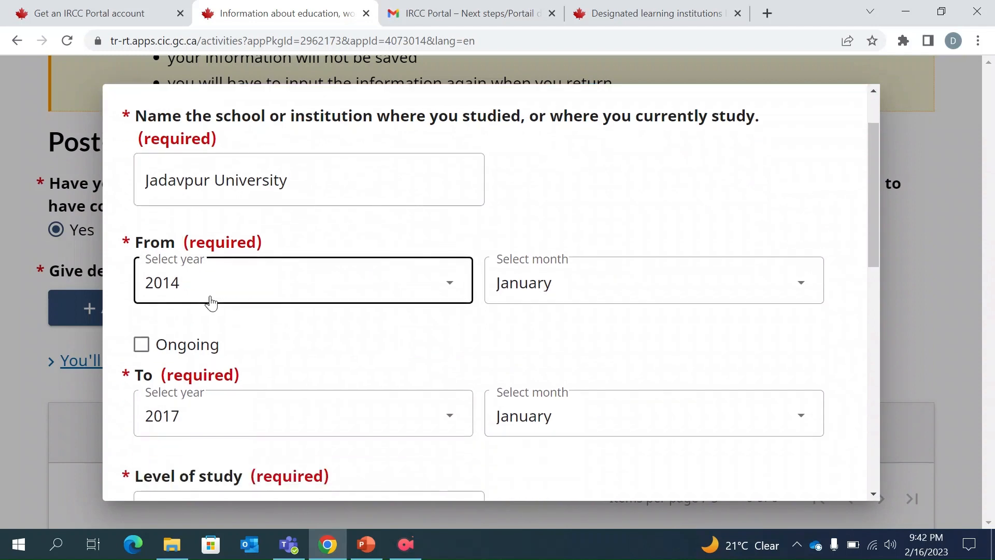
scroll(275, 405, down, 1)
scroll(275, 404, down, 4)
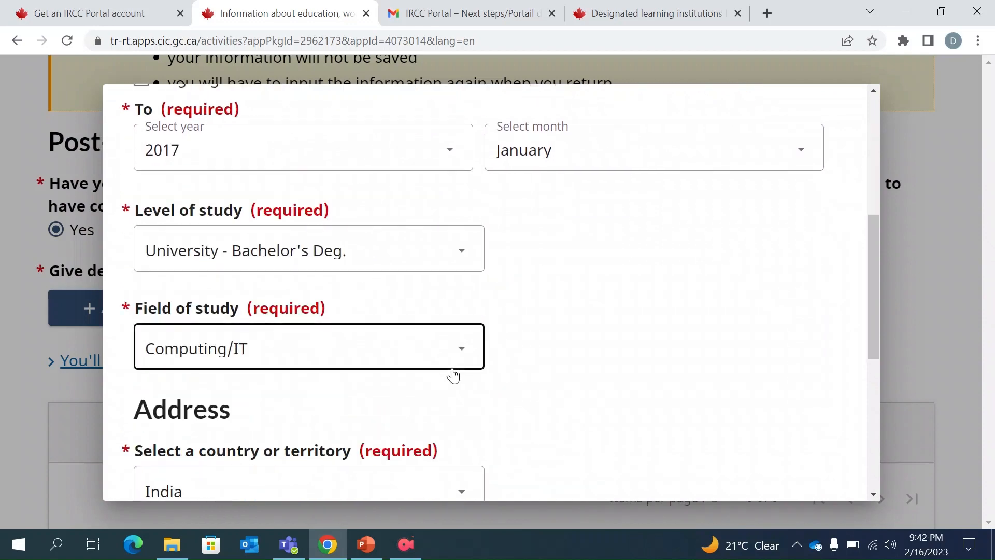
scroll(451, 373, down, 2)
scroll(347, 358, down, 4)
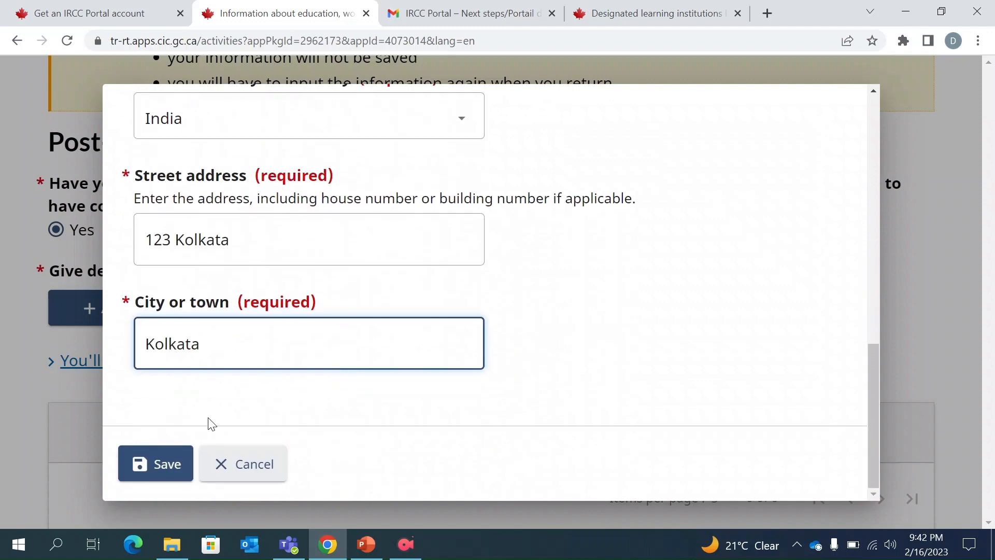
click(161, 460)
Step: Answer No to having served in any military, militia, civil defence unit, security organization or police force
scroll(402, 309, down, 10)
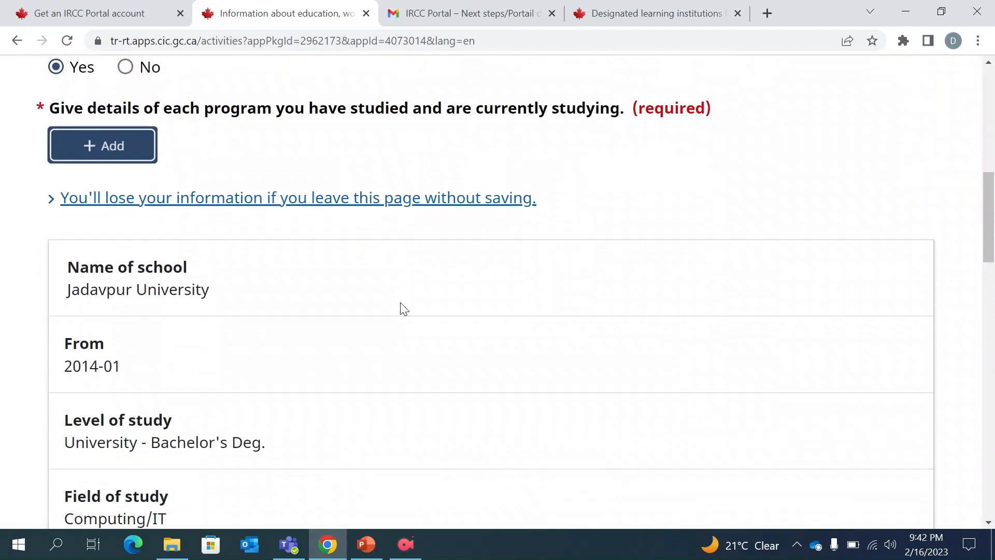
scroll(404, 309, down, 4)
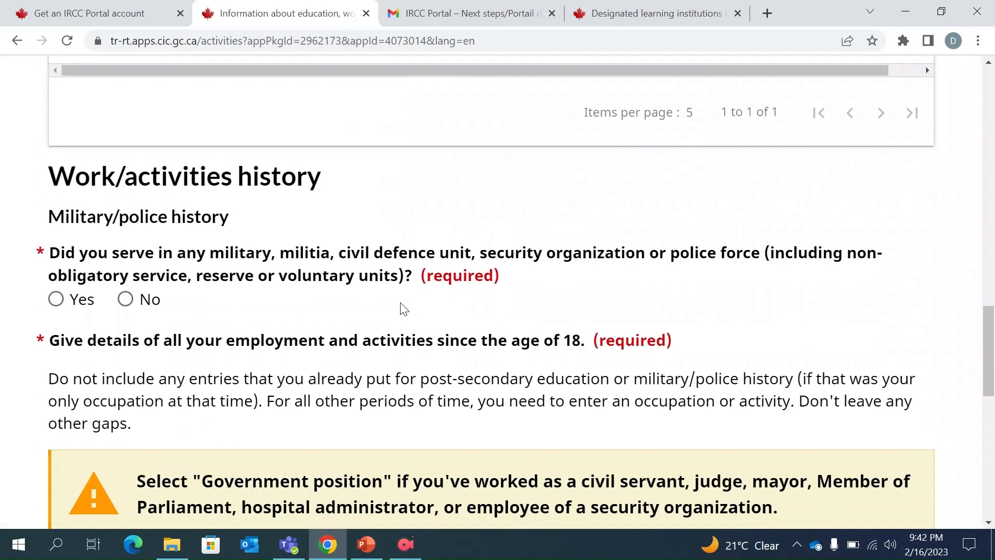
scroll(276, 270, down, 1)
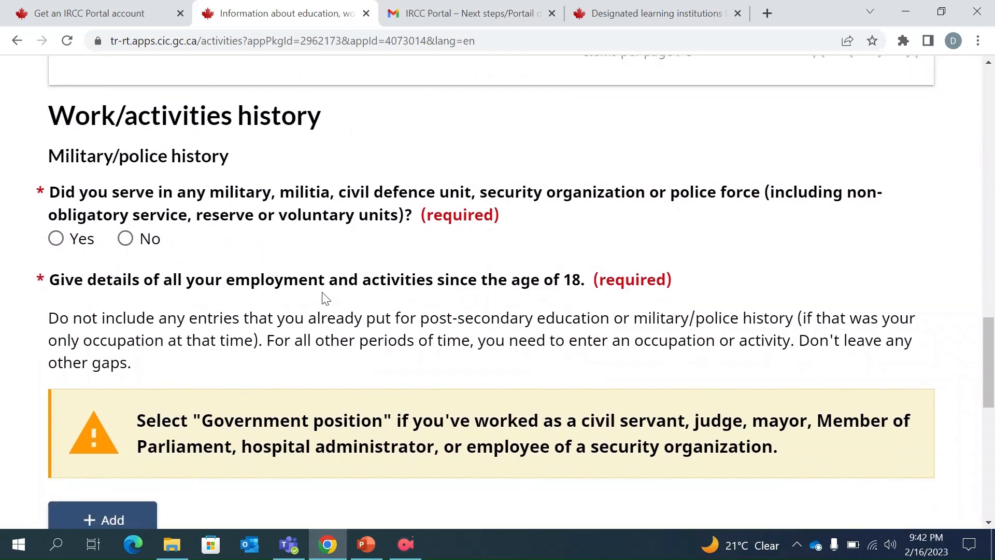
drag(210, 192, 337, 194)
click(125, 238)
Step: Add an employment entry since age 18, starting January 2014 and marked Ongoing, with Unemployed as the work/activity
scroll(390, 289, down, 1)
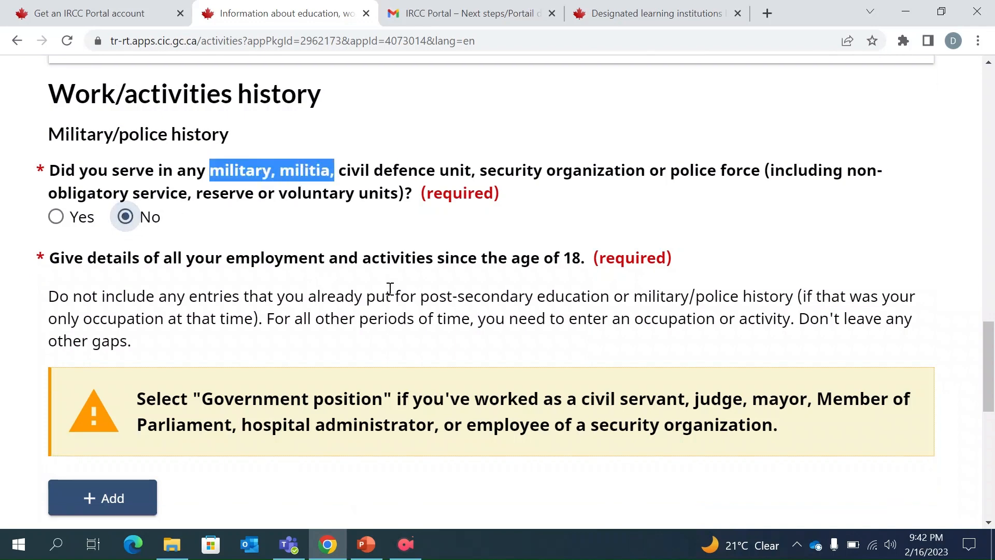
scroll(390, 289, down, 2)
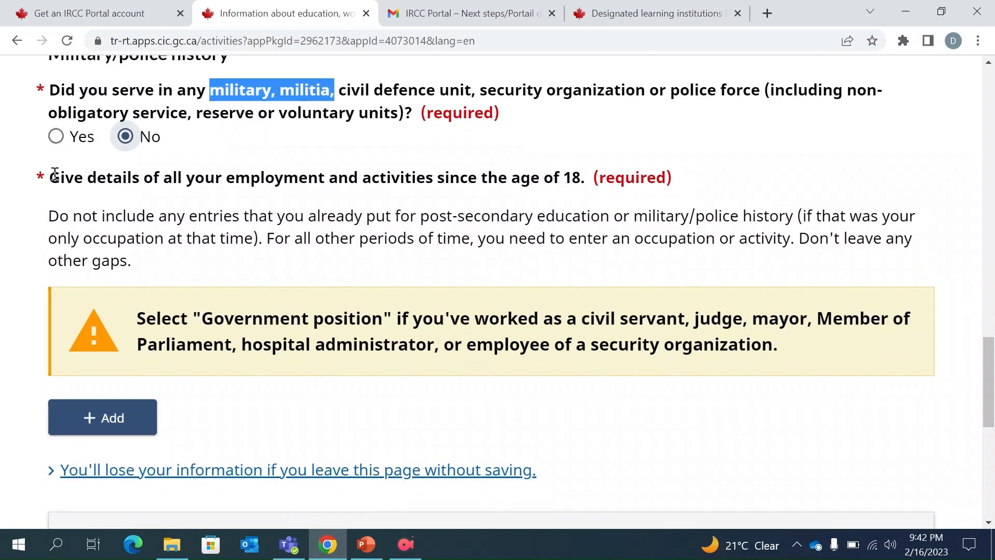
drag(54, 174, 583, 180)
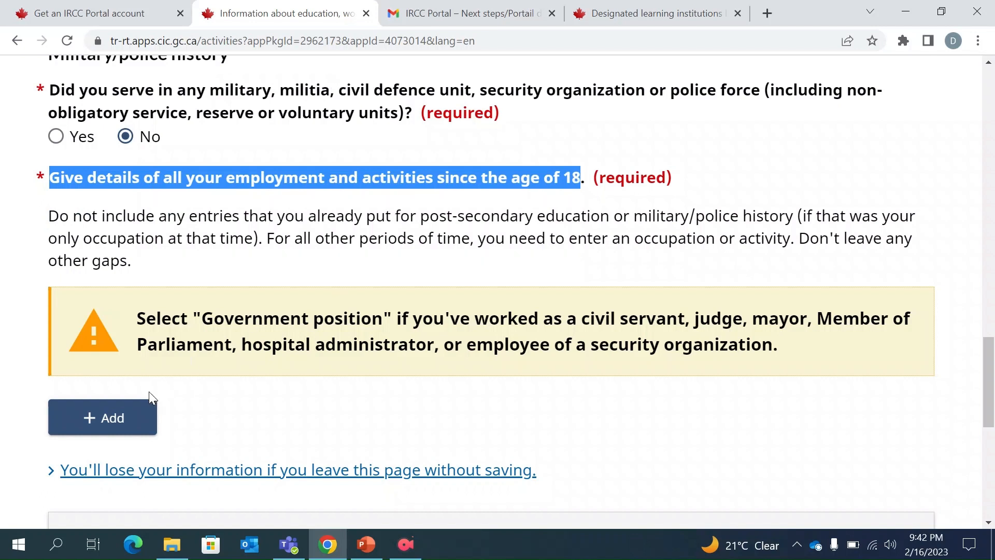
scroll(109, 446, down, 1)
click(125, 350)
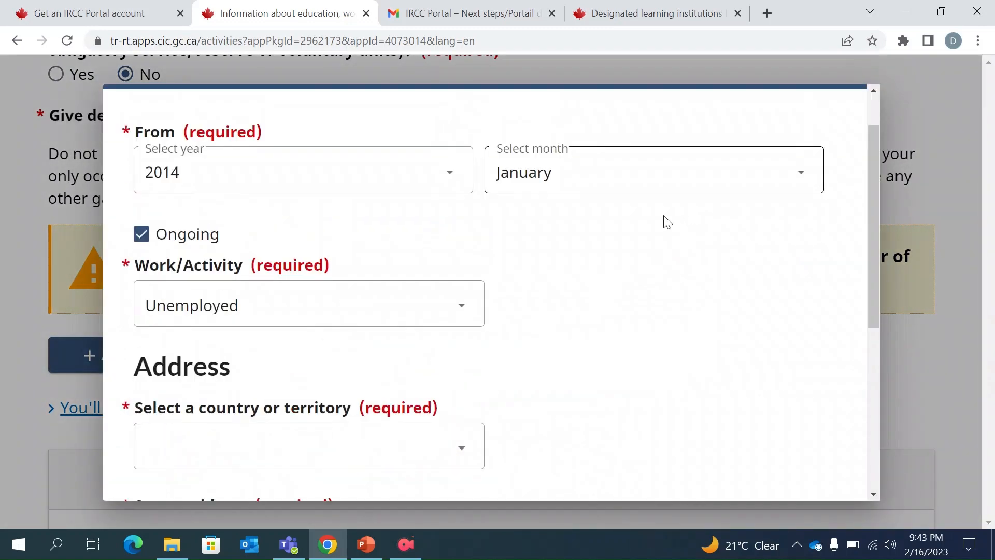
scroll(666, 222, up, 1)
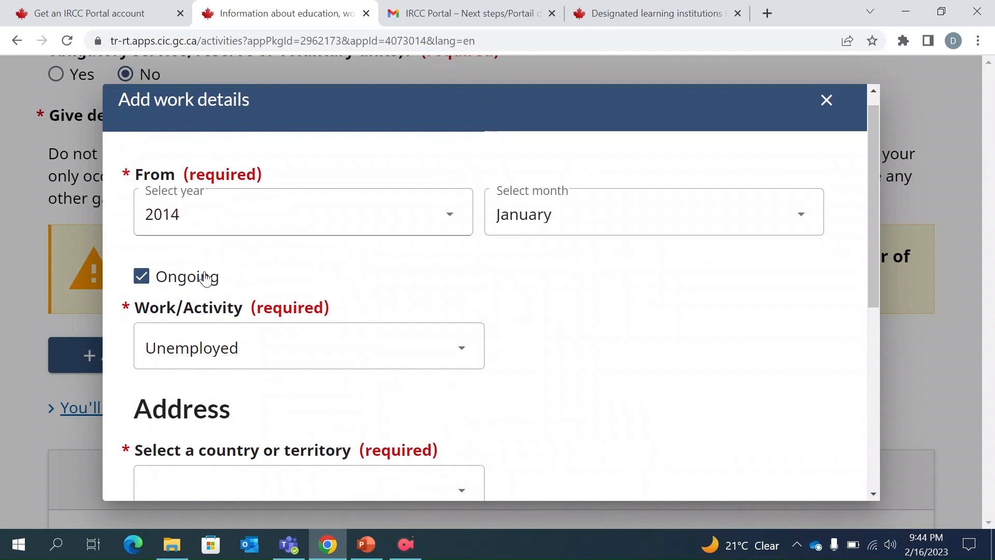
click(296, 348)
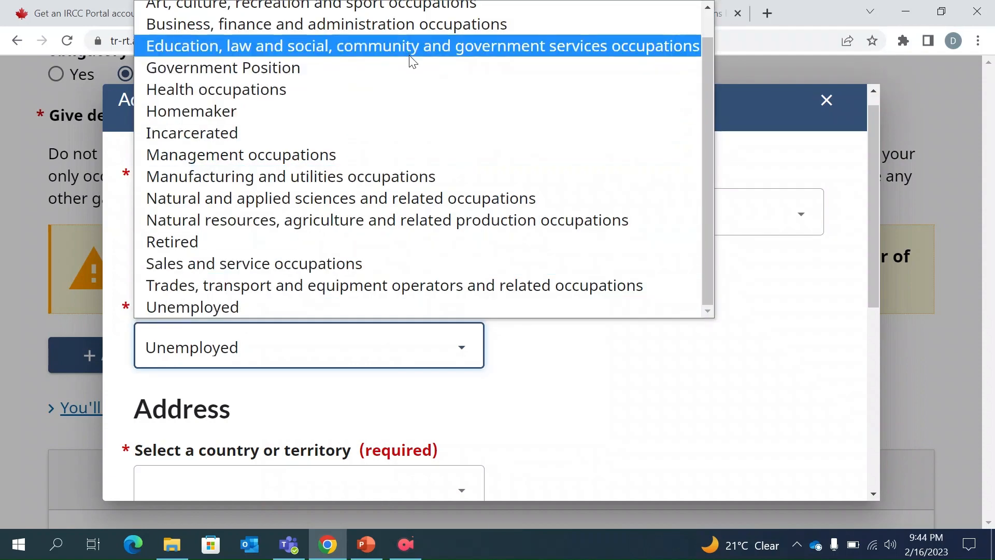
scroll(394, 91, up, 1)
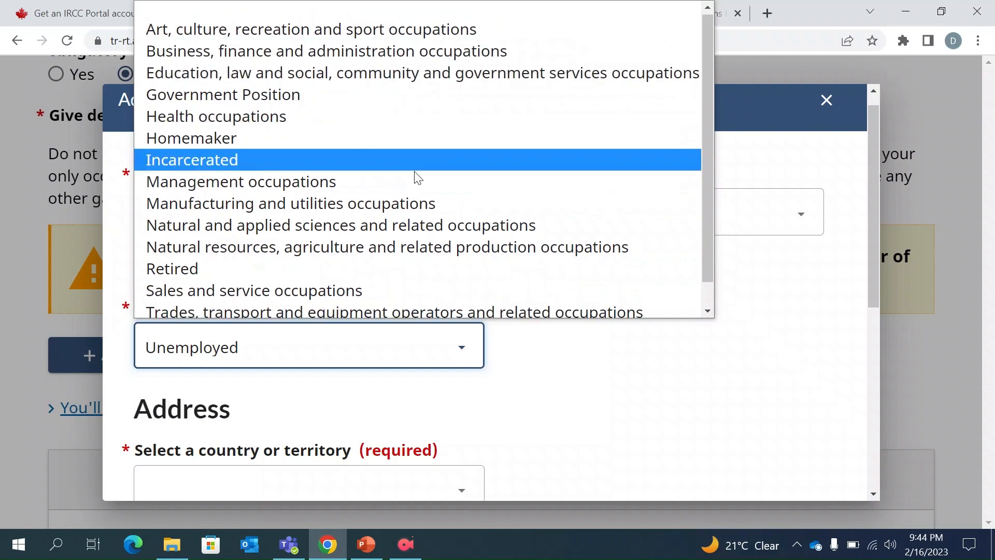
scroll(394, 218, down, 1)
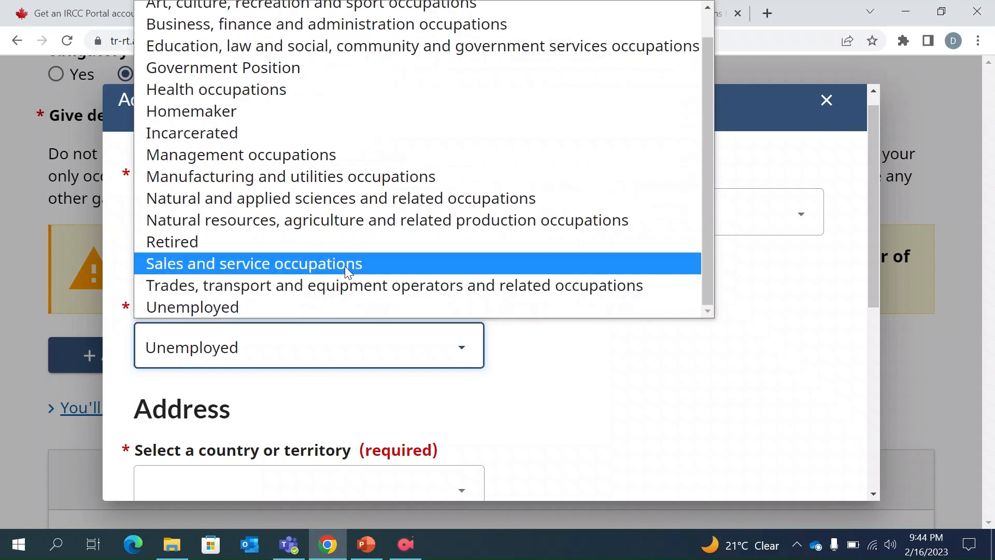
click(270, 311)
Step: Set the work entry's country to India and fill in its street address and city
scroll(299, 332, down, 2)
click(363, 377)
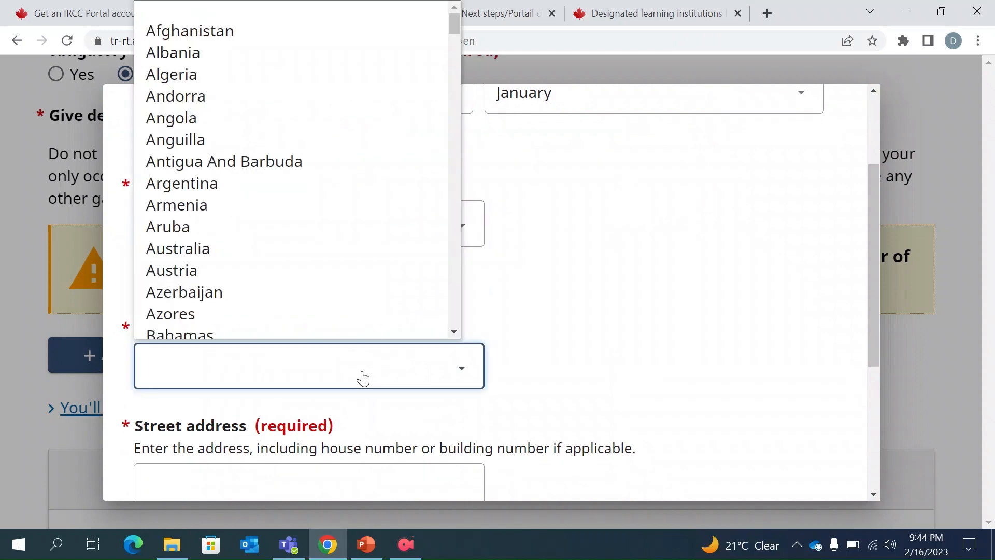
text(ind)
key(Return)
scroll(363, 378, down, 3)
click(244, 349)
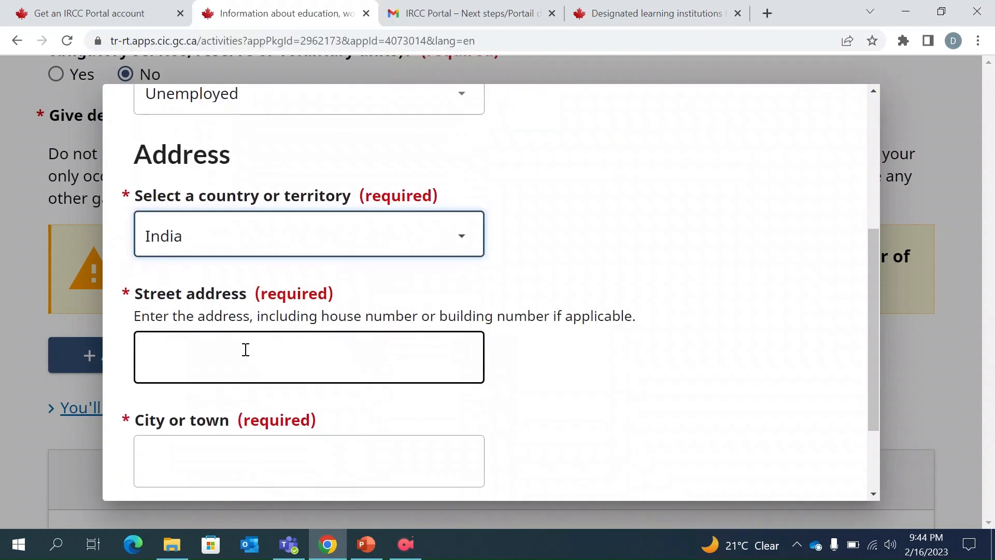
text(123 Kolkata)
scroll(244, 349, down, 2)
click(196, 351)
text(Kolkata)
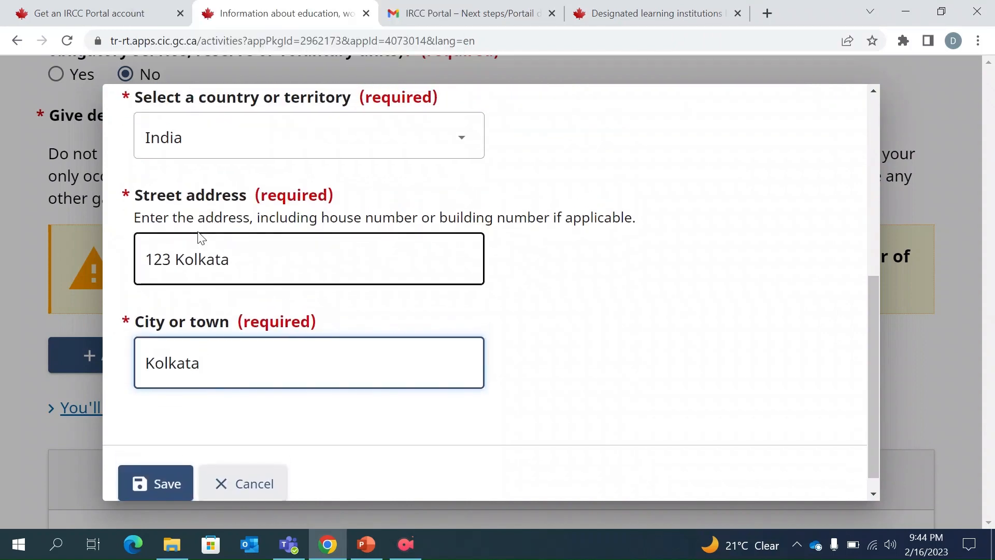
Step: Review the completed work details and save the entry
scroll(202, 251, up, 2)
scroll(210, 215, up, 2)
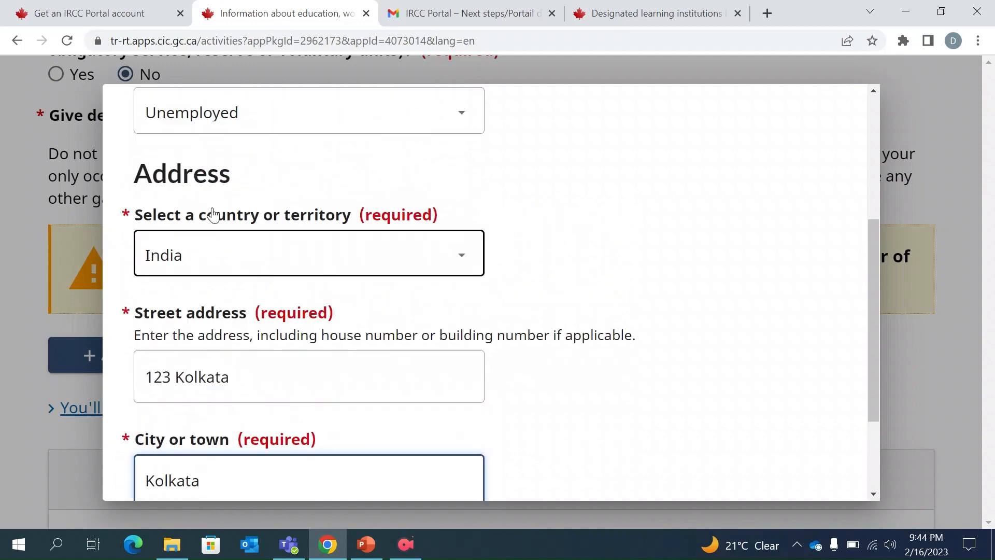
scroll(212, 212, down, 4)
click(155, 456)
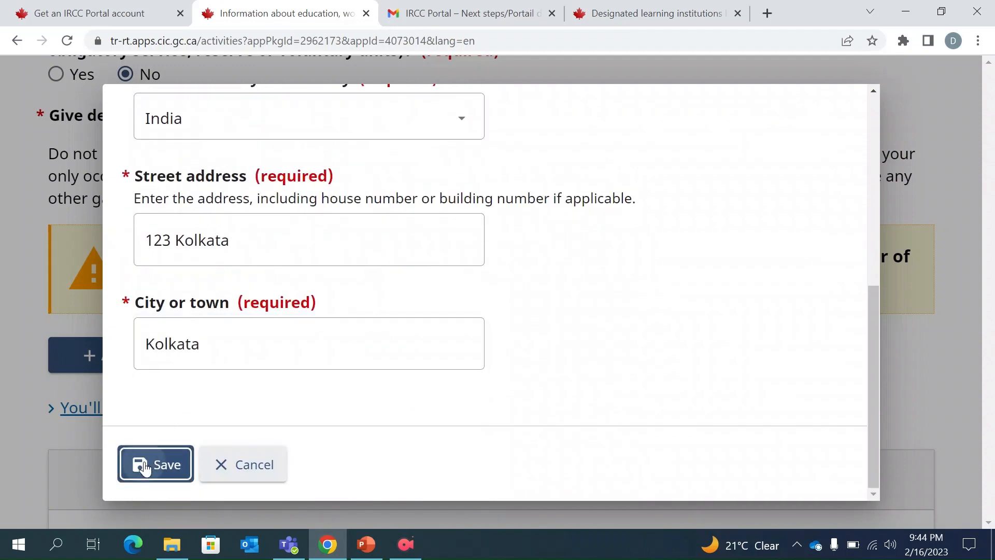
Step: Save the education, work and other activities section and continue to the Travel history page
scroll(417, 369, down, 2)
scroll(417, 369, down, 7)
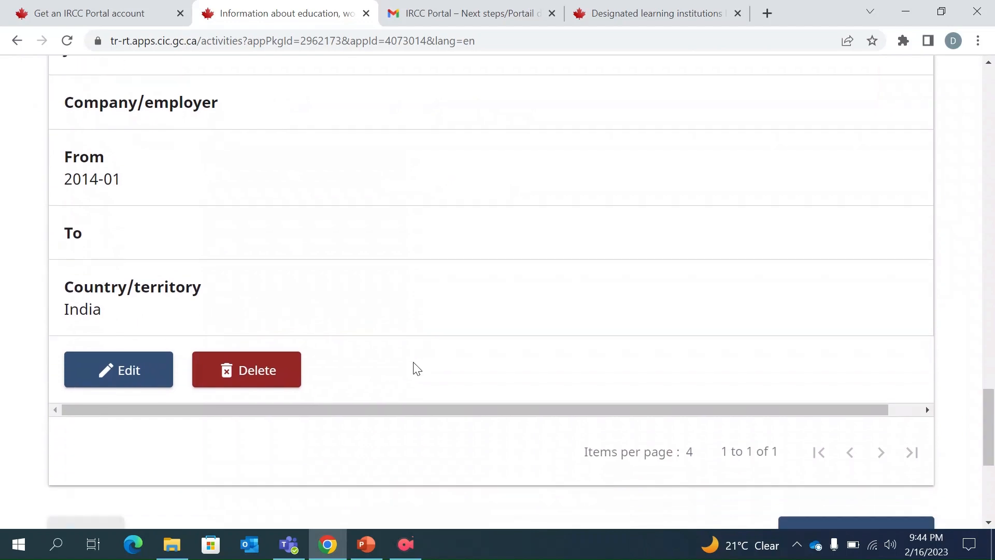
scroll(417, 369, down, 4)
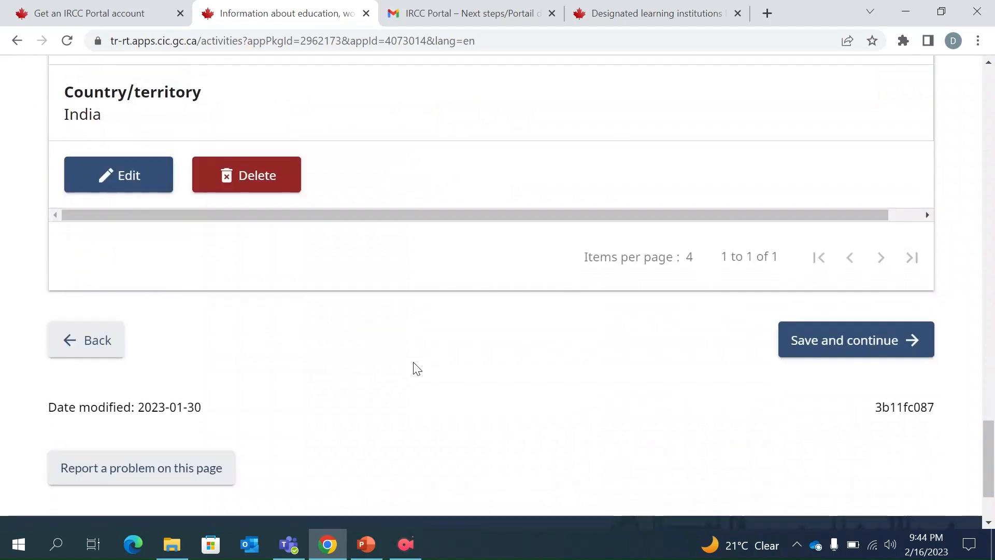
click(862, 347)
scroll(518, 385, down, 1)
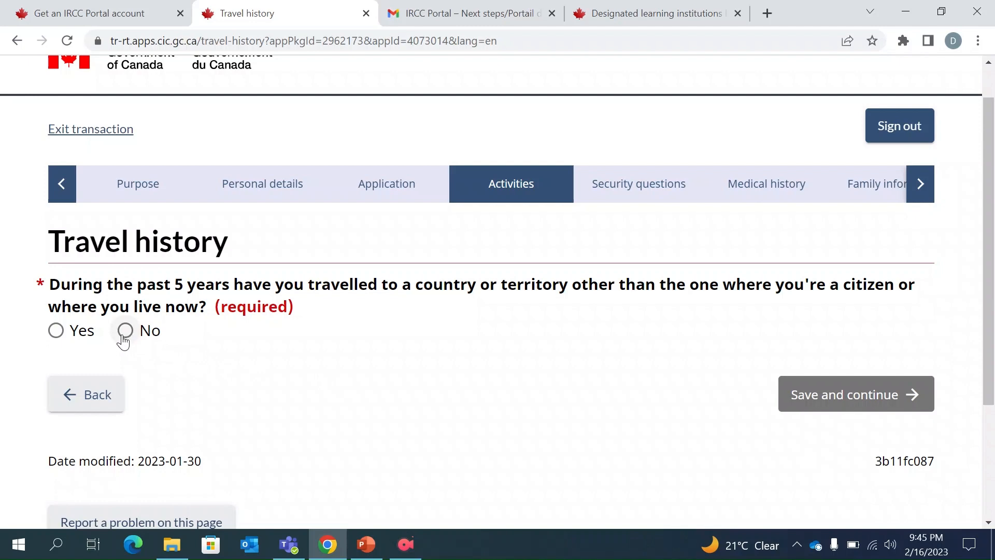
click(57, 333)
scroll(202, 387, down, 1)
click(124, 392)
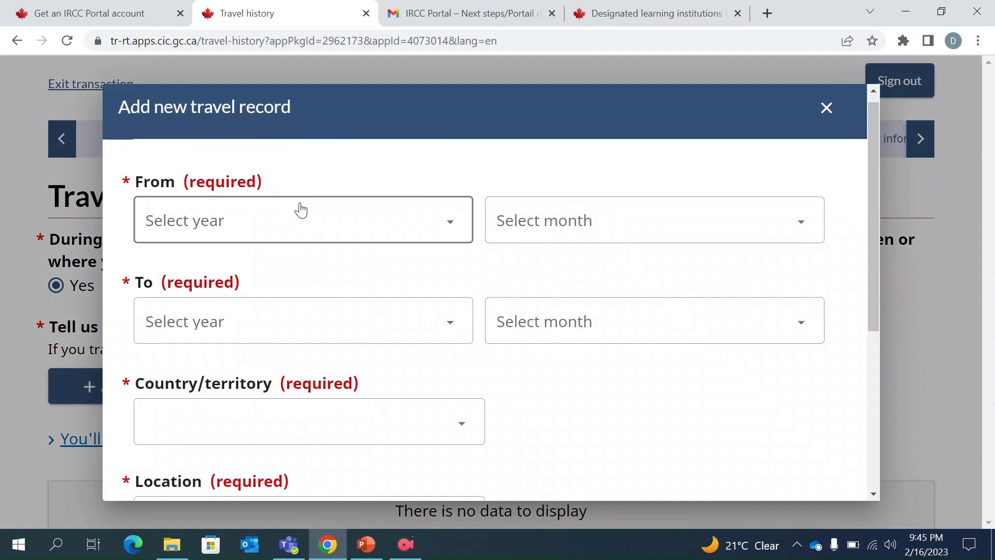
scroll(411, 331, down, 2)
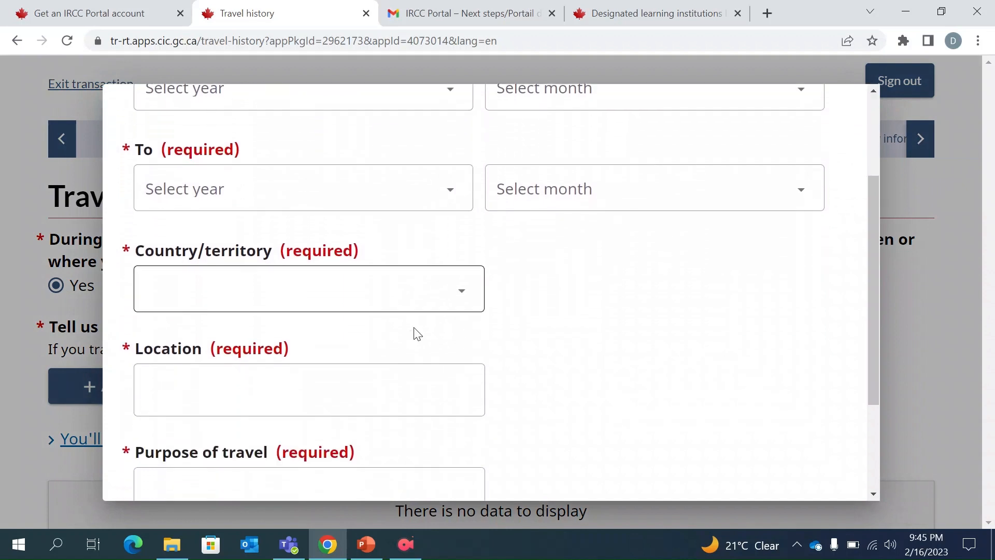
scroll(391, 389, down, 1)
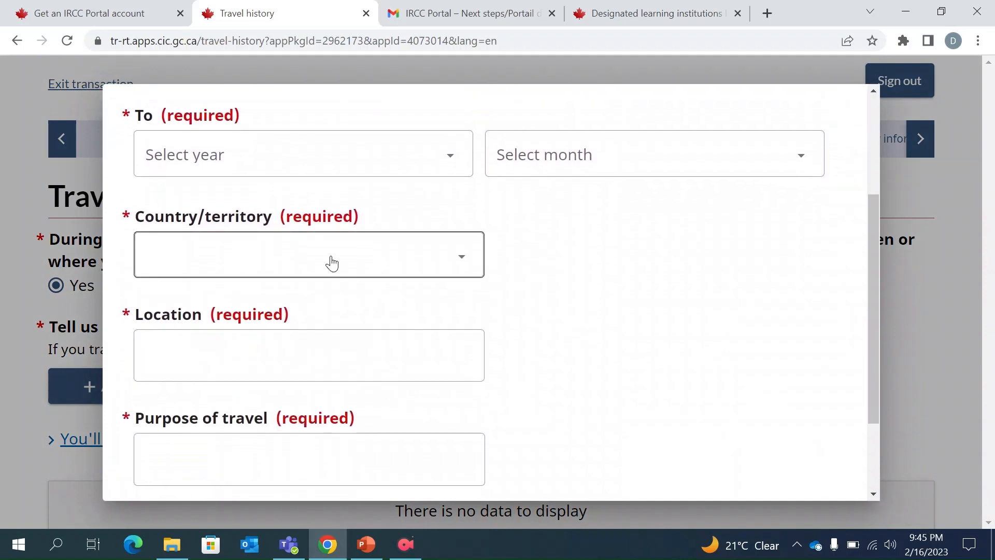
scroll(412, 312, down, 2)
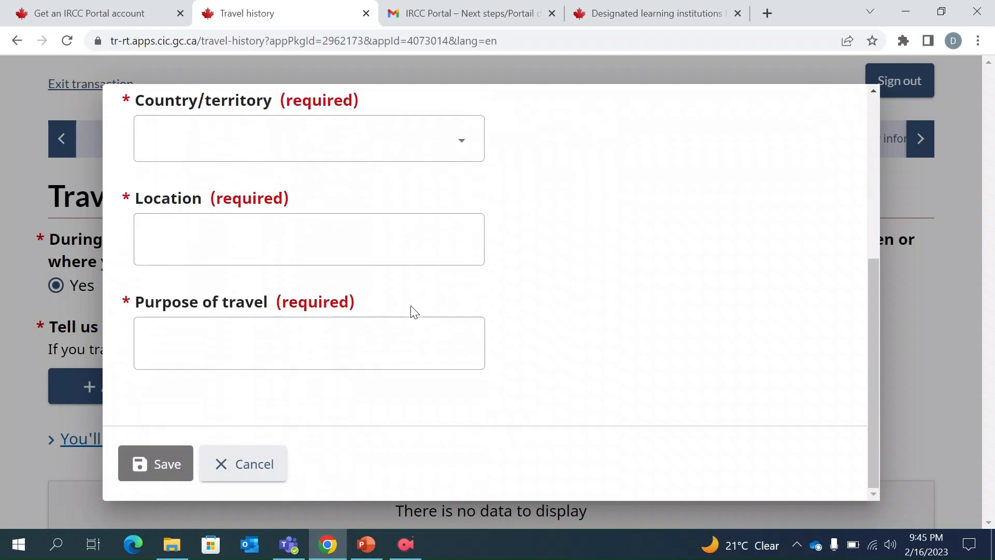
scroll(752, 148, up, 5)
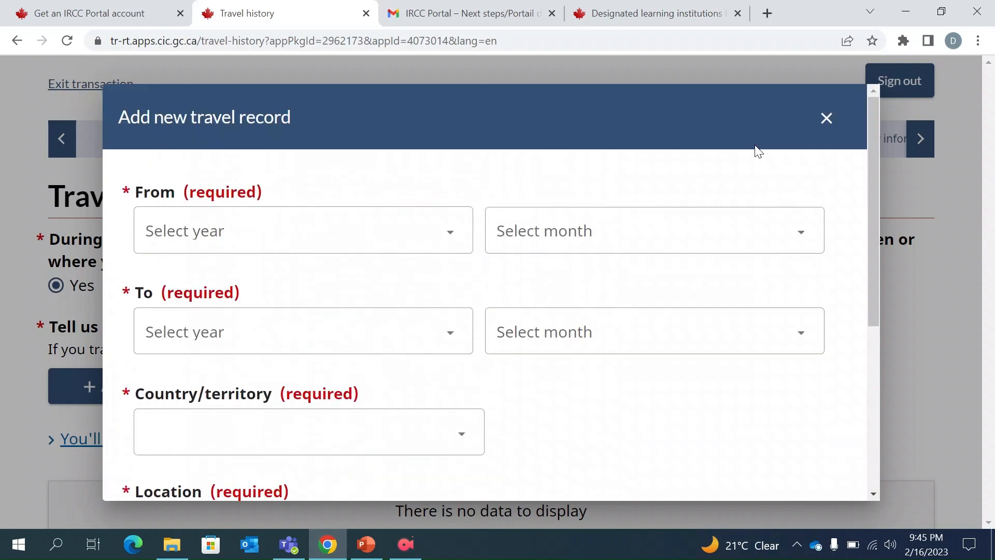
click(827, 123)
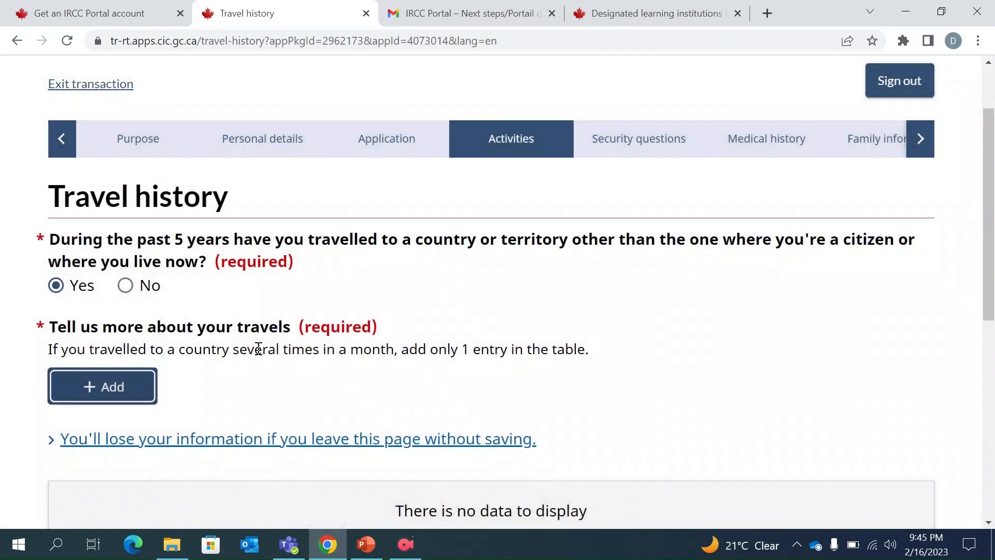
Step: Answer No to having travelled to another country or territory during the past 5 years
click(125, 287)
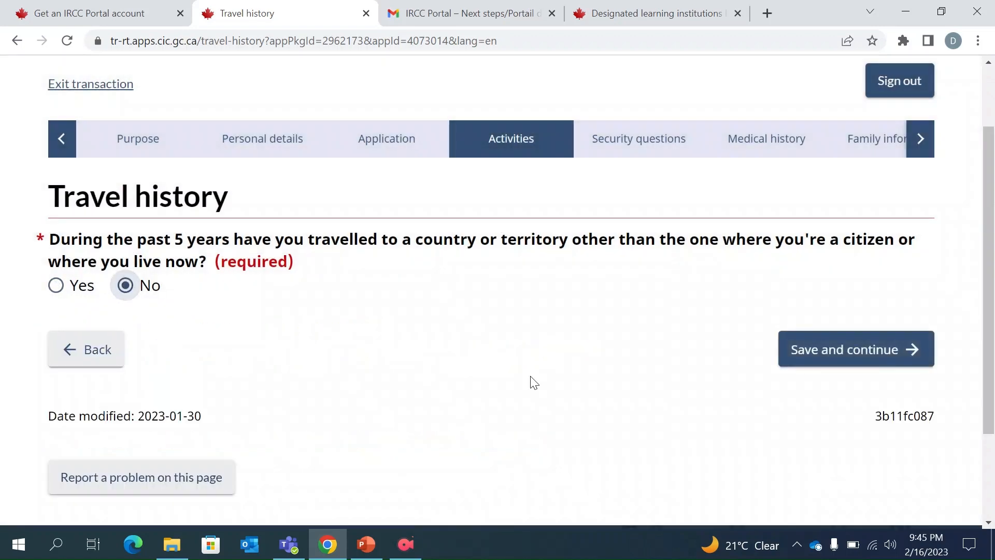
Step: Save the Travel history page and answer No to having overstayed, studied or worked without authorization in Canada
click(856, 356)
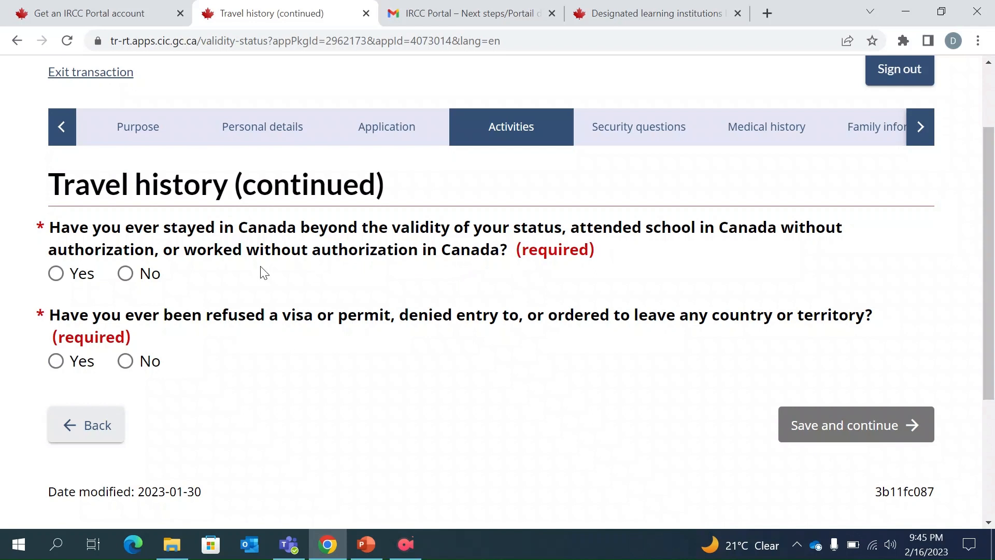
click(125, 273)
scroll(244, 358, down, 1)
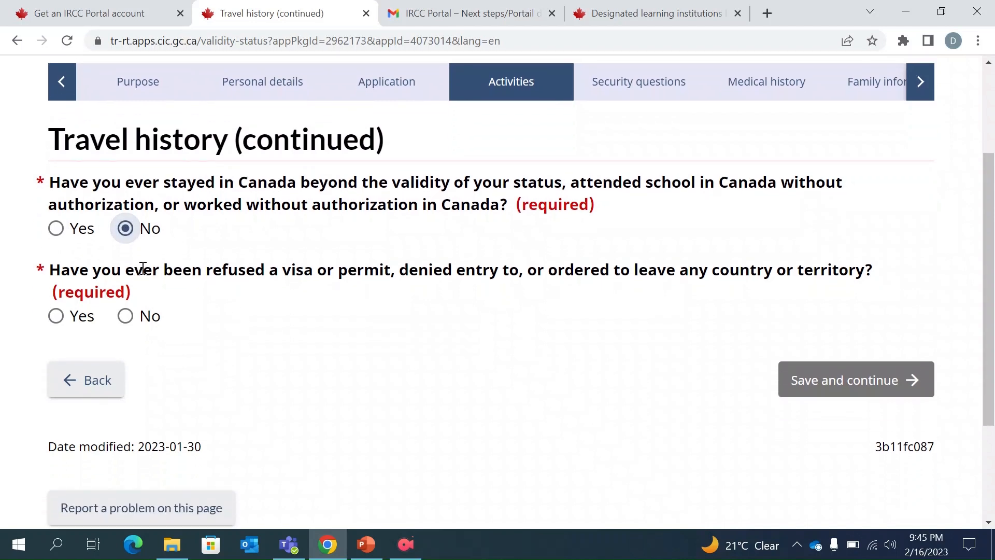
drag(136, 292, 52, 273)
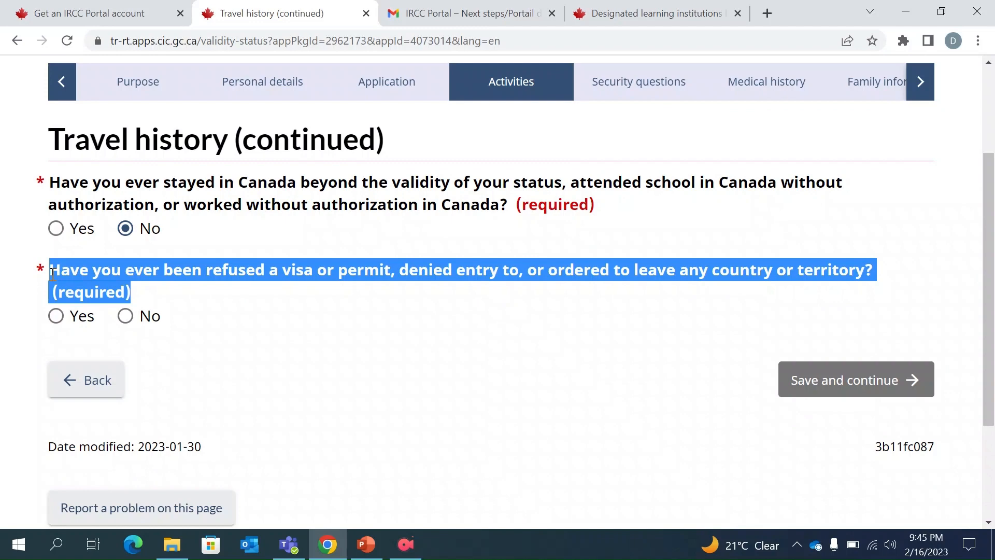
click(56, 316)
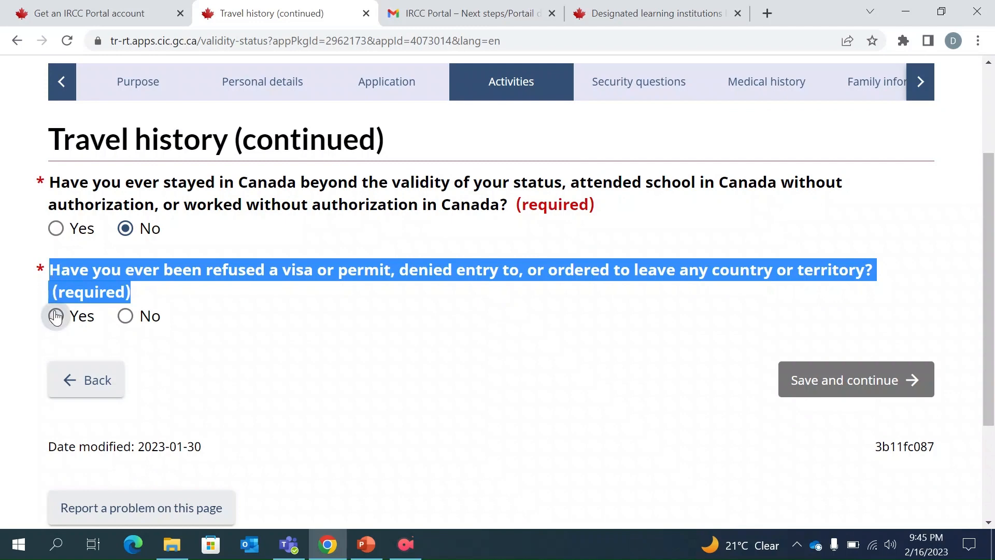
scroll(160, 373, down, 2)
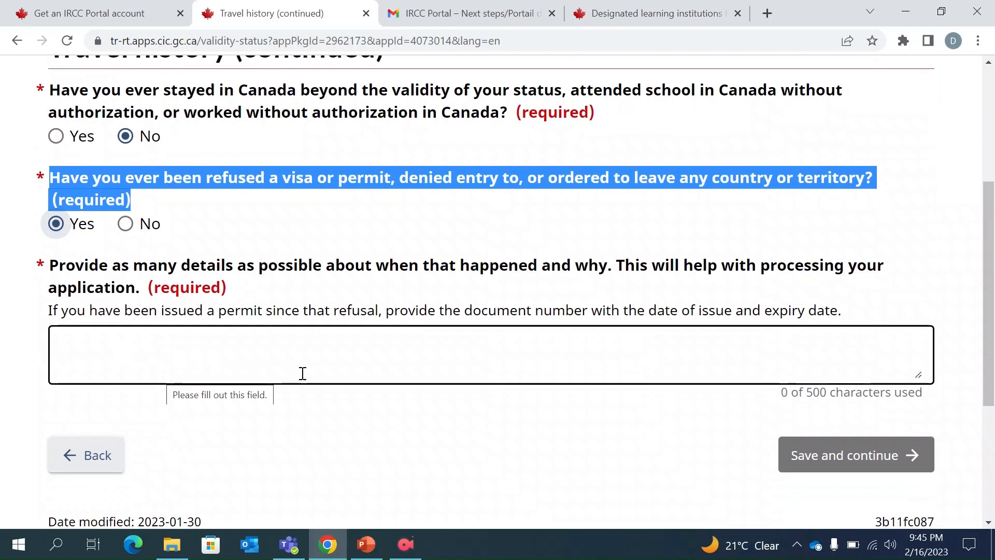
scroll(251, 231, up, 1)
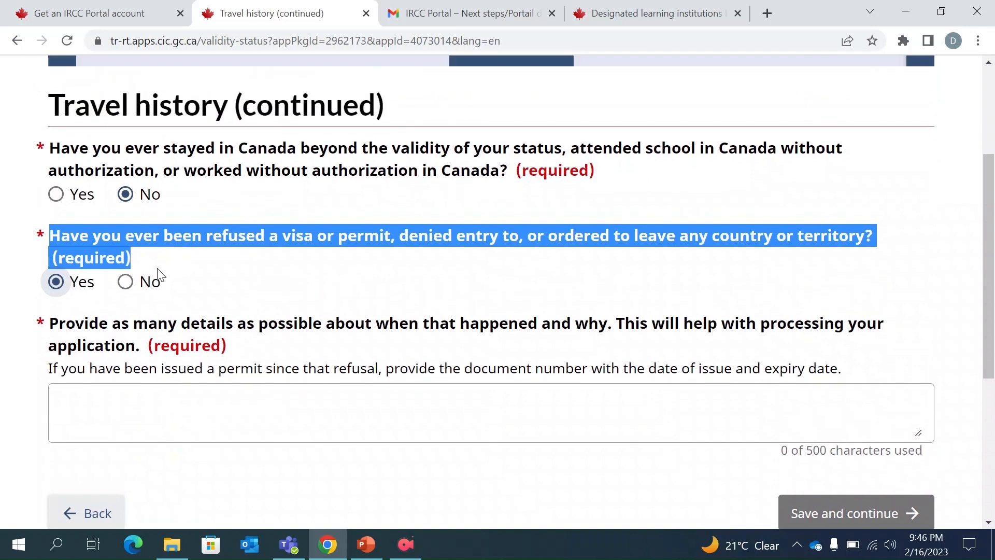
Step: Answer No to having been refused a visa or permit, denied entry or ordered to leave any country, and save the page
click(134, 288)
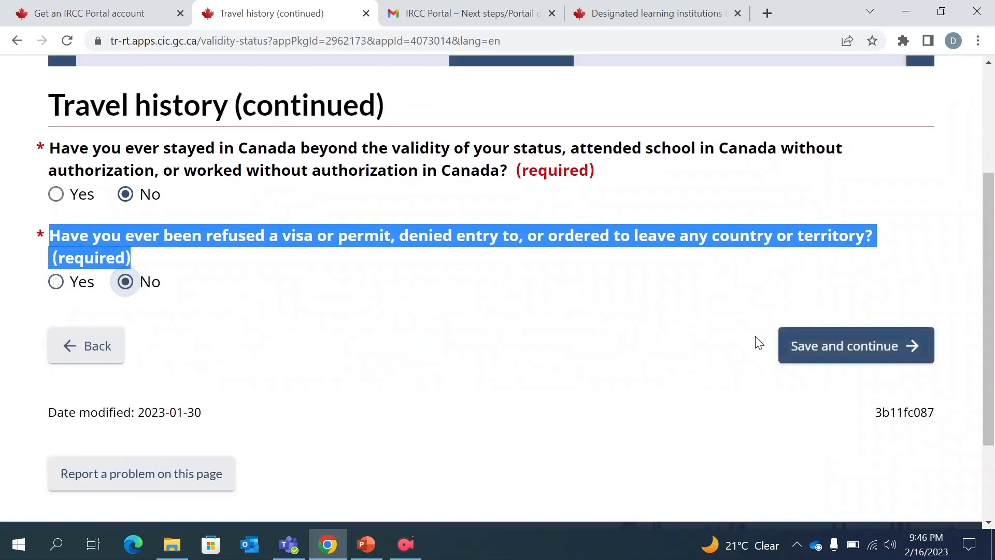
click(844, 354)
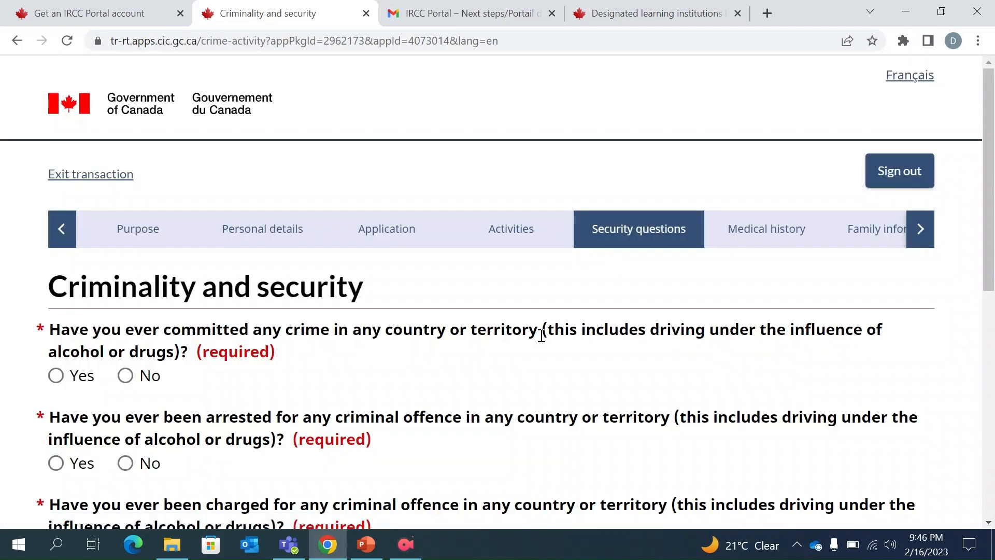
Step: Answer No to having committed, been arrested for, charged with or convicted of any criminal offence, and save the Criminality and security page
scroll(543, 341, down, 1)
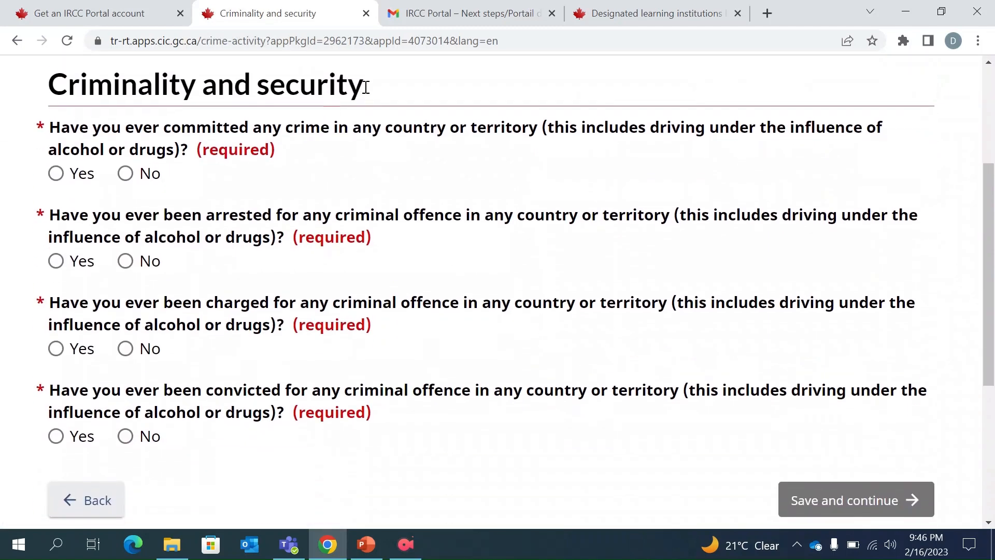
drag(359, 86, 66, 81)
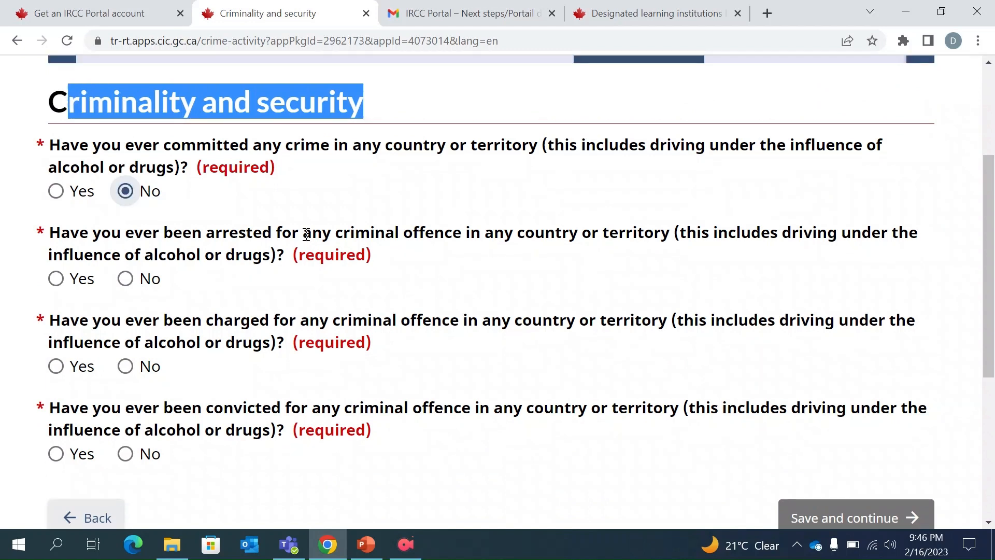
scroll(307, 234, up, 1)
click(380, 197)
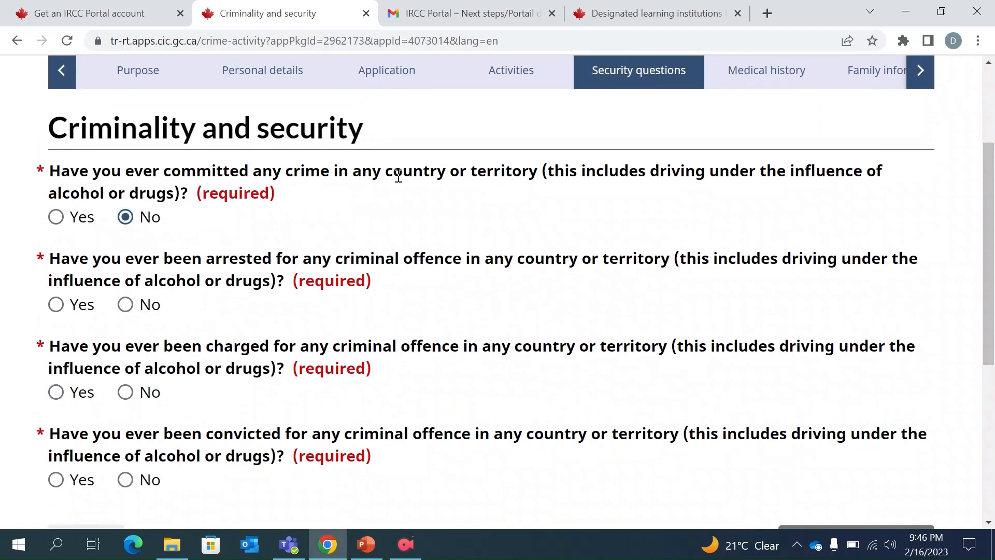
scroll(327, 278, down, 1)
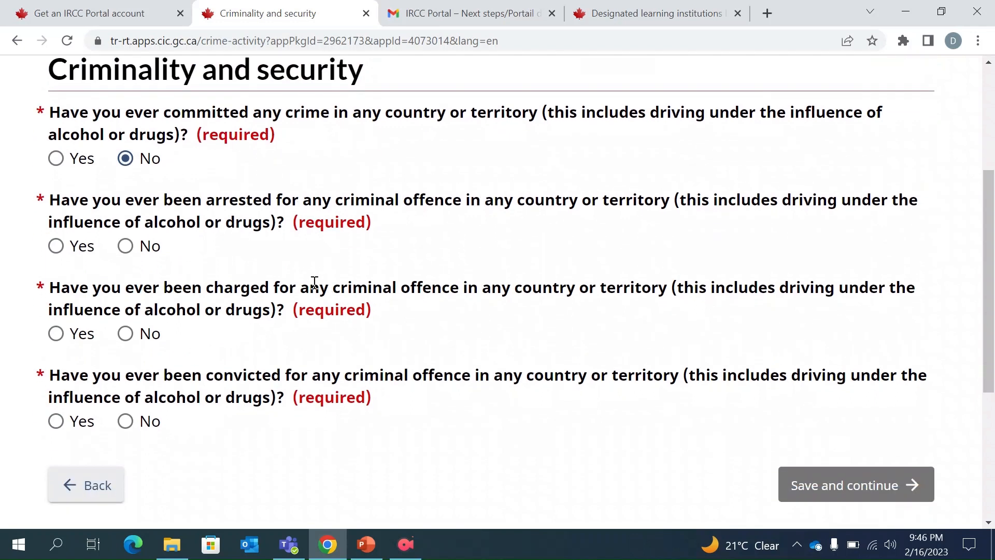
click(126, 246)
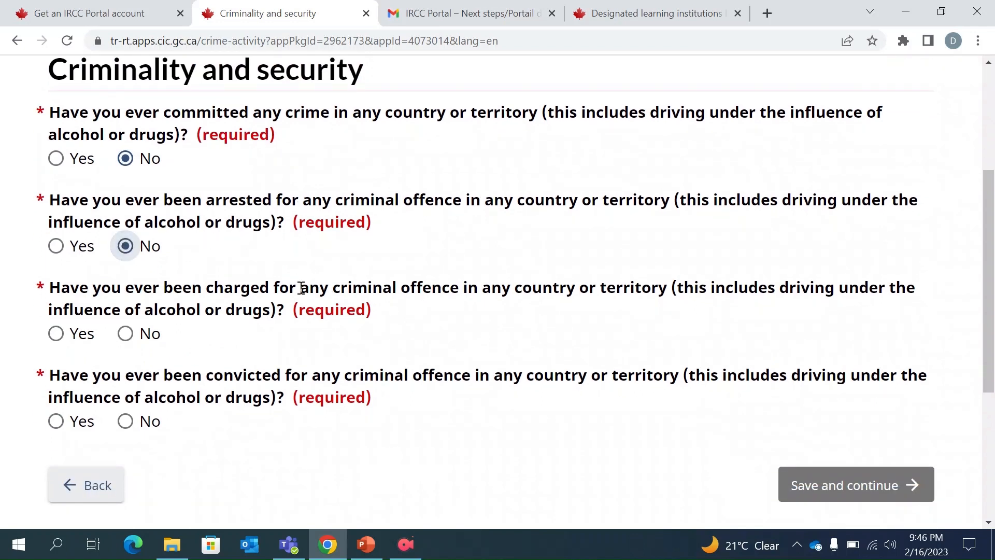
scroll(300, 287, down, 1)
click(126, 281)
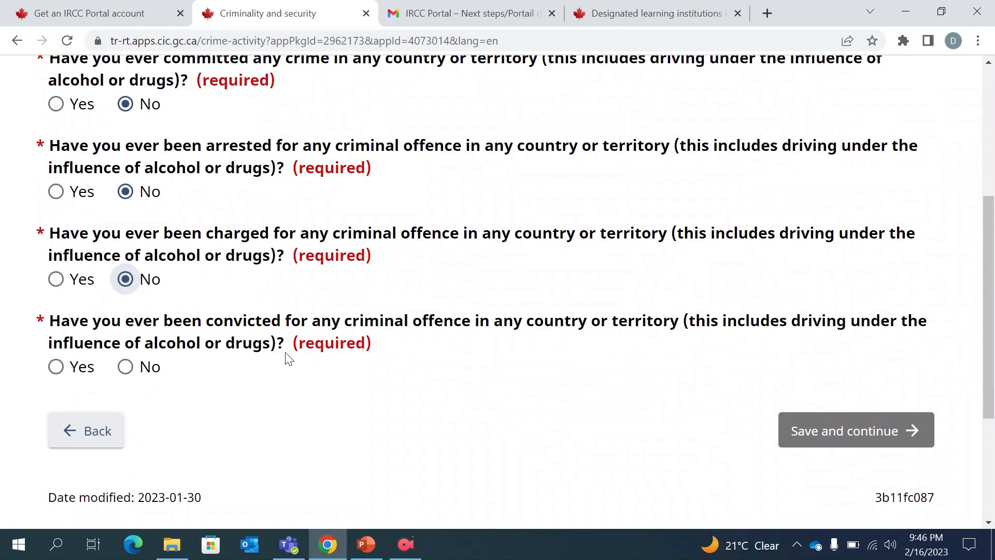
click(124, 369)
scroll(238, 292, up, 1)
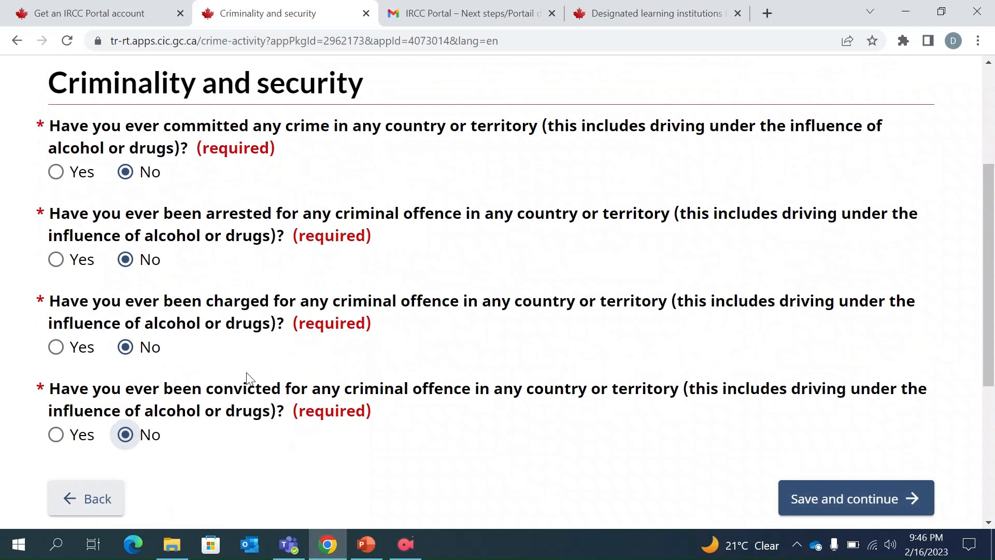
click(835, 497)
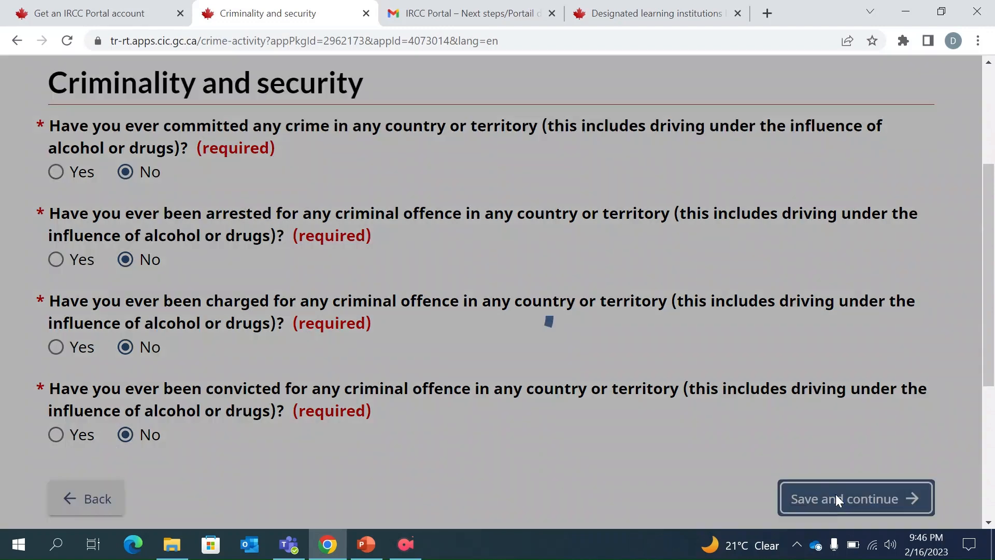
Step: Answer No to association with violent or criminal groups and to ill treatment of prisoners or civilians, and save the page
scroll(410, 333, down, 2)
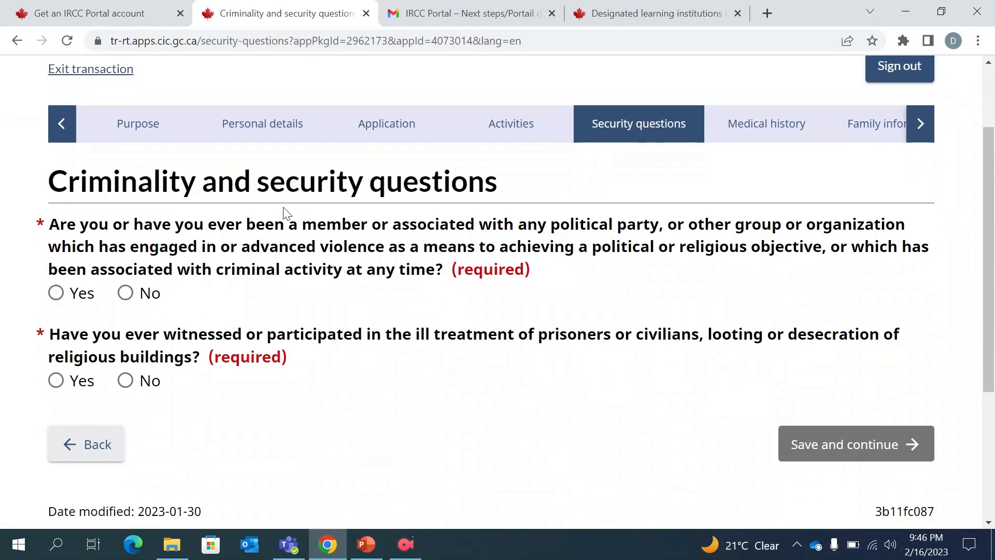
scroll(363, 257, down, 1)
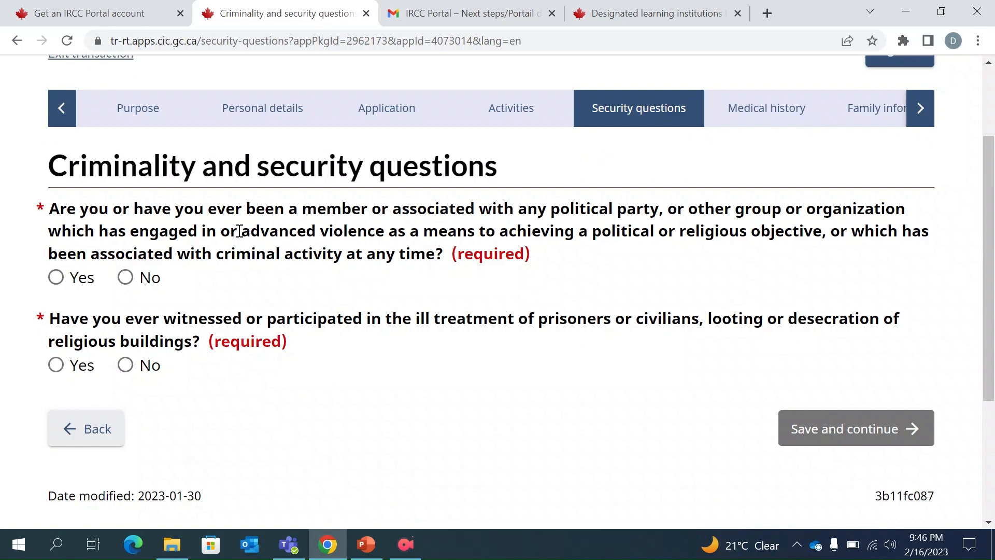
drag(238, 231, 407, 230)
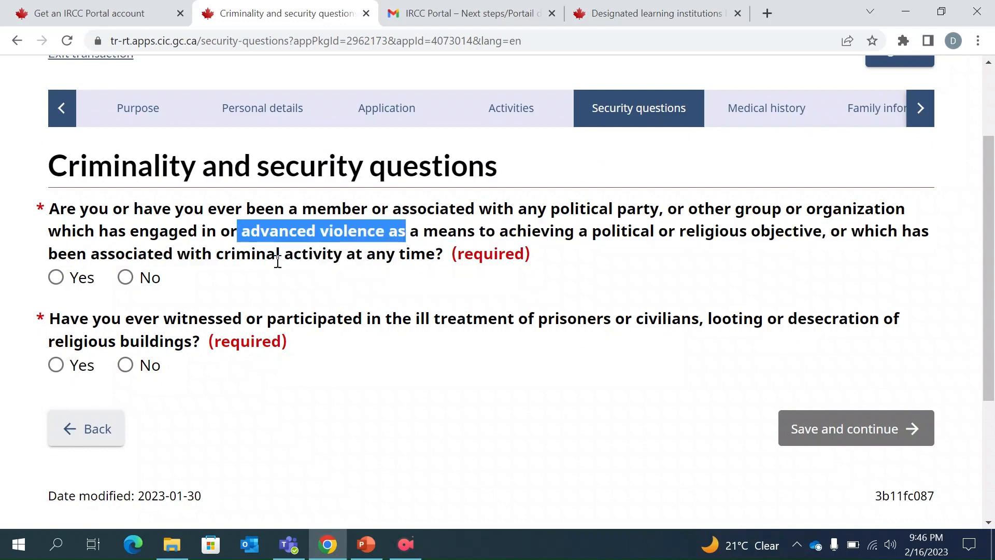
click(127, 280)
scroll(340, 371, down, 1)
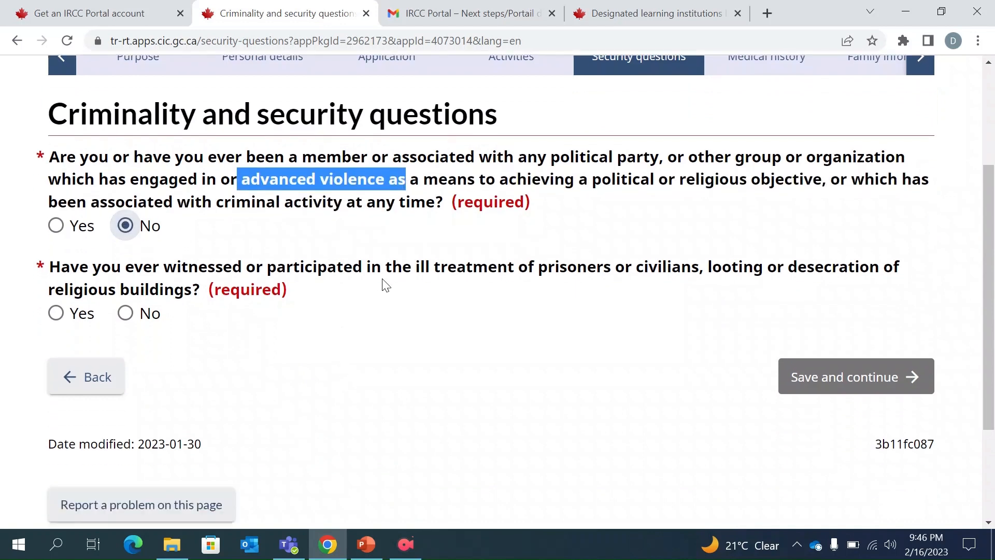
click(126, 313)
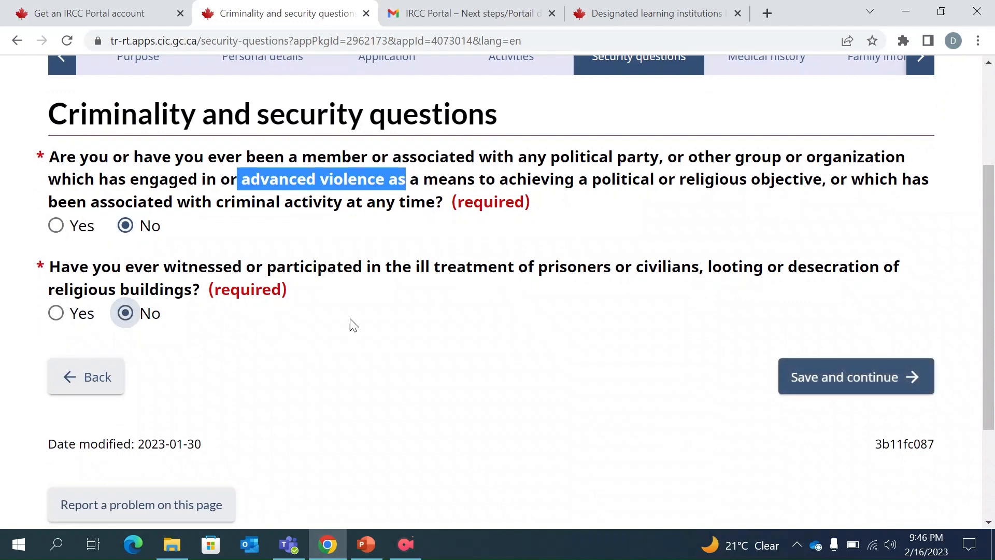
click(822, 381)
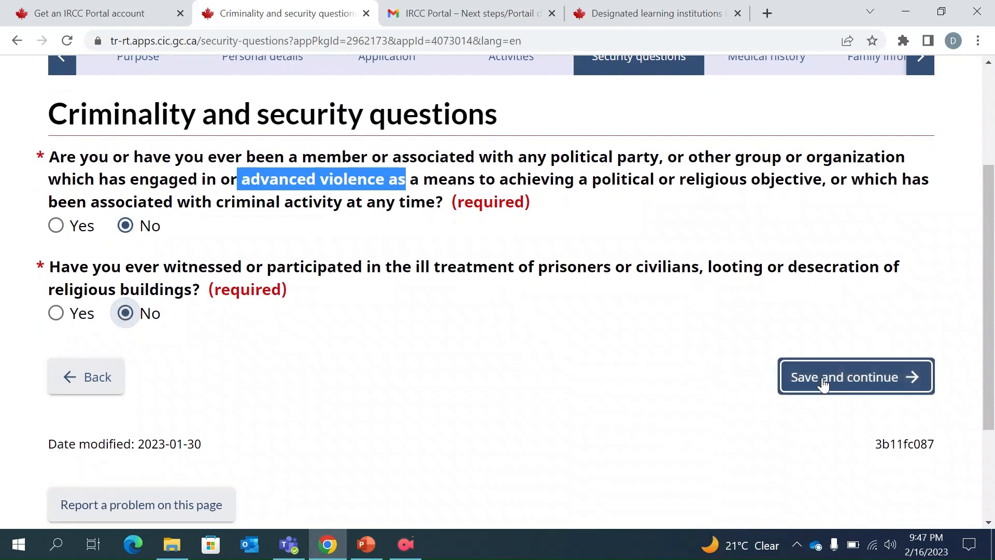
scroll(462, 373, down, 1)
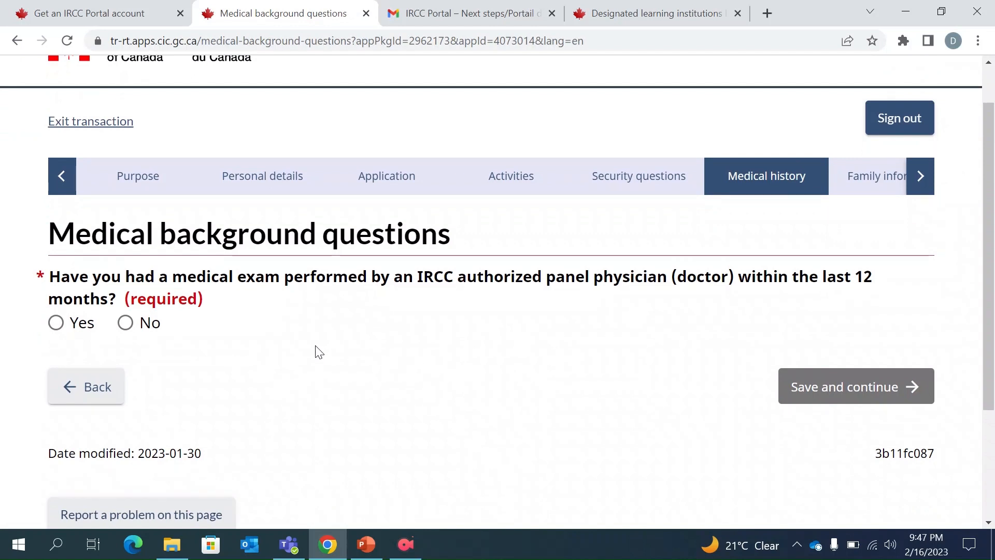
click(55, 324)
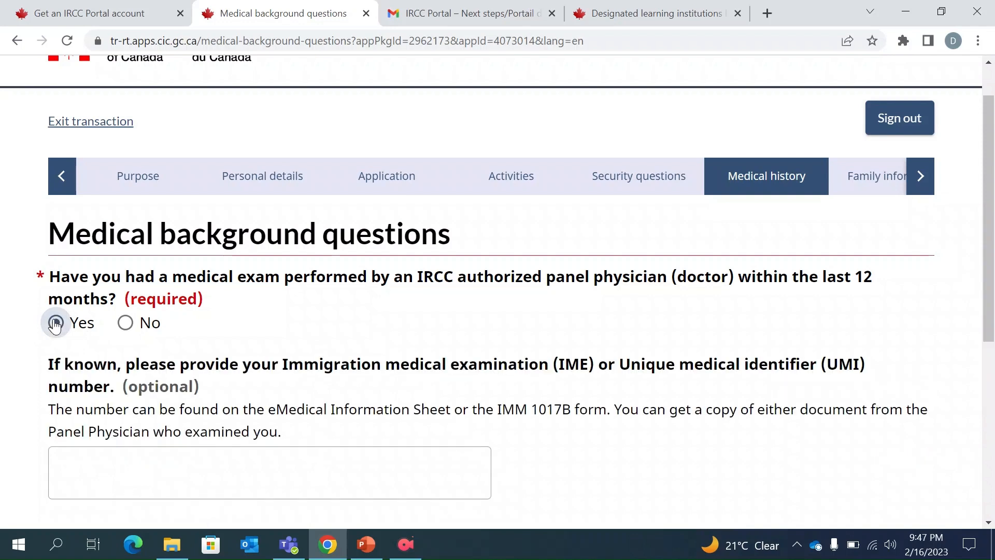
scroll(276, 413, down, 3)
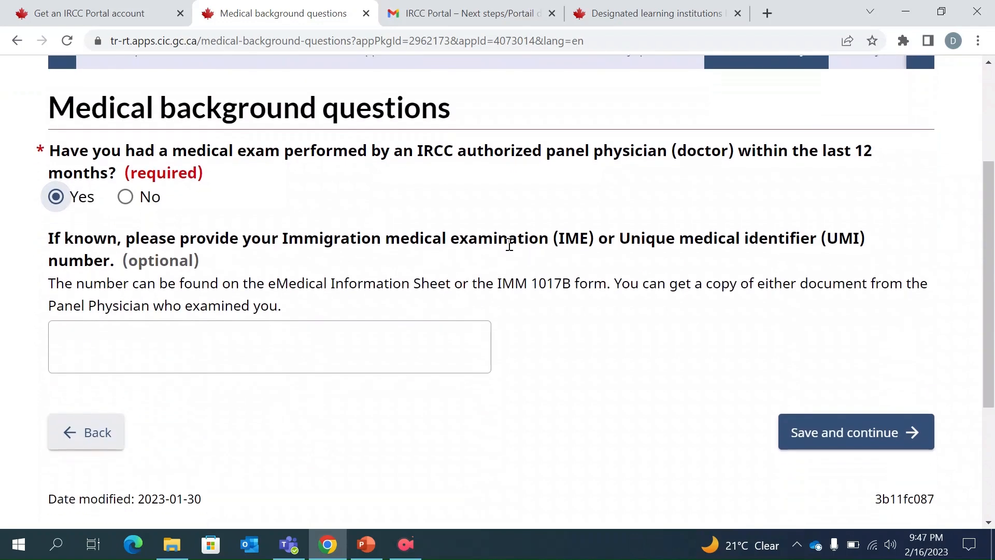
scroll(510, 244, up, 2)
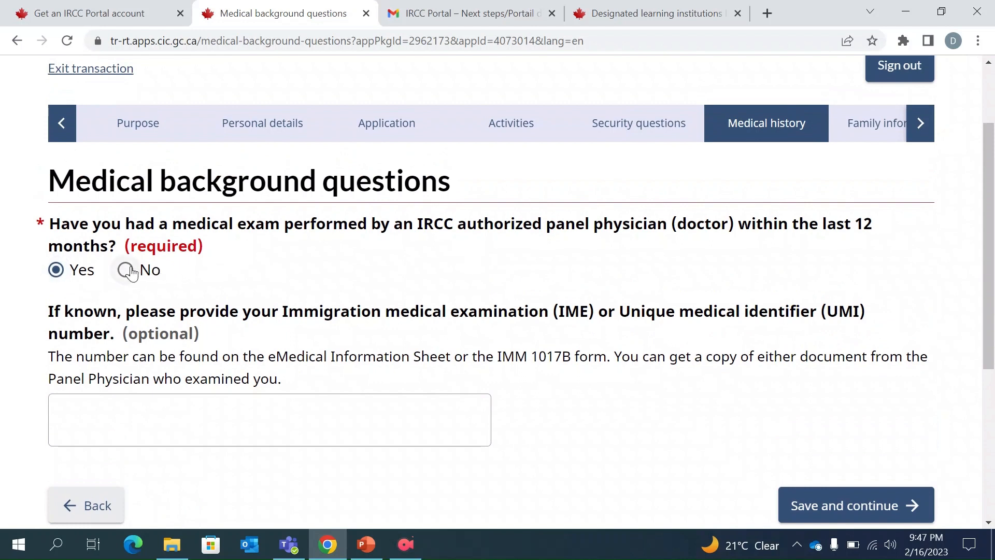
Step: Answer No to having had an IRCC panel physician medical exam within the last 12 months, and save the page
click(127, 270)
scroll(424, 278, up, 1)
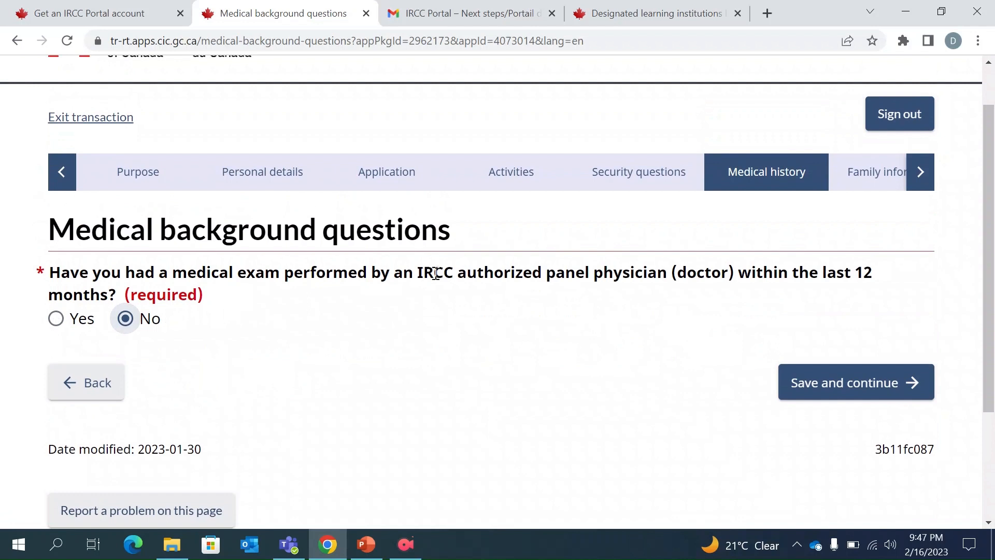
click(860, 382)
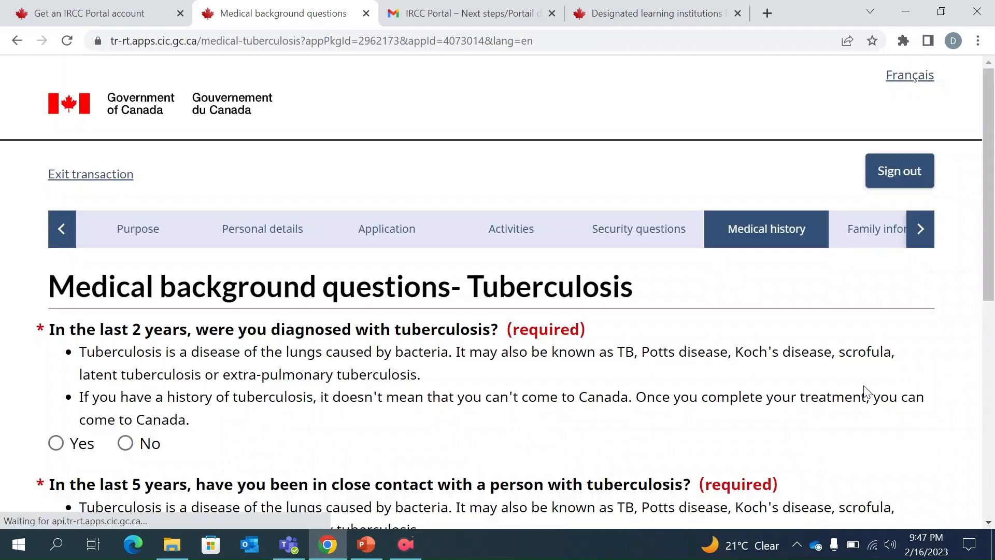
Step: Answer No to a tuberculosis diagnosis in the last 2 years and close contact in the last 5 years, and save the page
scroll(864, 393, down, 2)
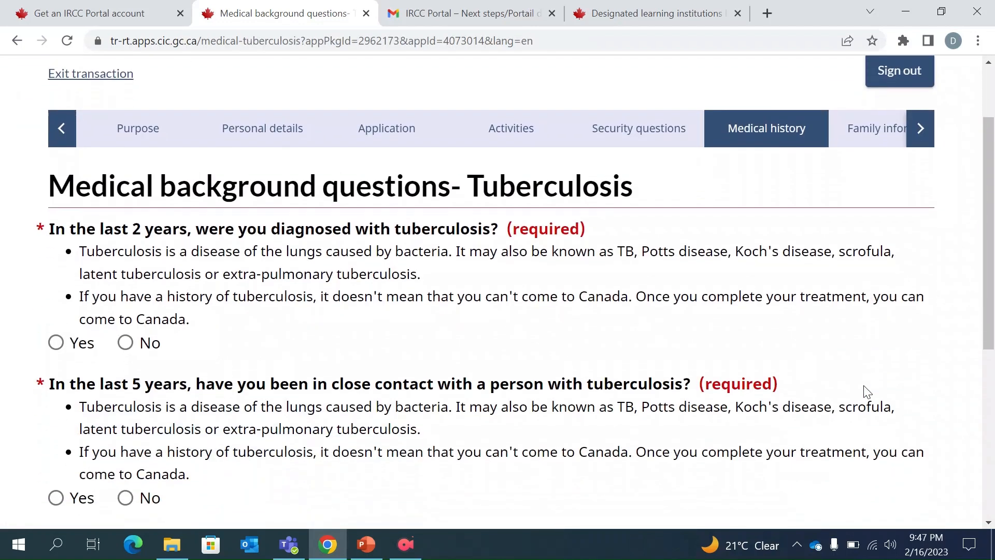
scroll(867, 393, down, 2)
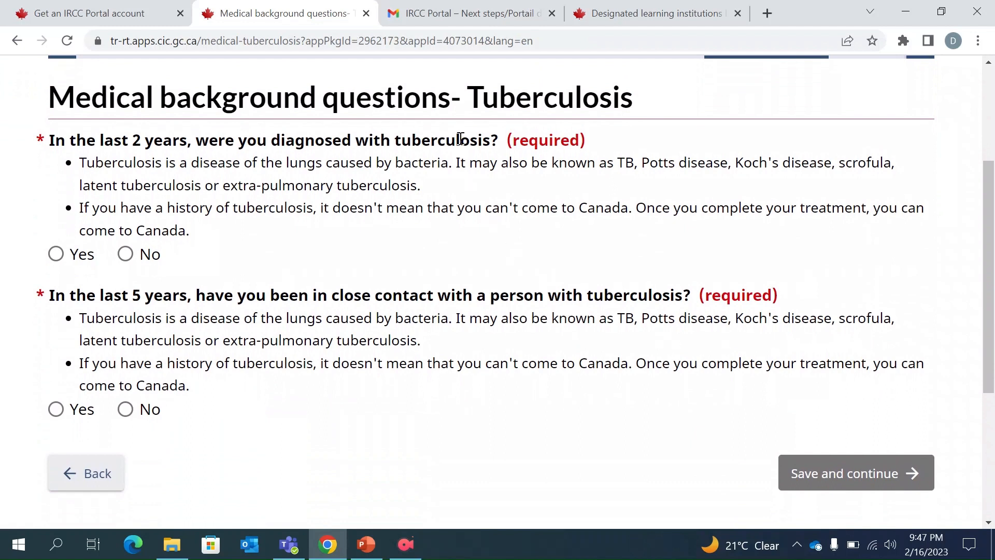
click(130, 259)
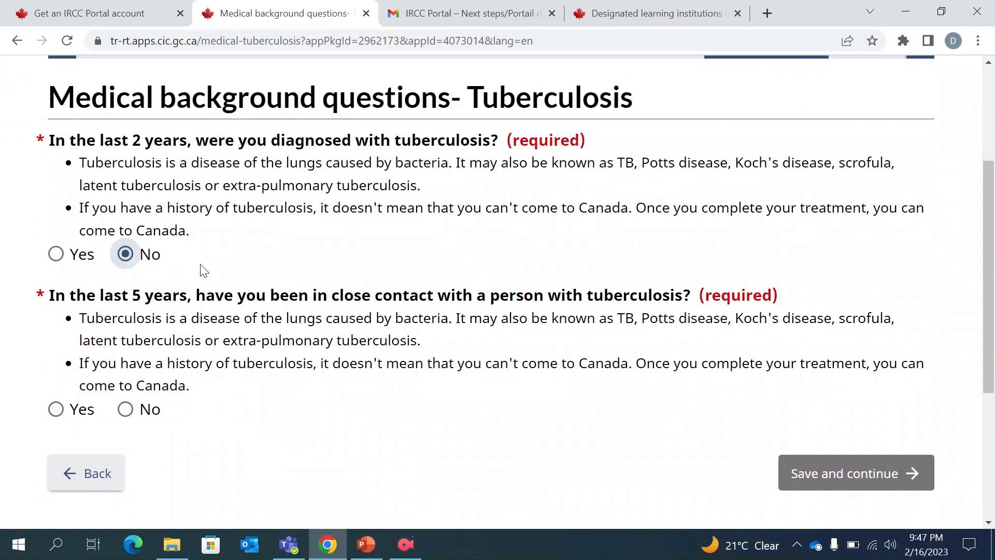
click(126, 409)
scroll(482, 402, down, 1)
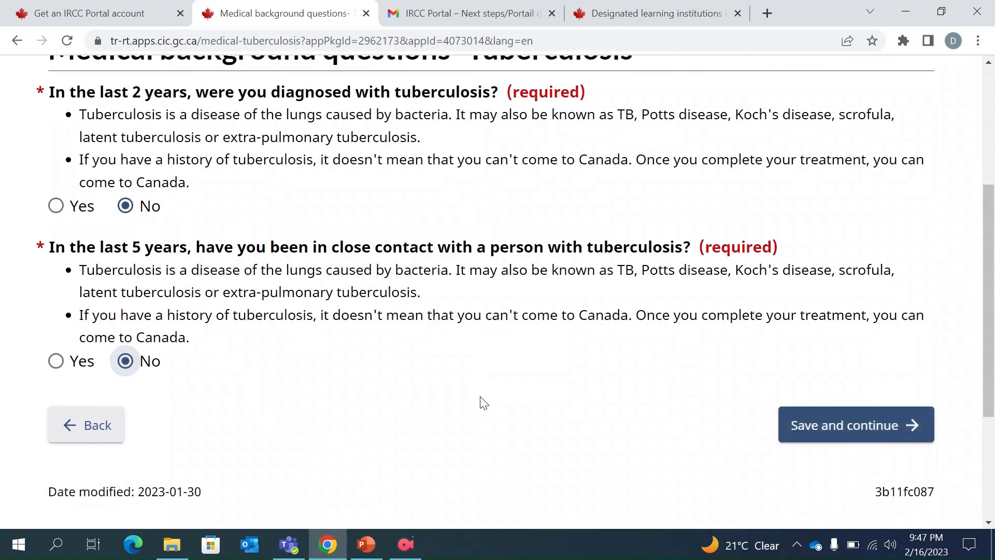
click(851, 421)
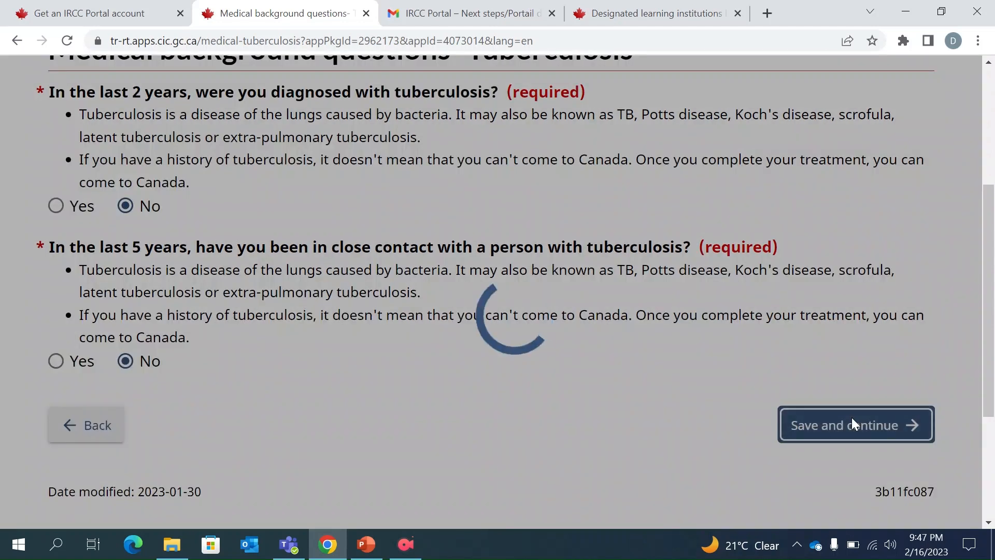
Step: Answer No to dialysis treatment, drug or alcohol addiction, mental health condition and syphilis diagnosis, and save the Medical background questions page
scroll(426, 340, down, 3)
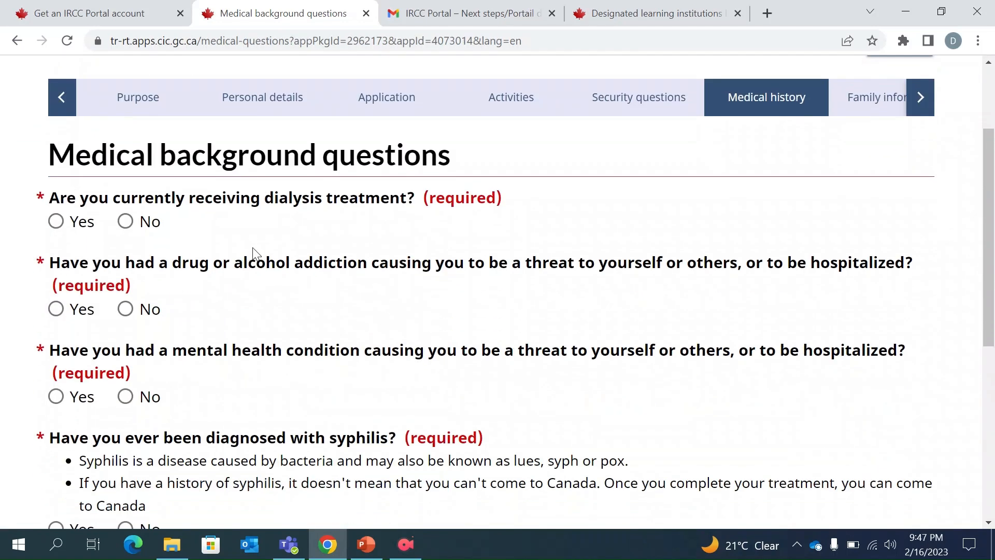
scroll(325, 295, down, 1)
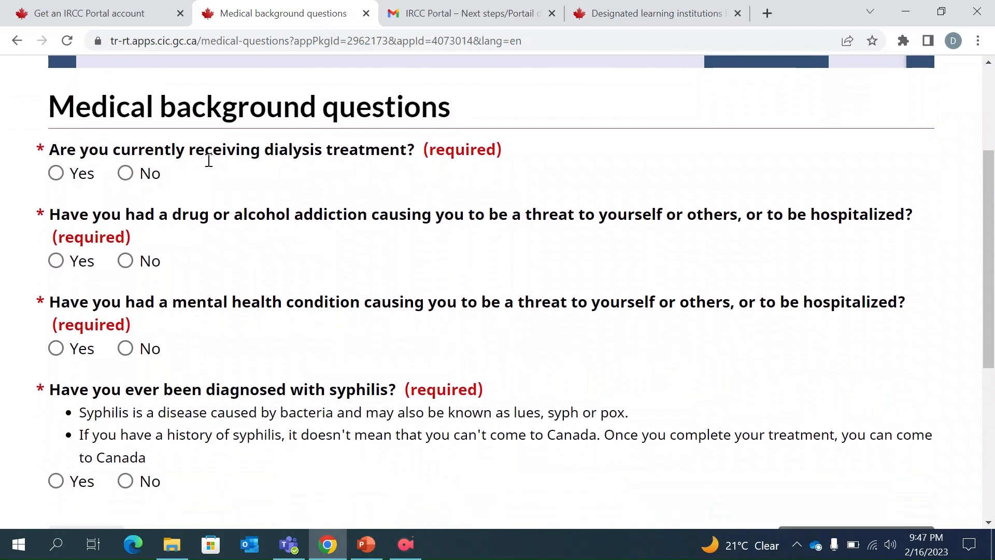
click(135, 176)
click(133, 268)
scroll(228, 365, down, 1)
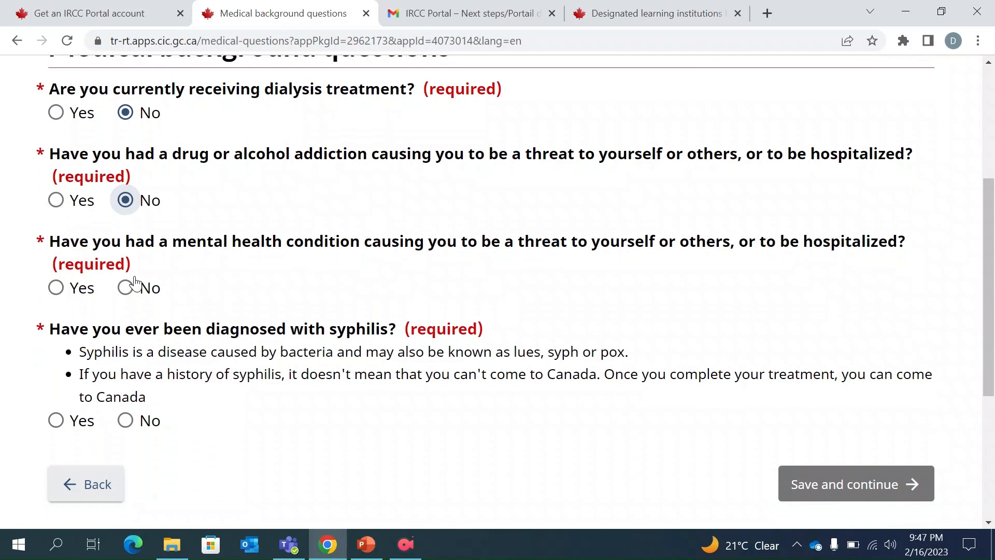
click(126, 289)
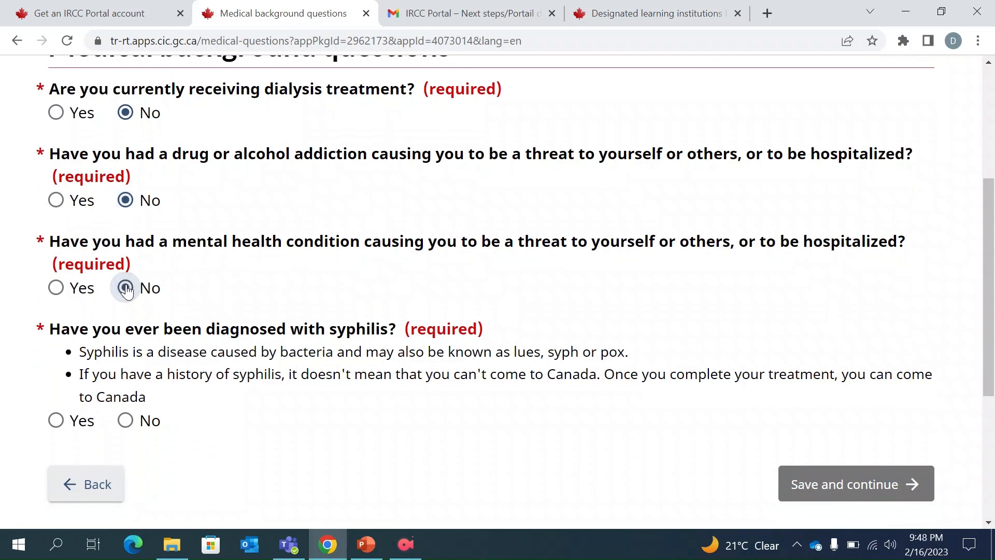
scroll(216, 348, down, 1)
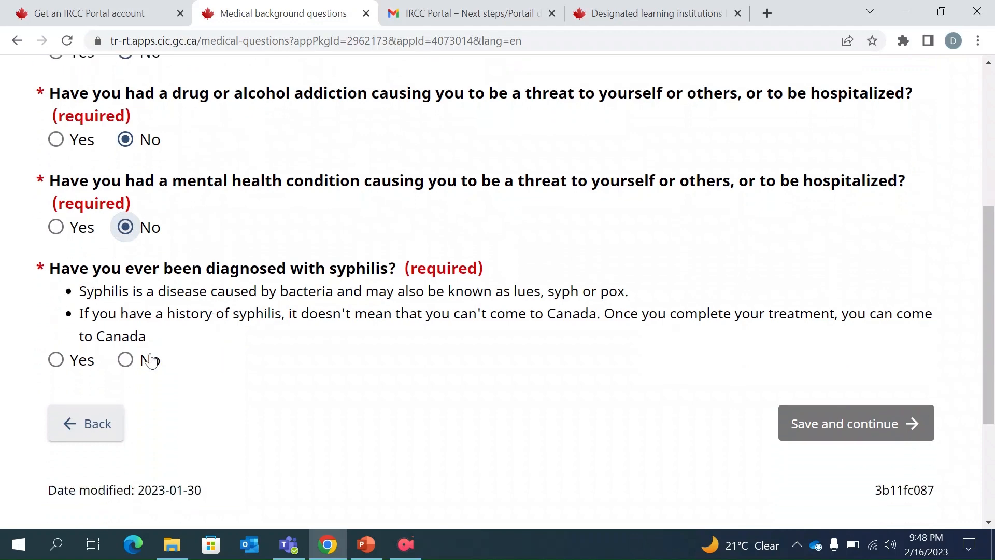
click(126, 362)
scroll(397, 357, up, 1)
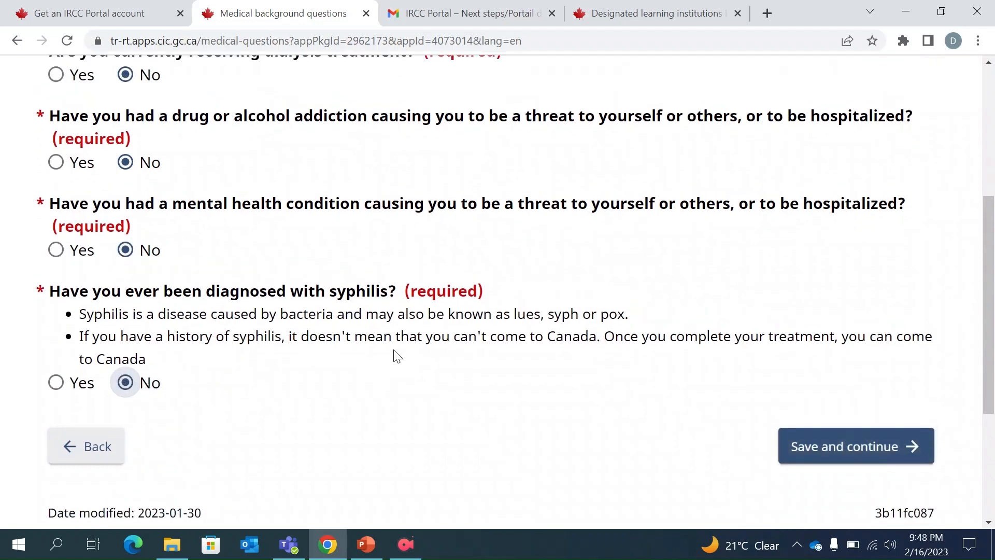
click(866, 496)
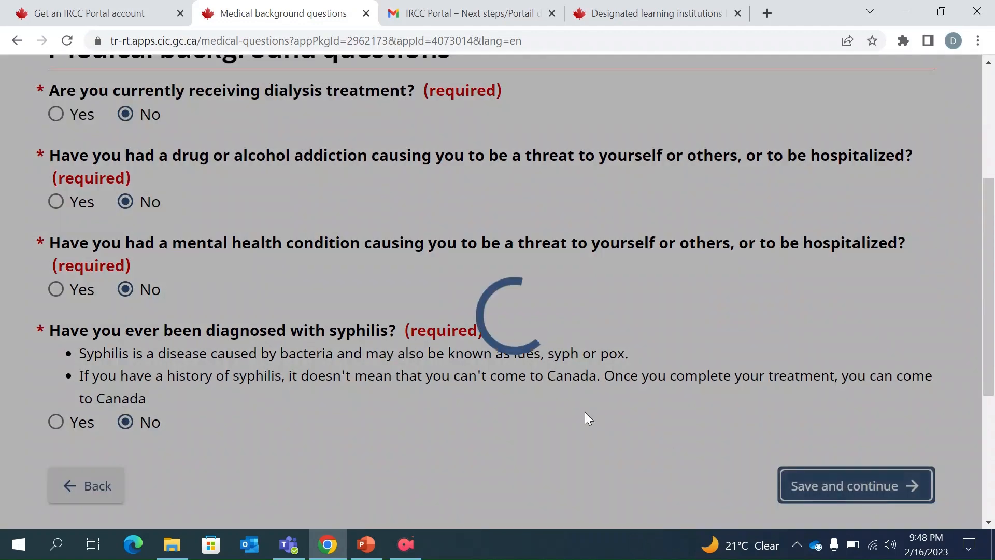
Step: Set the current marital status to Single and save the Family information page
scroll(511, 413, down, 2)
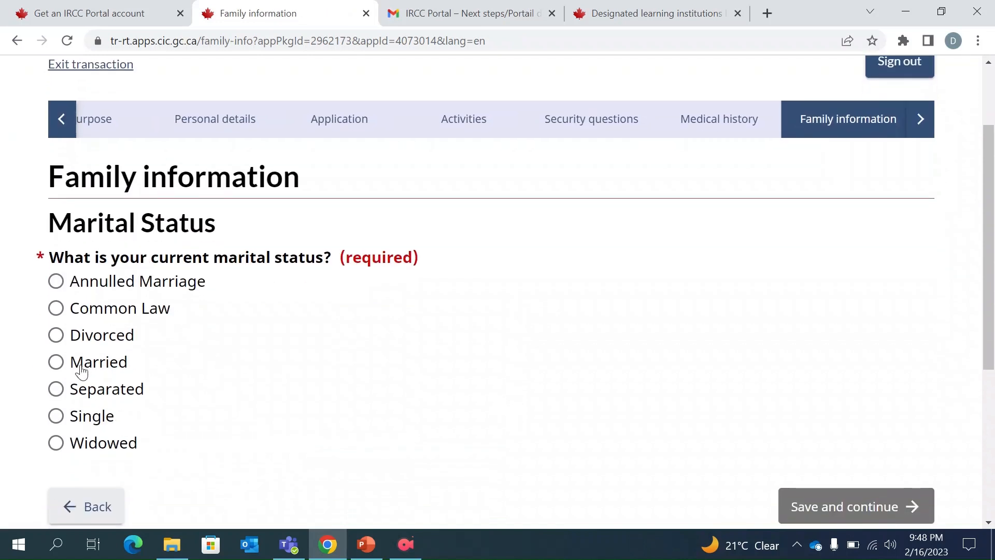
click(55, 421)
scroll(197, 418, down, 1)
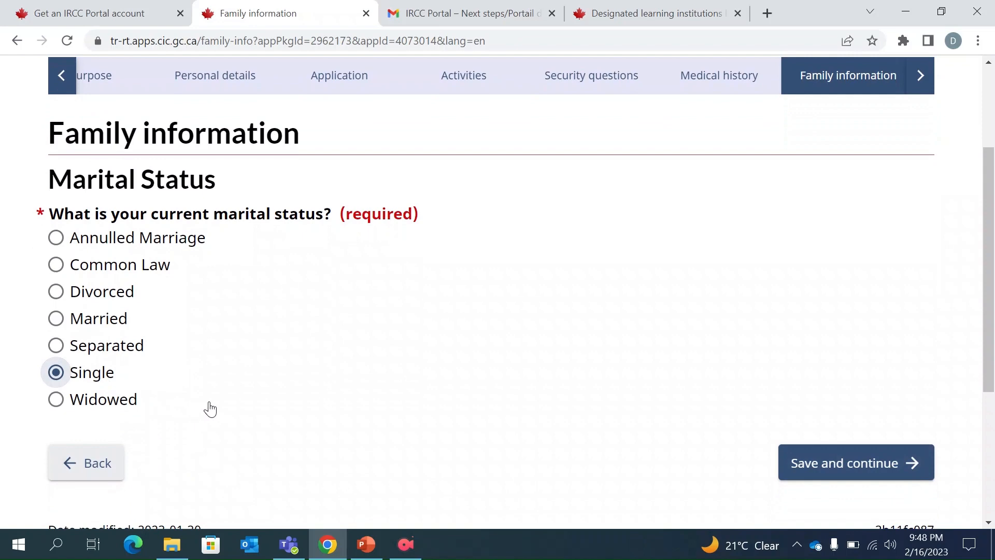
click(822, 463)
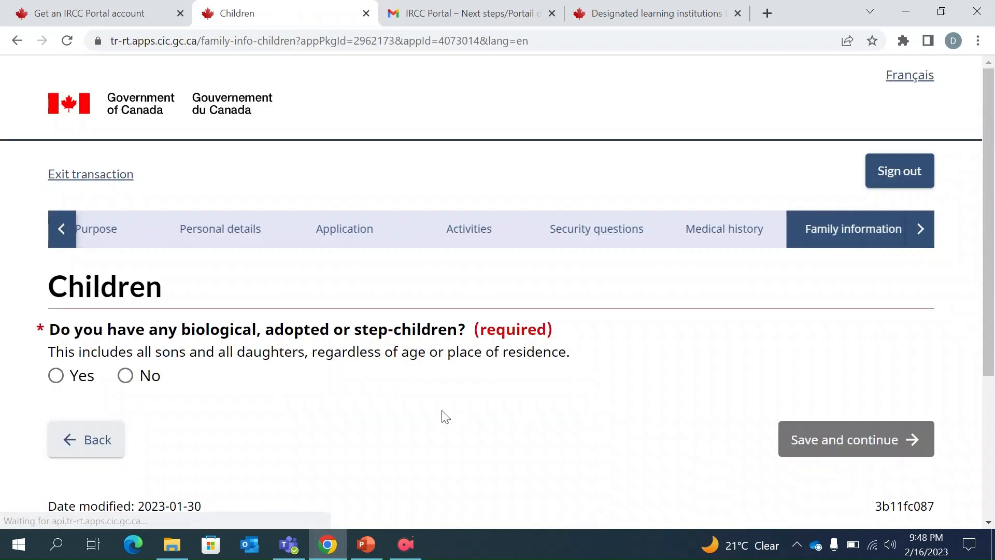
Step: Answer No to having children, acknowledge that no natural, adopted or step-children are declared, and save the Children page
scroll(446, 416, down, 2)
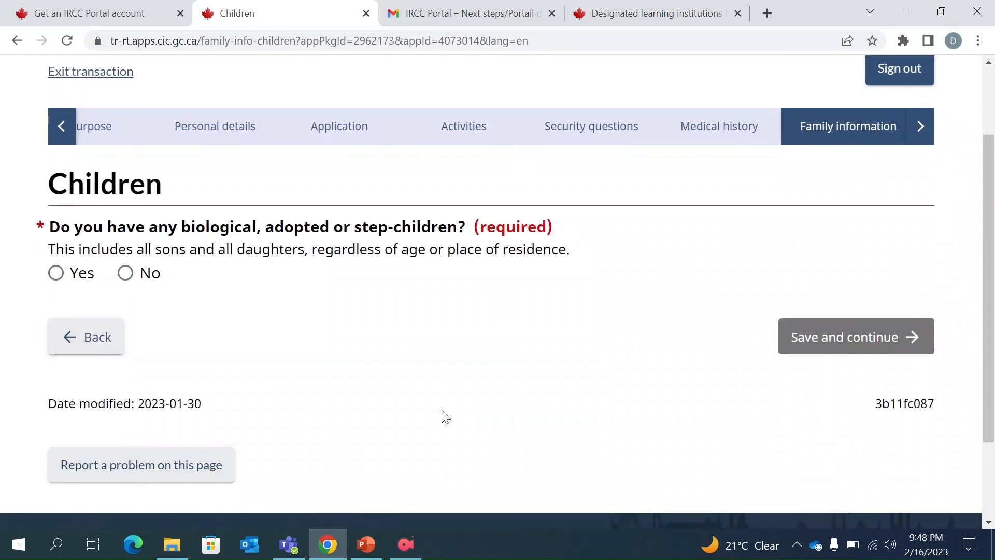
click(126, 274)
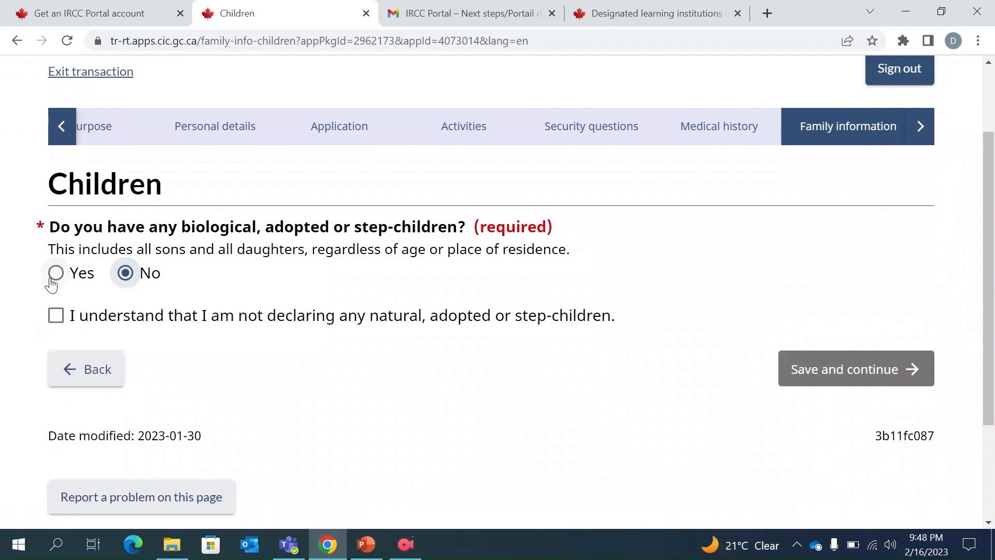
click(56, 315)
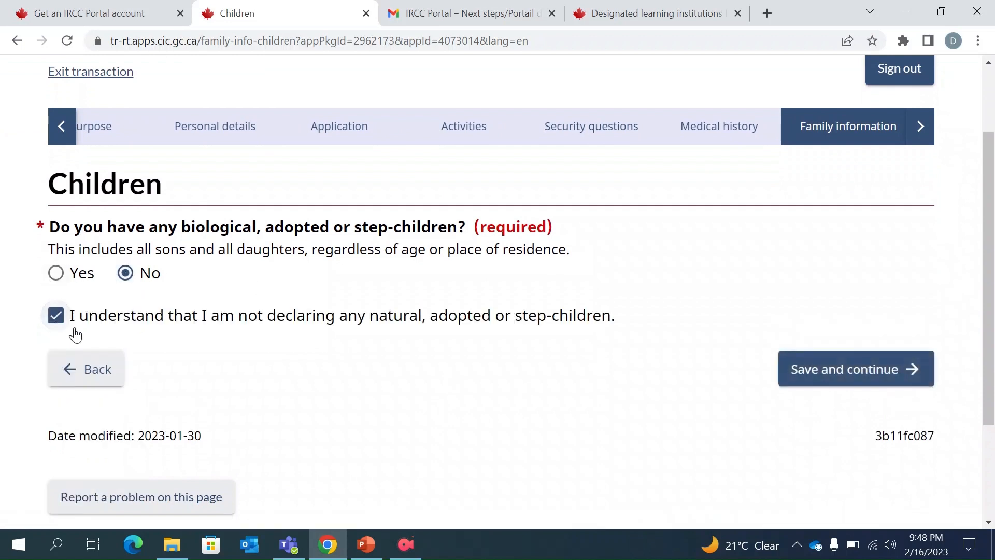
click(838, 382)
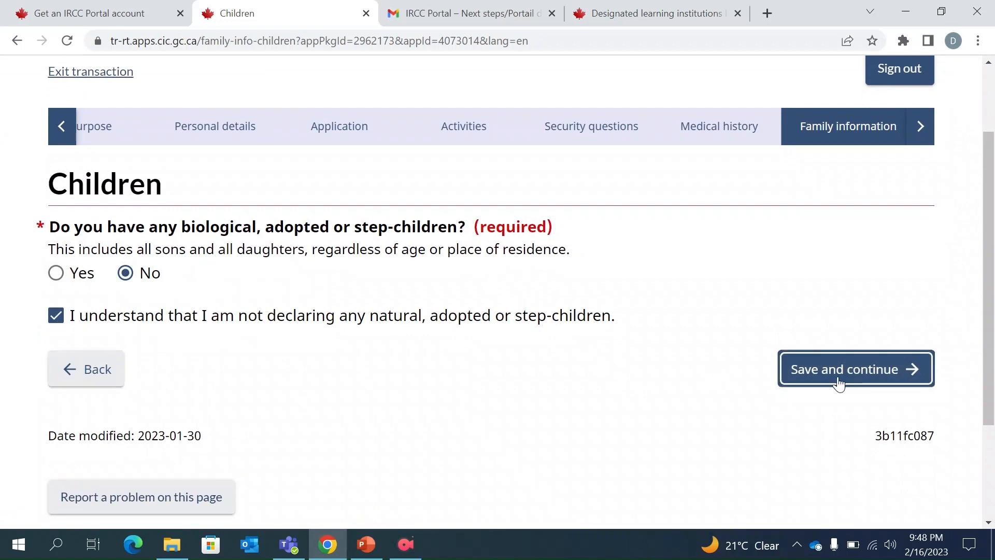
Step: Add the applicant's father as a parent with name, date of birth, India as birth country, Business as occupation, the same address, and not travelling to Canada
scroll(454, 386, down, 1)
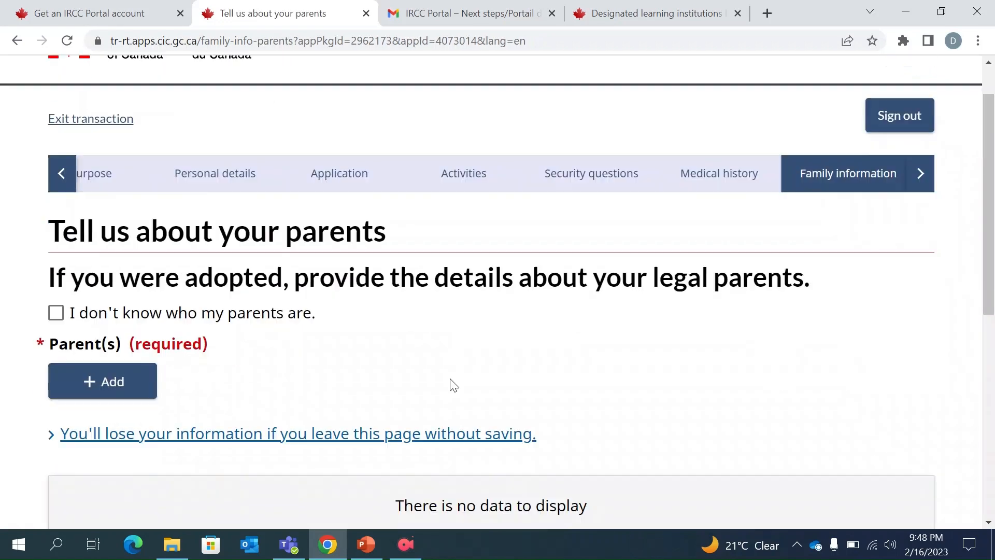
scroll(455, 385, down, 1)
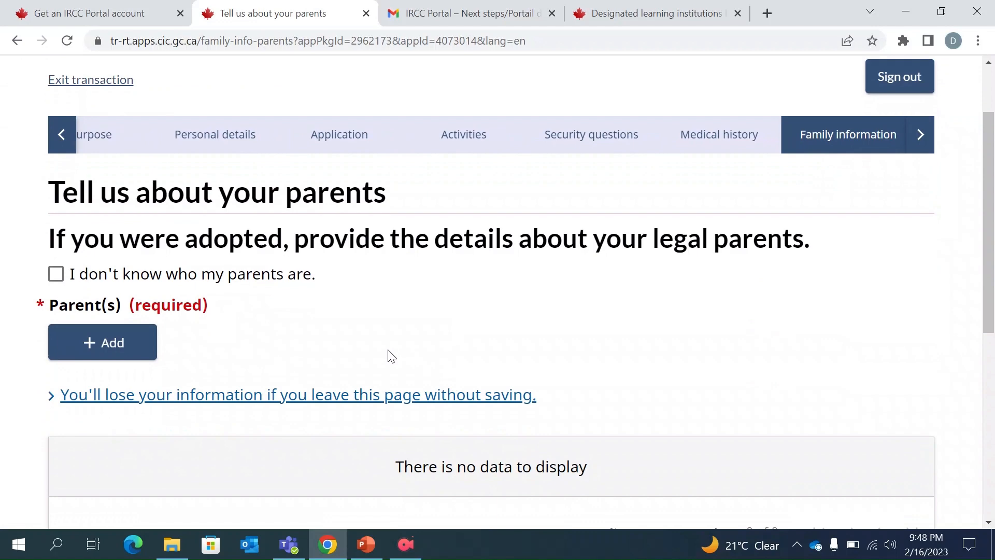
click(111, 349)
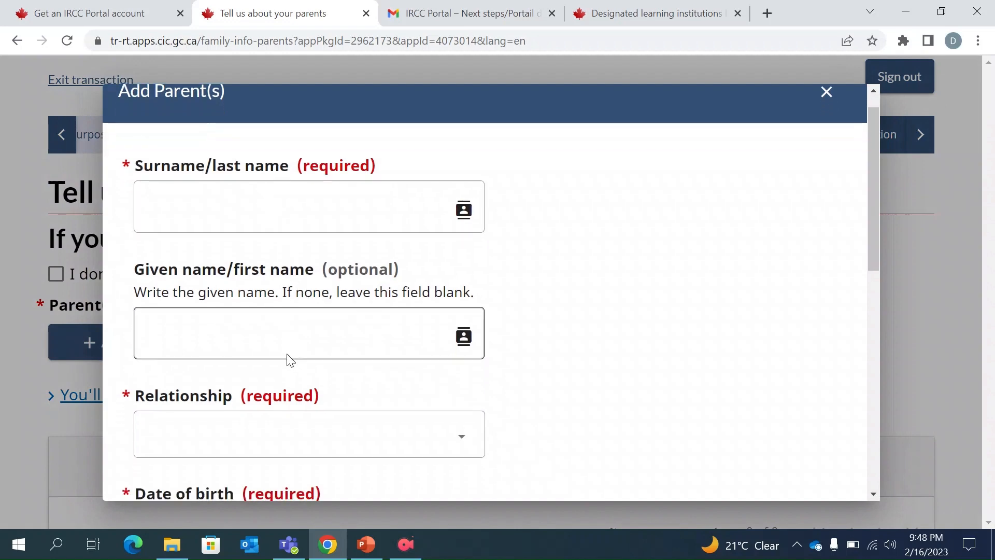
scroll(277, 415, down, 5)
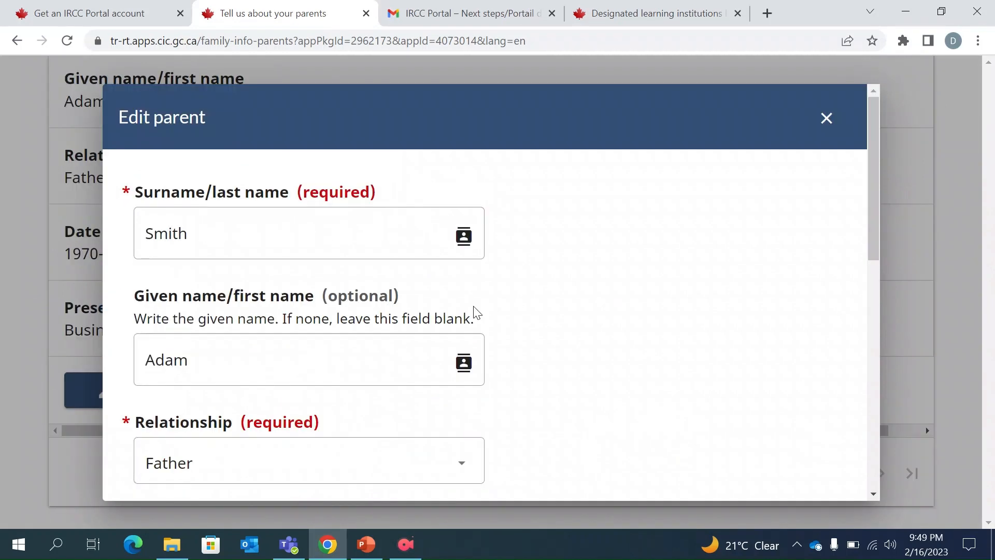
Step: Review the father's name, relationship, birth details, occupation, address and travel answers in the parent record, and close it without saving
scroll(476, 311, down, 1)
click(284, 173)
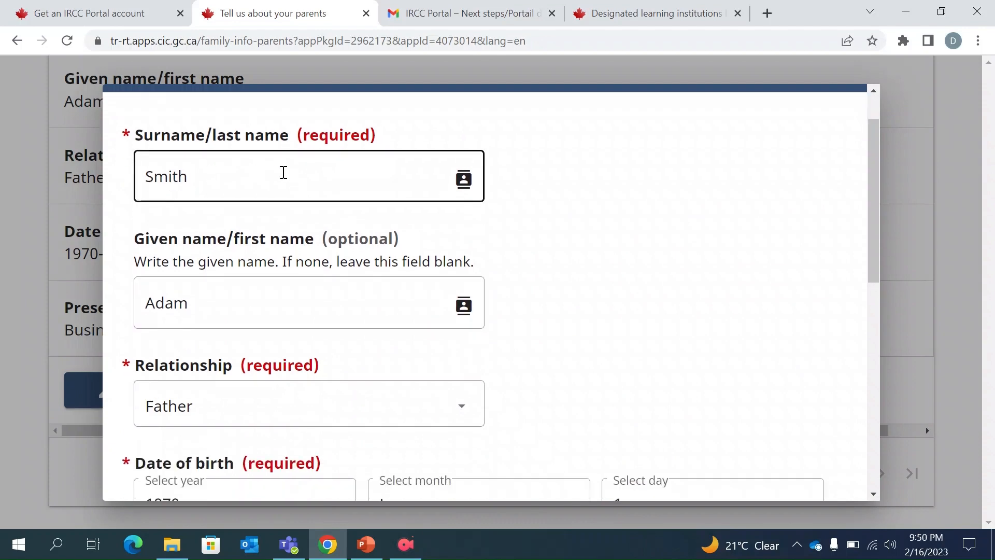
scroll(368, 304, down, 3)
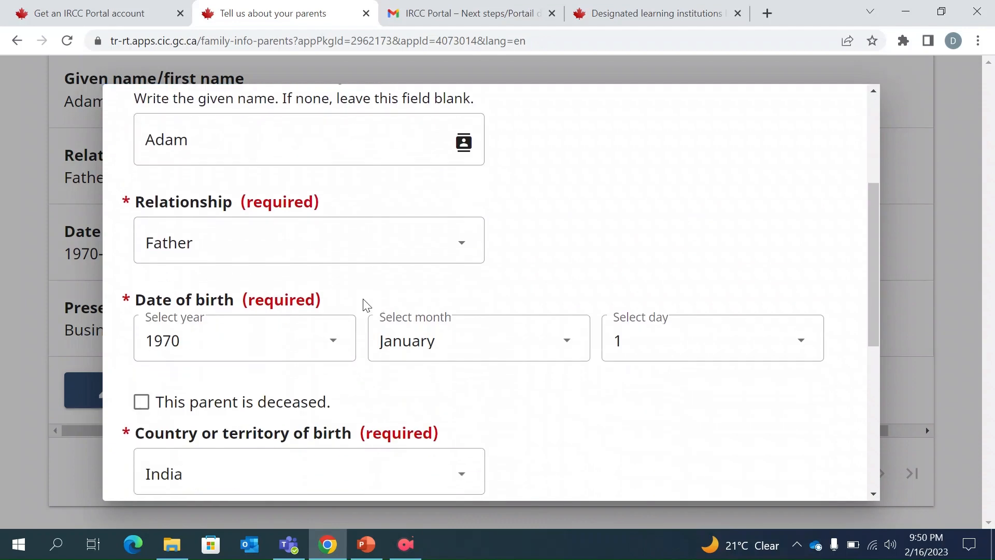
scroll(402, 351, down, 2)
scroll(472, 348, down, 1)
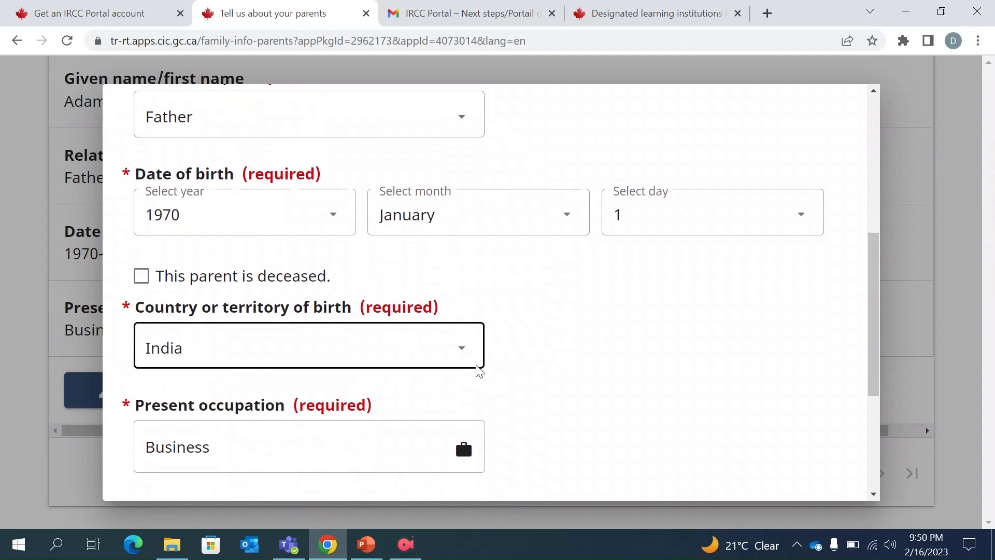
scroll(466, 366, down, 1)
scroll(462, 364, down, 2)
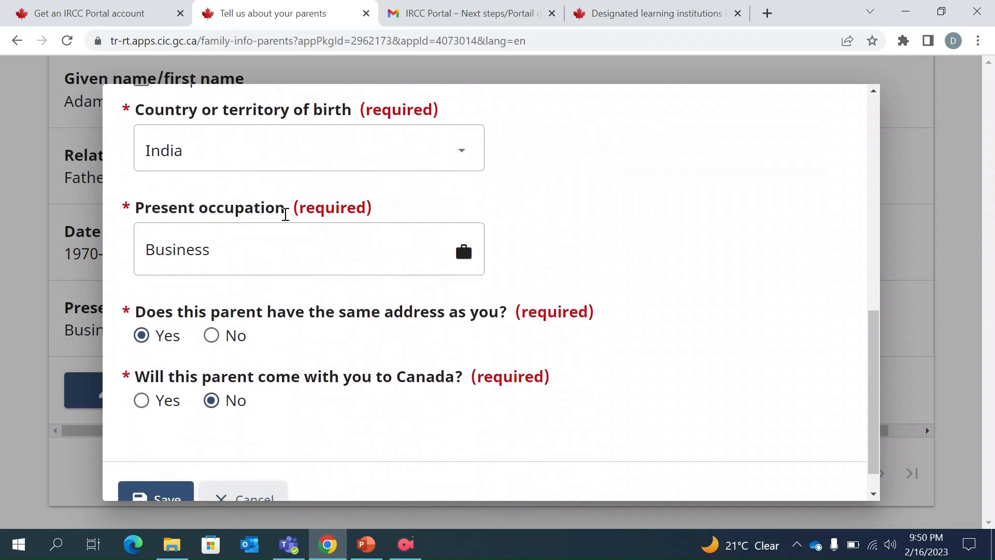
scroll(359, 358, down, 1)
scroll(350, 357, up, 1)
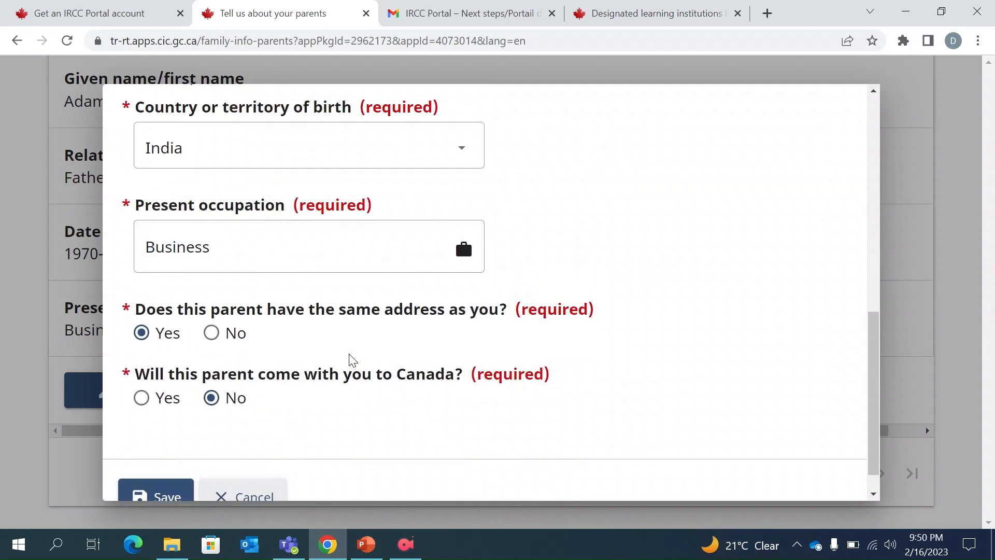
scroll(178, 294, up, 1)
scroll(360, 309, down, 2)
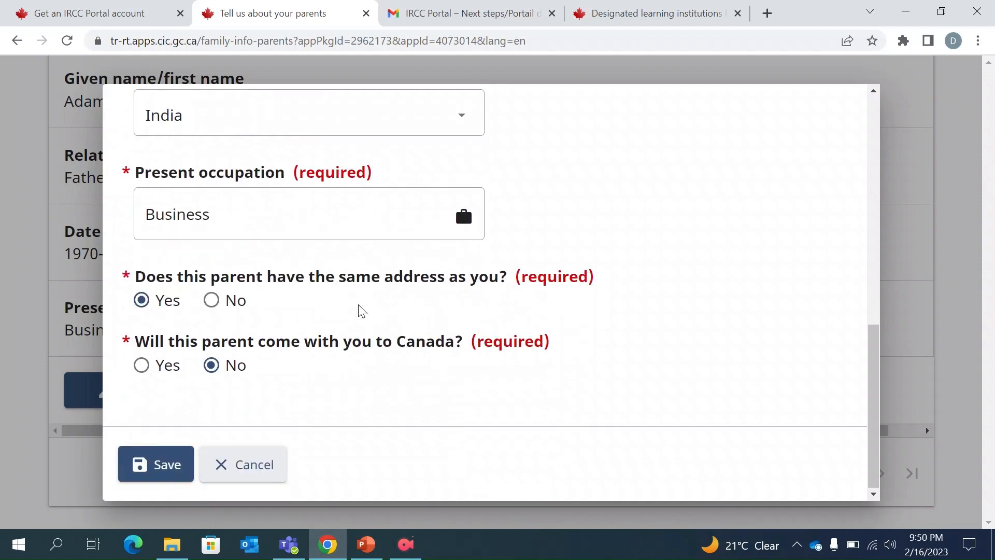
click(258, 472)
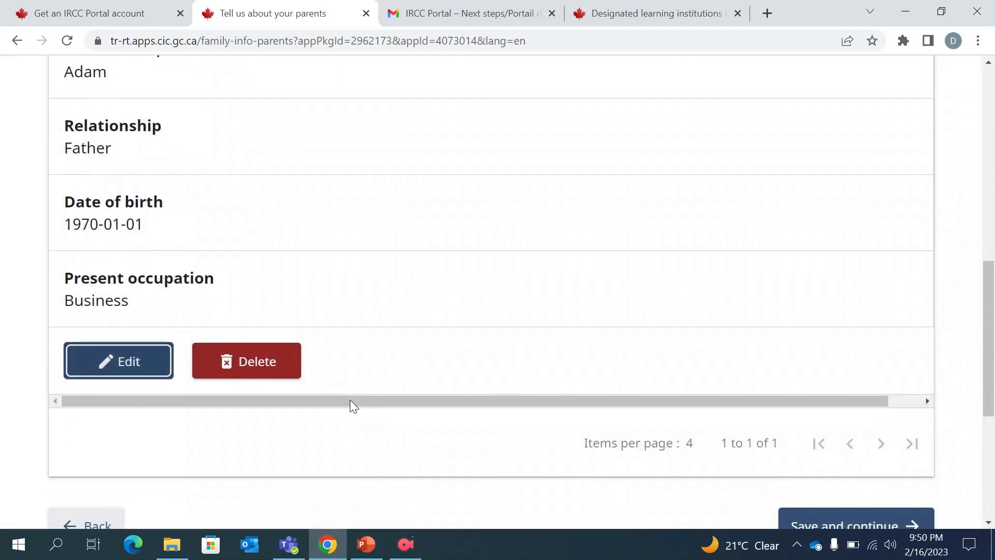
Step: Check the listed parent entry and save the page about the applicant's parents
scroll(350, 400, up, 7)
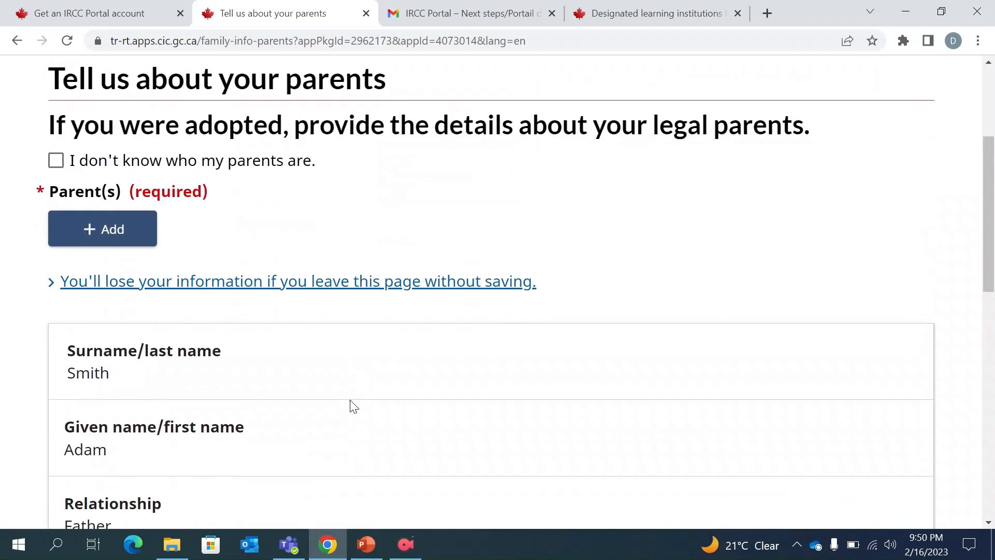
scroll(350, 407, down, 9)
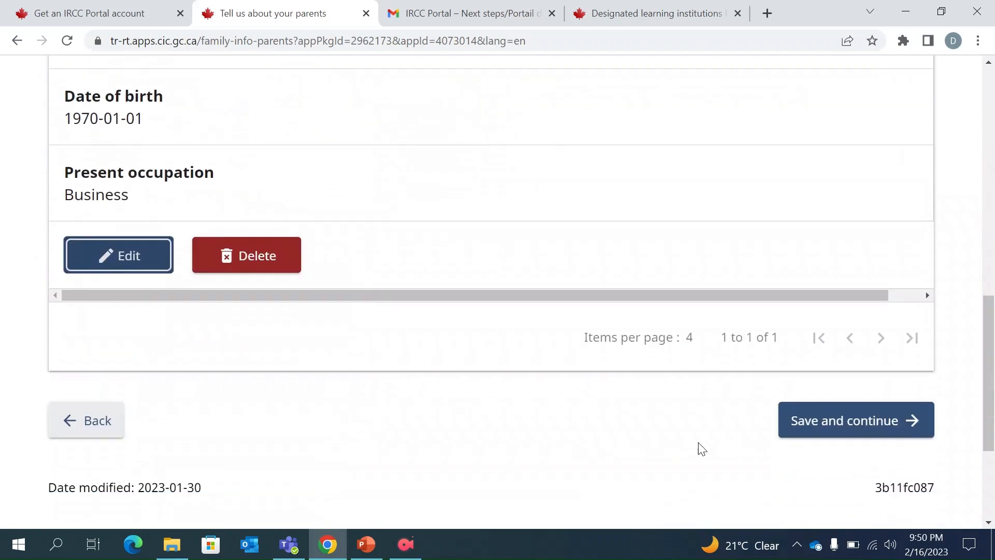
click(842, 438)
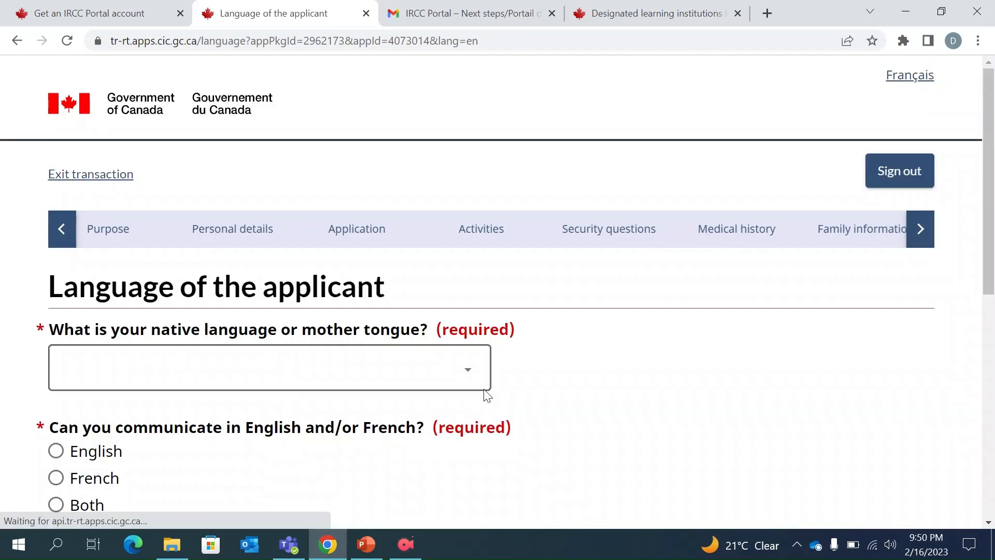
Step: Set the native language to Urdu, choose English for communication and as the contact language, and save the language page
scroll(487, 396, down, 3)
click(56, 433)
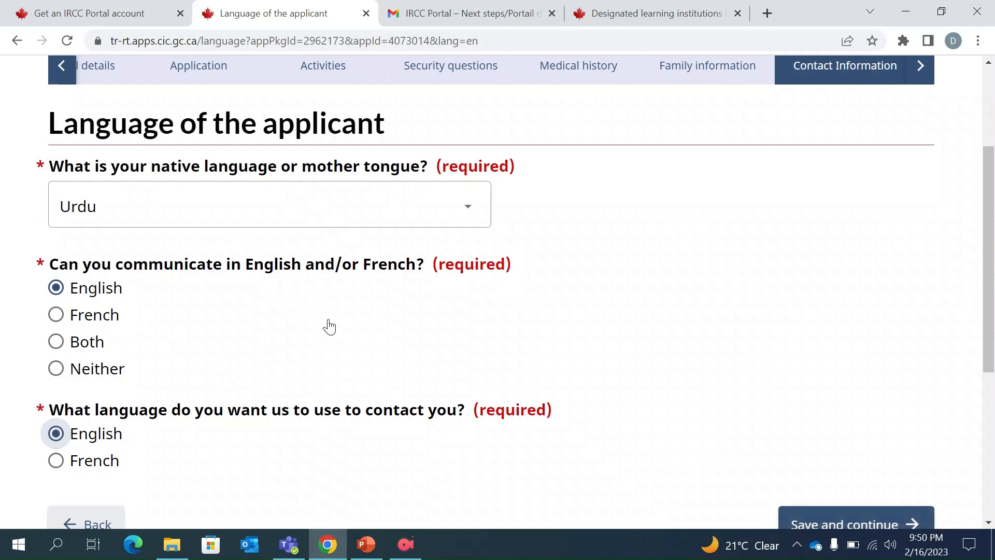
drag(424, 269, 54, 265)
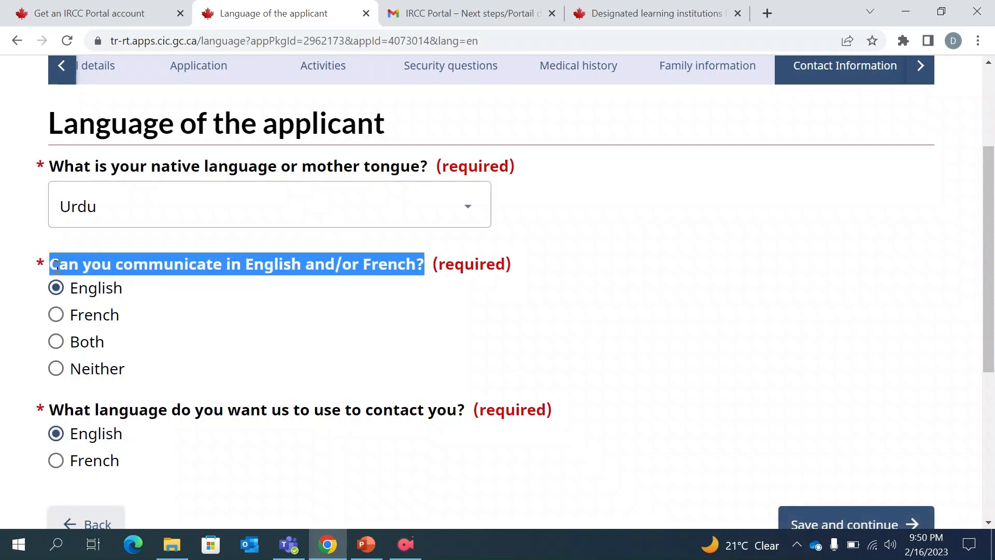
scroll(275, 404, down, 2)
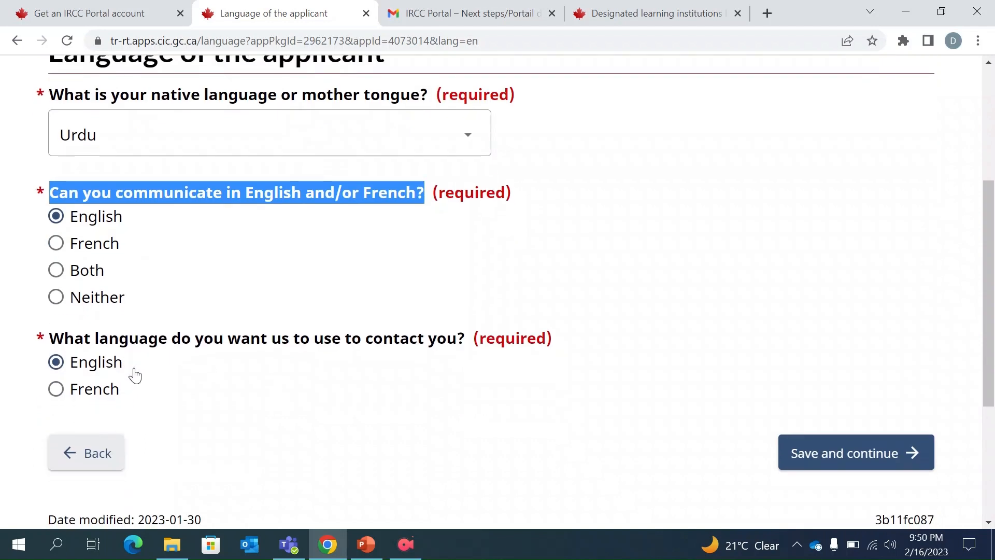
click(884, 465)
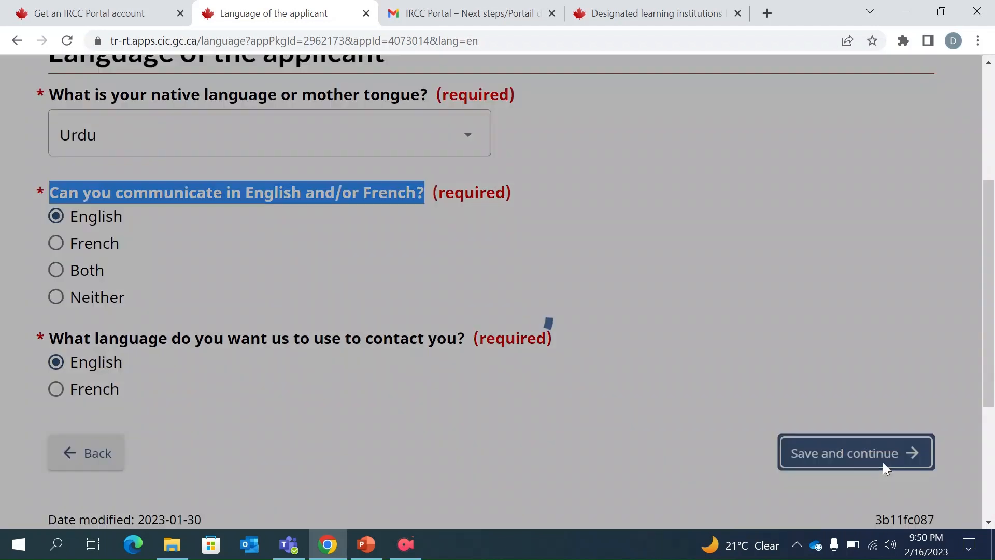
Step: Enter and confirm the applicant's email address, and save the email page
scroll(294, 307, down, 2)
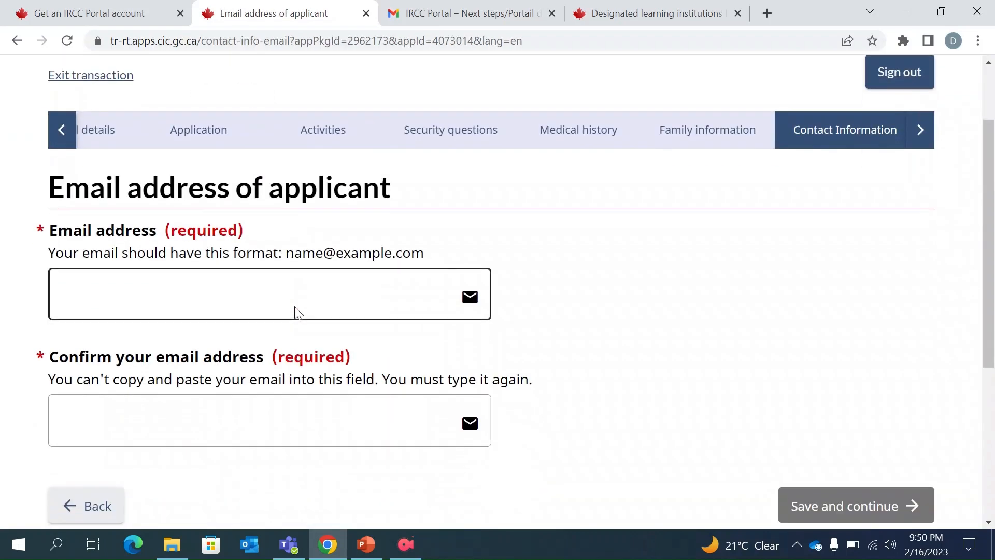
click(168, 303)
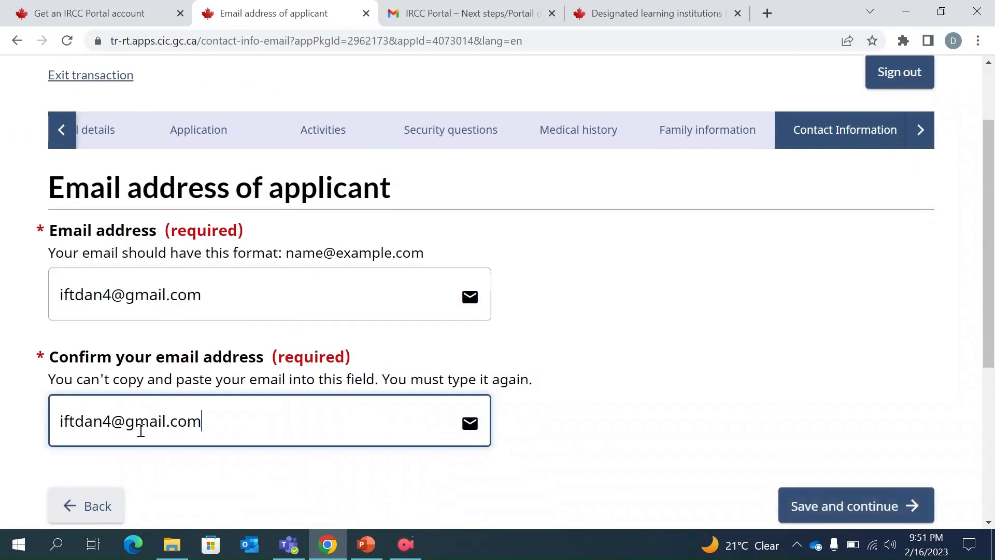
scroll(533, 413, down, 2)
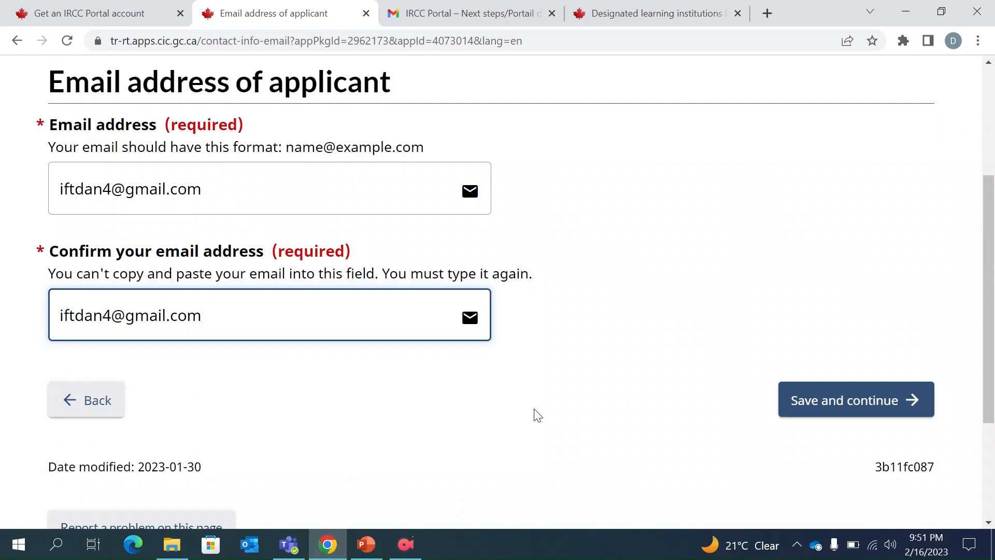
click(818, 400)
Step: Start a new telephone entry with type Cellular, country or territory Other, and dial code 91
scroll(560, 403, down, 2)
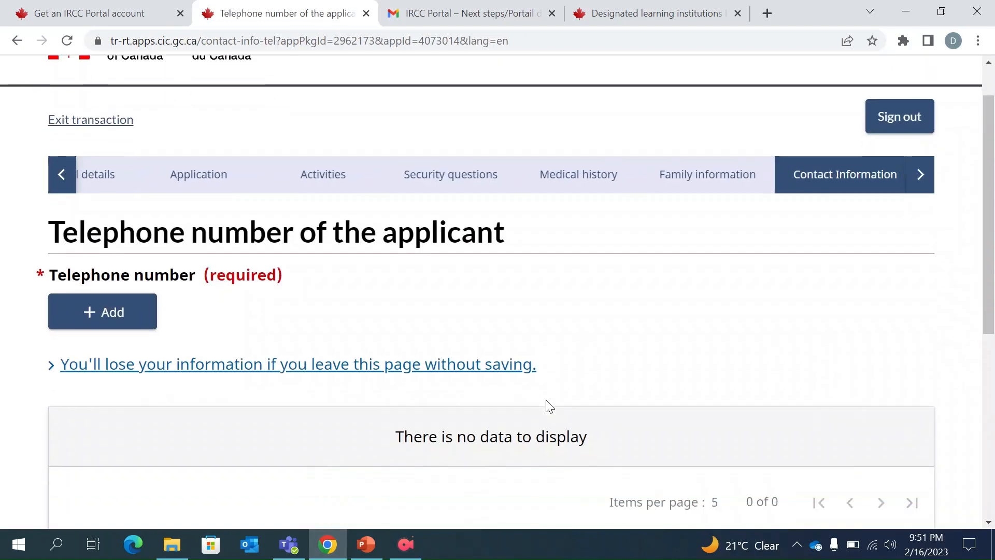
click(92, 271)
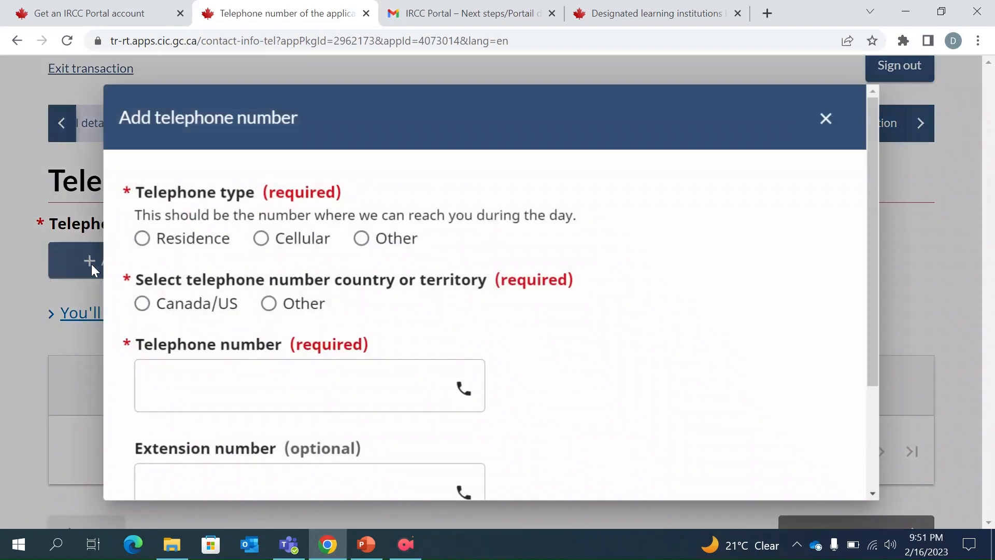
click(260, 238)
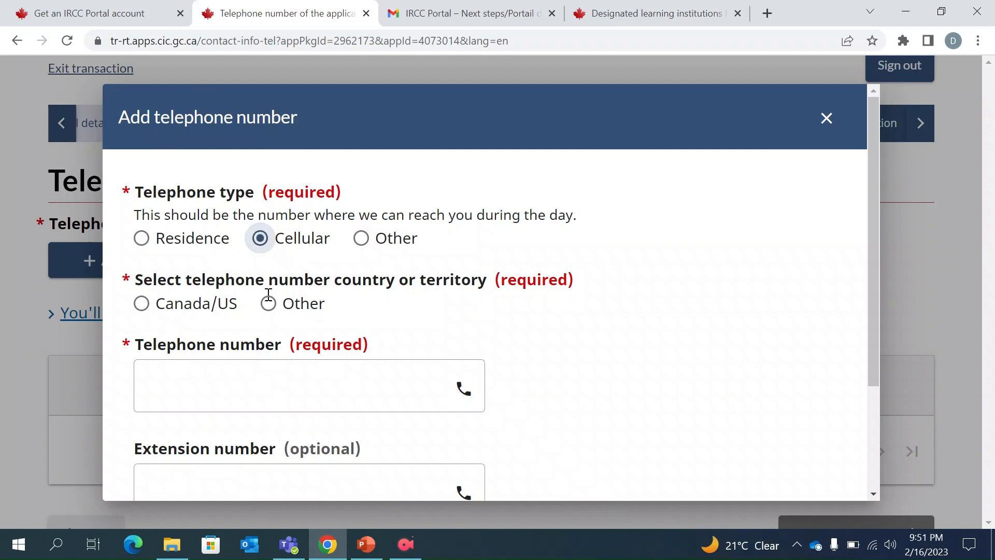
click(268, 305)
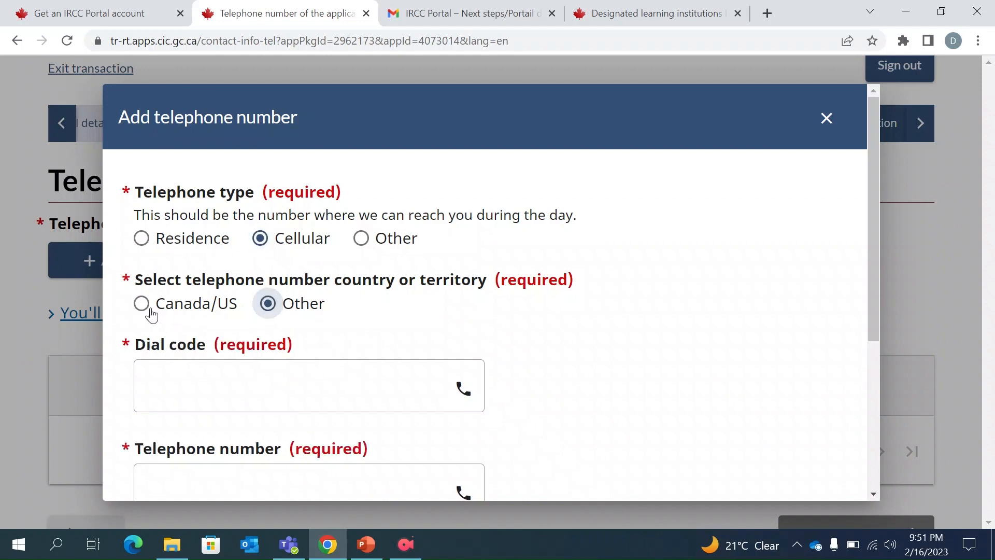
click(211, 392)
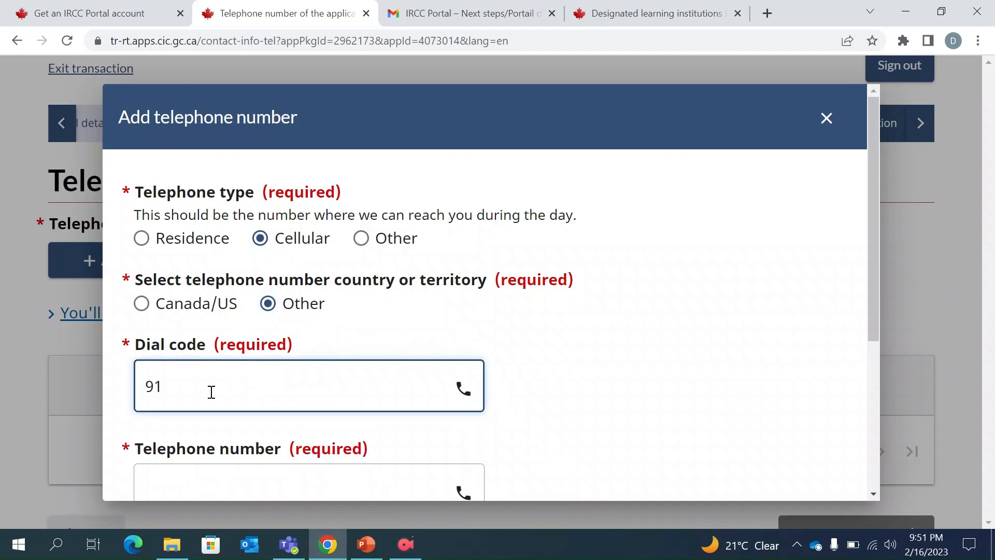
Step: Fill in the applicant's telephone number, save the entry without an extension, and save the telephone page
scroll(212, 392, down, 1)
click(184, 423)
click(273, 453)
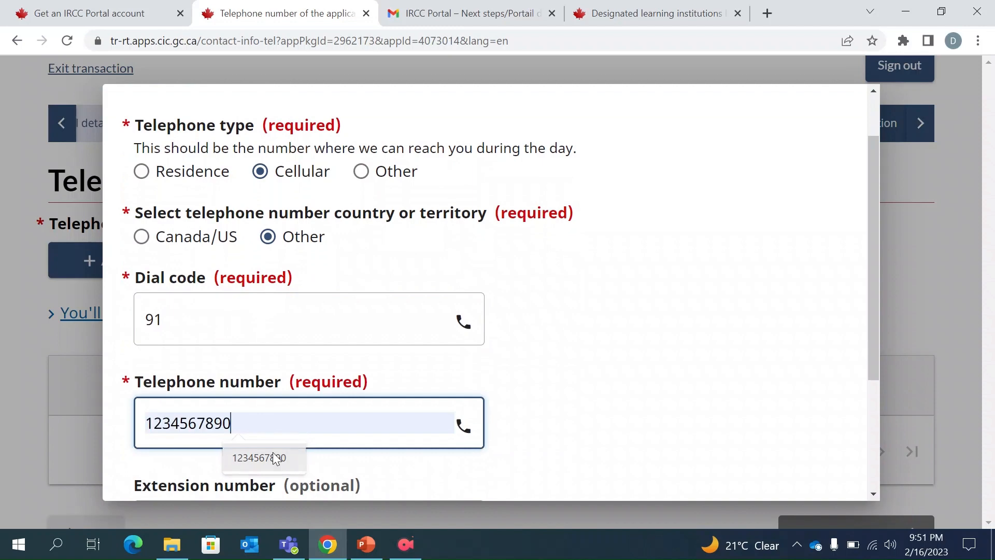
scroll(273, 456, down, 4)
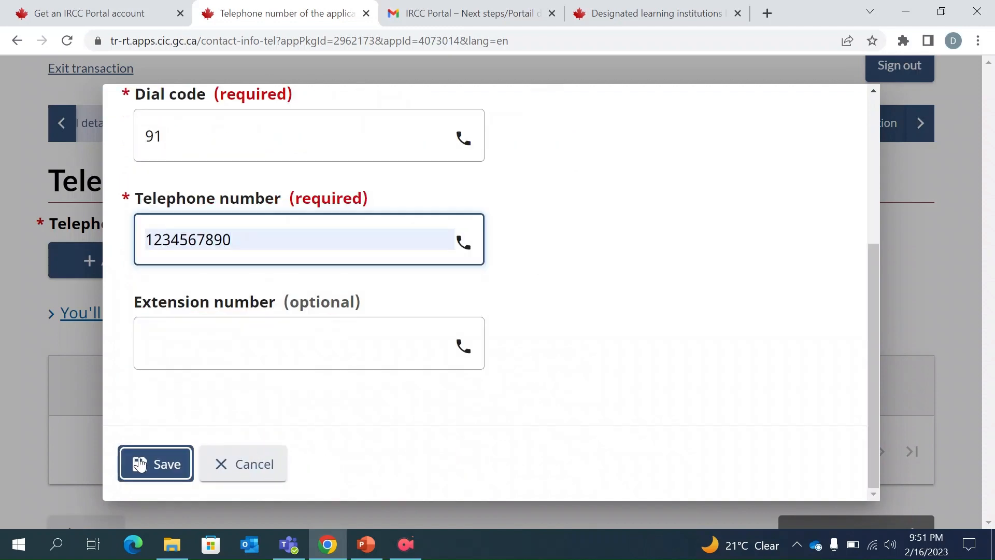
click(140, 464)
scroll(442, 407, down, 8)
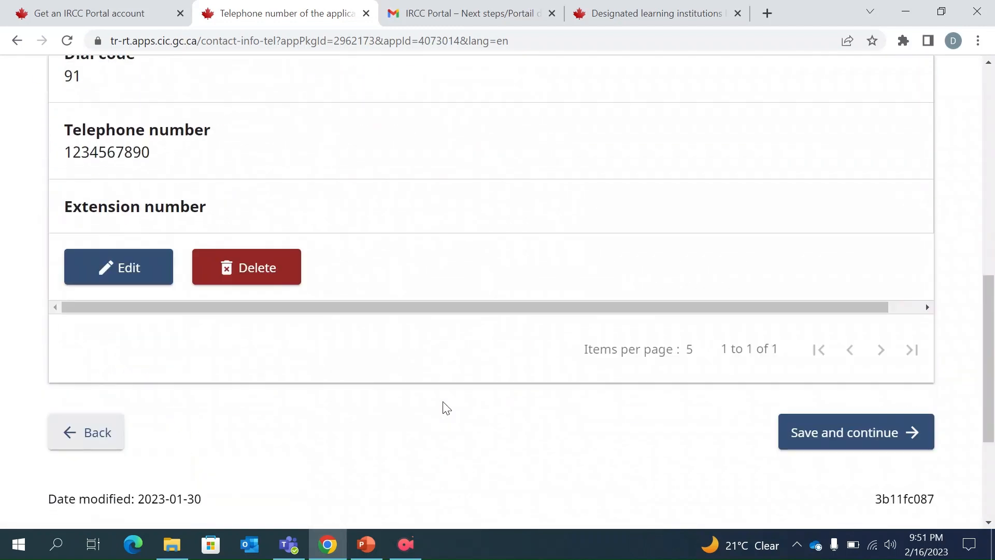
click(841, 431)
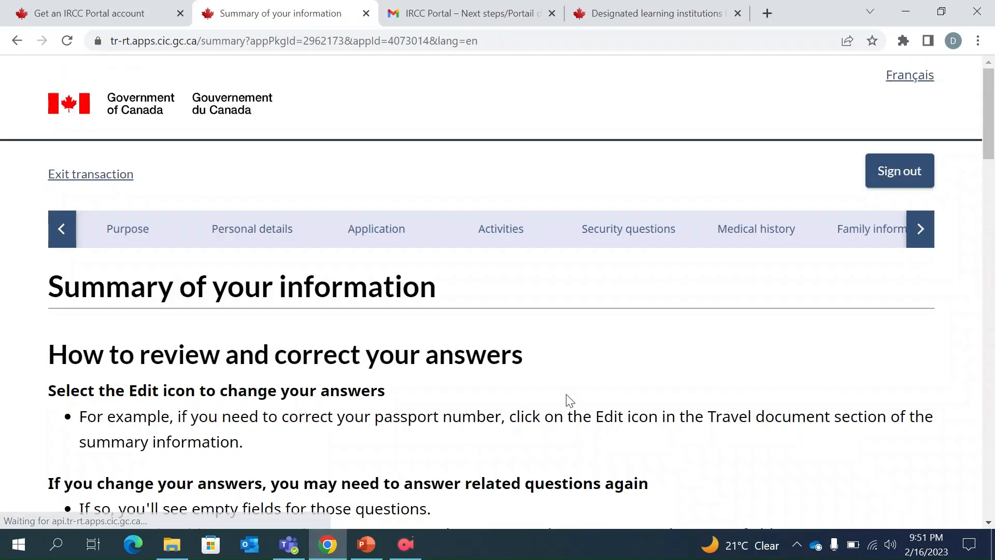
Step: Expand all sections of the information summary, review the answers through to the telephone details, and save the summary
scroll(567, 400, down, 3)
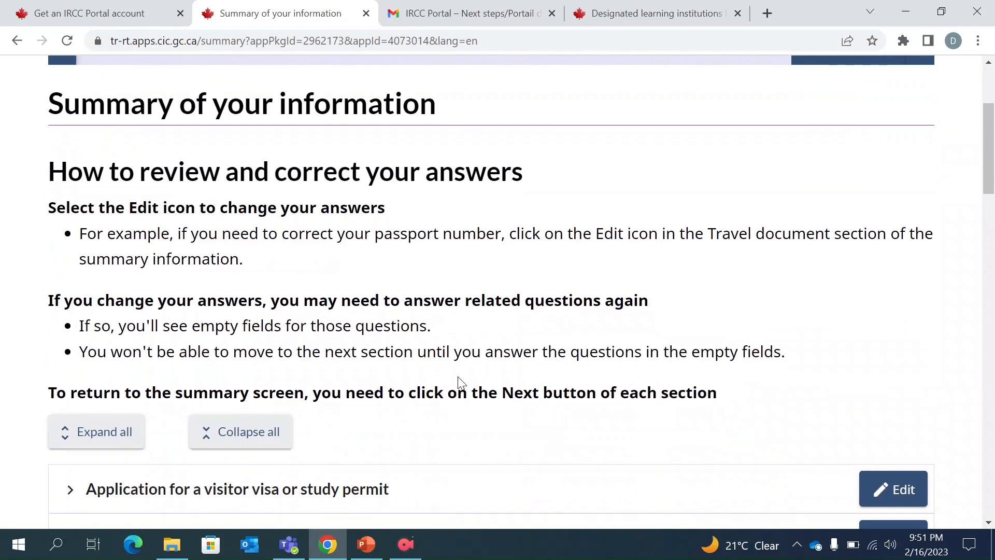
scroll(459, 386, down, 4)
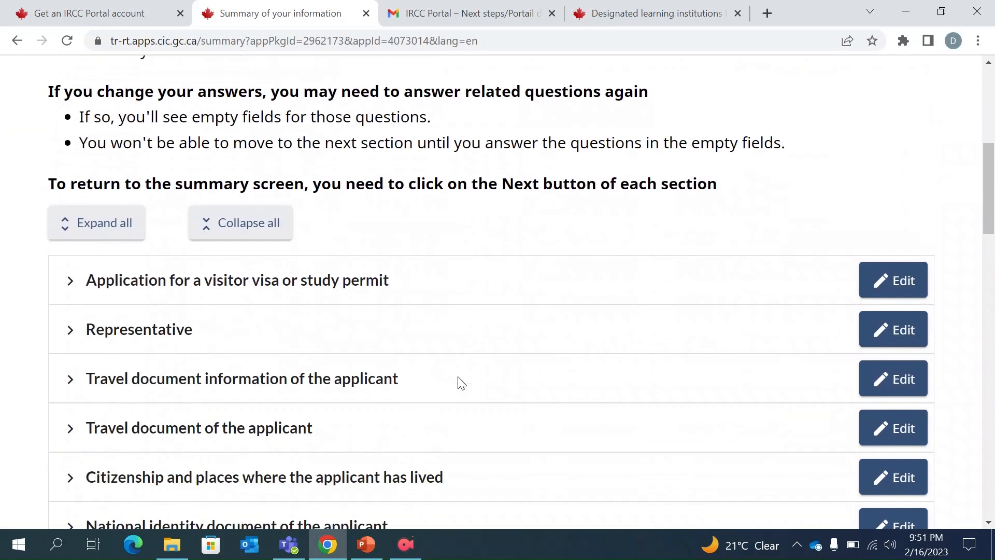
click(104, 226)
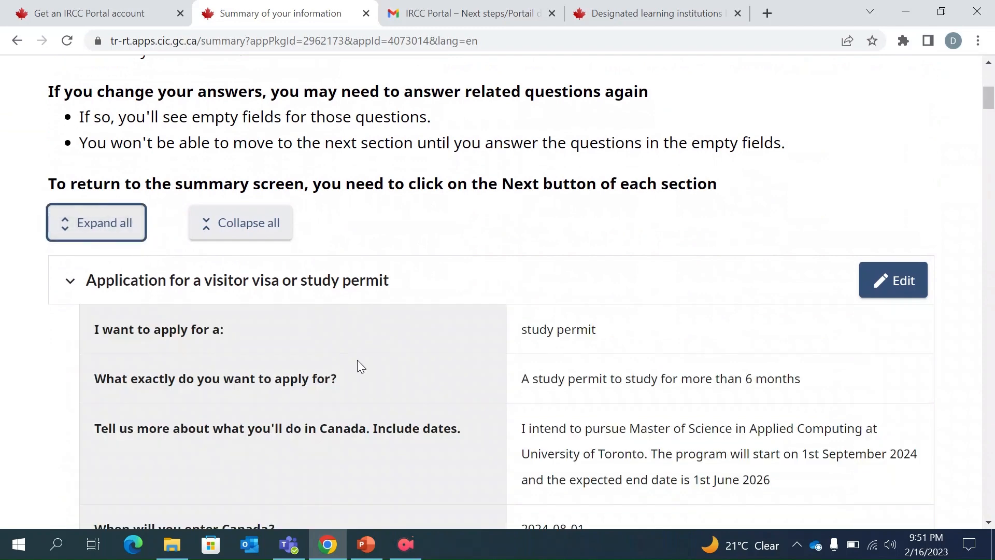
scroll(361, 366, down, 3)
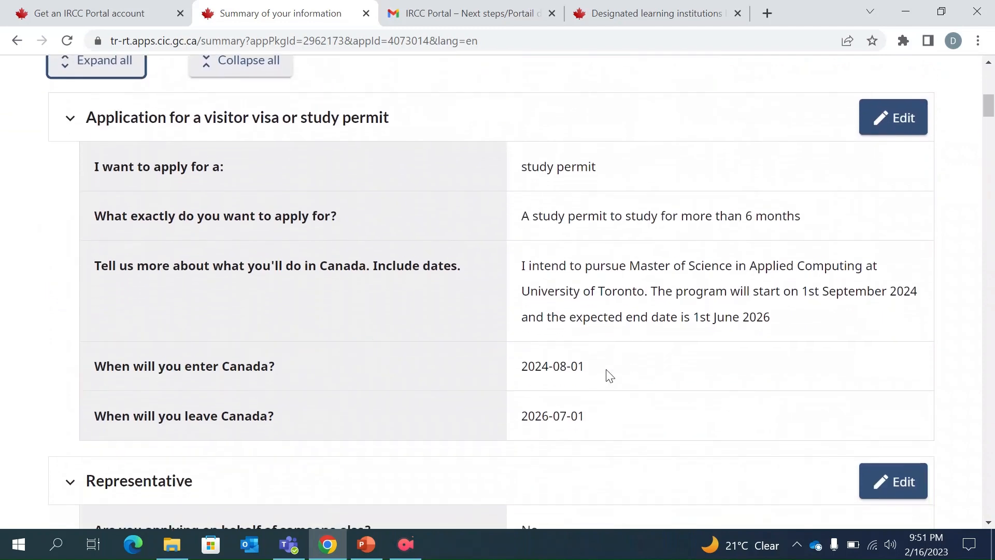
scroll(610, 377, down, 6)
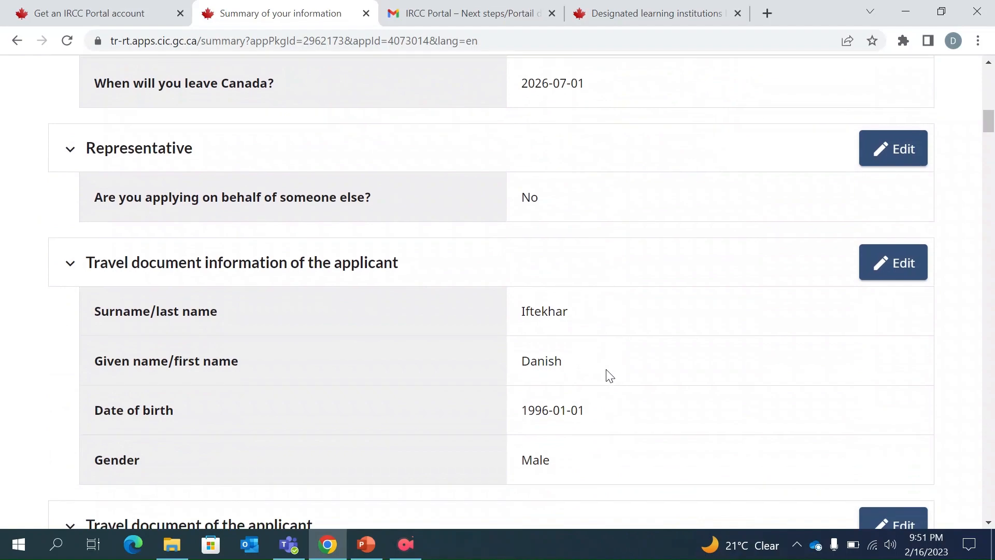
scroll(609, 376, down, 8)
scroll(609, 376, down, 19)
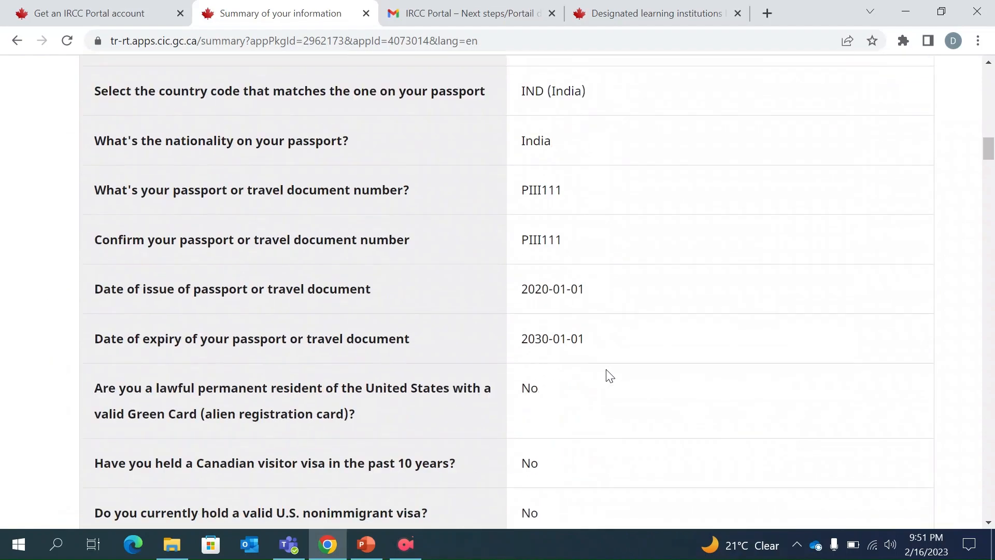
scroll(610, 377, down, 18)
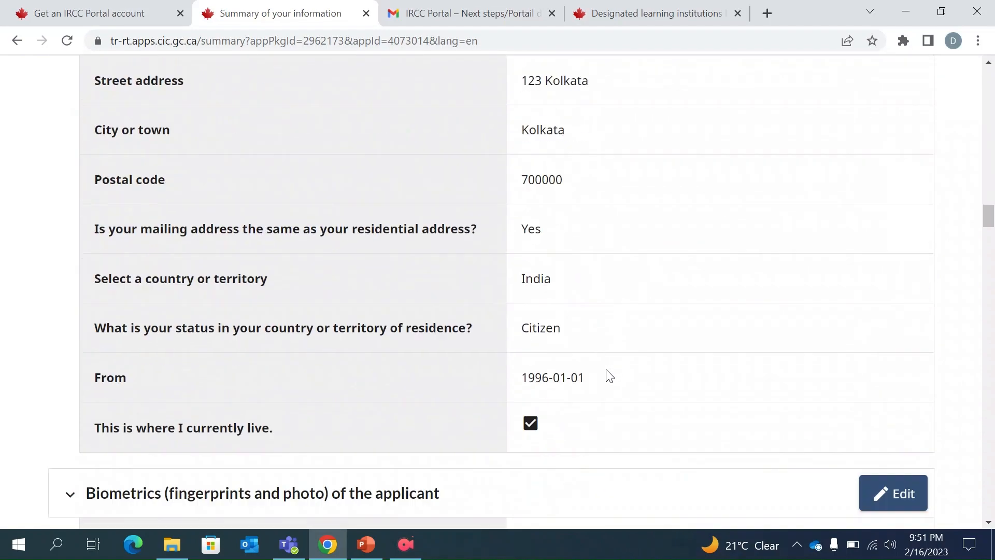
scroll(607, 369, down, 20)
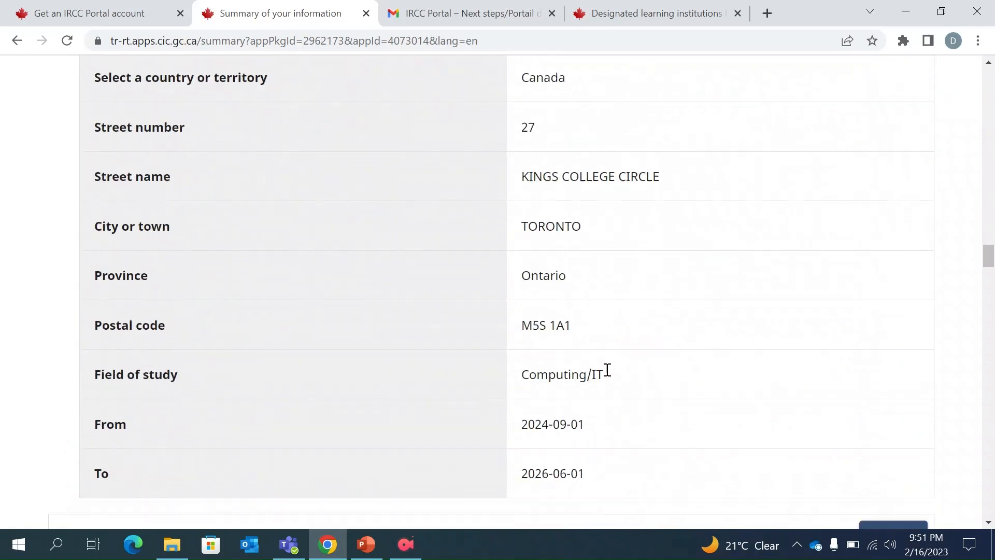
scroll(610, 376, down, 20)
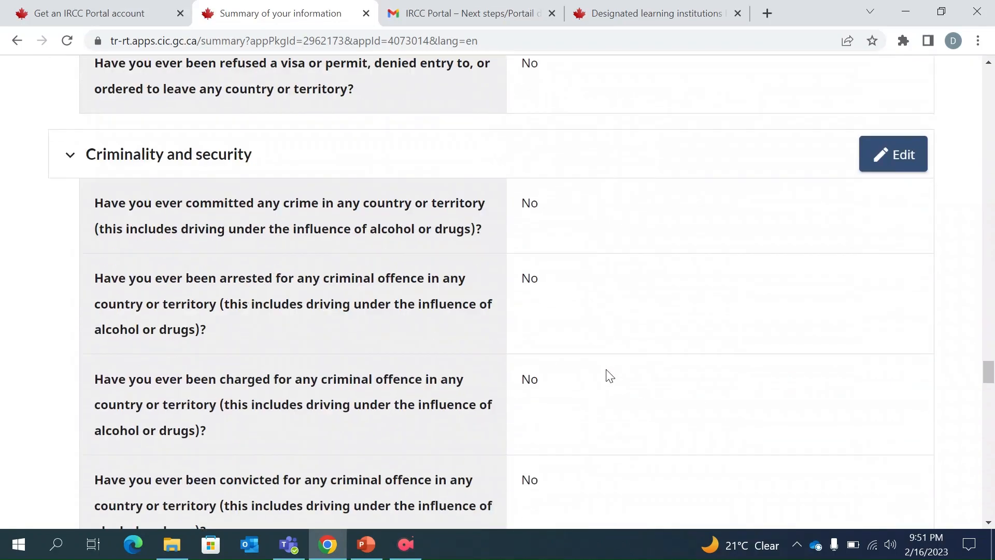
scroll(607, 370, down, 17)
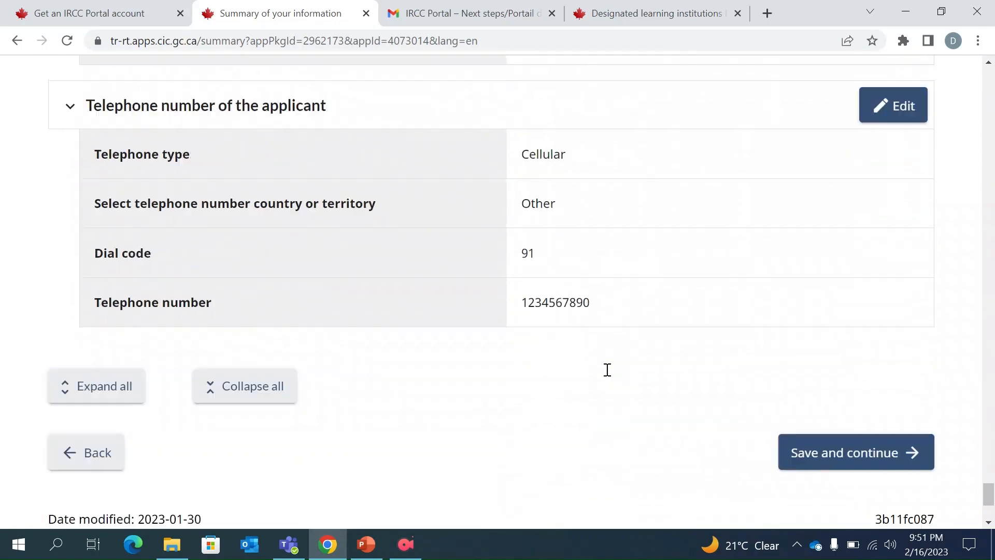
click(838, 223)
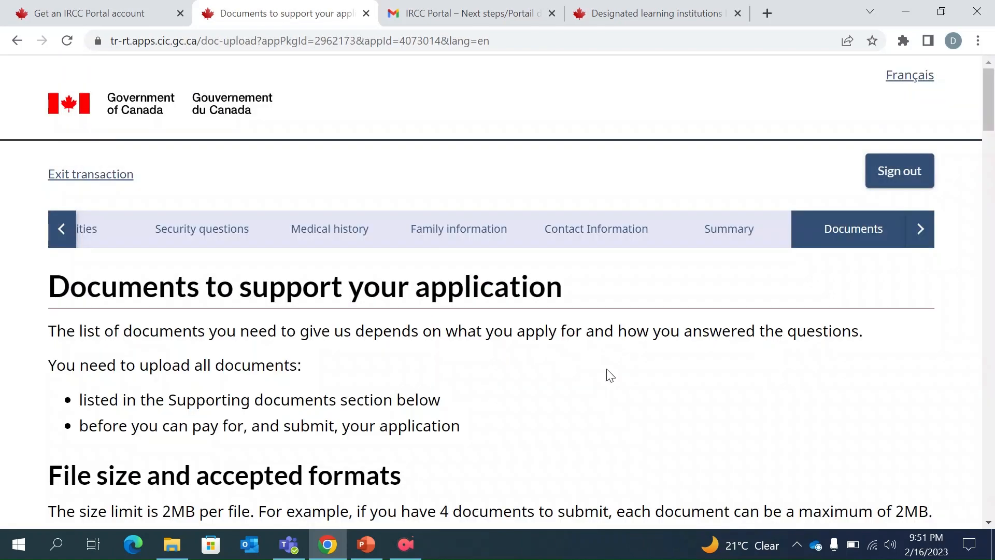
Step: Read the document upload instructions on required documents, file size limit, accepted formats, and the Help Centre tips for large or multiple files
scroll(607, 371, down, 5)
scroll(532, 273, up, 3)
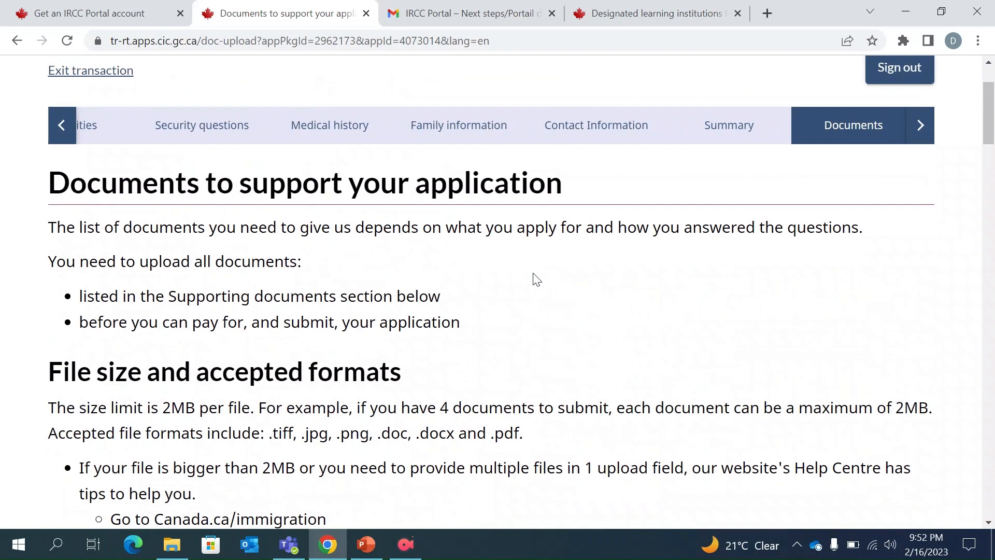
scroll(536, 279, down, 5)
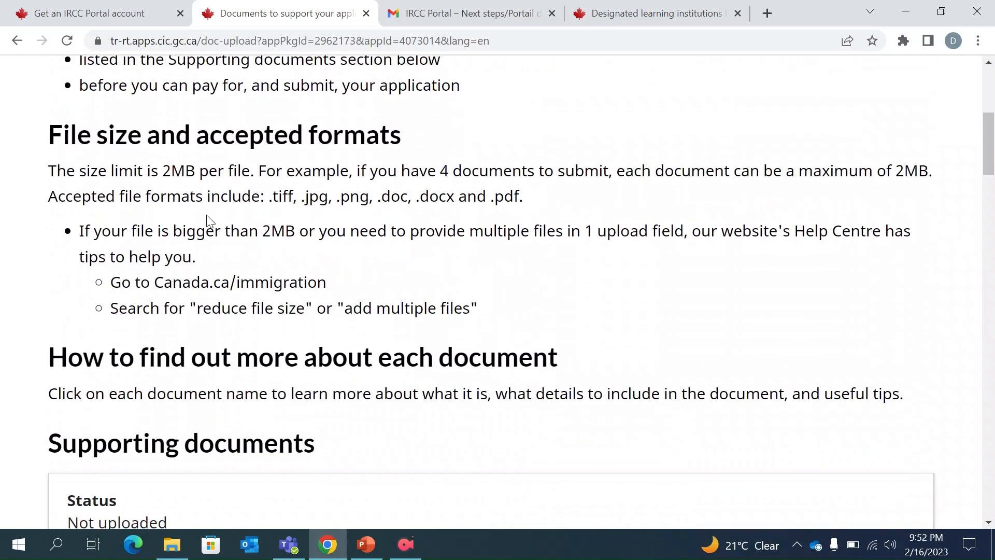
drag(50, 202, 245, 198)
scroll(442, 246, up, 1)
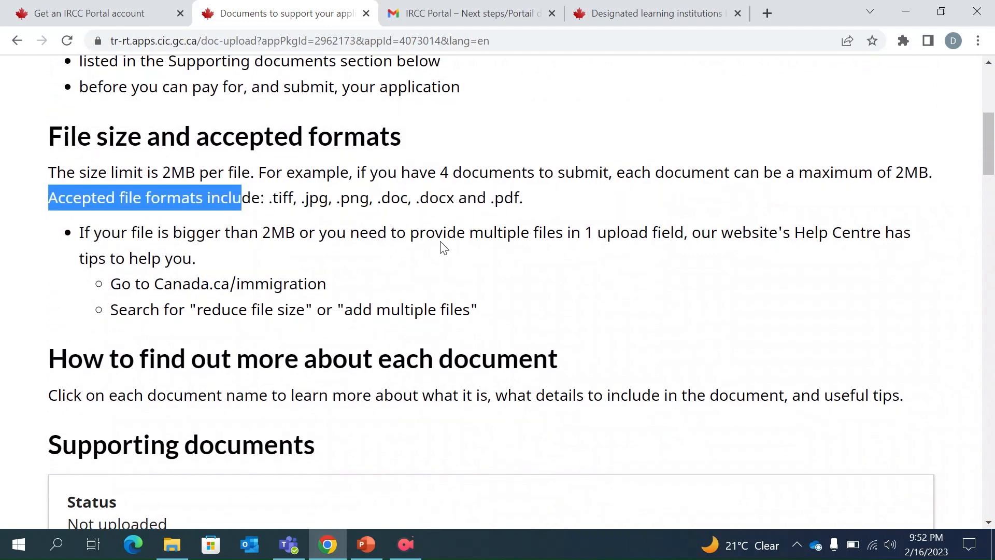
click(306, 268)
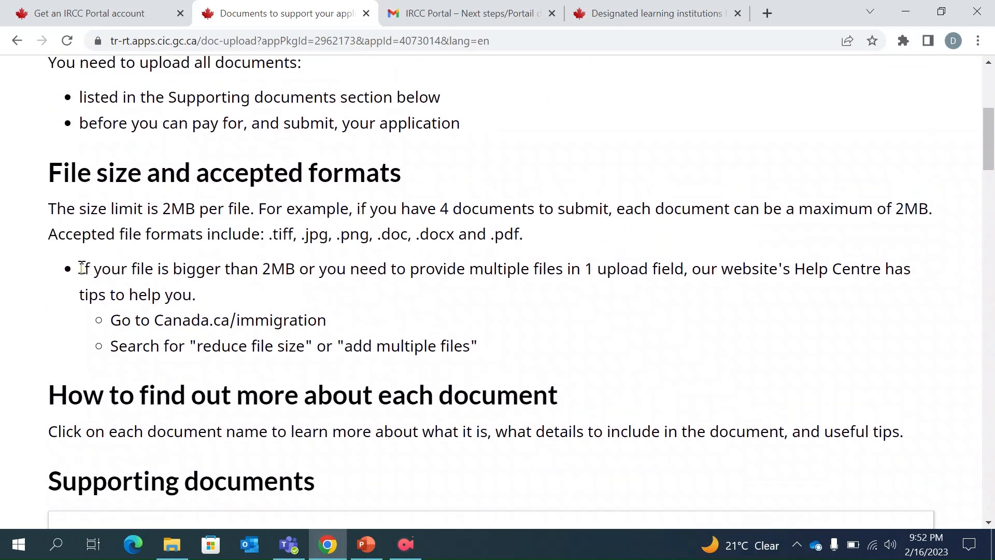
drag(81, 271, 268, 270)
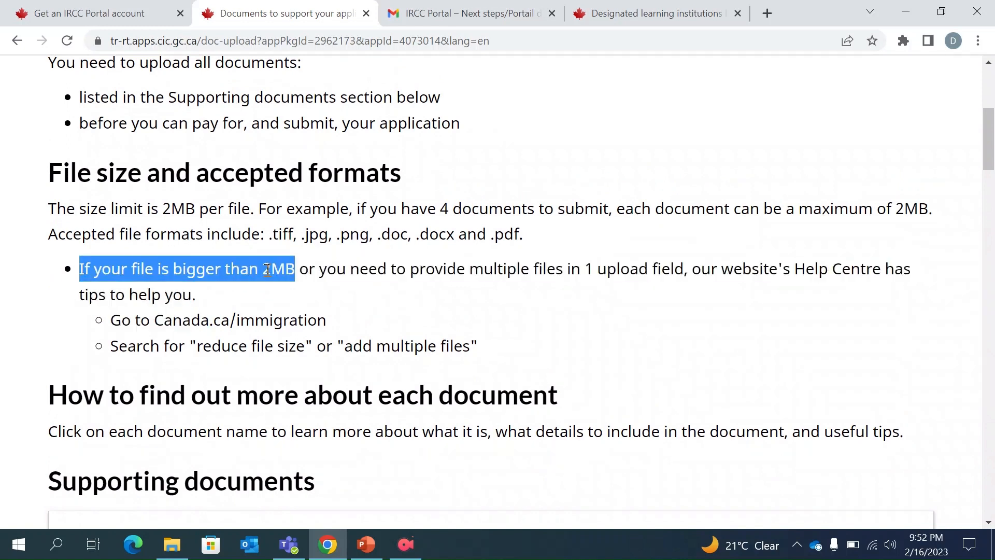
click(420, 305)
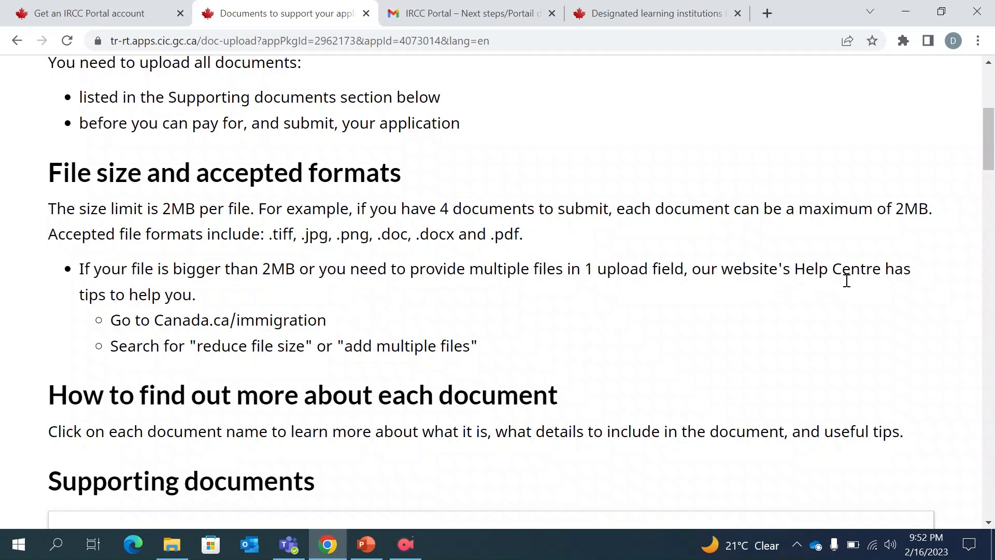
scroll(280, 321, down, 1)
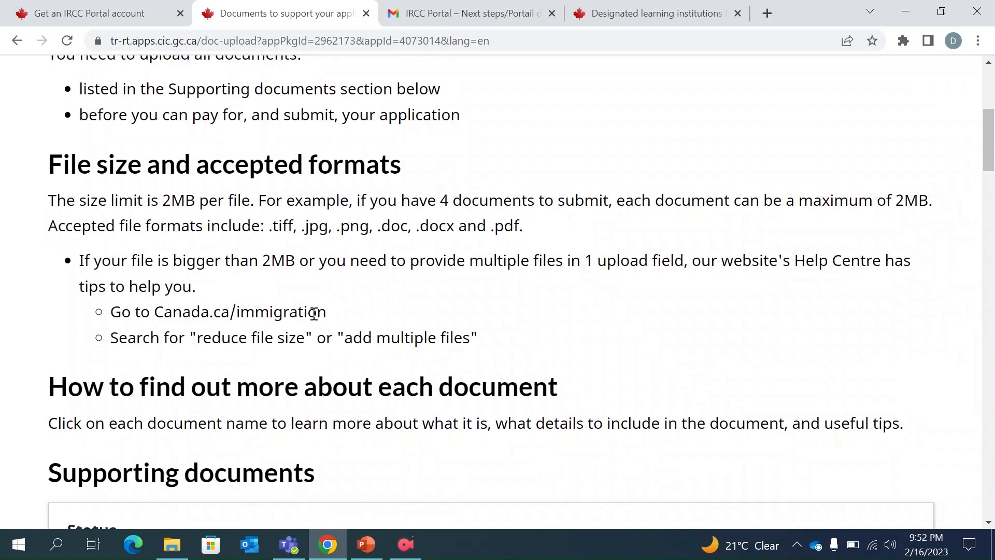
drag(315, 314, 192, 310)
drag(306, 336, 199, 338)
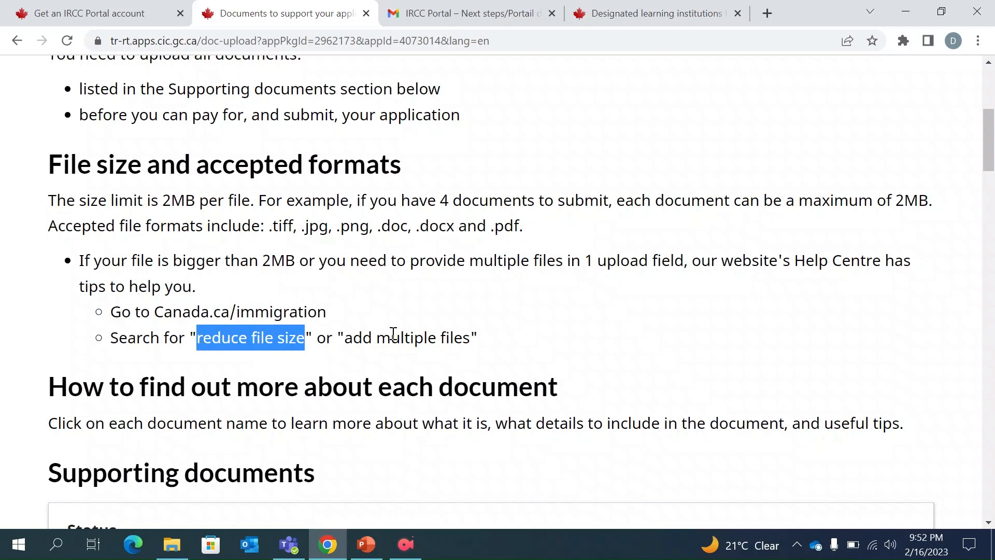
drag(470, 337, 345, 337)
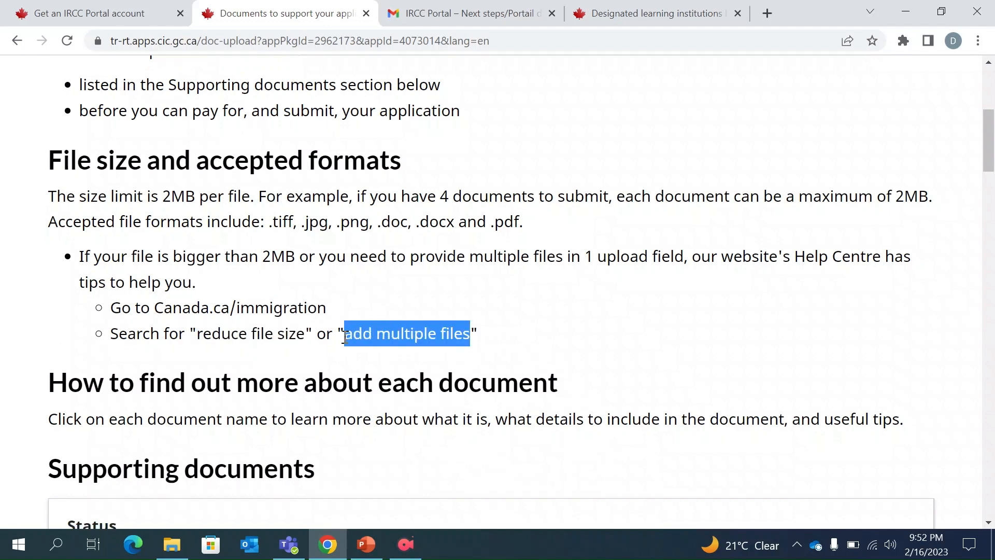
scroll(345, 337, up, 2)
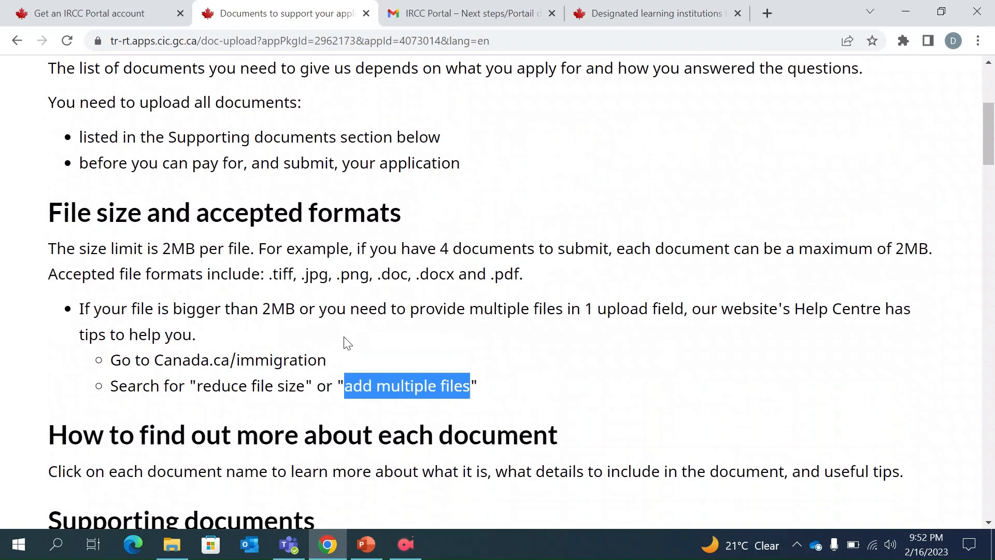
Step: Read the details of the Transcript (proof) entry in the supporting documents list and look over the Letter of acceptance entry
scroll(344, 337, down, 3)
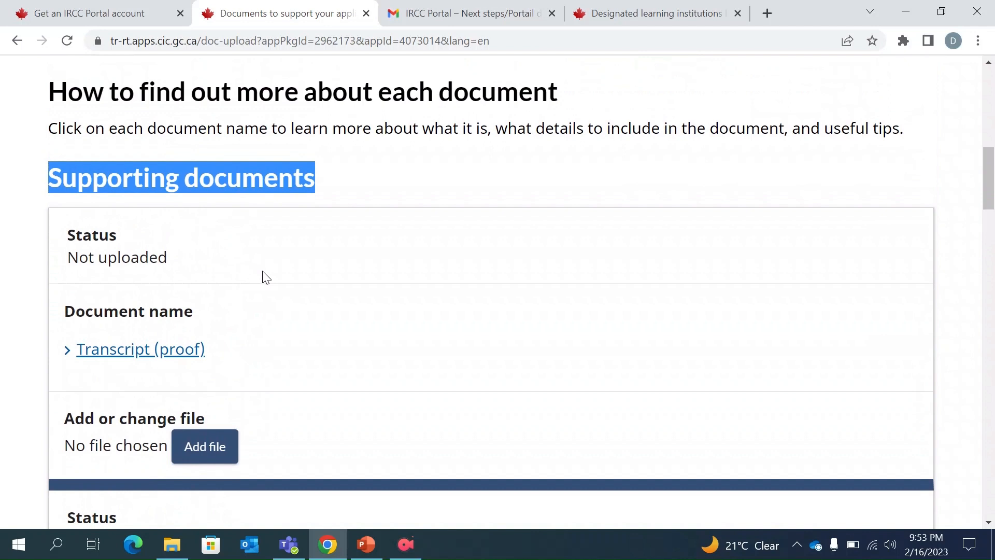
scroll(266, 277, down, 1)
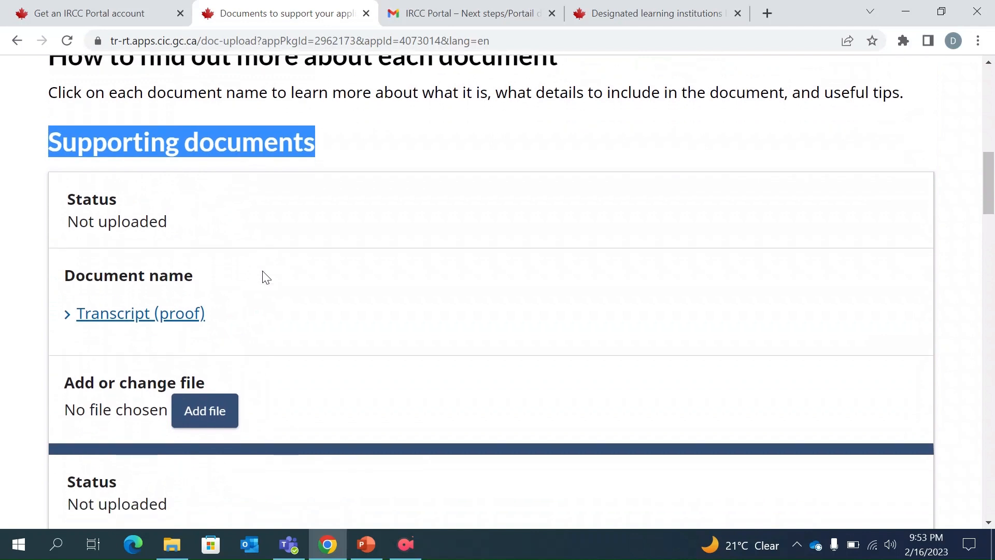
click(169, 321)
scroll(275, 337, down, 5)
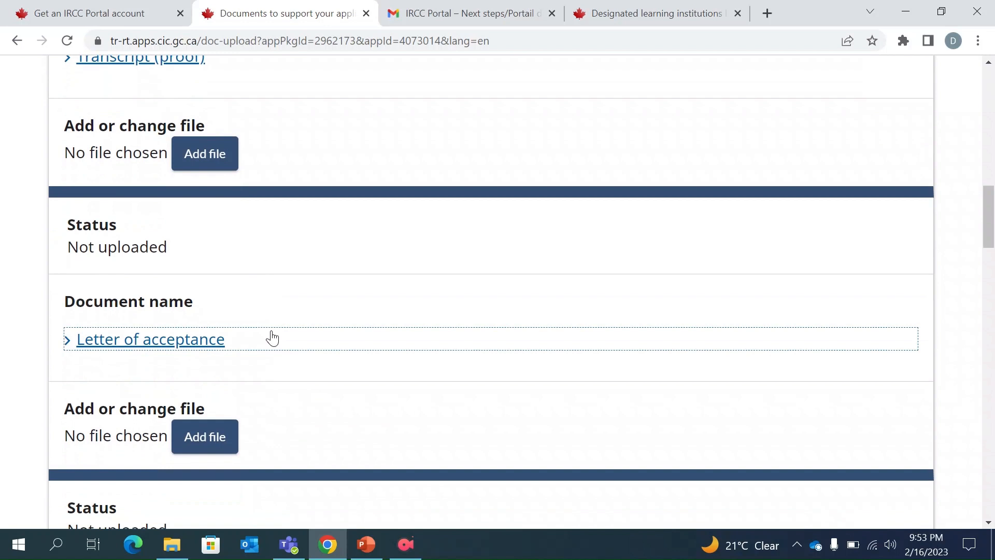
Step: Expand the Official letter from school entry and read its description
scroll(272, 338, down, 5)
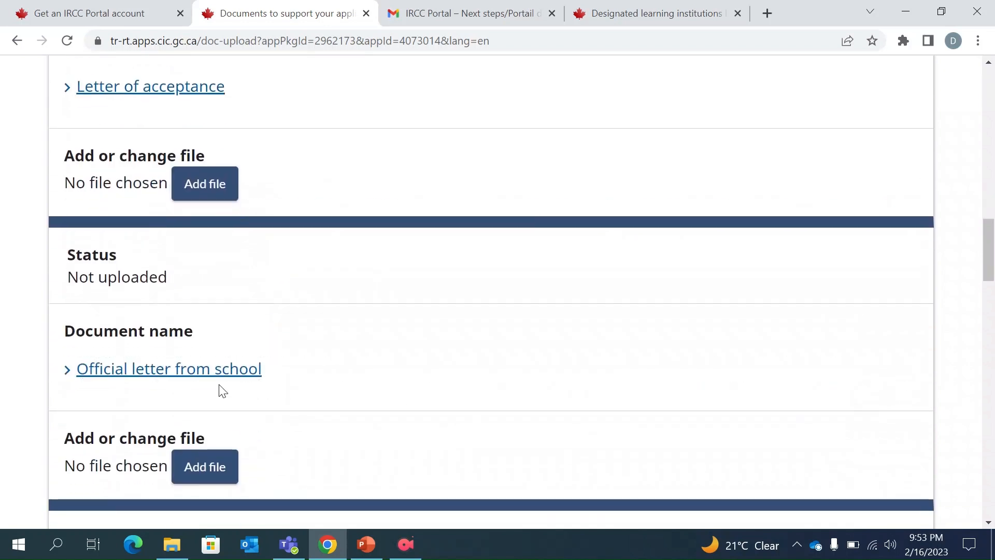
click(68, 372)
scroll(216, 403, down, 1)
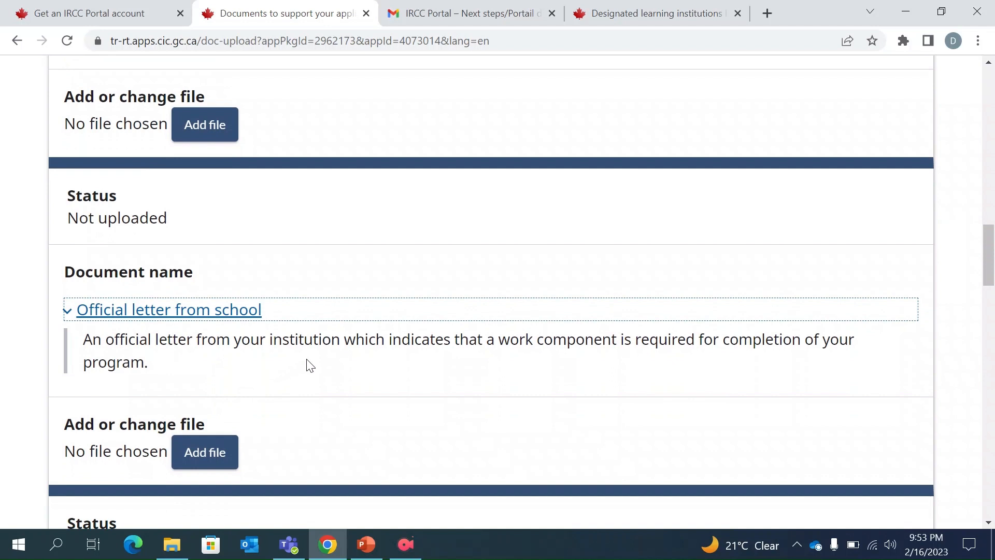
scroll(310, 365, down, 5)
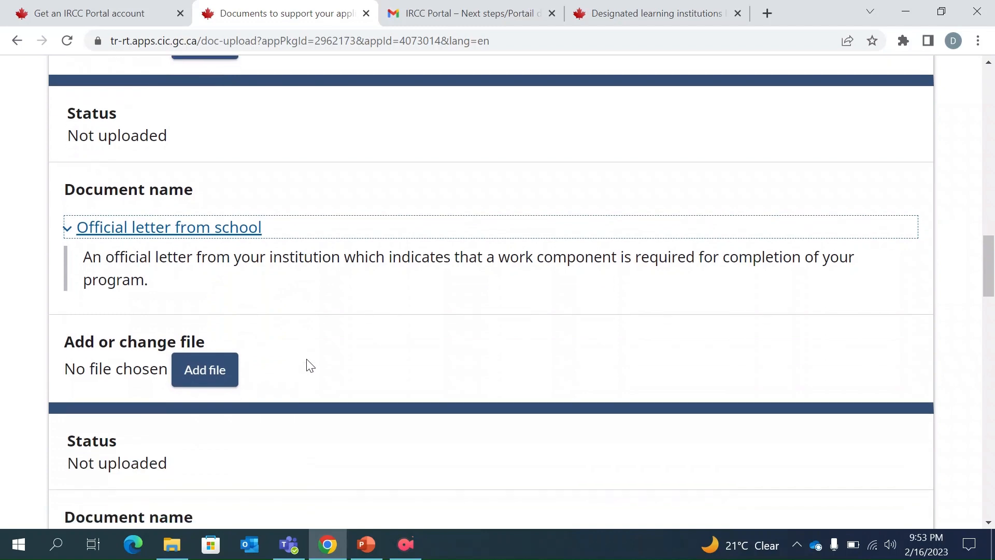
Step: Expand the National identity document entry and read what the document must show
scroll(310, 365, down, 2)
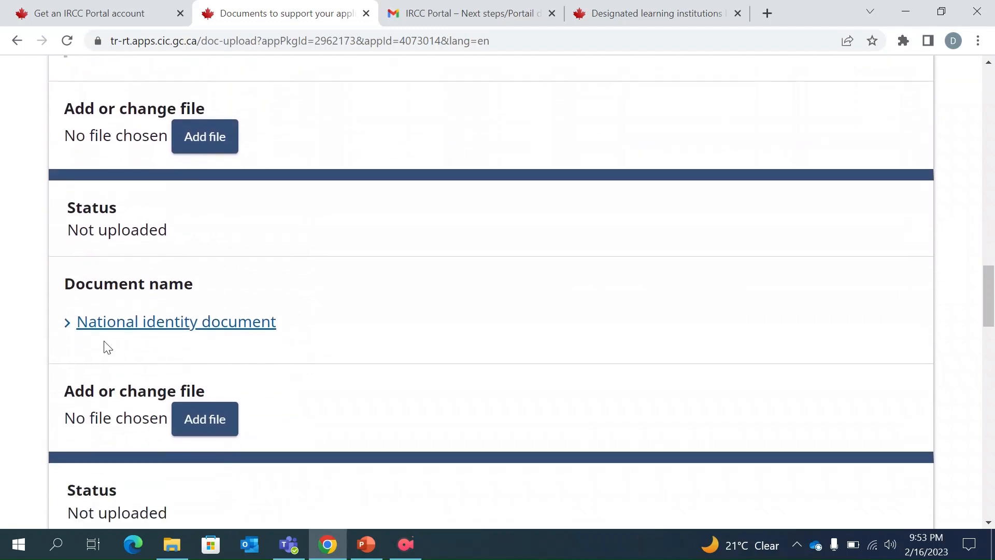
click(68, 329)
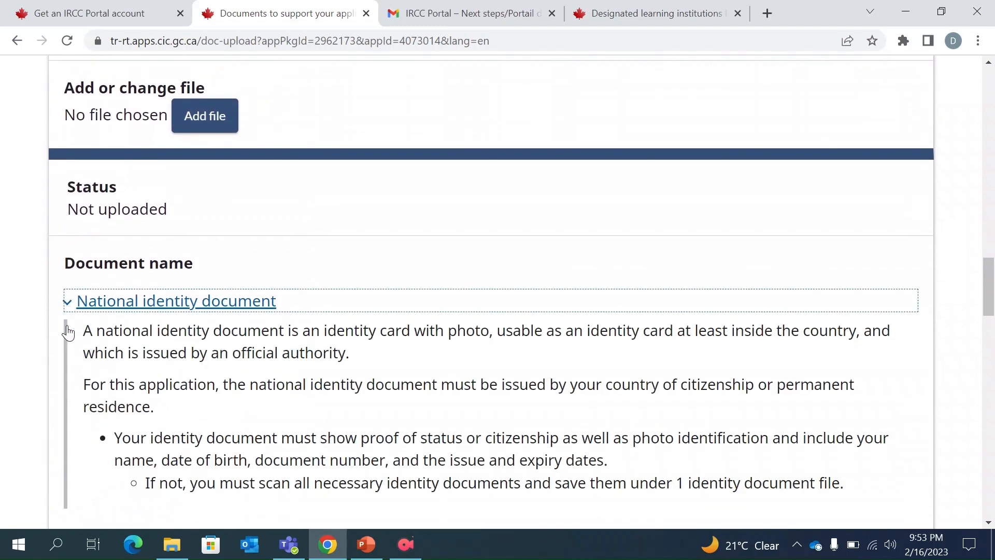
scroll(67, 332, down, 1)
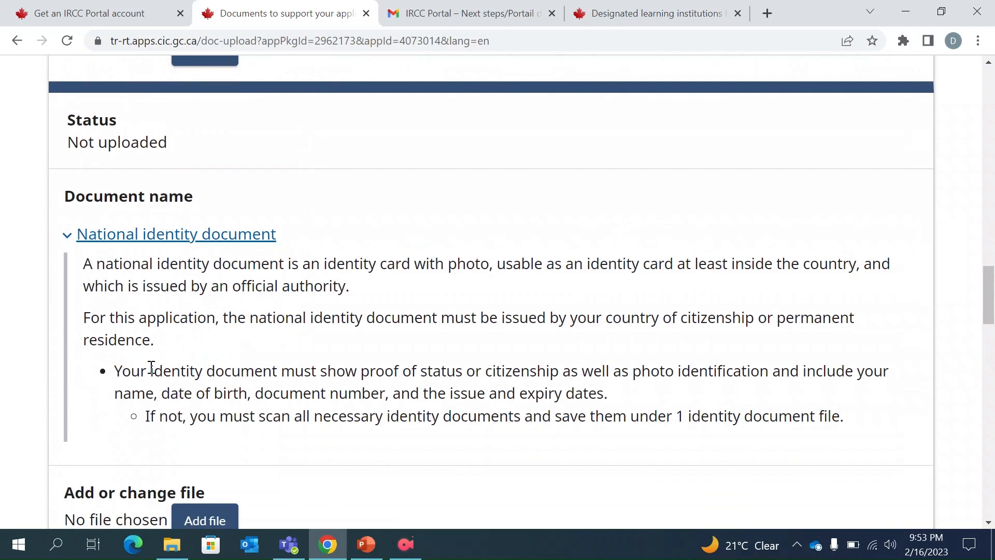
Step: Expand the Passport/travel document entry and read which pages and details the copy must include
scroll(150, 365, down, 5)
click(270, 411)
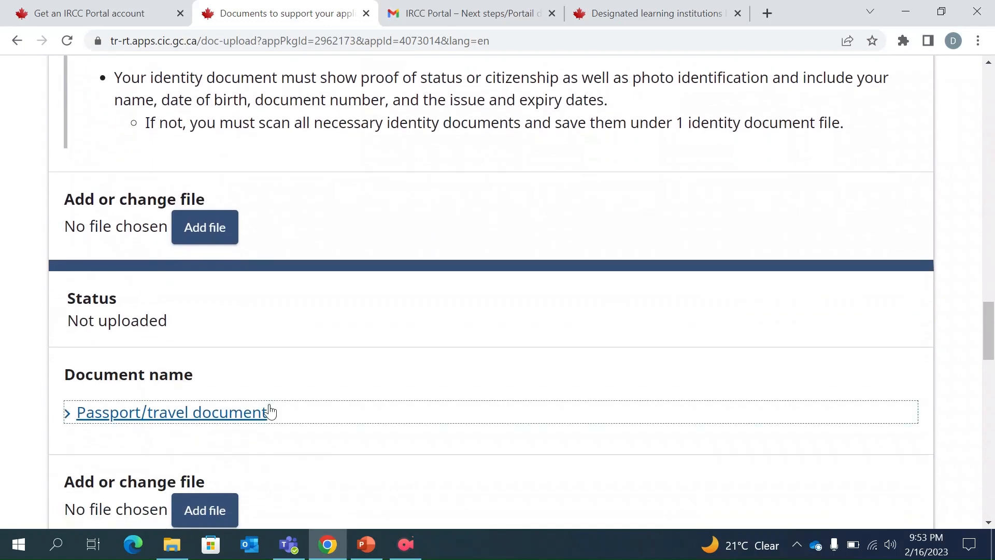
scroll(264, 409, down, 1)
click(69, 354)
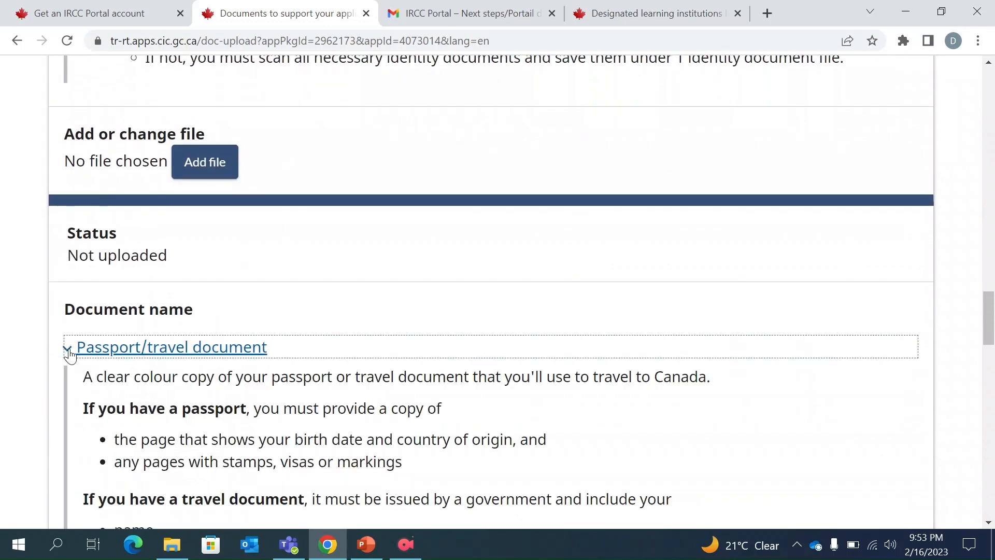
scroll(311, 426, down, 4)
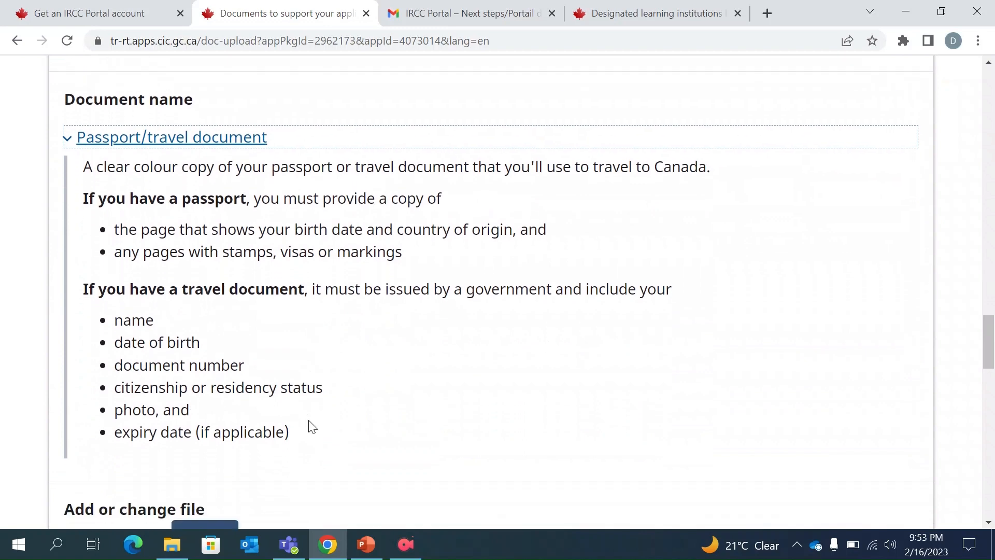
Step: Expand the Funds (proof) entry, read the accepted evidence of financial support, and collapse it again
scroll(311, 426, down, 7)
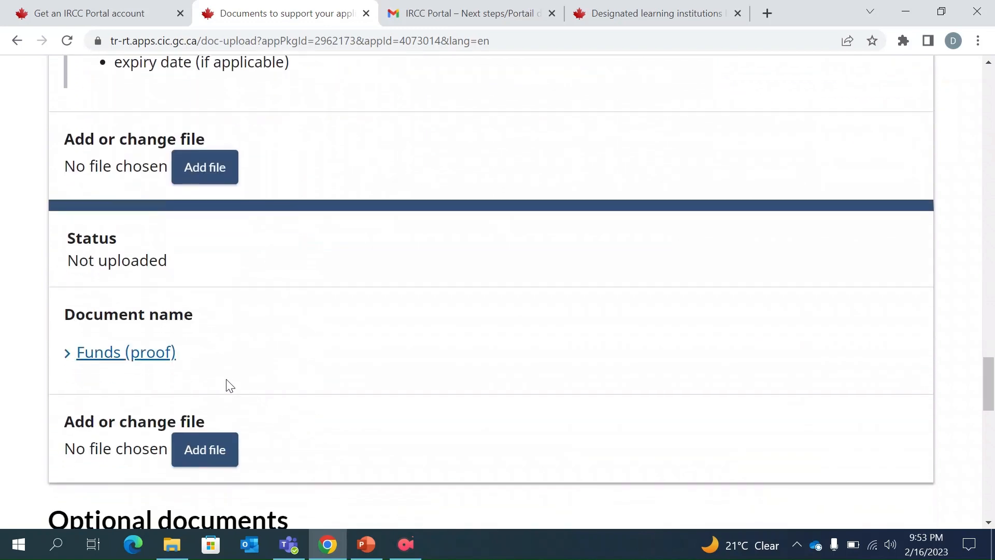
click(68, 354)
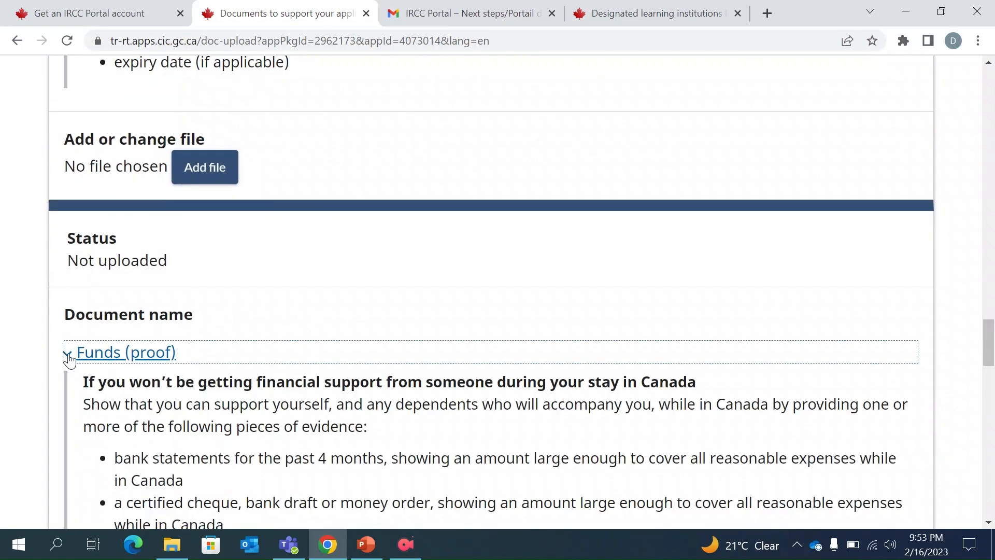
scroll(288, 385, down, 5)
scroll(289, 383, up, 4)
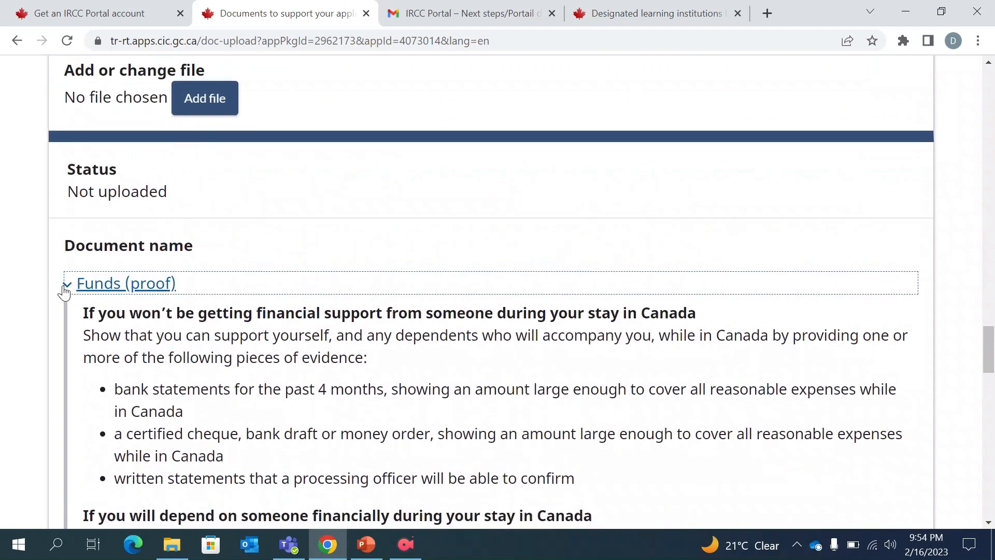
click(65, 290)
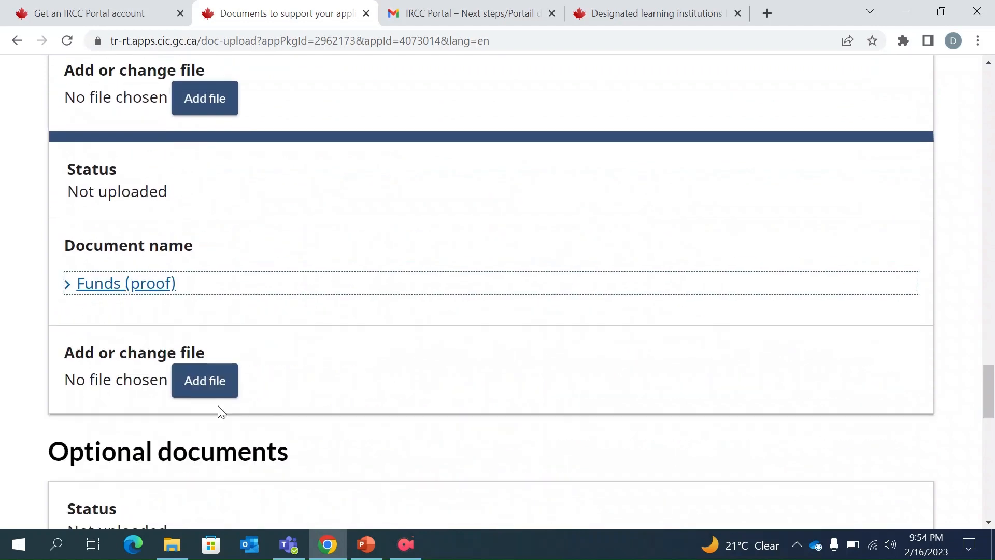
Step: Review the optional documents, Consent personal information and Additional documents, and switch to the PowerPoint slide show about documents
scroll(222, 412, down, 1)
scroll(222, 412, down, 4)
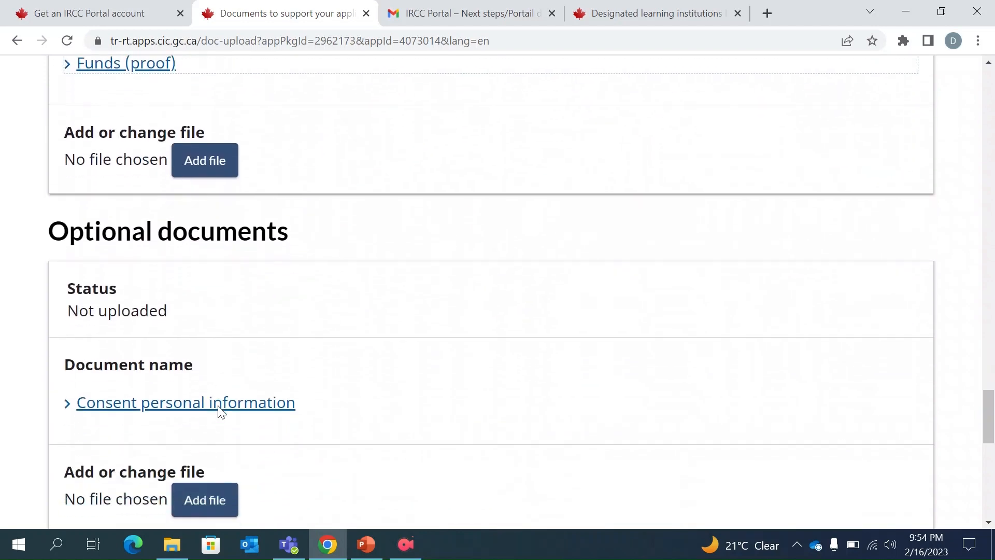
scroll(222, 412, down, 1)
scroll(269, 362, down, 4)
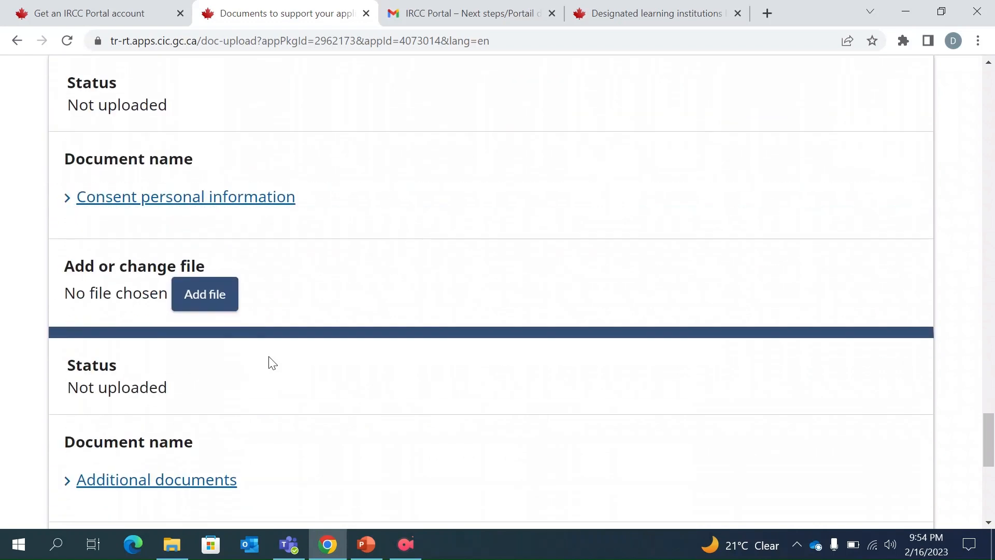
scroll(356, 316, down, 2)
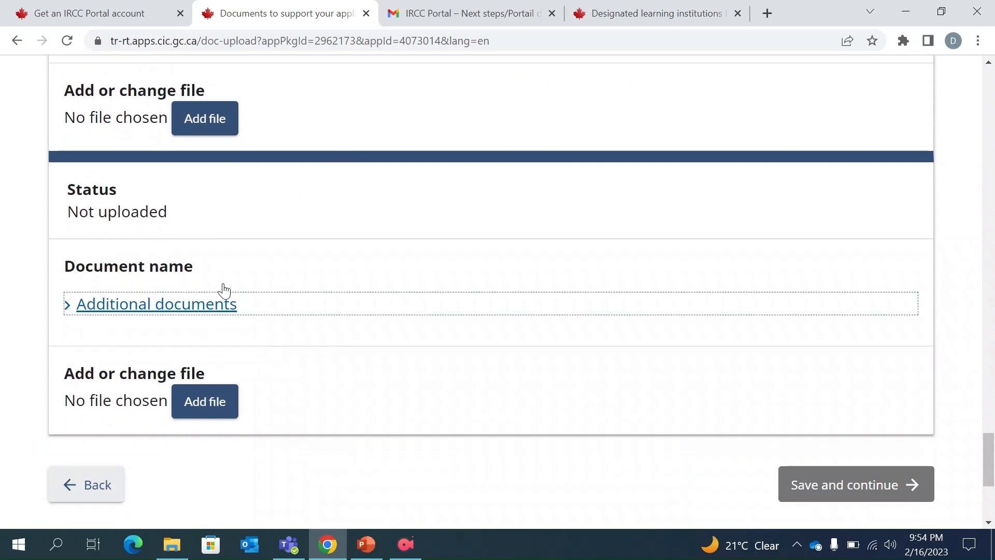
scroll(360, 276, up, 6)
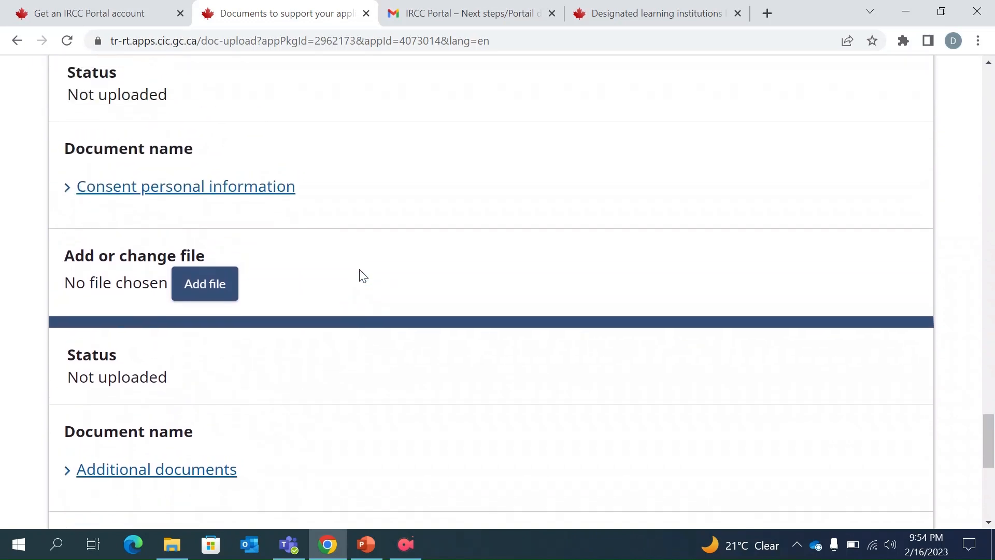
scroll(362, 276, up, 2)
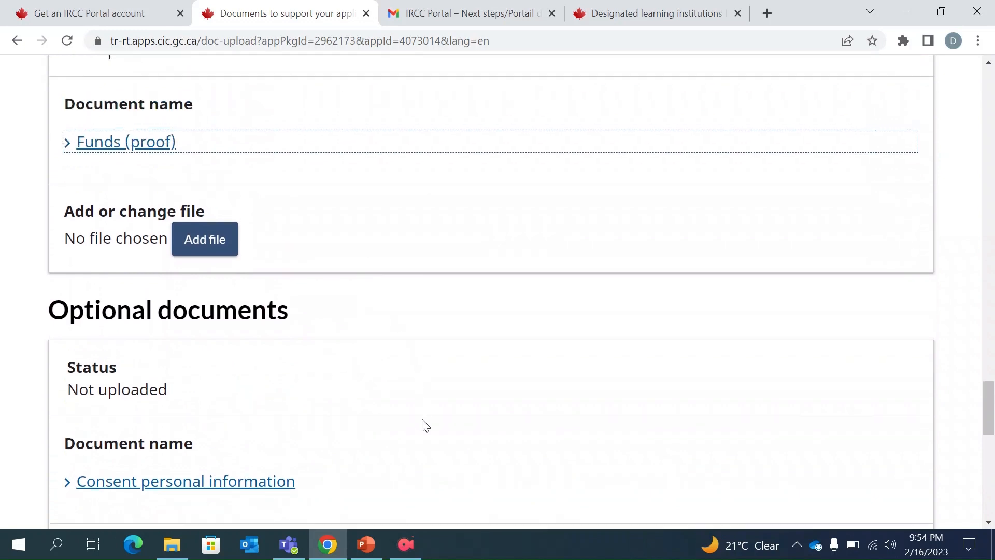
click(367, 545)
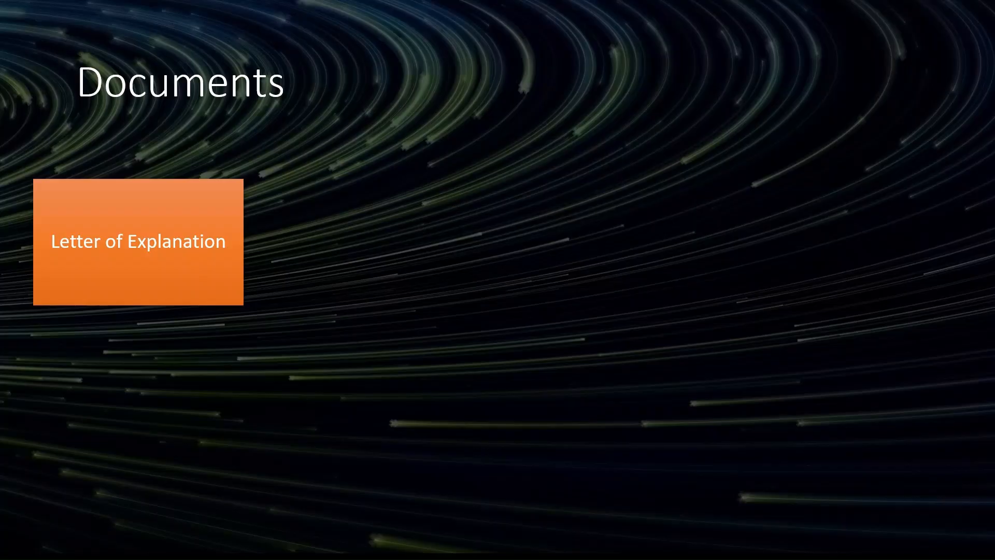